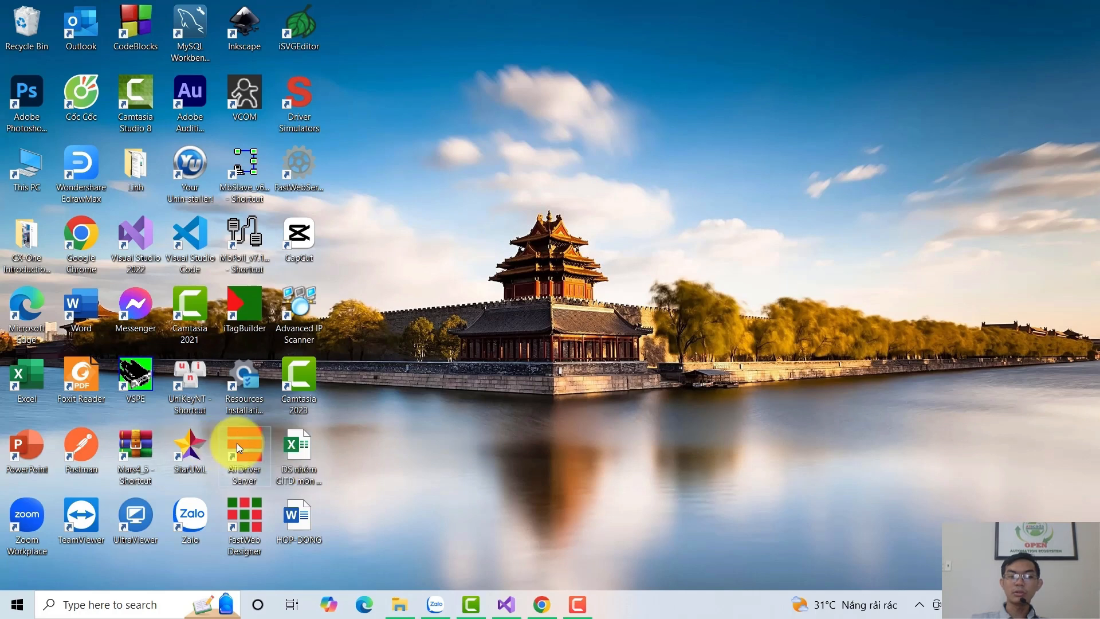
# Switch to Chrome to view the ATSCADA .NET SCADA download page, and return to the desktop.
pyautogui.click(542, 604)
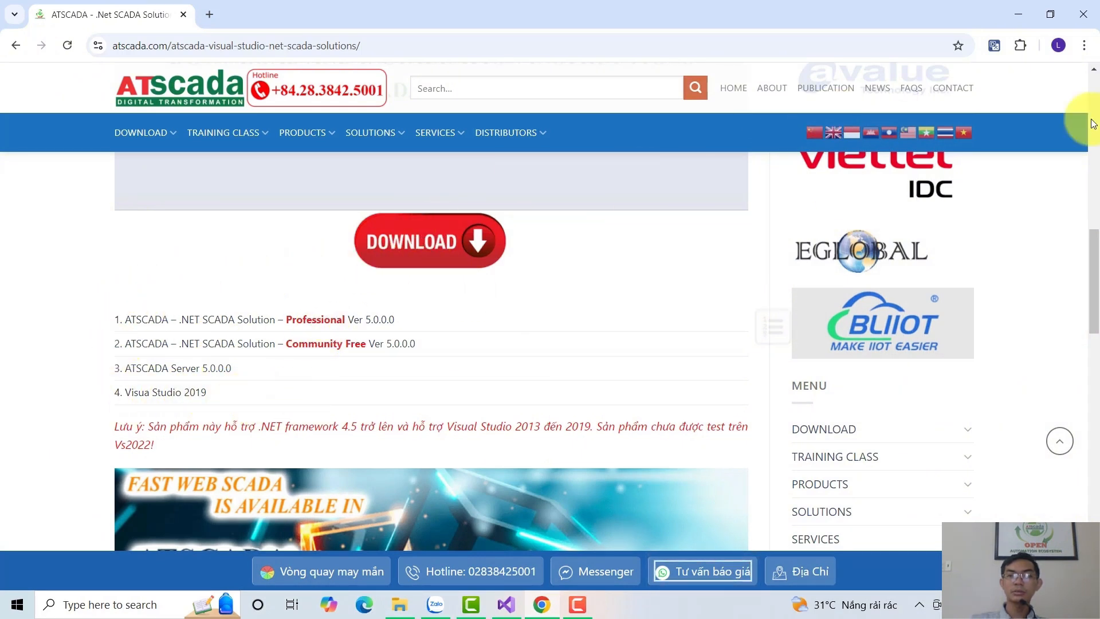
pyautogui.click(1013, 22)
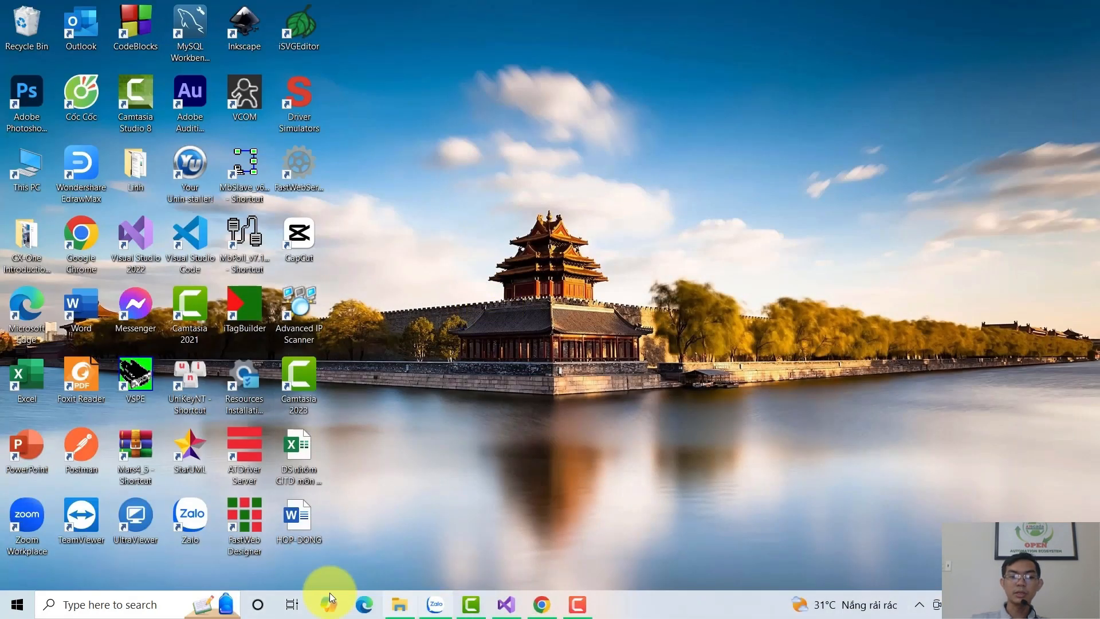
# Run ATDriver Server as administrator and bring up its main window maximized.
pyautogui.rightClick(252, 441)
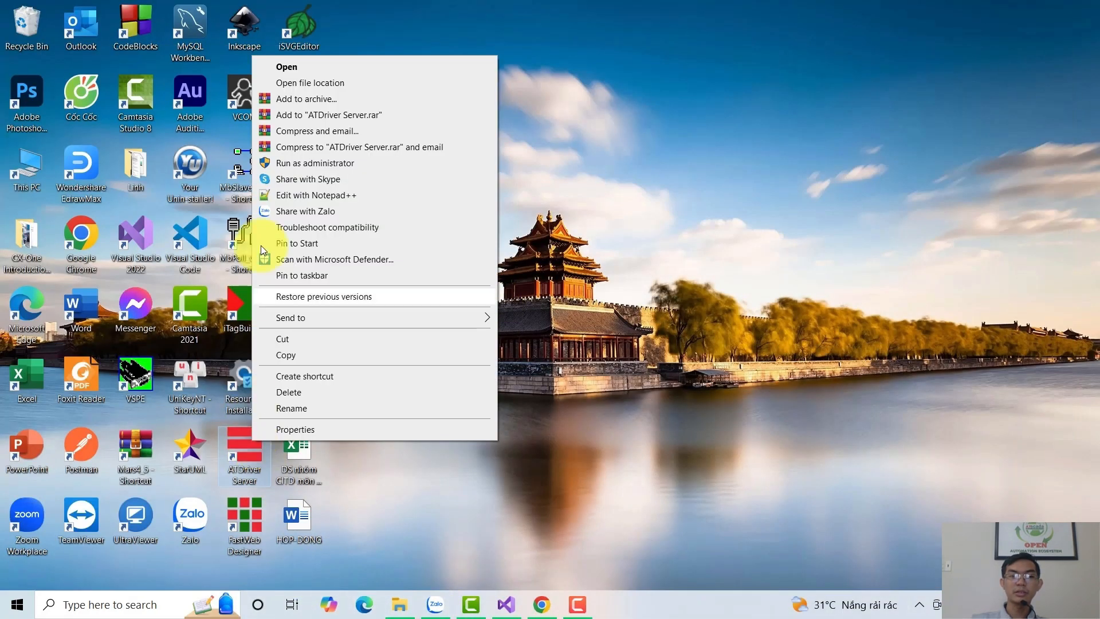
pyautogui.click(332, 163)
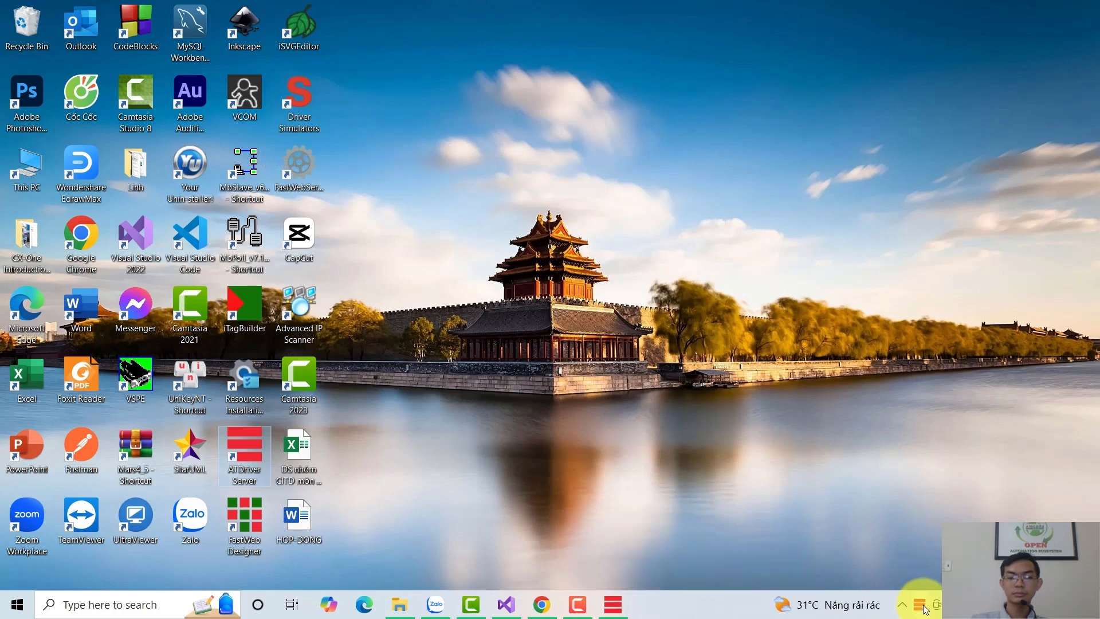
pyautogui.click(903, 611)
pyautogui.rightClick(920, 547)
pyautogui.click(891, 521)
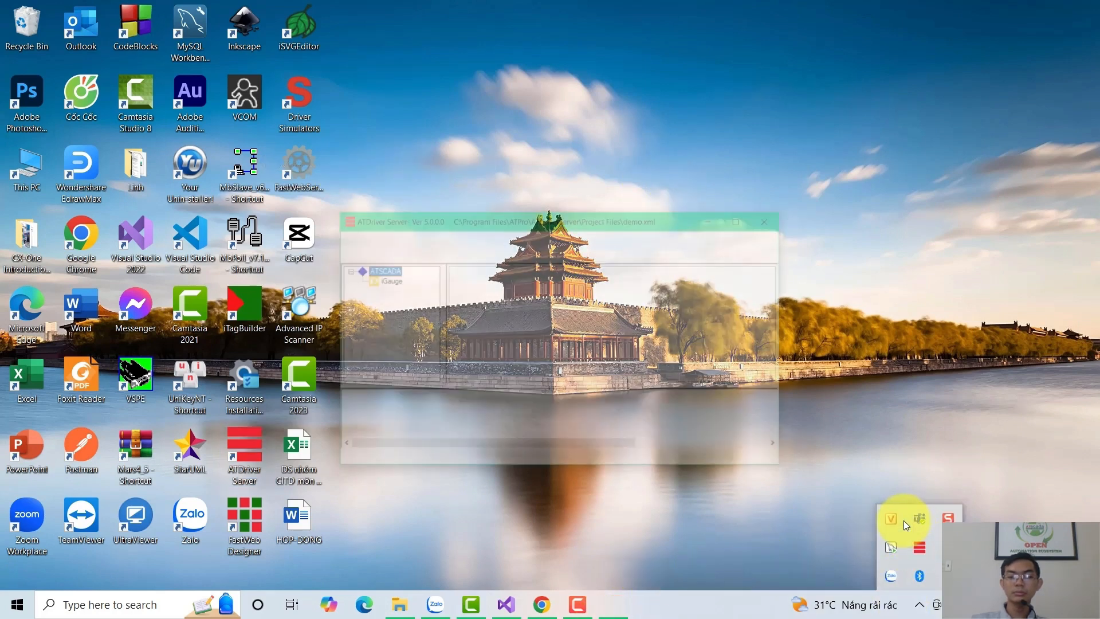
pyautogui.click(756, 155)
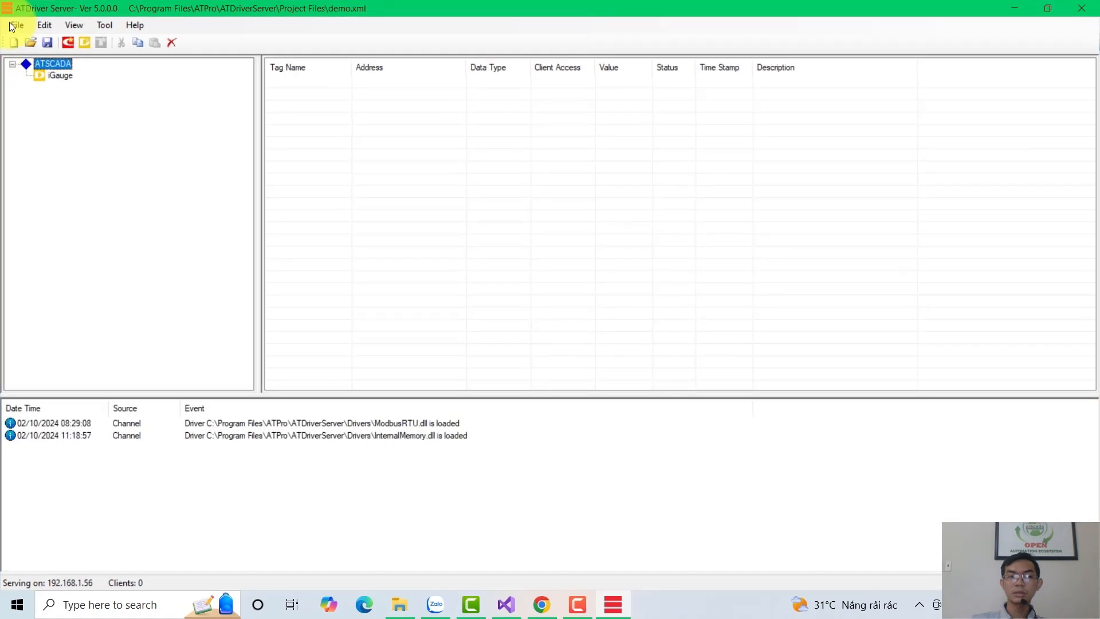
# Create a new project and start adding a channel named Mitsubishi.
pyautogui.click(15, 44)
pyautogui.click(78, 65)
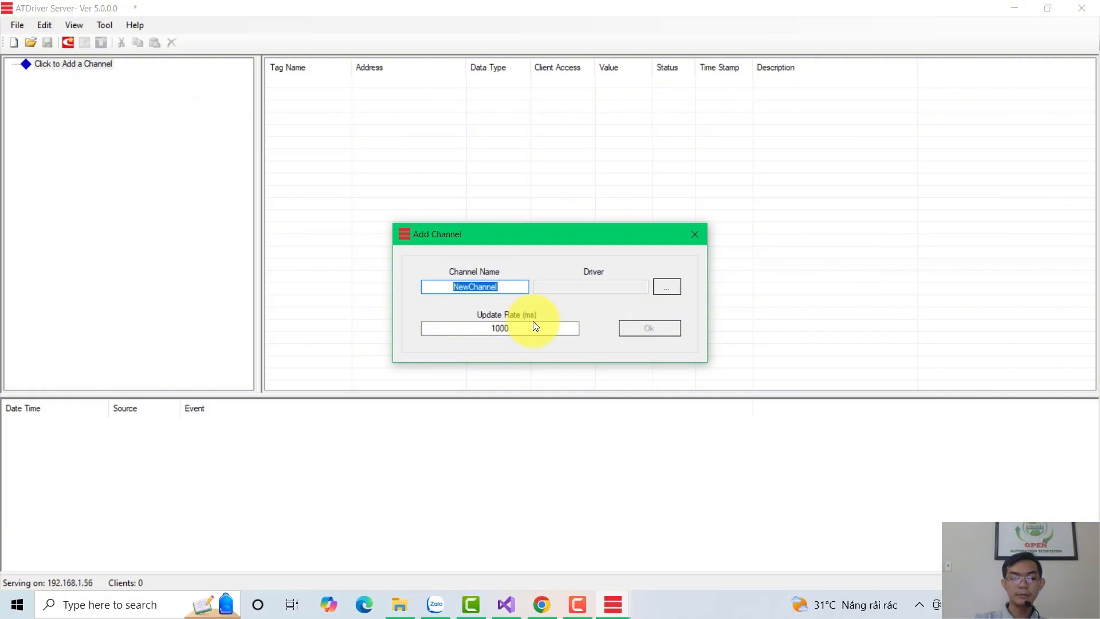
pyautogui.write('mi')
pyautogui.press('BackSpace')
pyautogui.press('BackSpace')
pyautogui.write('Mitsubishi')
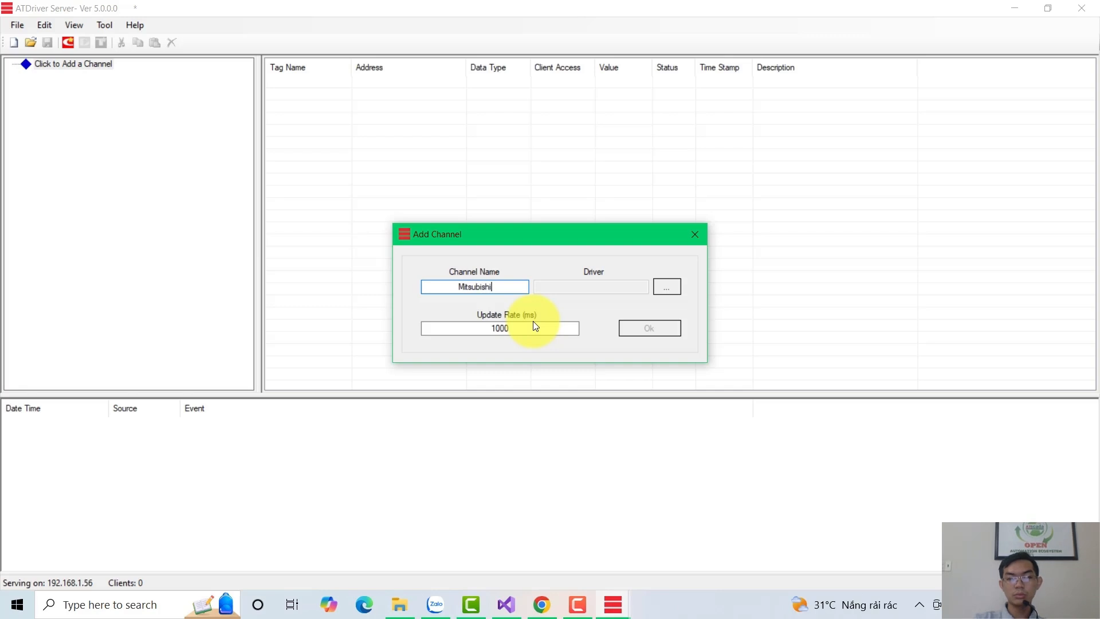
# Assign the MitsubishiSerial.dll driver to the Mitsubishi channel and confirm the channel.
pyautogui.click(666, 286)
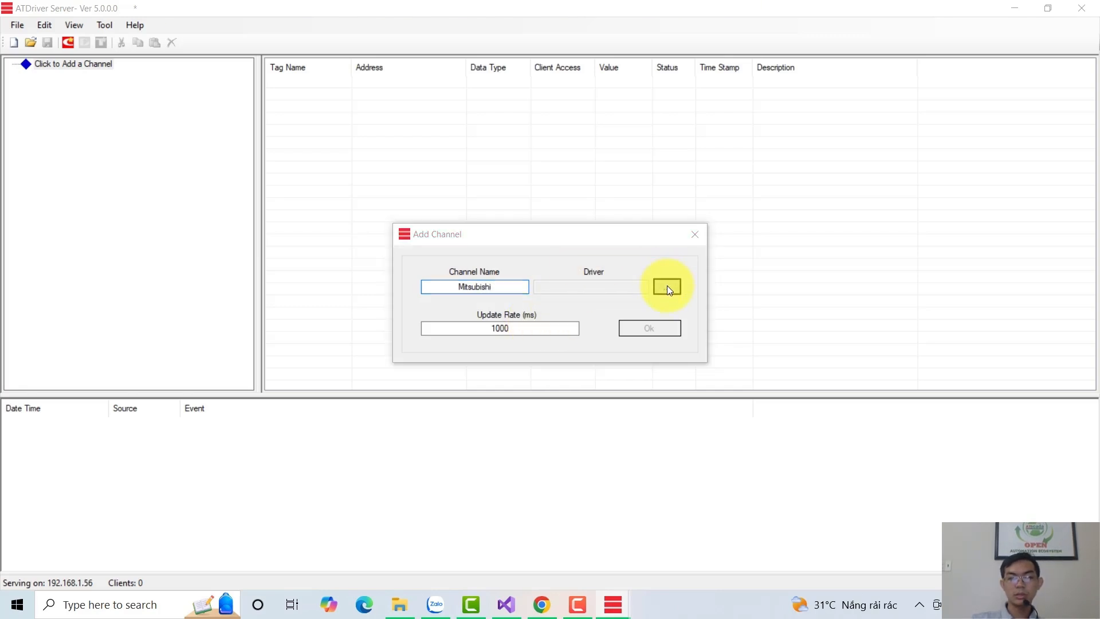
pyautogui.moveTo(596, 175); pyautogui.dragTo(695, 69)
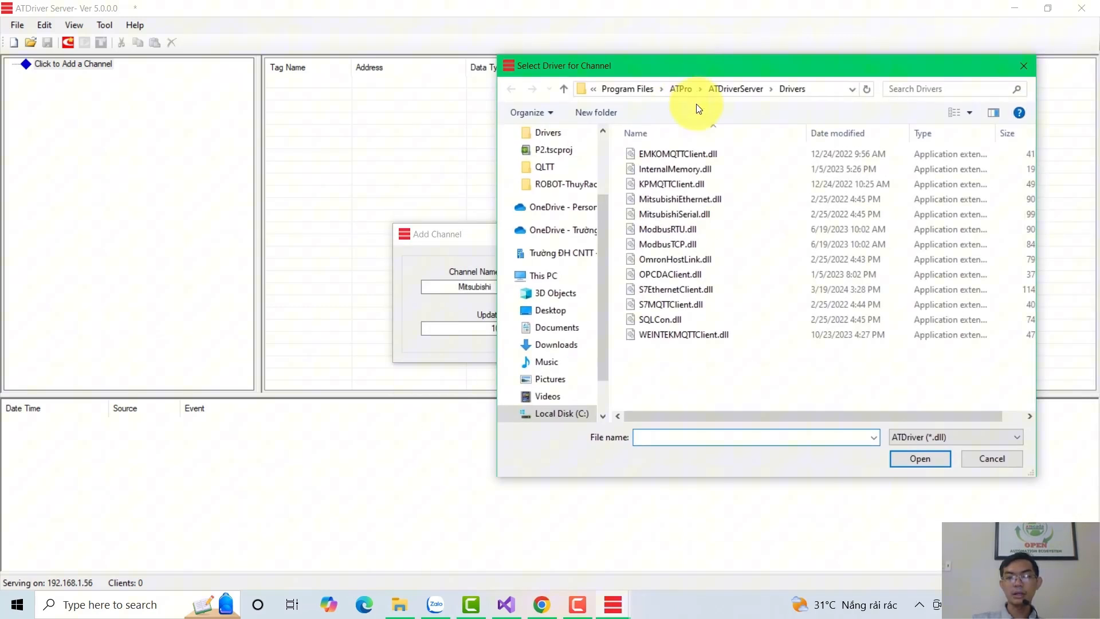
pyautogui.click(703, 215)
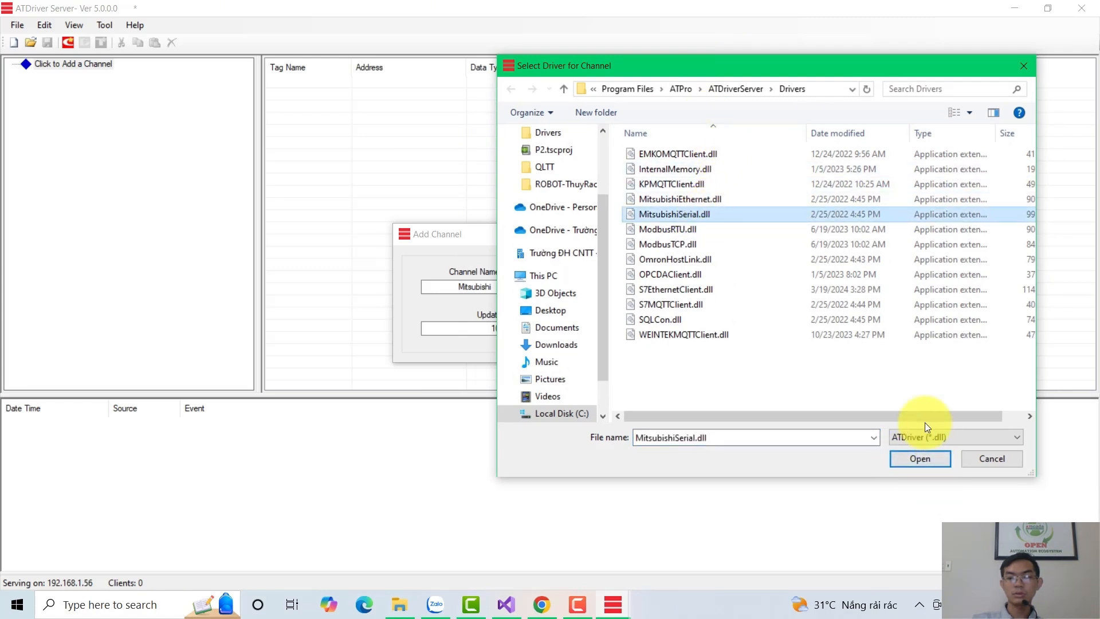
pyautogui.click(920, 464)
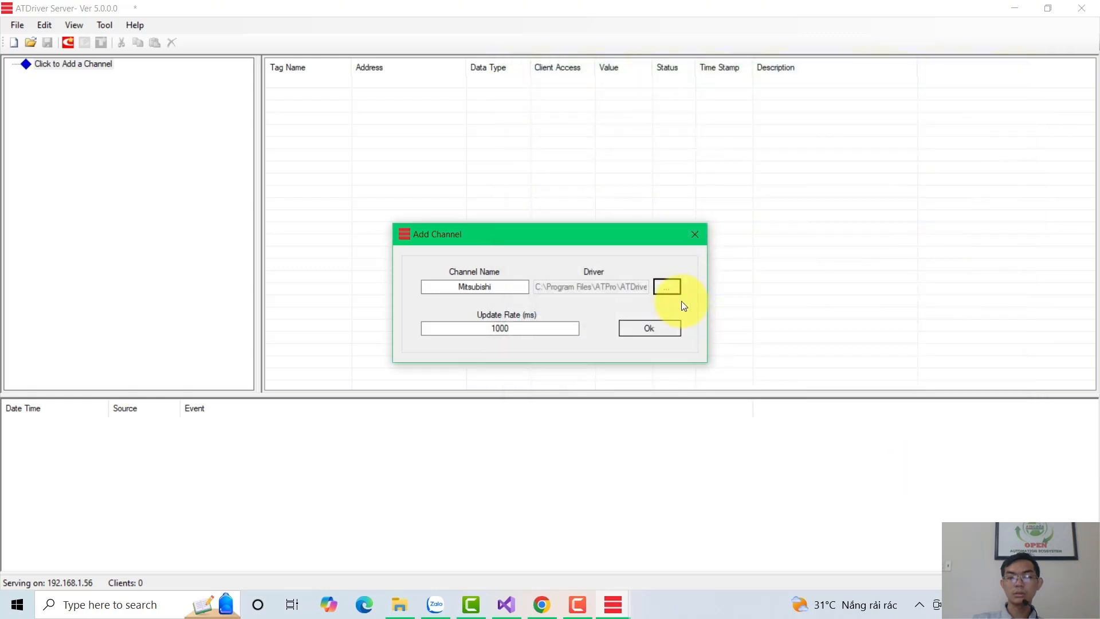
pyautogui.click(670, 325)
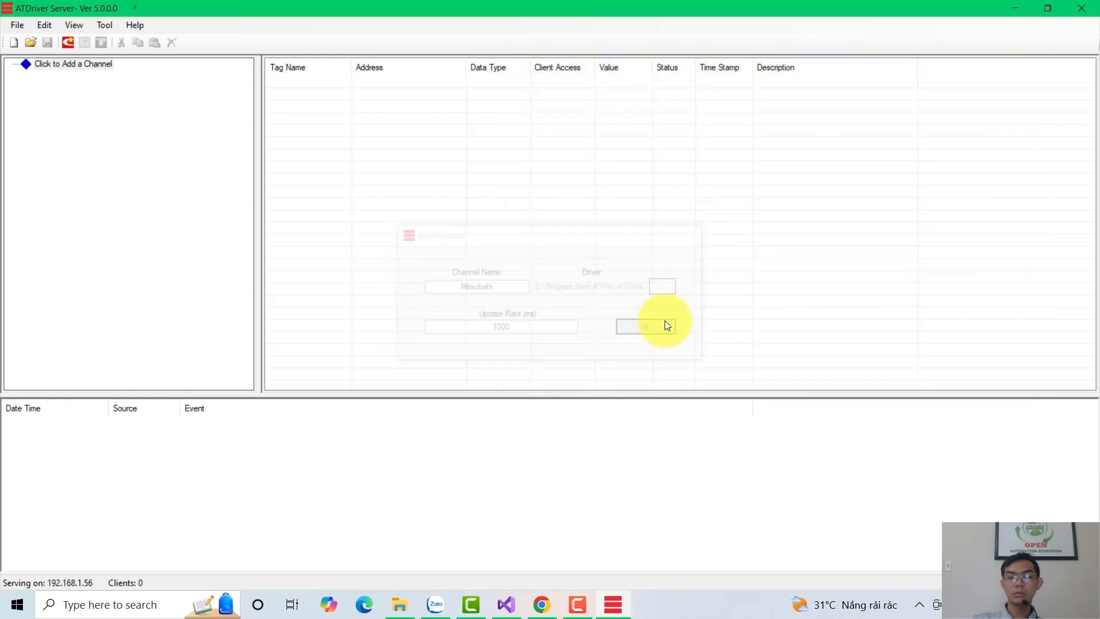
# Review the channel's available serial ports and check in Device Manager which COM port the Prolific USB serial adapter uses.
pyautogui.moveTo(622, 272); pyautogui.dragTo(598, 166)
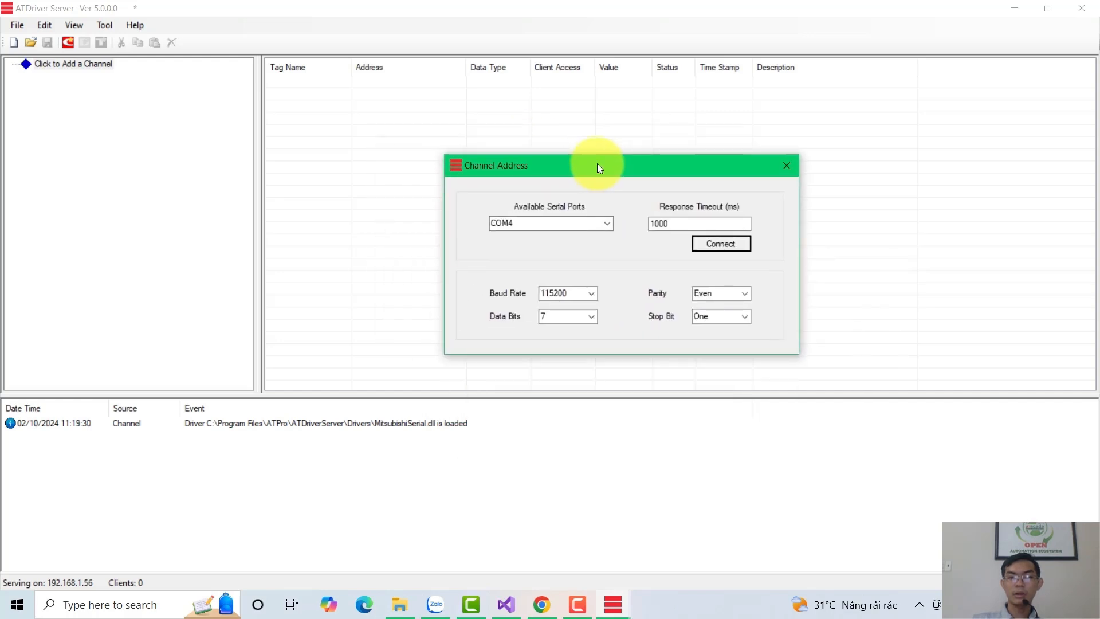
pyautogui.click(605, 226)
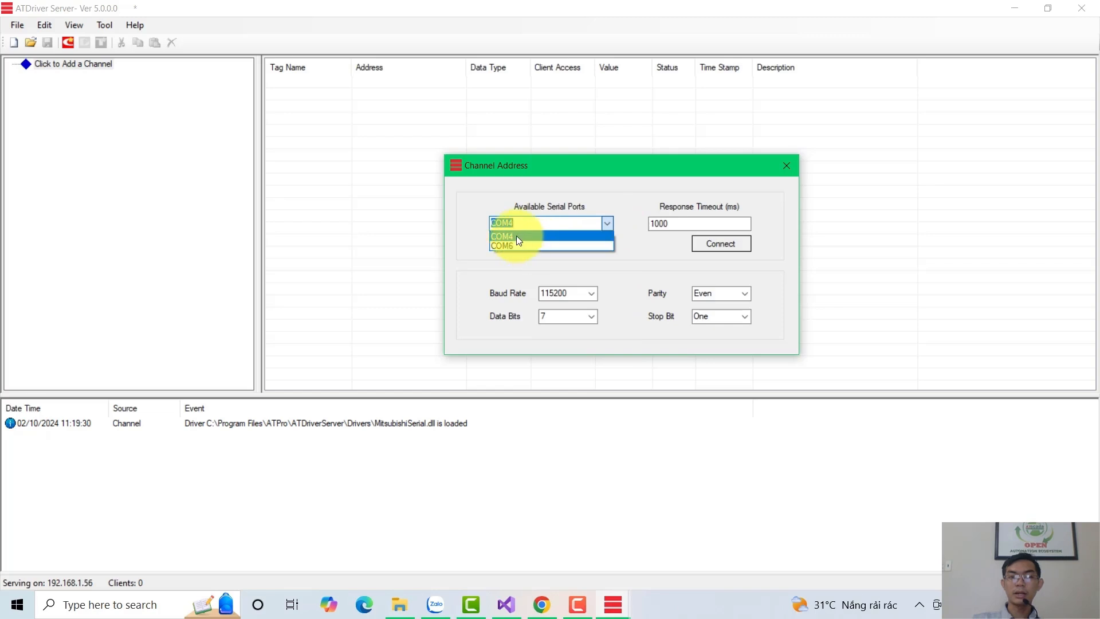
pyautogui.click(605, 220)
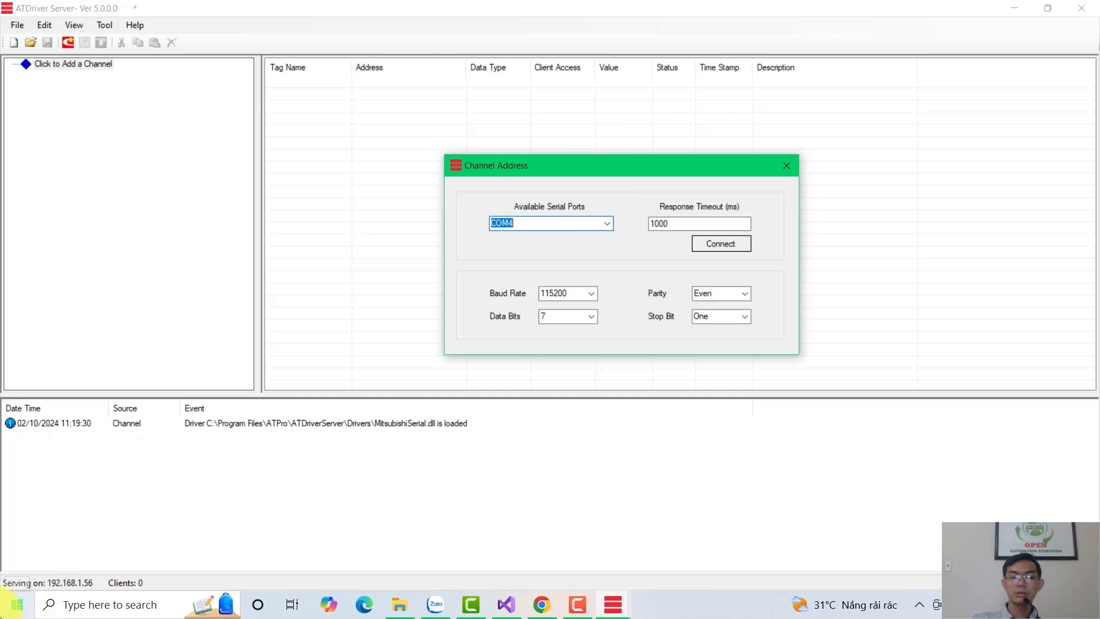
pyautogui.click(18, 606)
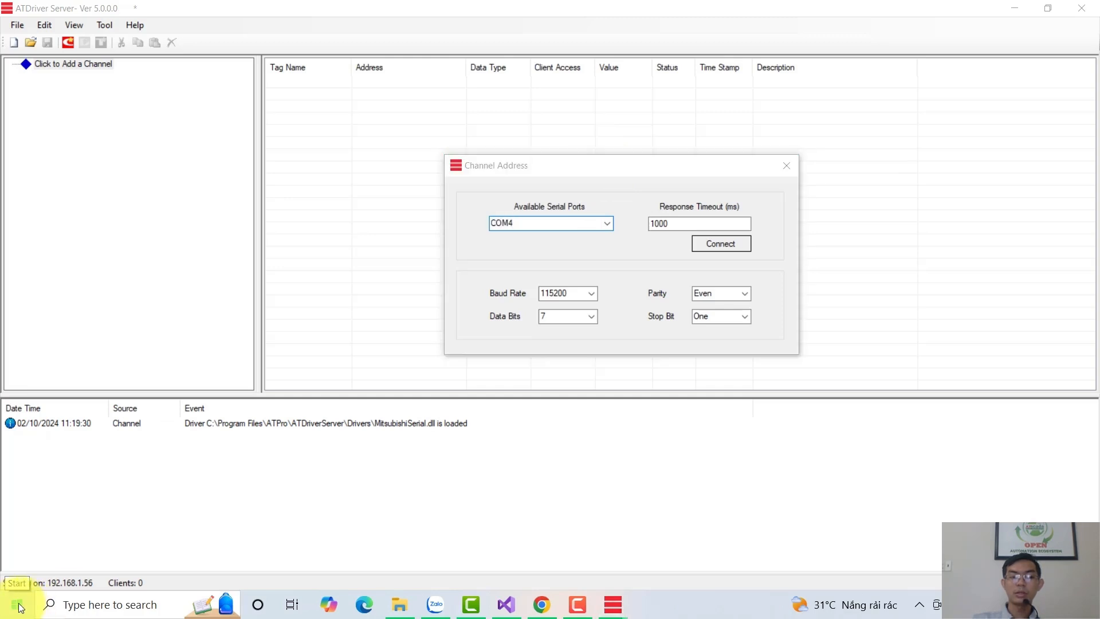
pyautogui.rightClick(19, 606)
pyautogui.click(65, 298)
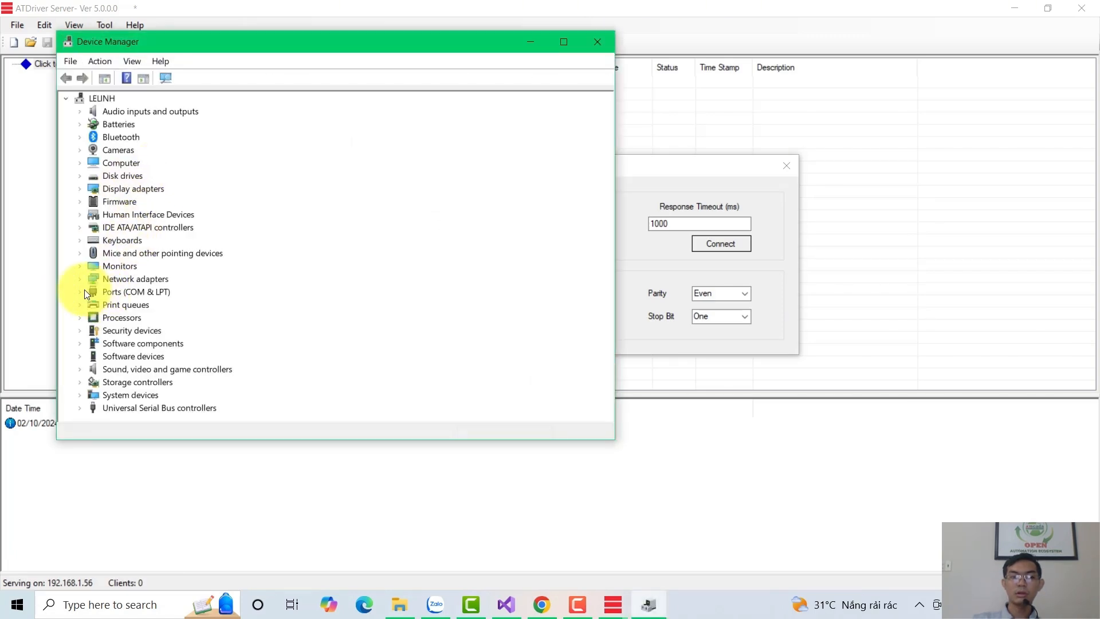
pyautogui.click(80, 292)
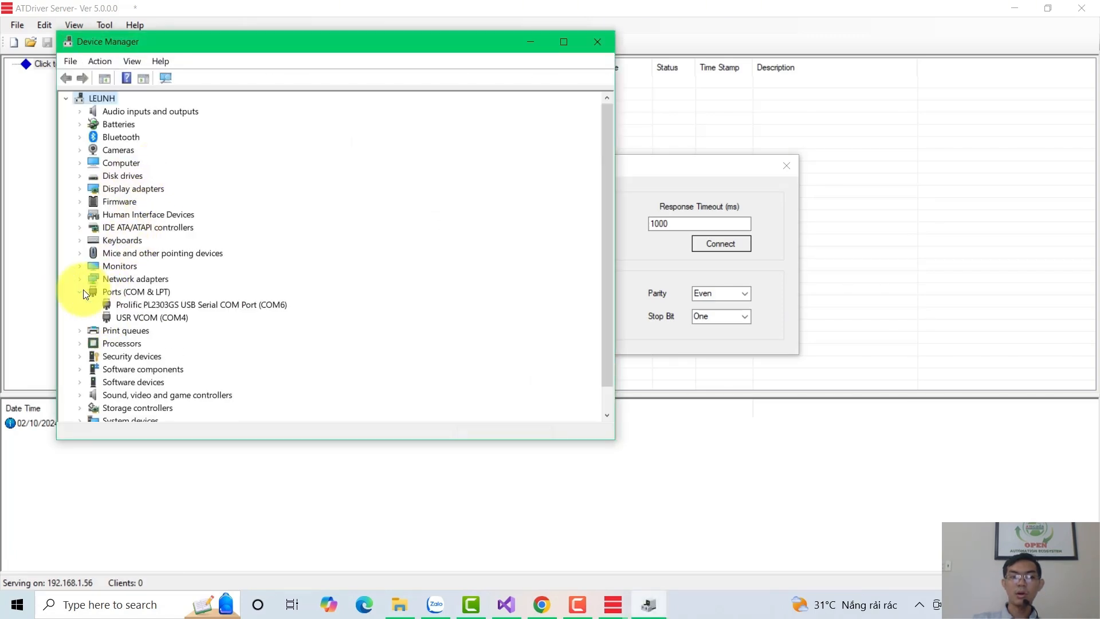
pyautogui.click(200, 305)
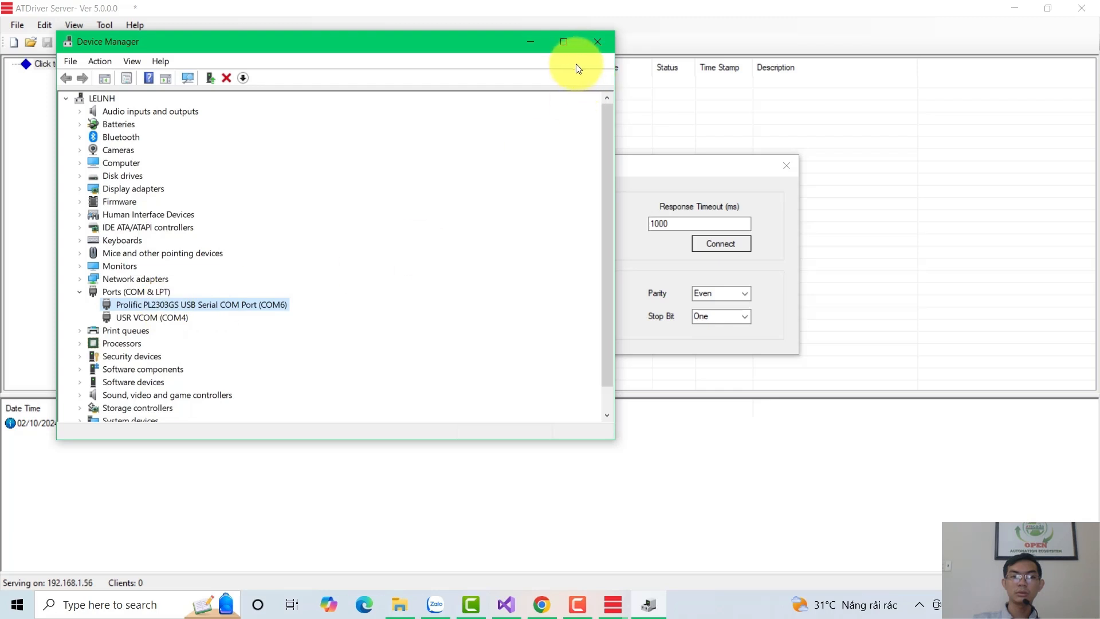
pyautogui.click(591, 39)
# Set the channel's serial port to COM6.
pyautogui.click(608, 225)
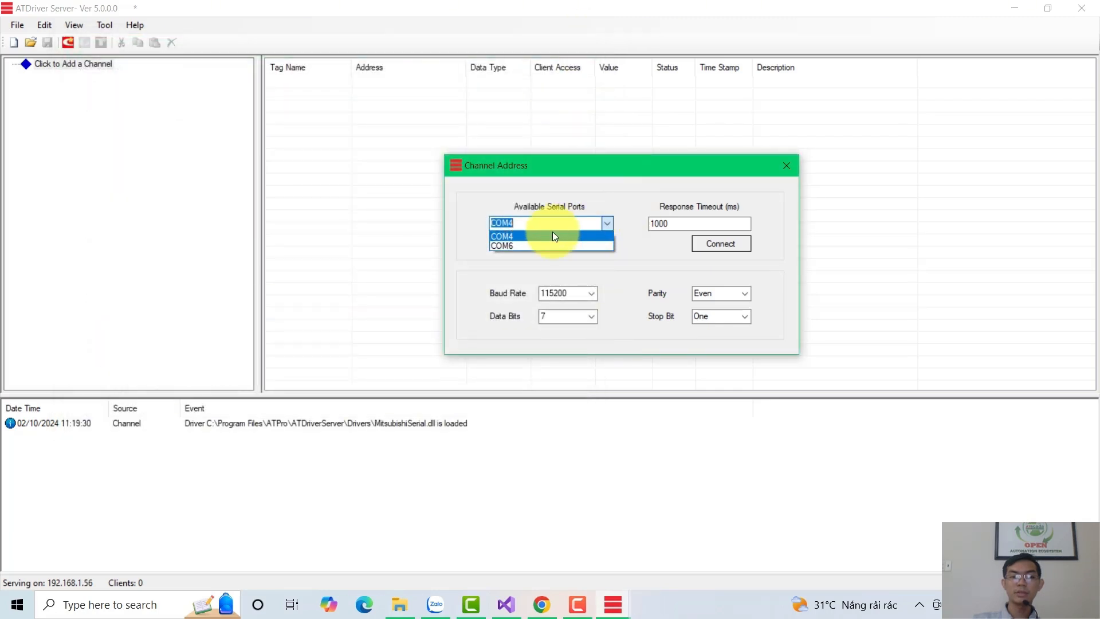
pyautogui.click(517, 244)
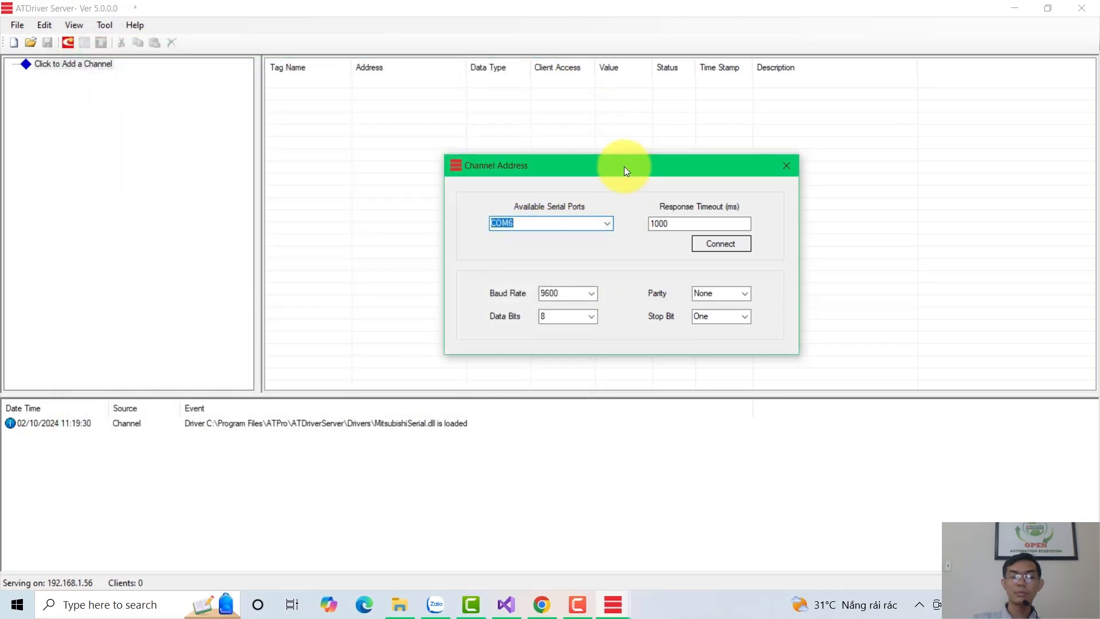
pyautogui.moveTo(624, 166); pyautogui.dragTo(635, 174)
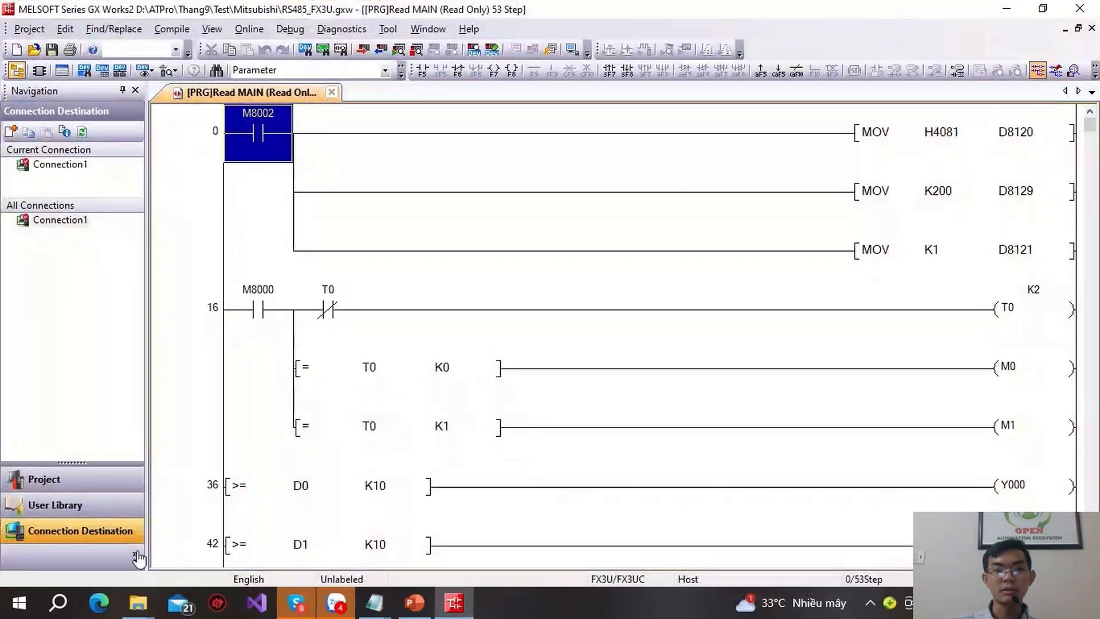
# In GX Works2, examine Connection1's serial settings, selecting a 38.4Kbps transmission speed and viewing the parity, data bits and stop bits.
pyautogui.click(100, 532)
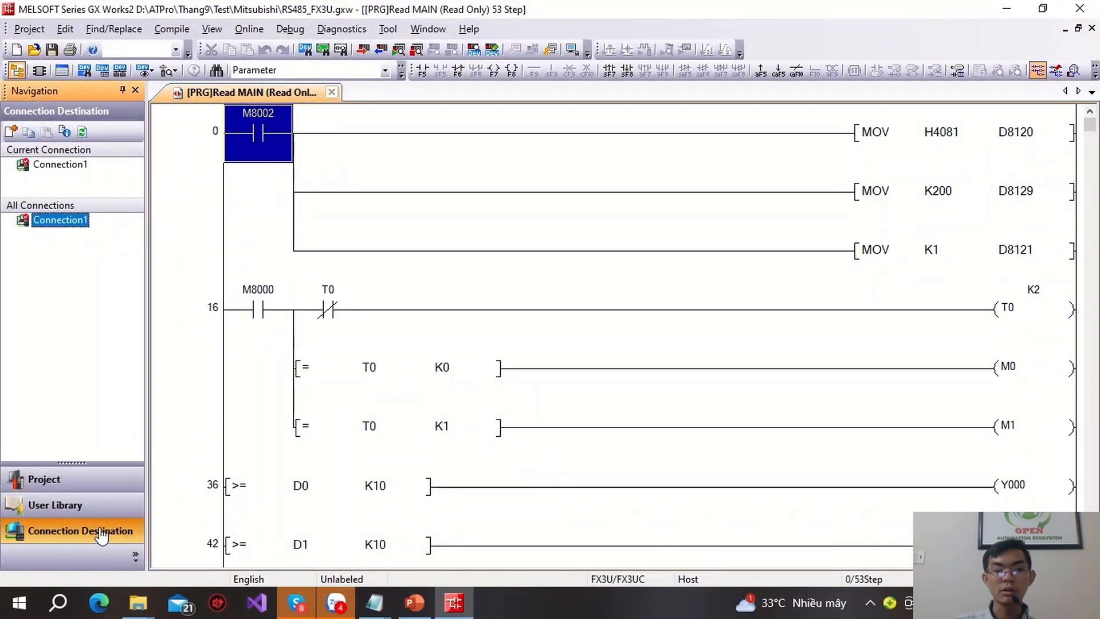
pyautogui.doubleClick(73, 166)
pyautogui.doubleClick(346, 47)
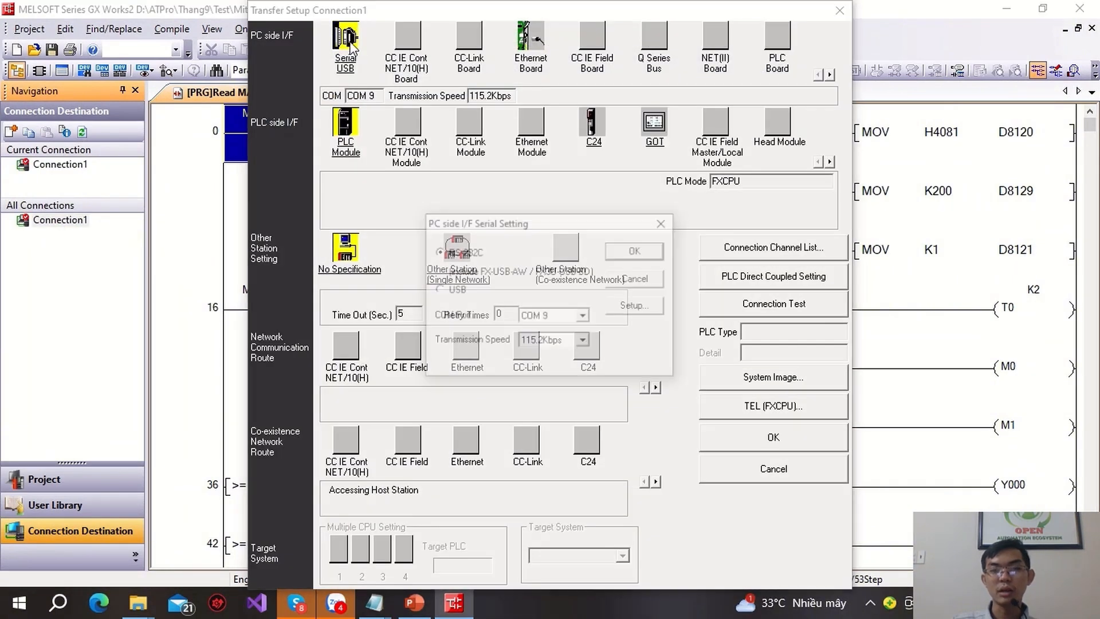
pyautogui.click(583, 341)
pyautogui.click(539, 377)
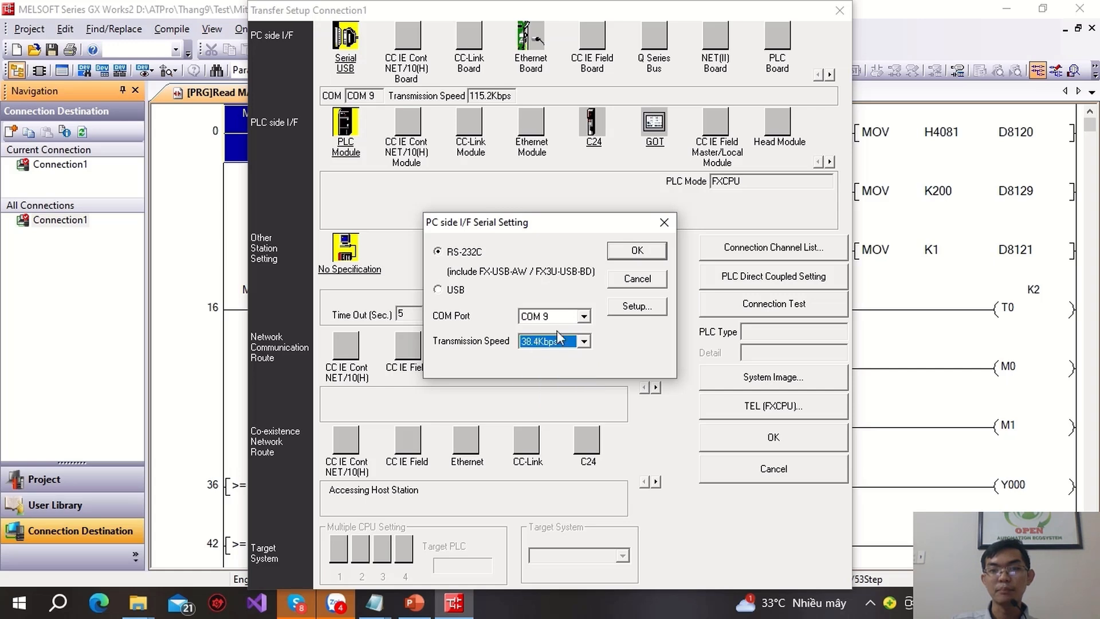
pyautogui.click(629, 316)
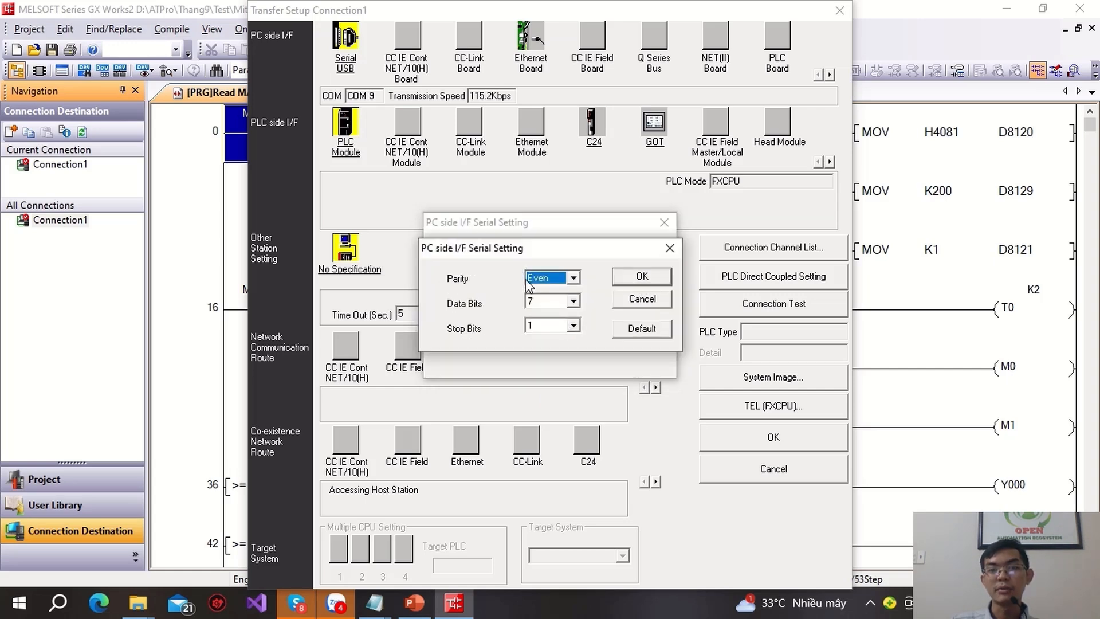
pyautogui.click(642, 276)
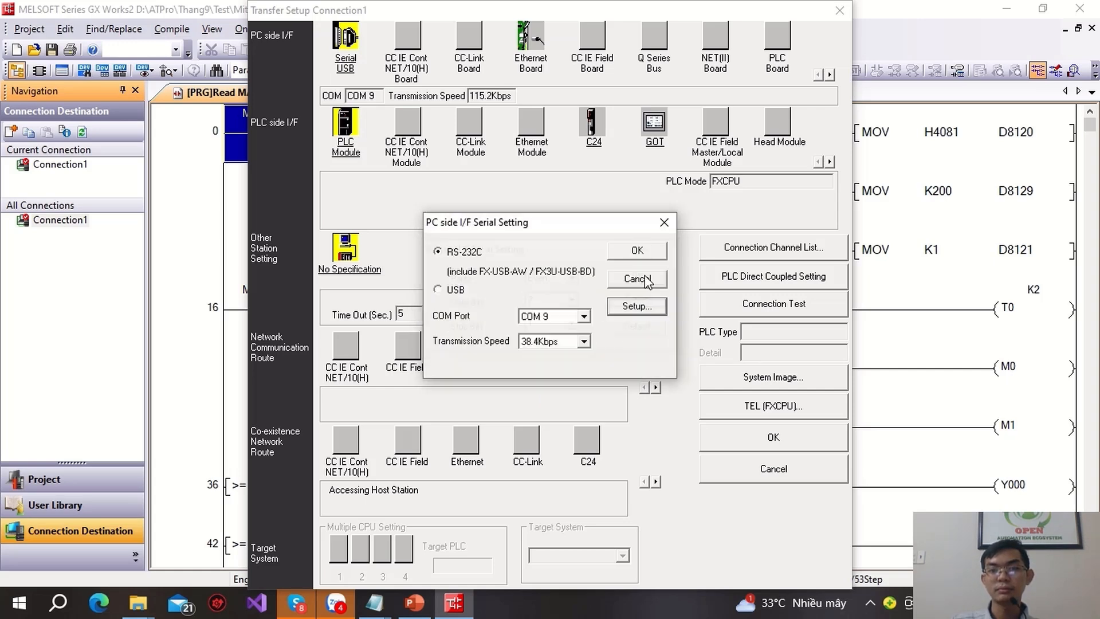
pyautogui.click(643, 248)
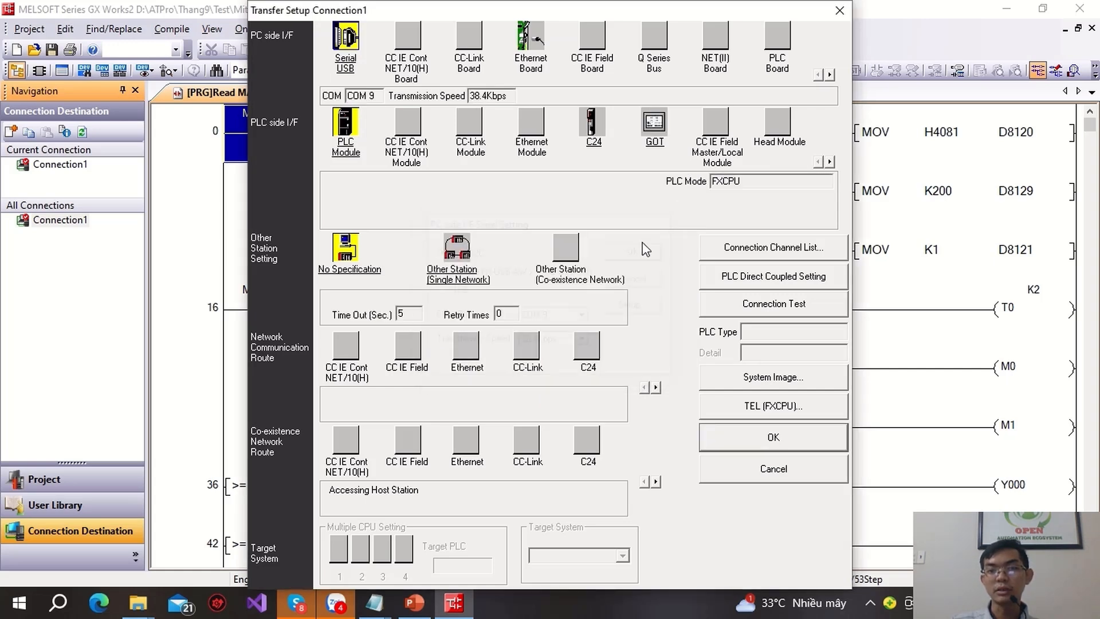
pyautogui.click(841, 9)
pyautogui.scroll(-2, 831, 201)
pyautogui.scroll(2, 830, 202)
pyautogui.click(984, 314)
pyautogui.scroll(-1, 996, 332)
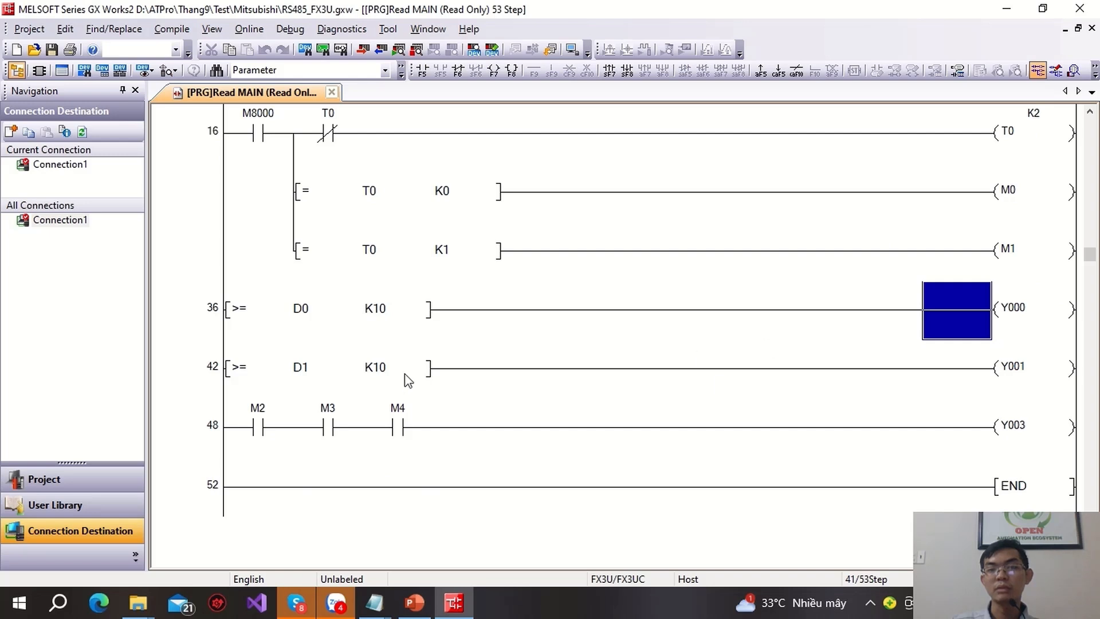
pyautogui.scroll(1, 716, 389)
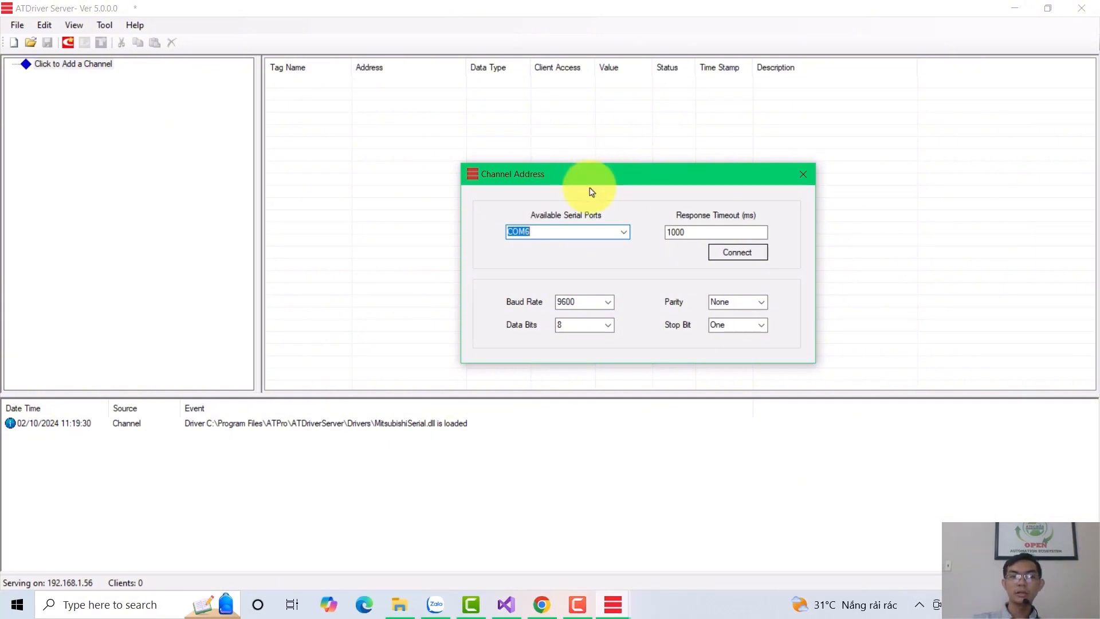
# In ATDriver Server, set the channel's baud rate to 38400 and its data bits to 7.
pyautogui.moveTo(599, 174); pyautogui.dragTo(592, 171)
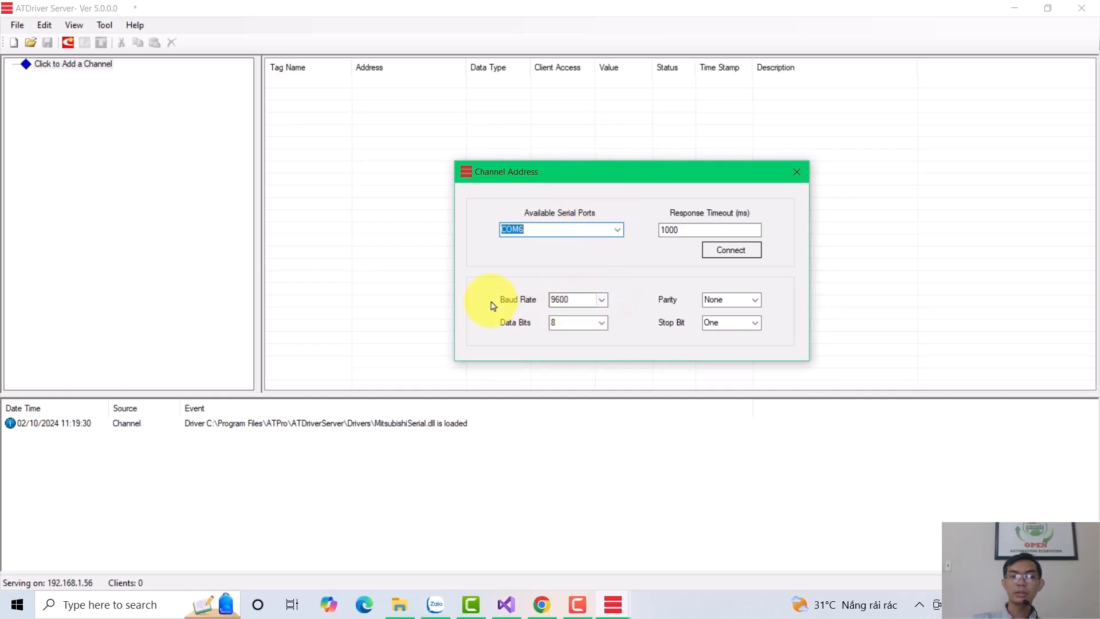
pyautogui.click(603, 300)
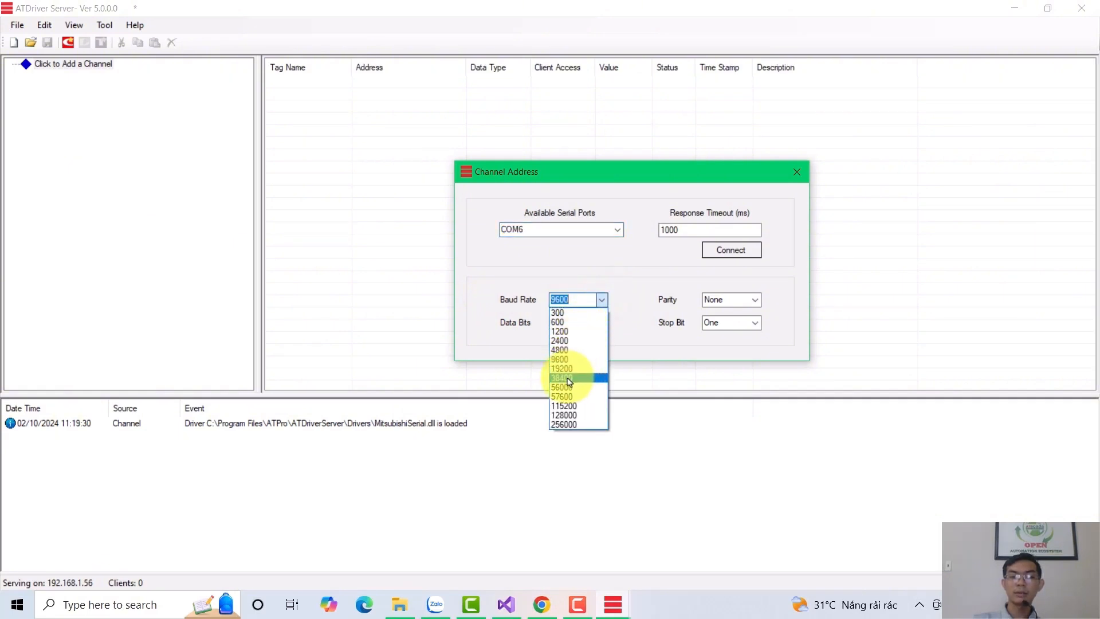
pyautogui.click(569, 380)
pyautogui.click(601, 324)
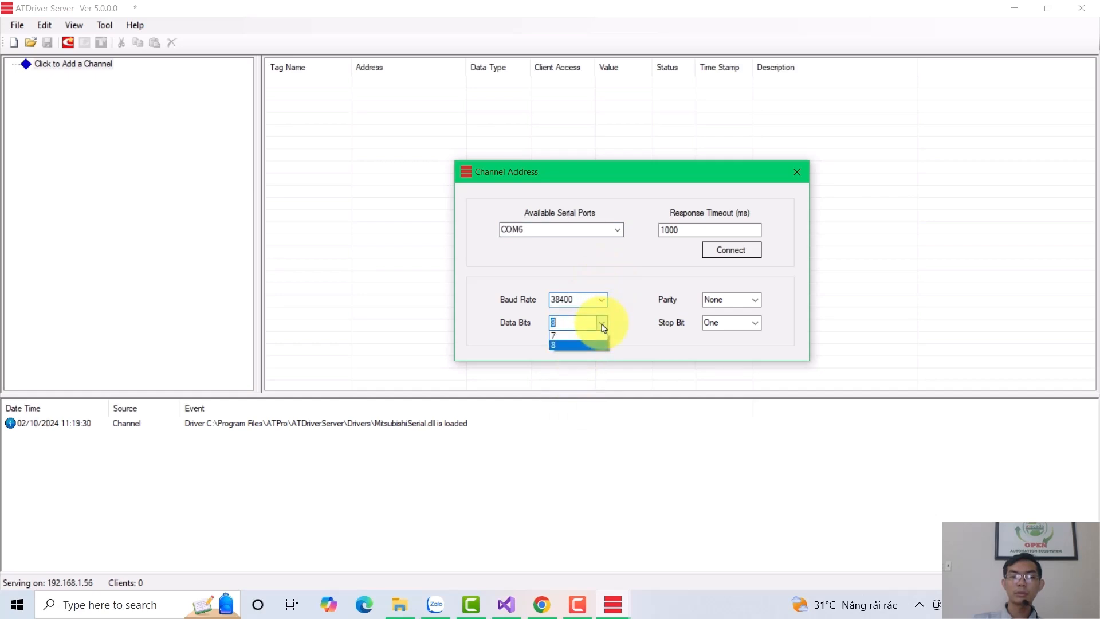
pyautogui.click(559, 337)
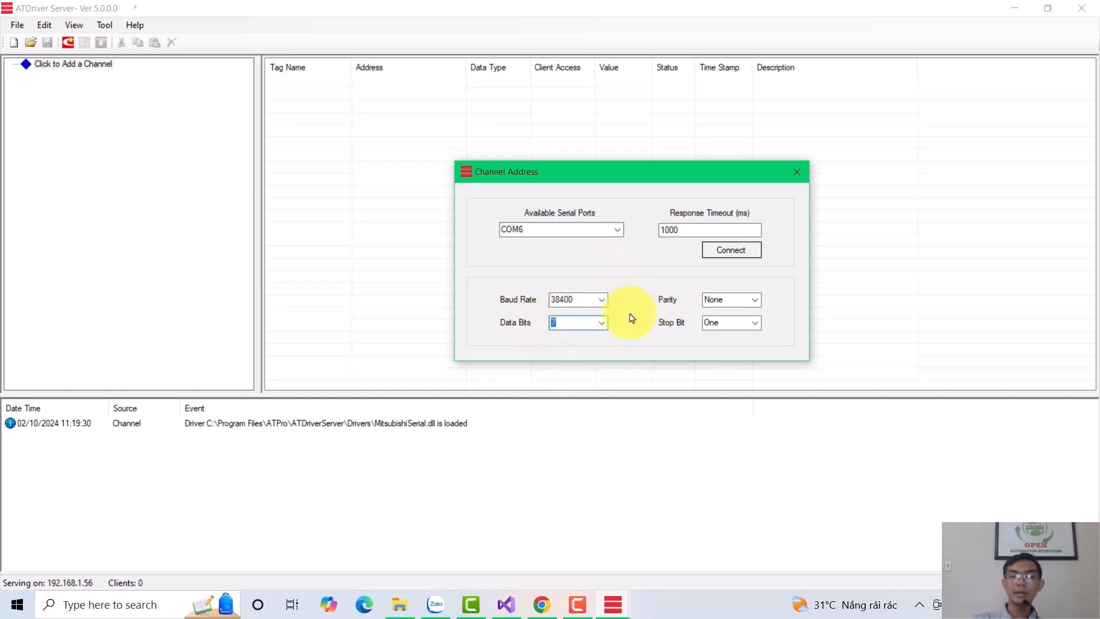
# Set the channel's parity to Even and connect it with the configured serial settings.
pyautogui.click(753, 301)
pyautogui.click(726, 331)
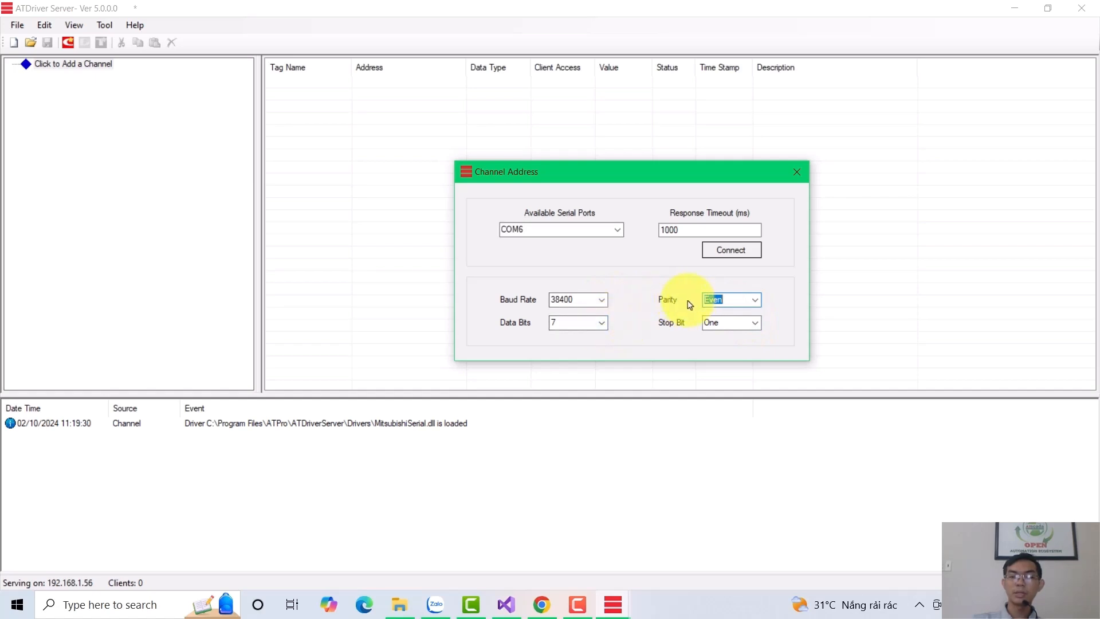
pyautogui.click(731, 256)
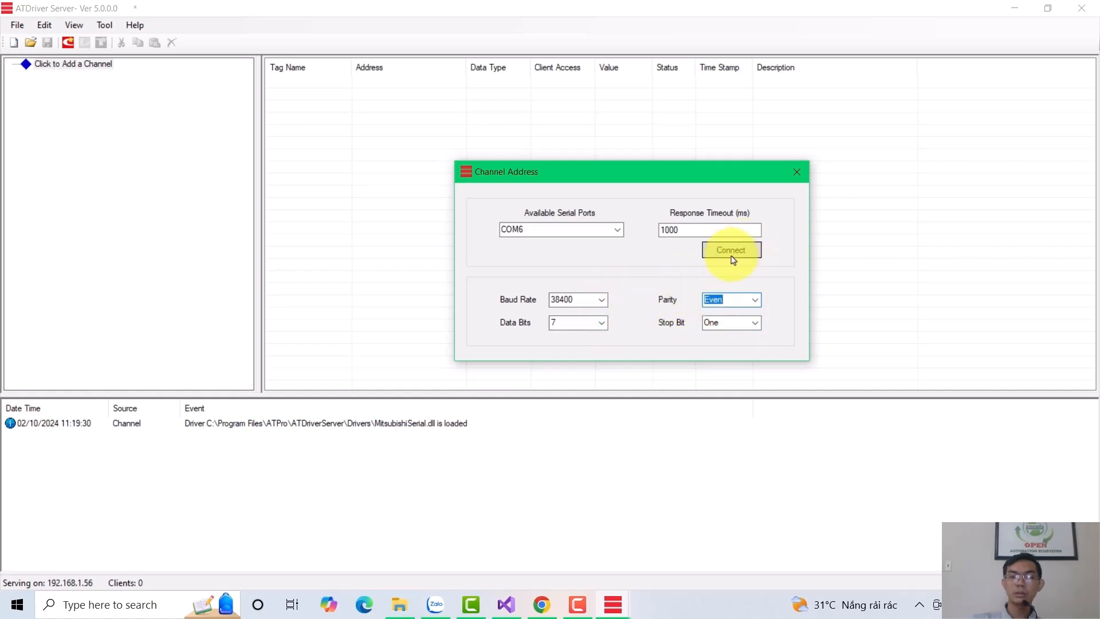
pyautogui.click(739, 253)
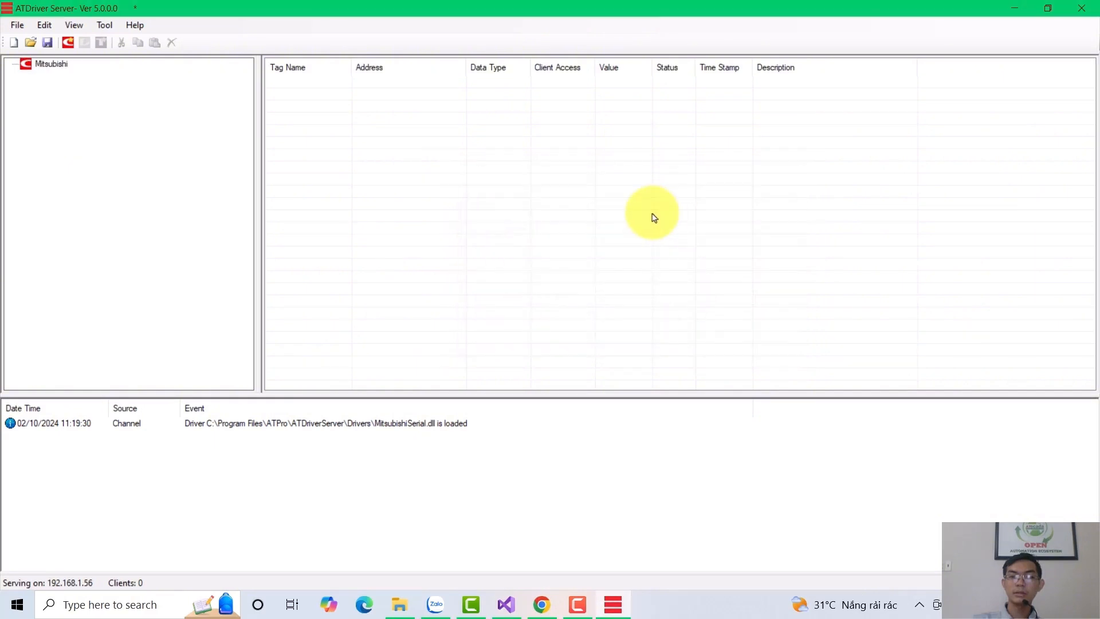
# Start a new device under the Mitsubishi channel and name it FX3U.
pyautogui.click(52, 64)
pyautogui.rightClick(56, 67)
pyautogui.click(91, 71)
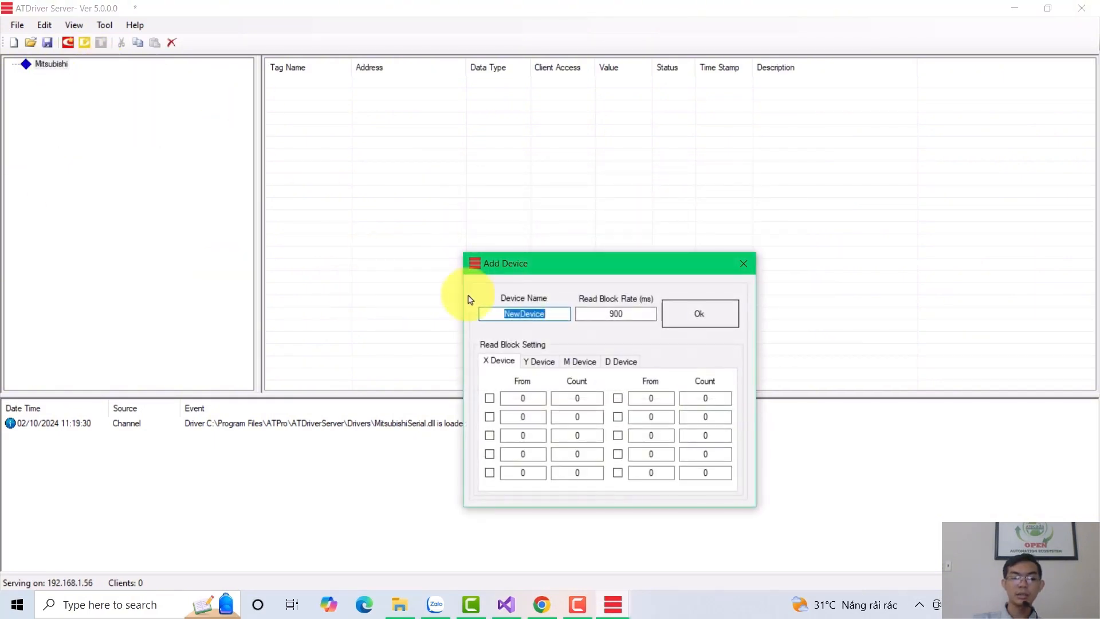
pyautogui.write('FX3U')
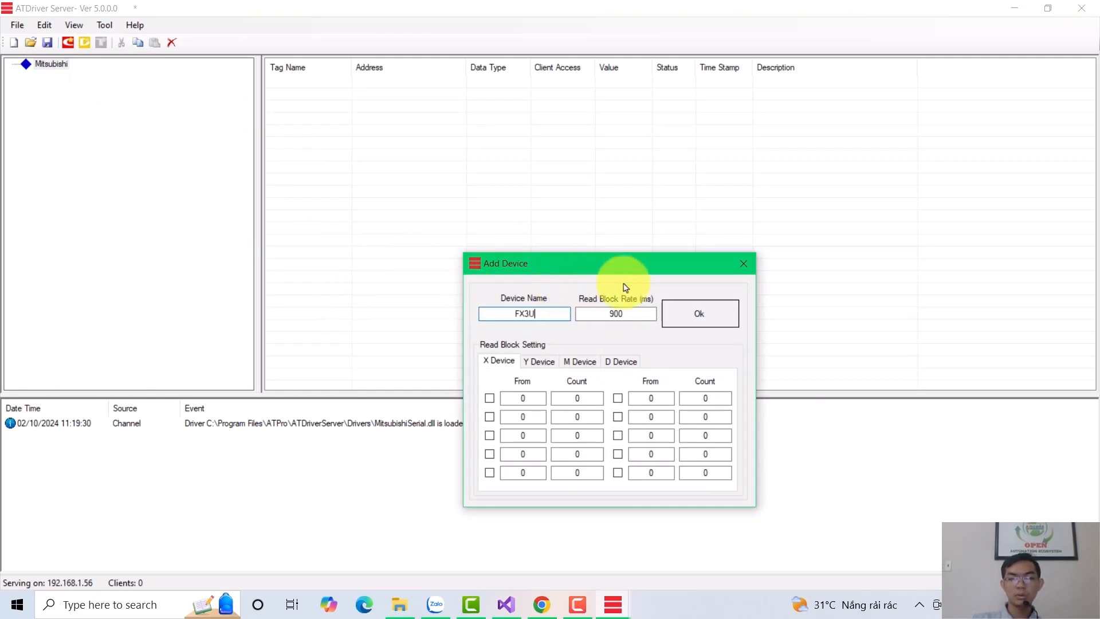
pyautogui.moveTo(547, 270); pyautogui.dragTo(532, 236)
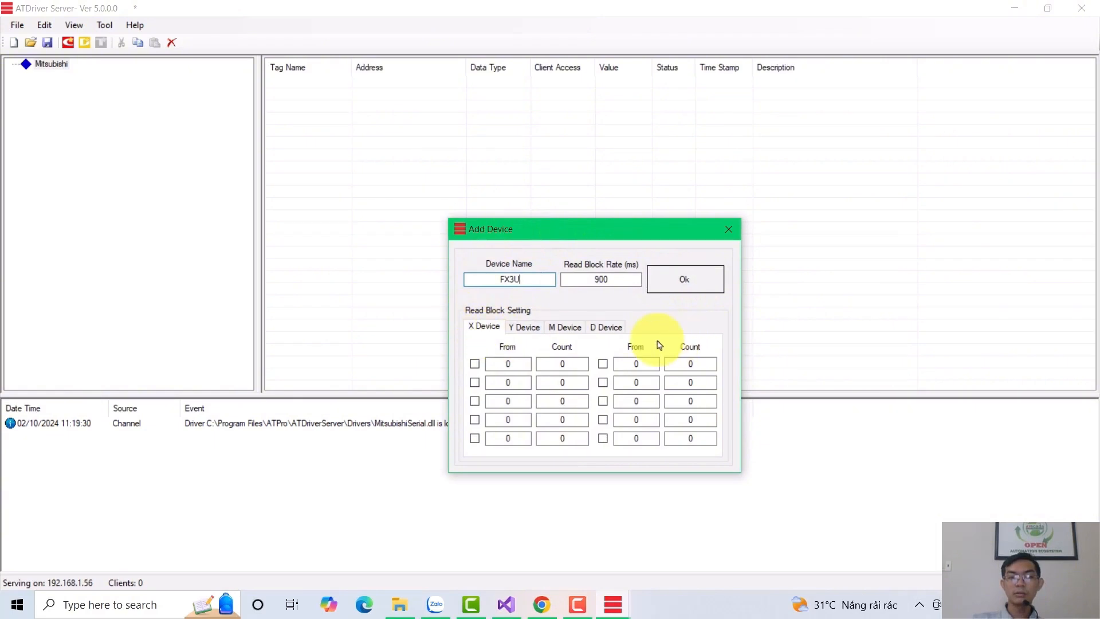
# Look through the read block settings for each device type and try an enabled X Device block from 1 with count 5.
pyautogui.click(523, 327)
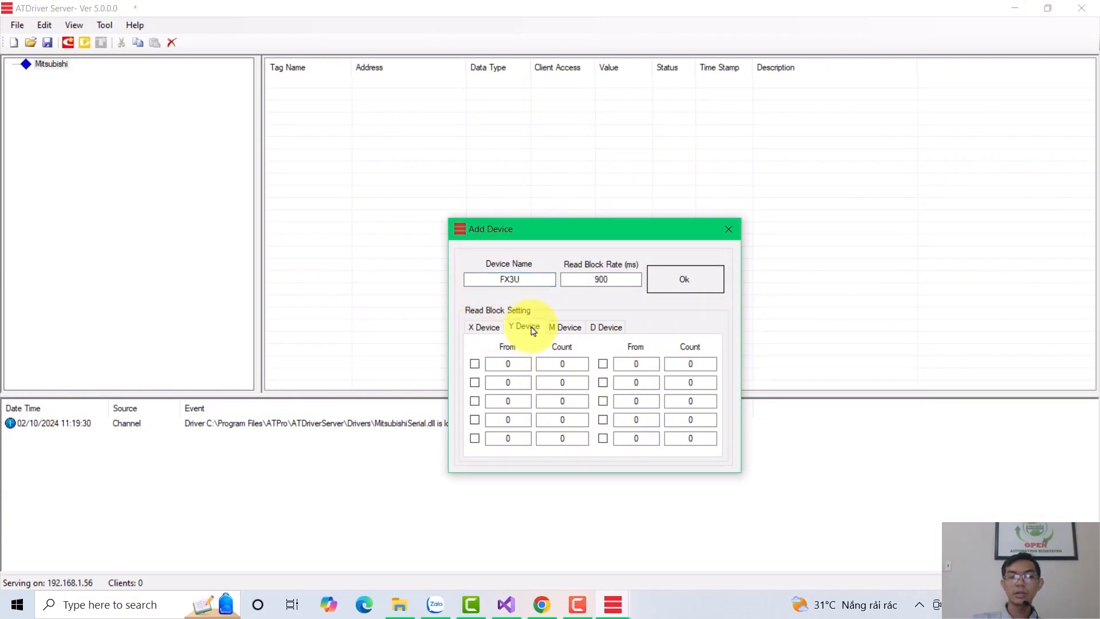
pyautogui.click(561, 330)
pyautogui.click(615, 331)
pyautogui.click(494, 331)
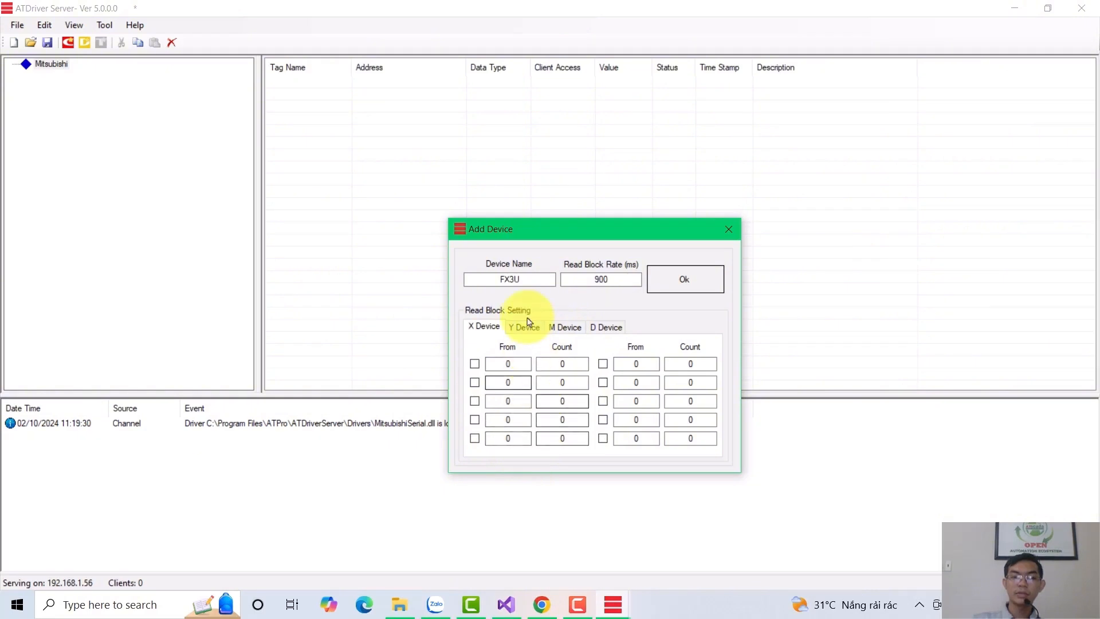
pyautogui.click(514, 364)
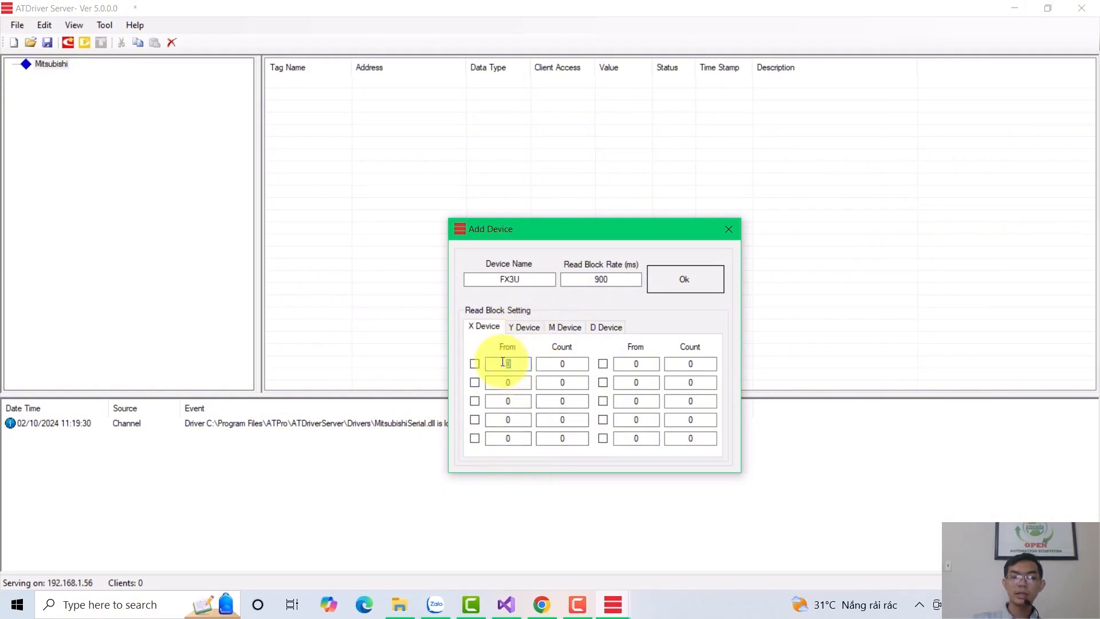
pyautogui.doubleClick(517, 365)
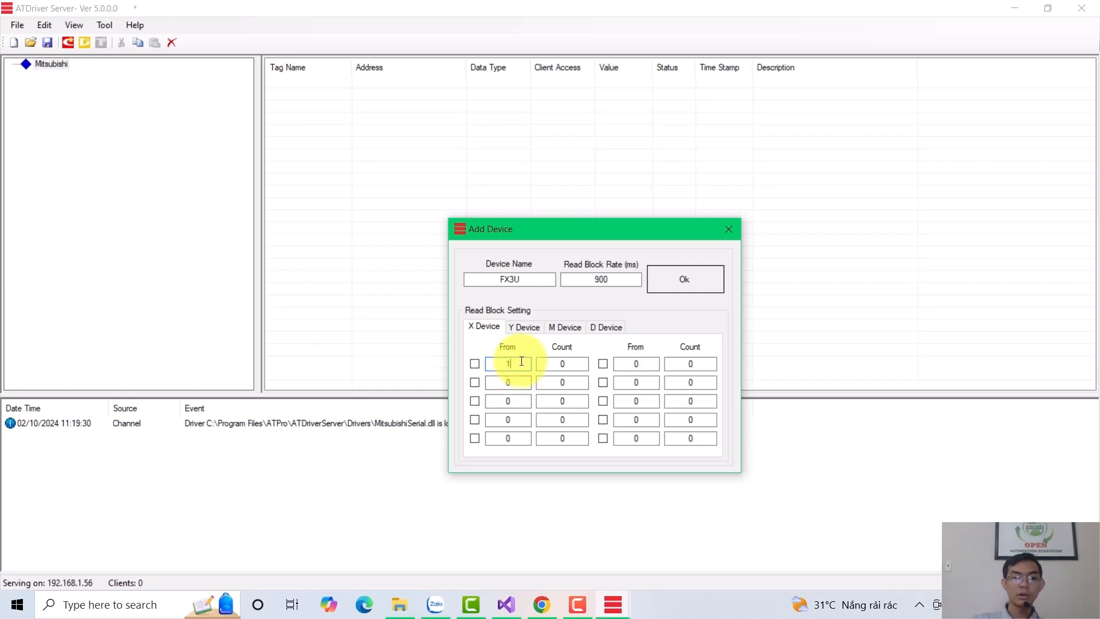
pyautogui.click(572, 364)
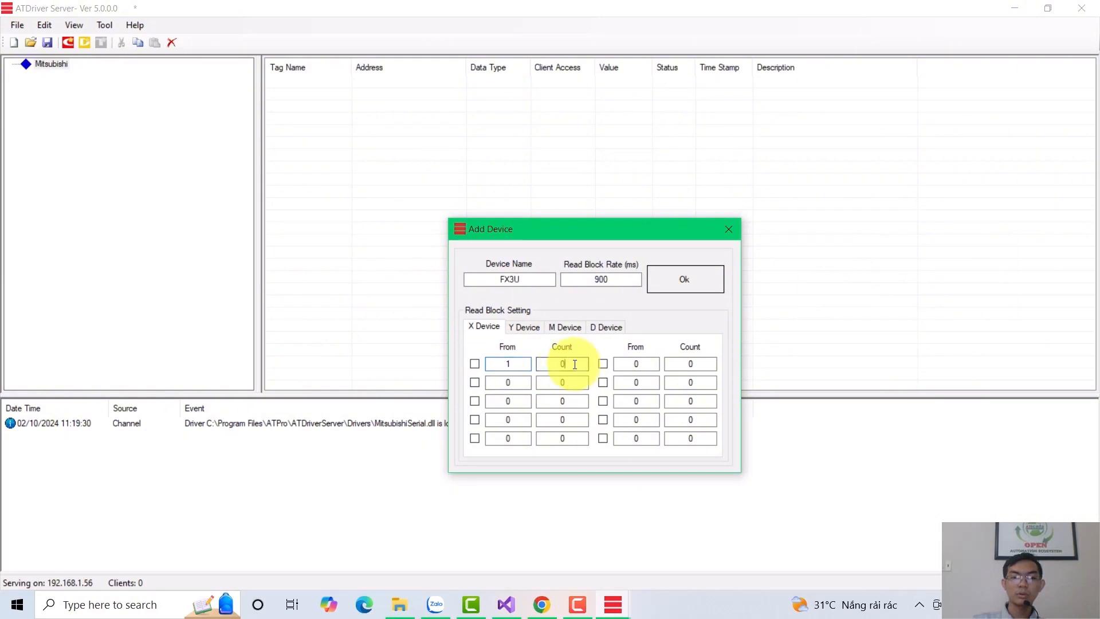
pyautogui.doubleClick(571, 365)
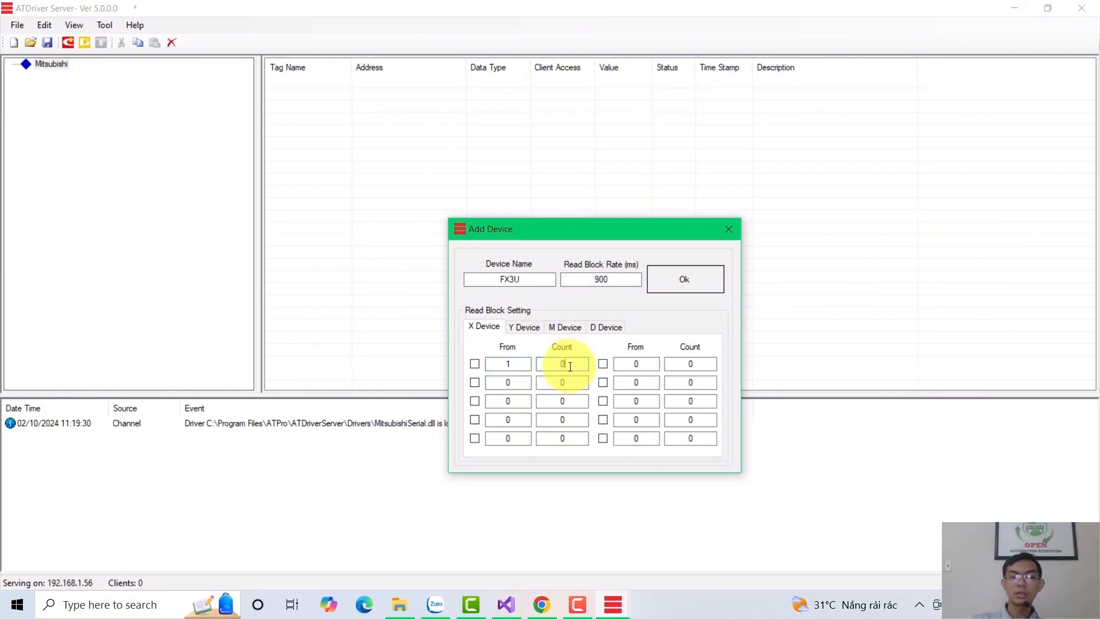
pyautogui.doubleClick(575, 365)
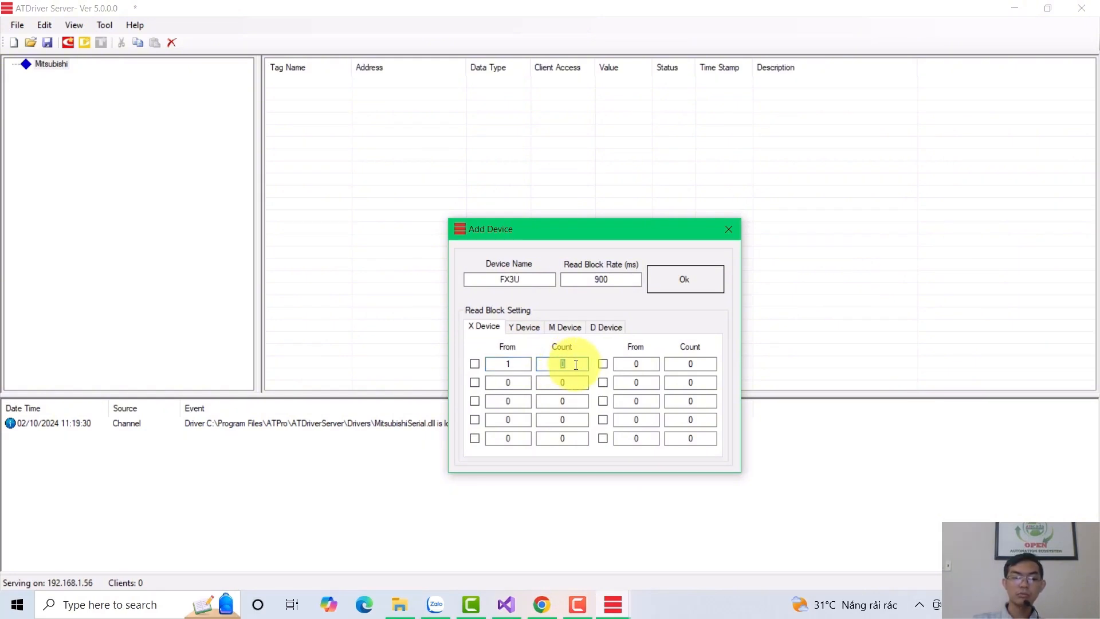
pyautogui.click(507, 364)
pyautogui.click(474, 366)
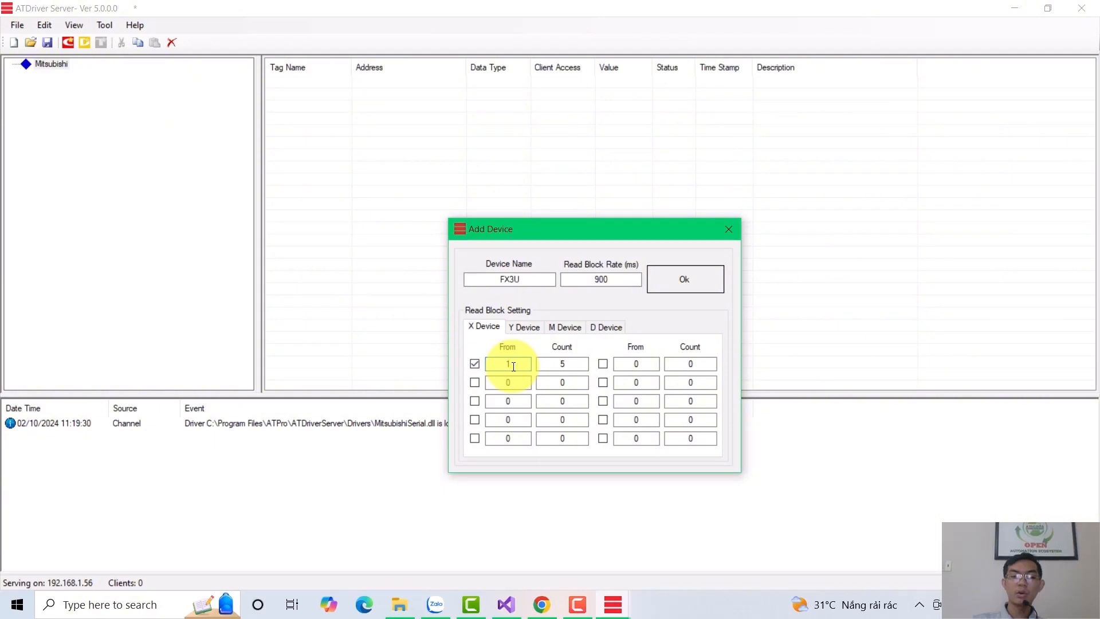
# Reset the first X Device read block to start from 0 with count 0, and disable it.
pyautogui.click(576, 365)
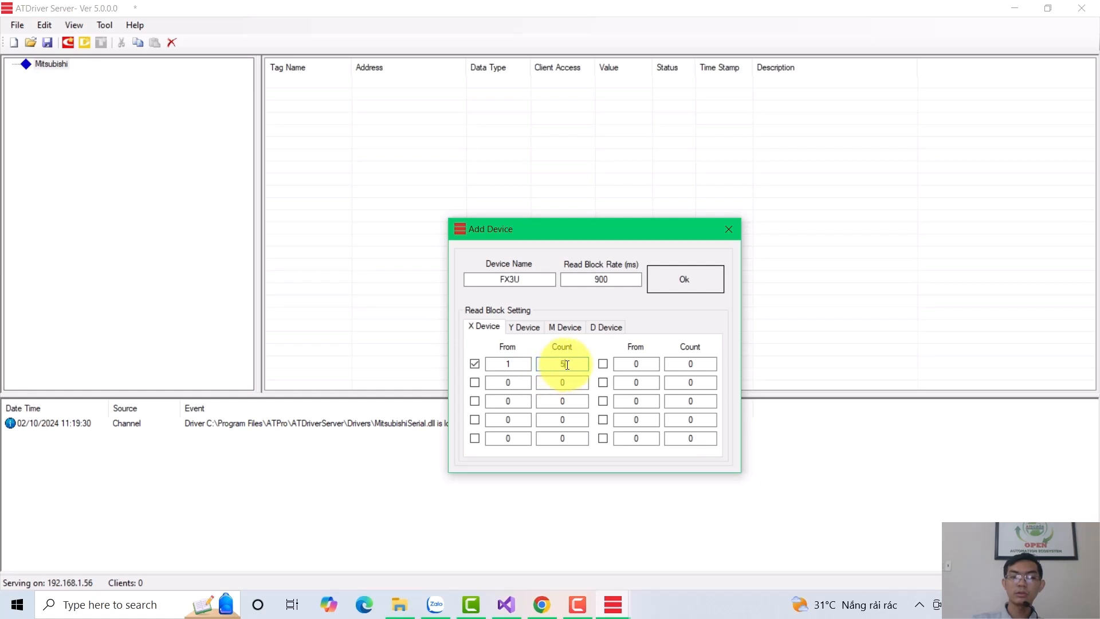
pyautogui.press('BackSpace')
pyautogui.write('0')
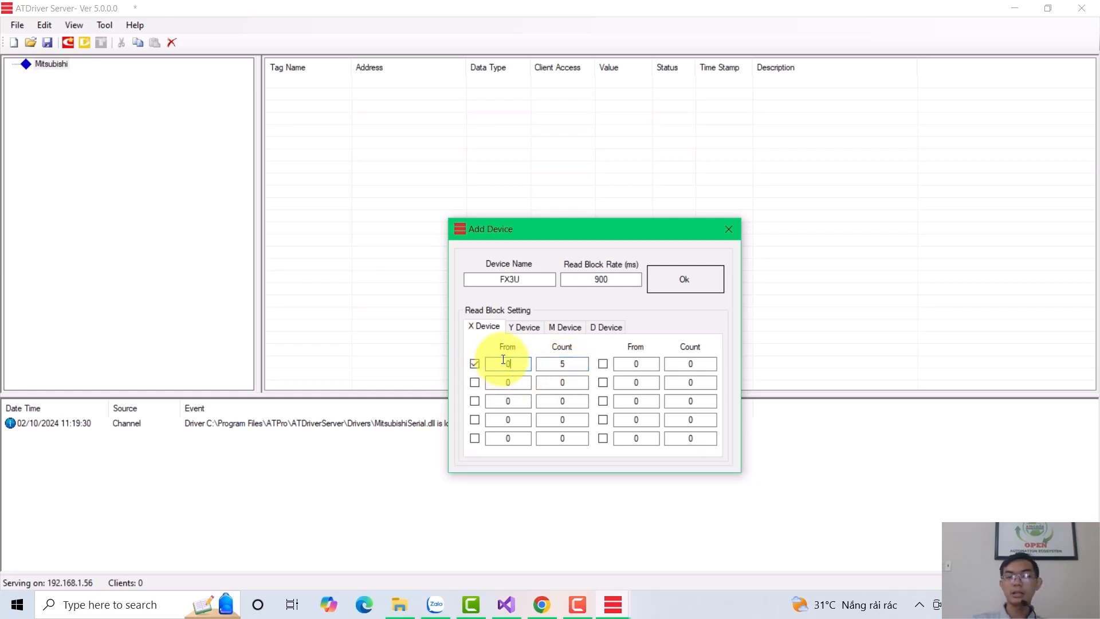
pyautogui.click(574, 364)
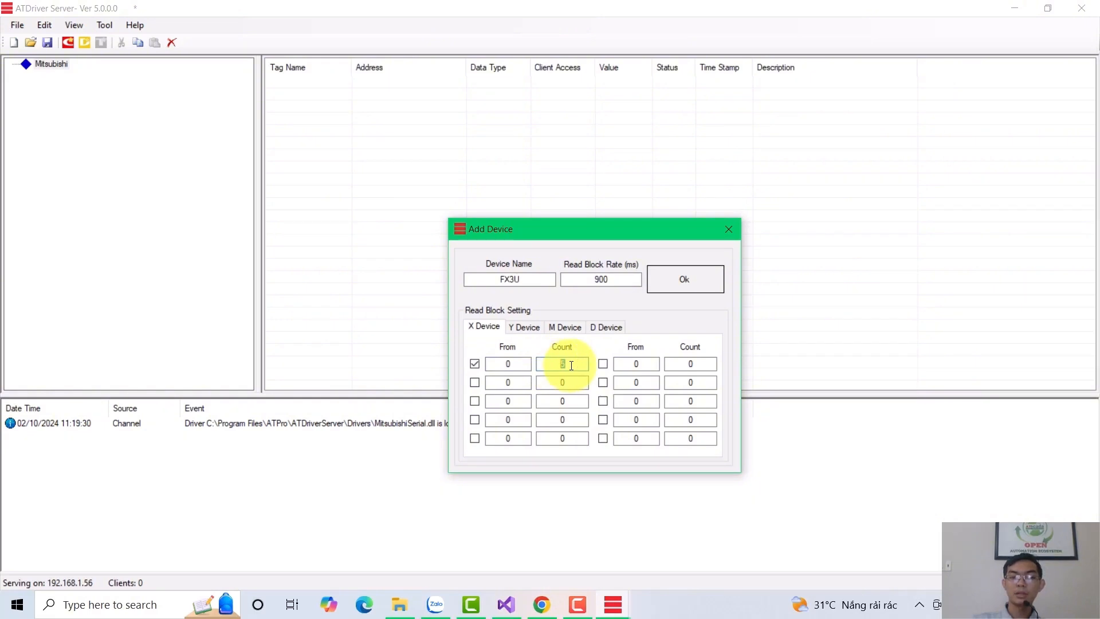
pyautogui.click(475, 365)
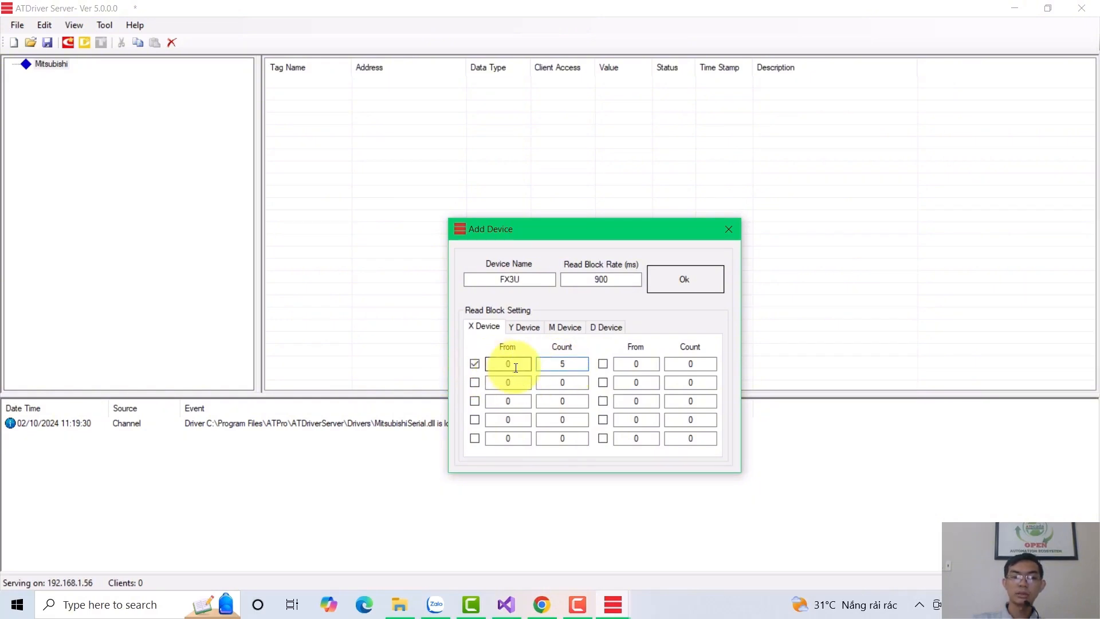
pyautogui.click(570, 365)
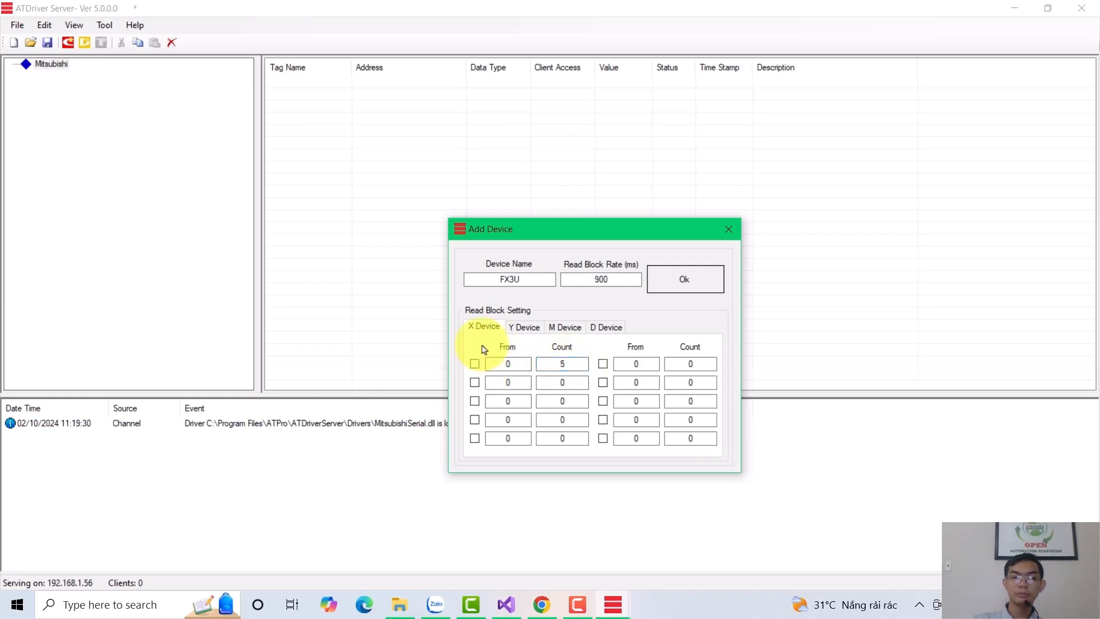
pyautogui.moveTo(568, 364); pyautogui.dragTo(556, 364)
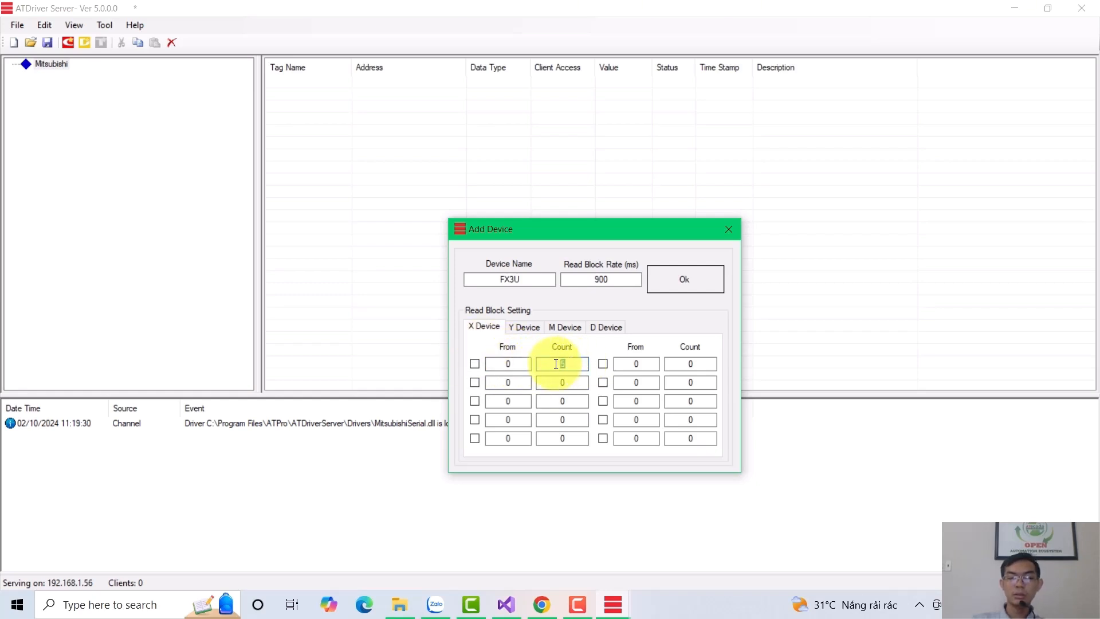
# Check the Y and D Device read blocks and add the FX3U device without any enabled read blocks.
pyautogui.click(523, 327)
pyautogui.click(608, 327)
pyautogui.click(484, 327)
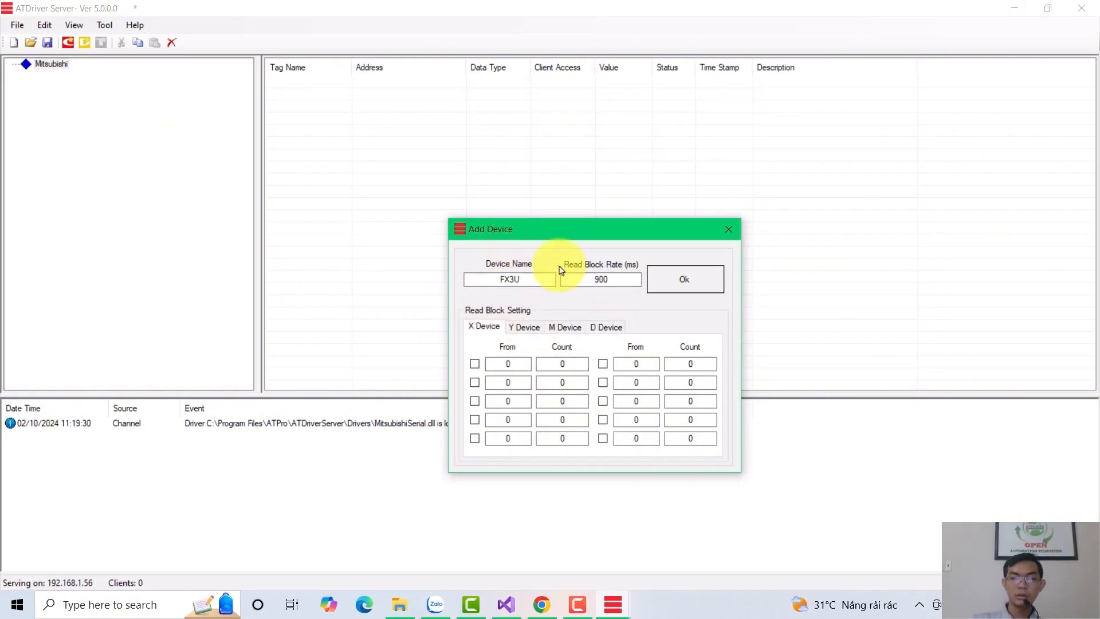
pyautogui.click(623, 279)
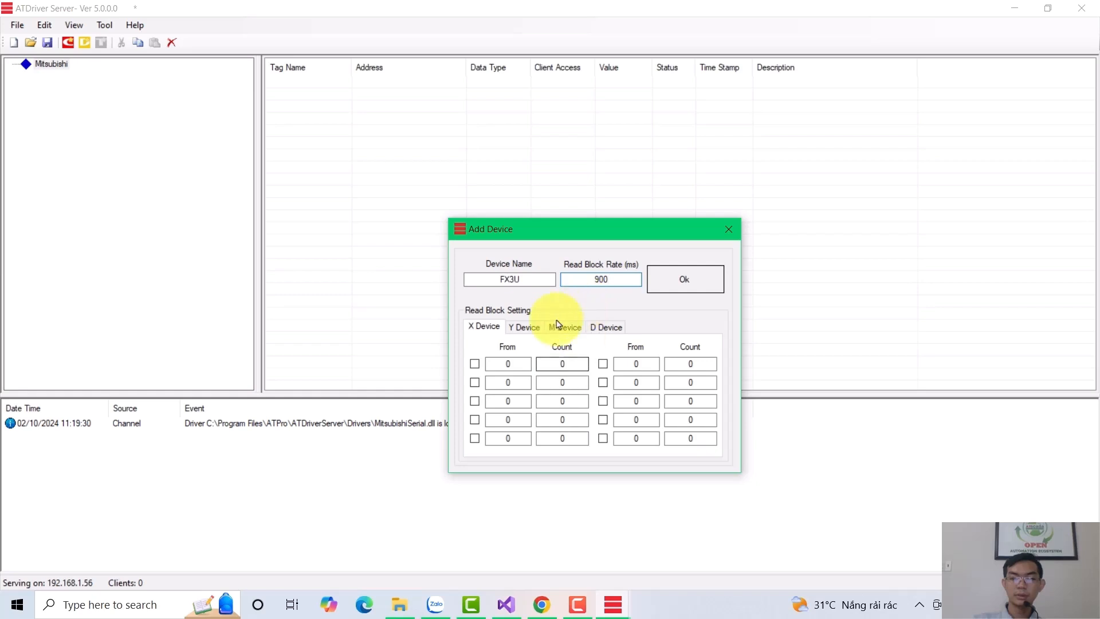
pyautogui.click(688, 280)
pyautogui.click(688, 280)
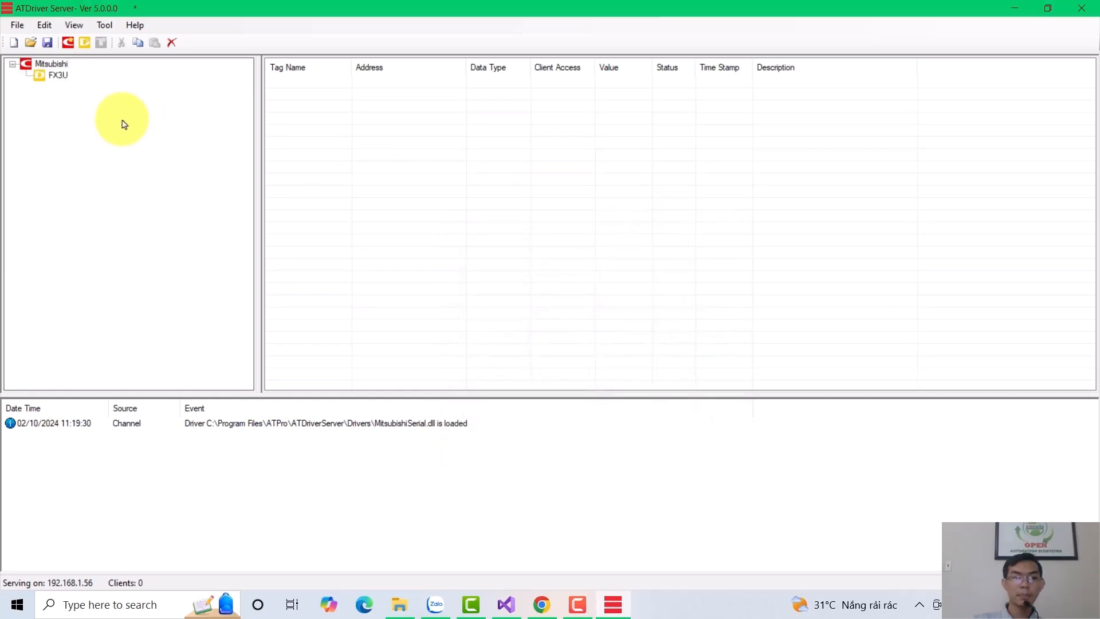
# Add a tag named Y2 with address Y2 to the FX3U device, validating the address, and check the tag's status.
pyautogui.click(57, 75)
pyautogui.rightClick(62, 75)
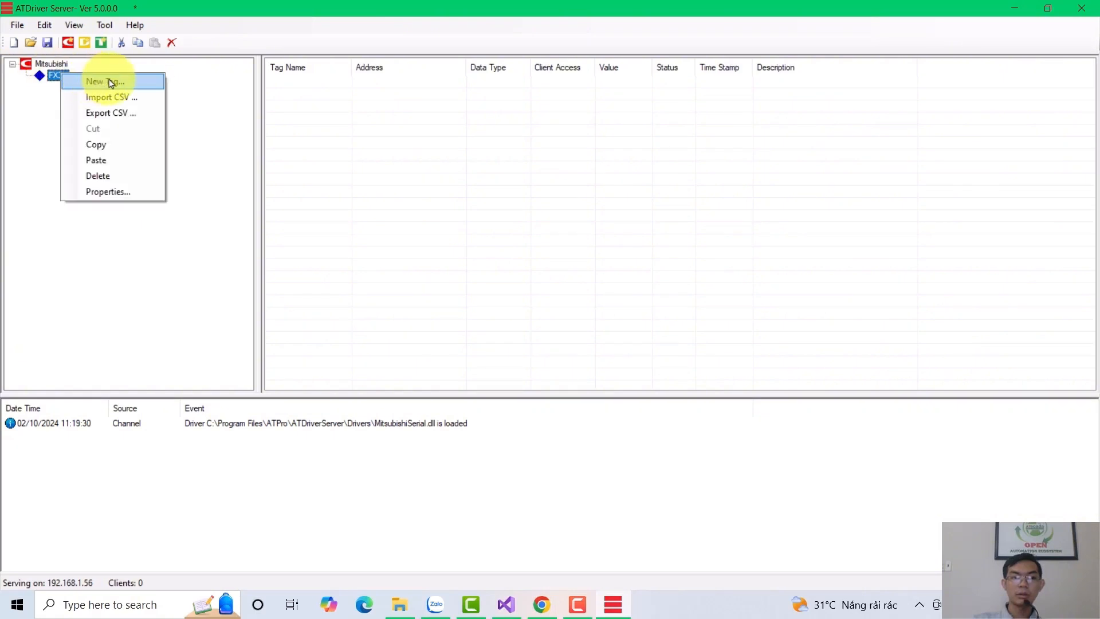
pyautogui.click(95, 81)
pyautogui.moveTo(609, 267); pyautogui.dragTo(516, 170)
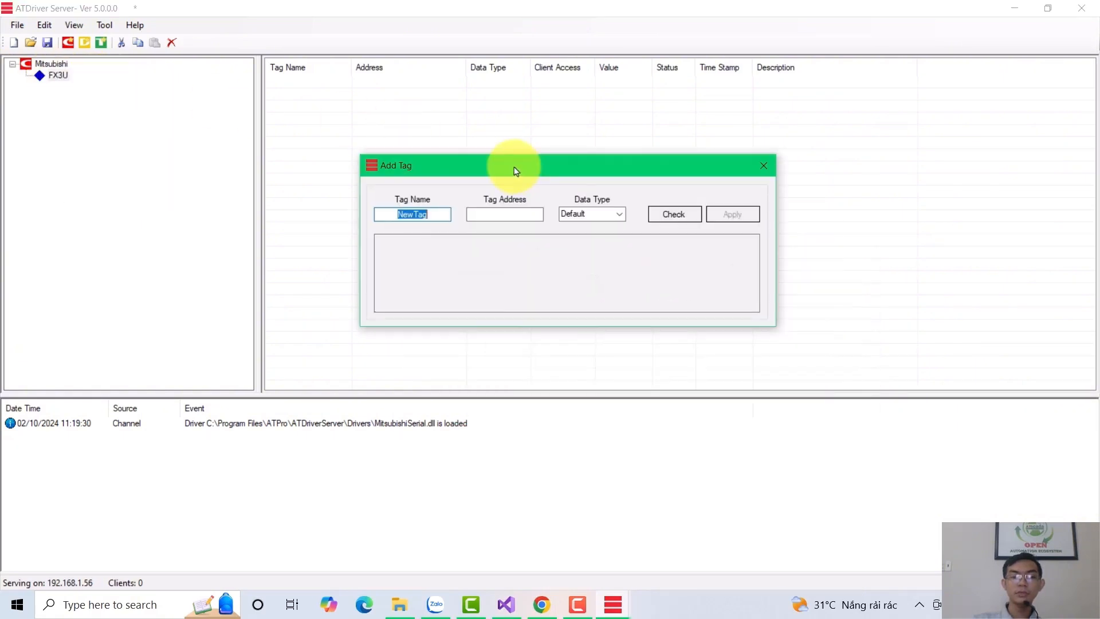
pyautogui.moveTo(437, 215); pyautogui.dragTo(375, 215)
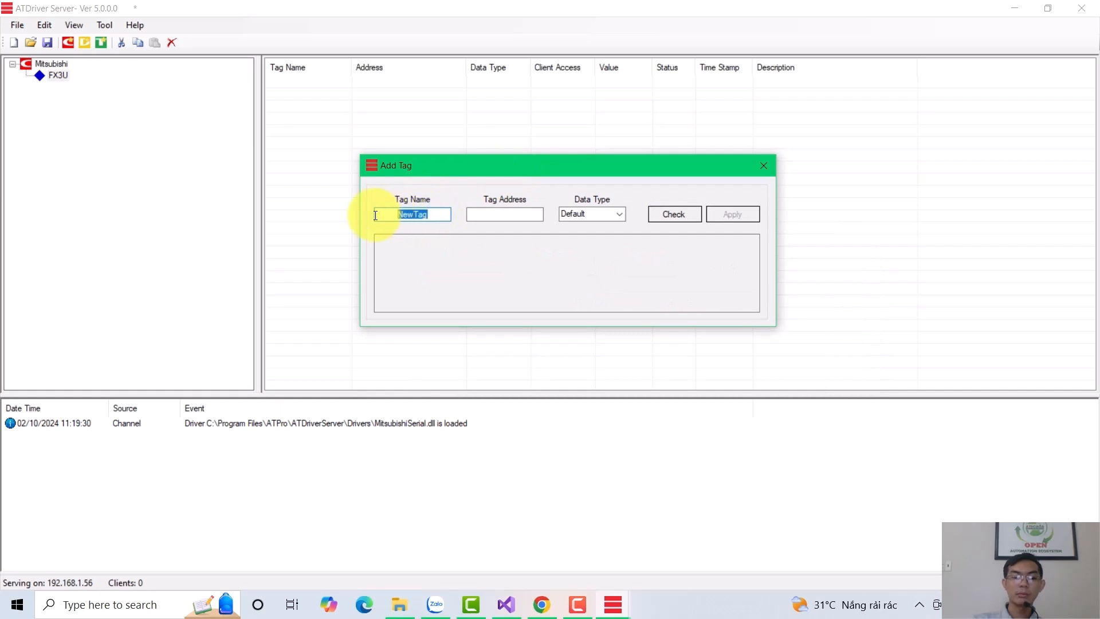
pyautogui.write('Y2')
pyautogui.click(507, 216)
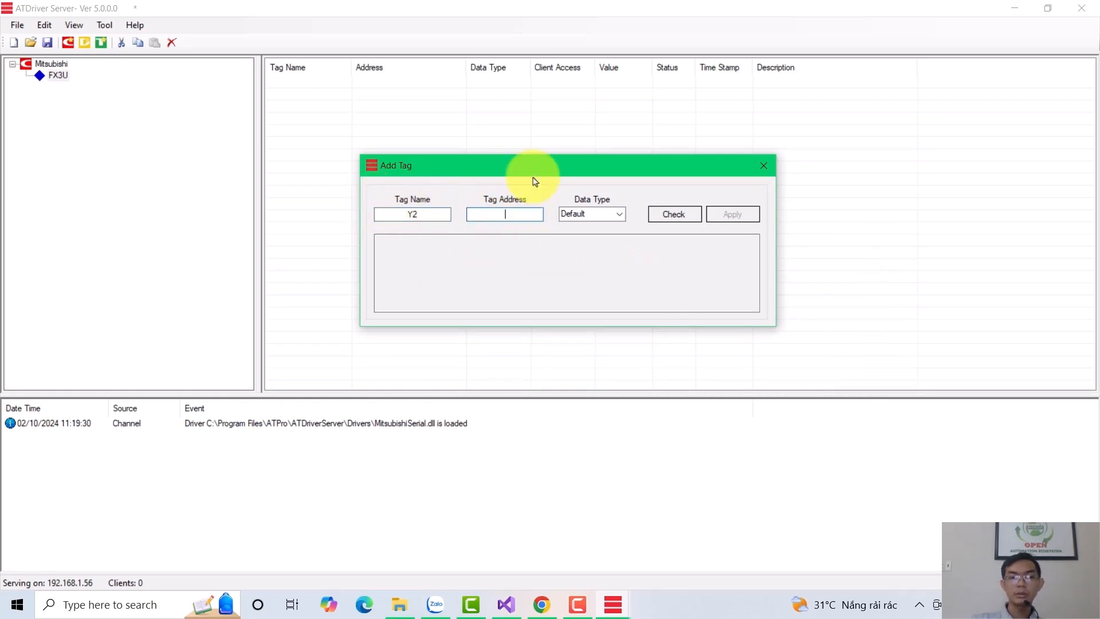
pyautogui.moveTo(532, 172); pyautogui.dragTo(544, 174)
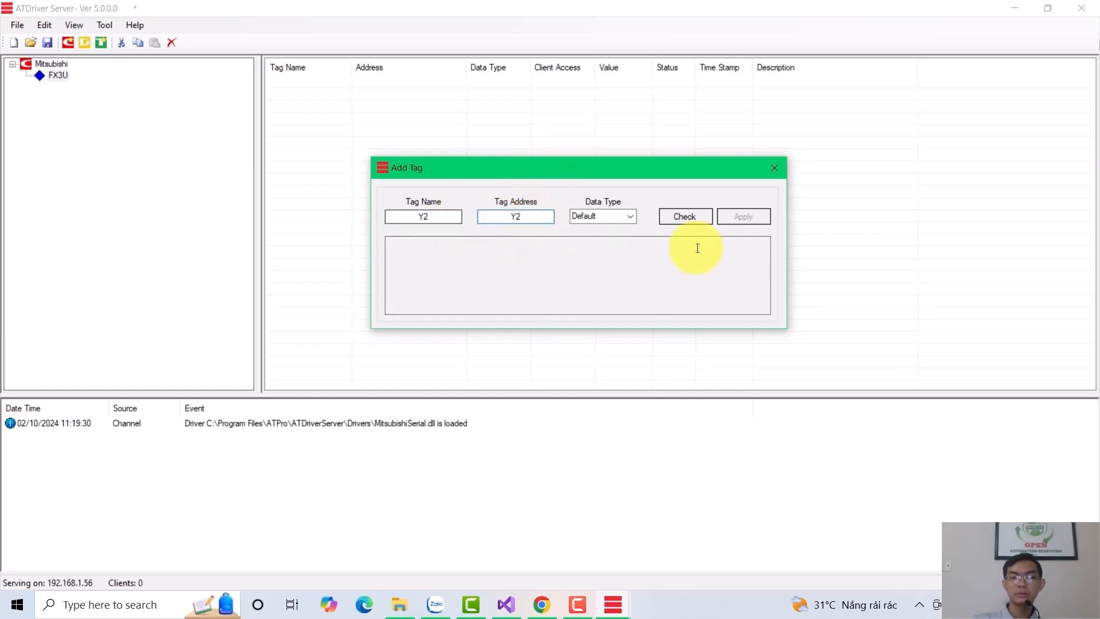
pyautogui.click(686, 218)
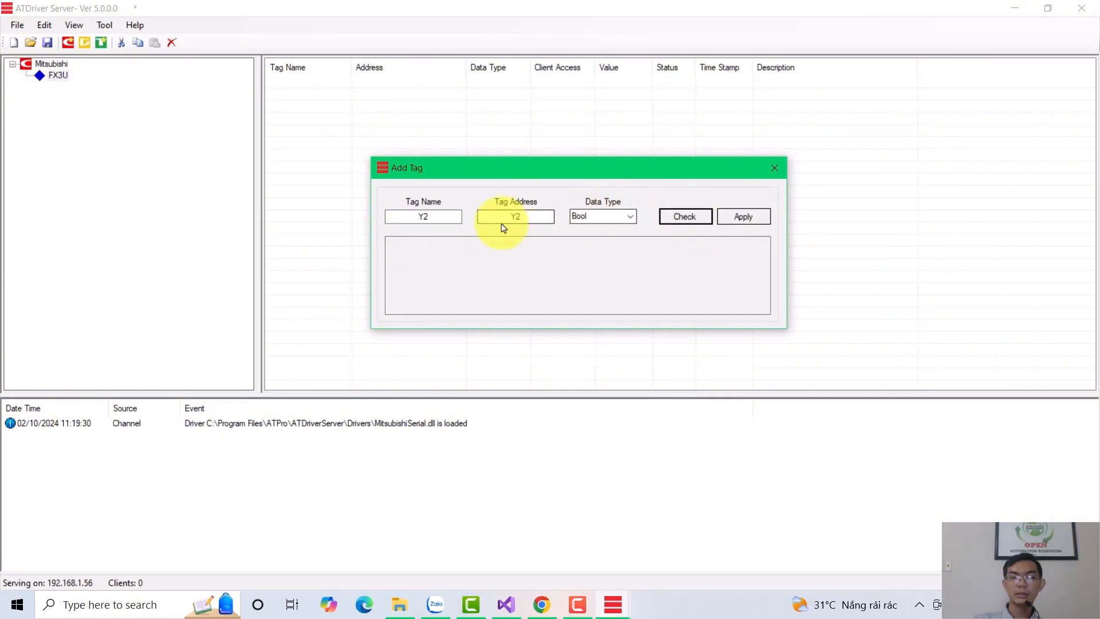
pyautogui.click(729, 222)
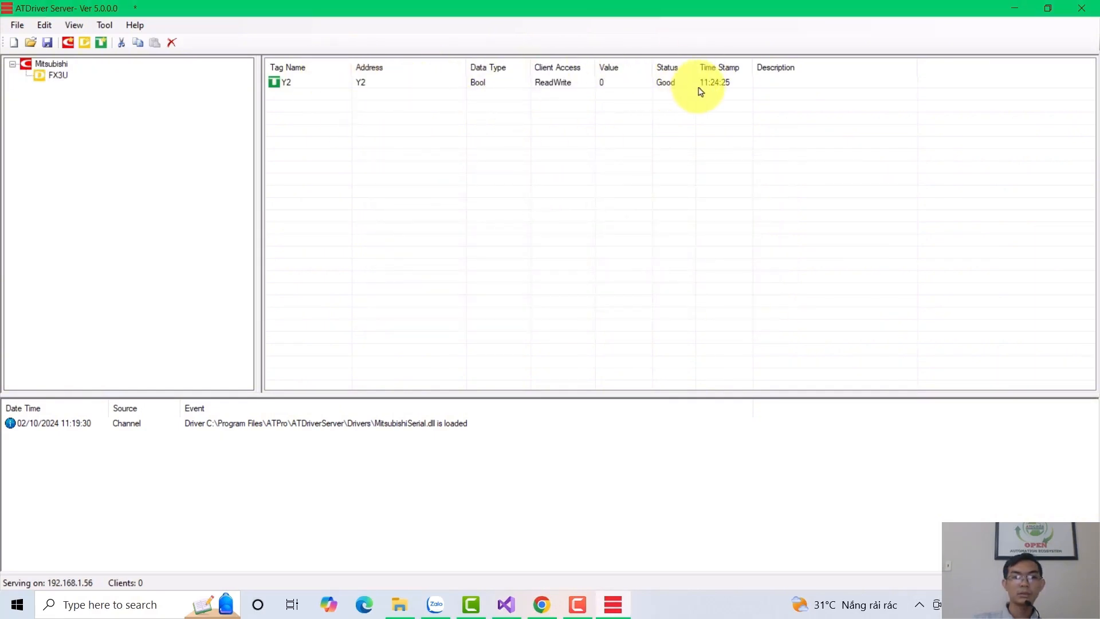
pyautogui.click(683, 82)
pyautogui.click(676, 97)
pyautogui.click(675, 84)
# Add a second tag named Y3 with address Y3 to the FX3U device, validating the address first.
pyautogui.rightClick(360, 92)
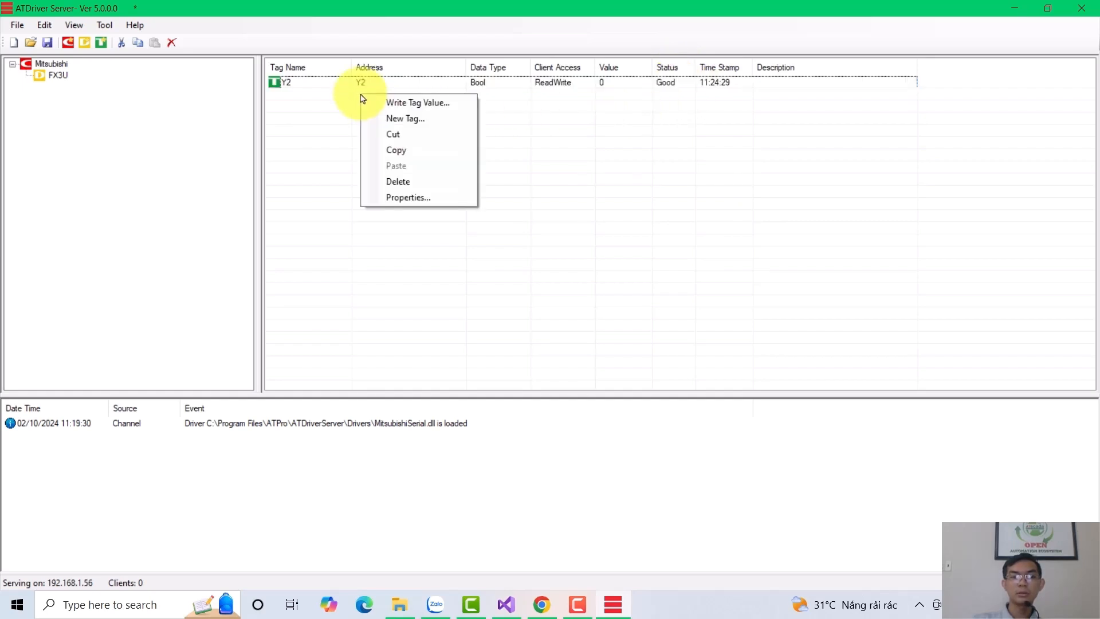
pyautogui.click(396, 116)
pyautogui.click(523, 312)
pyautogui.moveTo(523, 312); pyautogui.dragTo(471, 311)
pyautogui.press('BackSpace')
pyautogui.write('Y2')
pyautogui.click(569, 317)
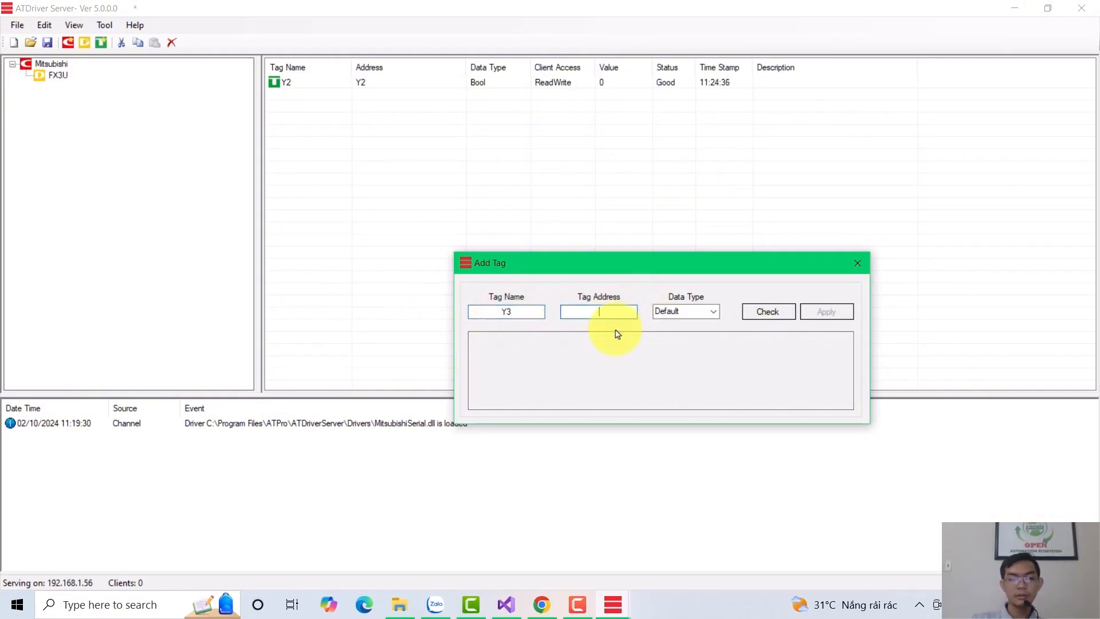
pyautogui.click(768, 311)
pyautogui.click(828, 316)
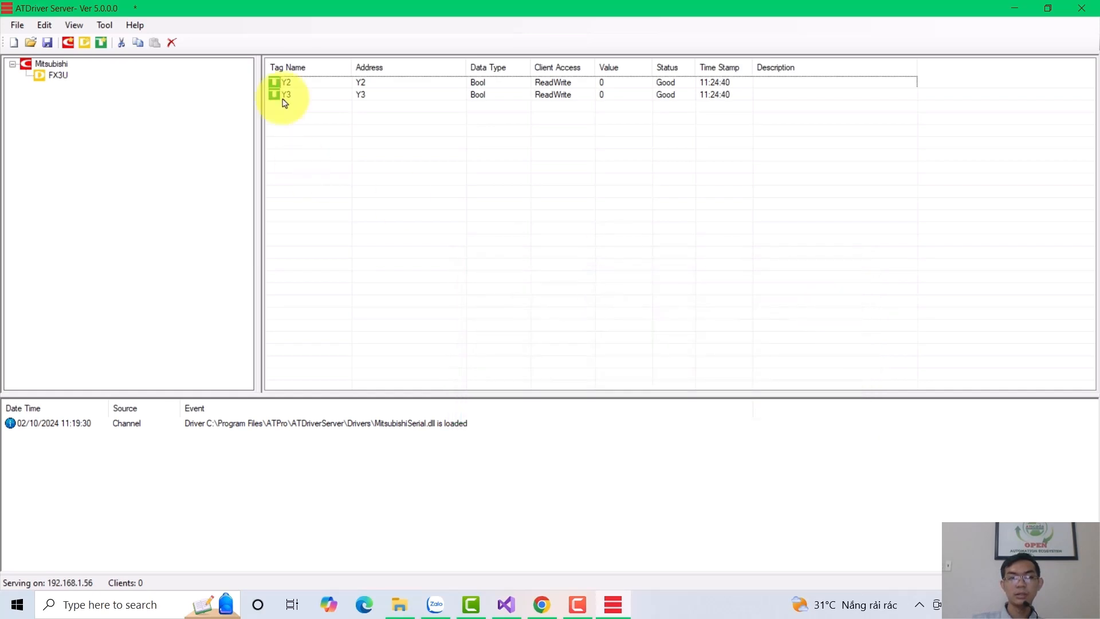
# Add a tag named M0 with address M0 to the FX3U device, validating the address, and watch the tag's value.
pyautogui.rightClick(364, 108)
pyautogui.click(418, 128)
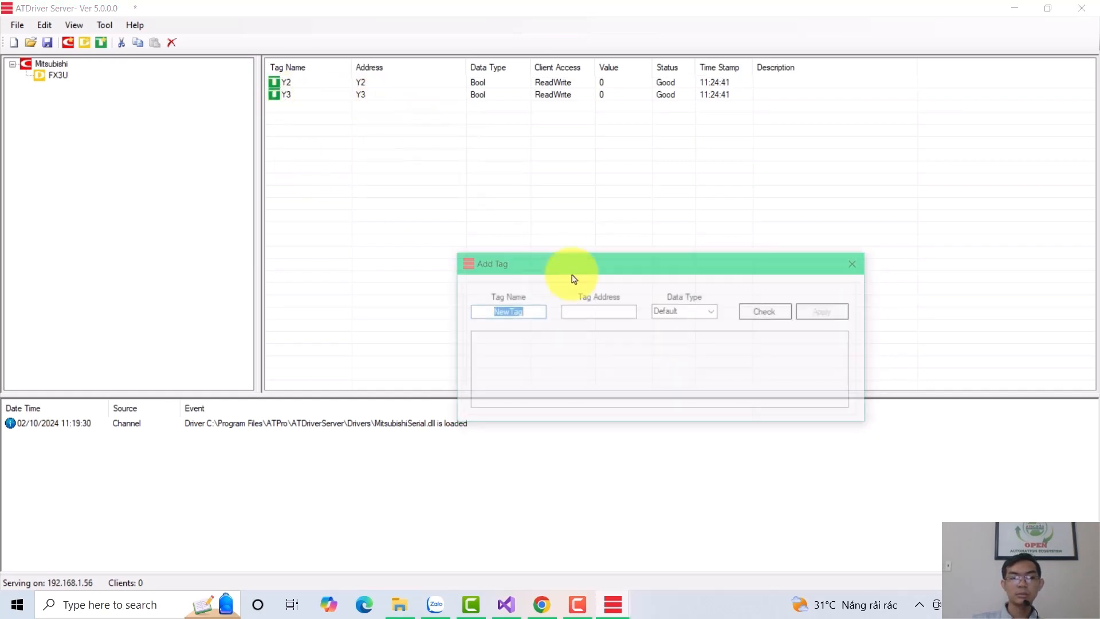
pyautogui.moveTo(519, 314); pyautogui.dragTo(474, 315)
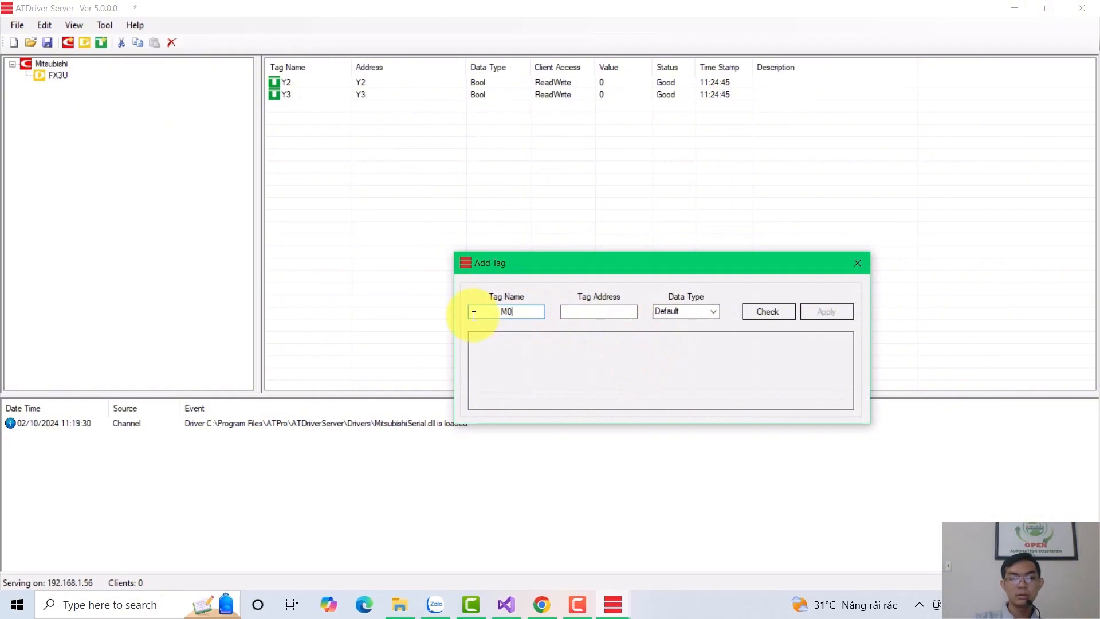
pyautogui.write('M0')
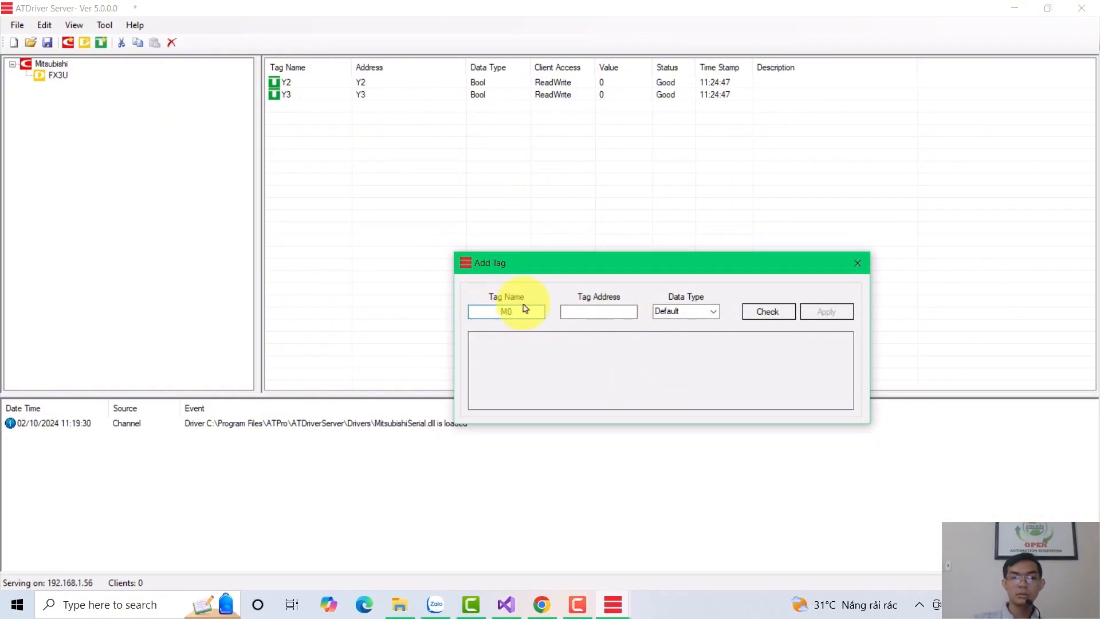
pyautogui.click(590, 312)
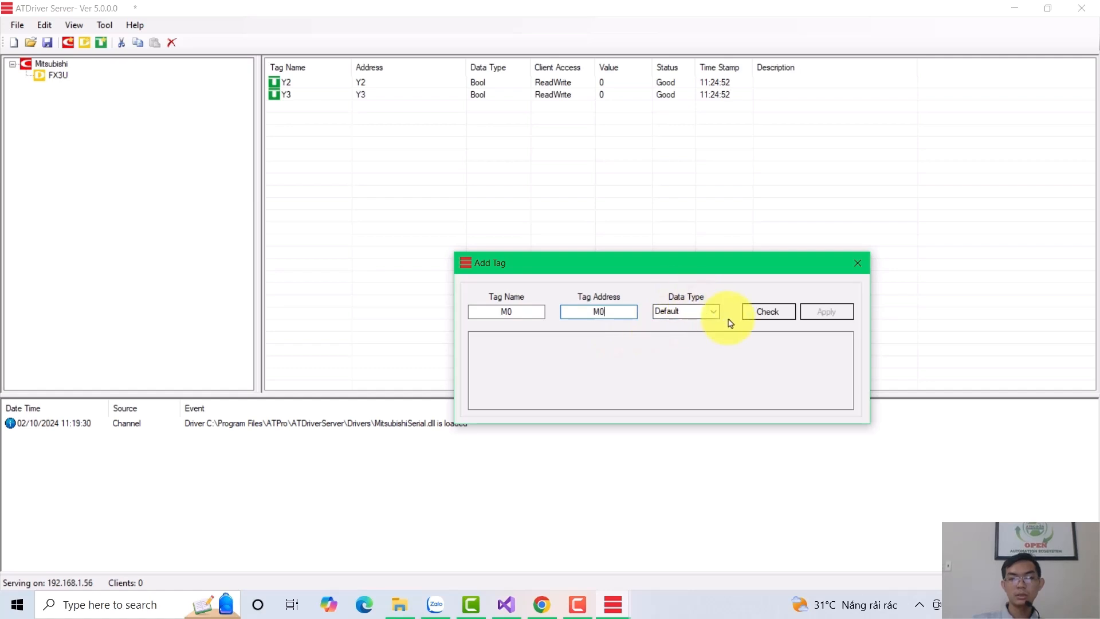
pyautogui.click(765, 313)
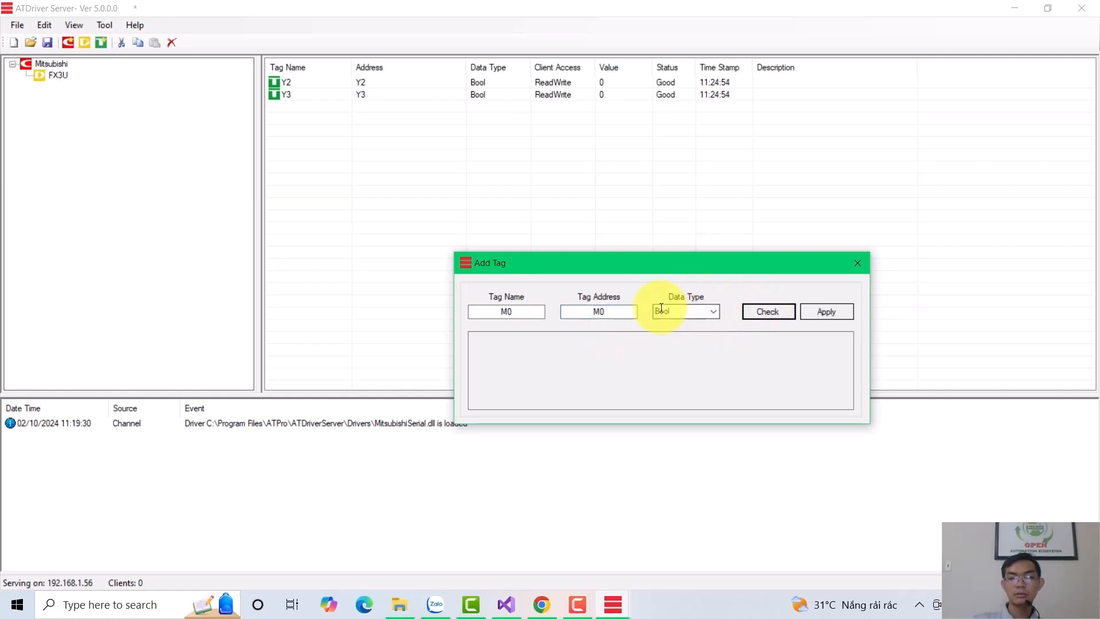
pyautogui.click(834, 312)
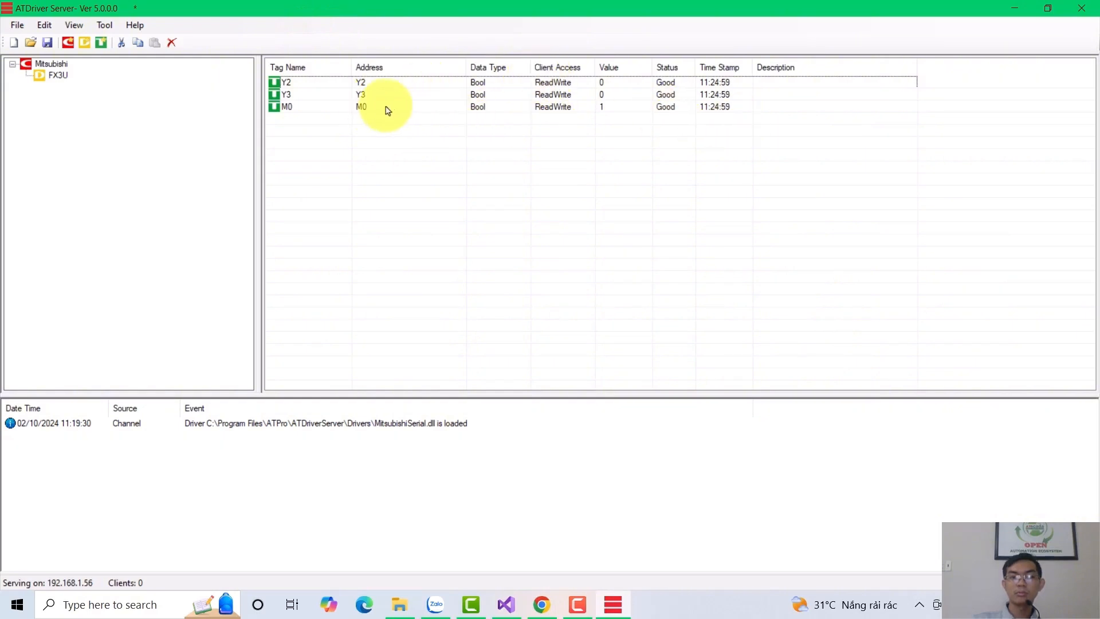
pyautogui.click(610, 109)
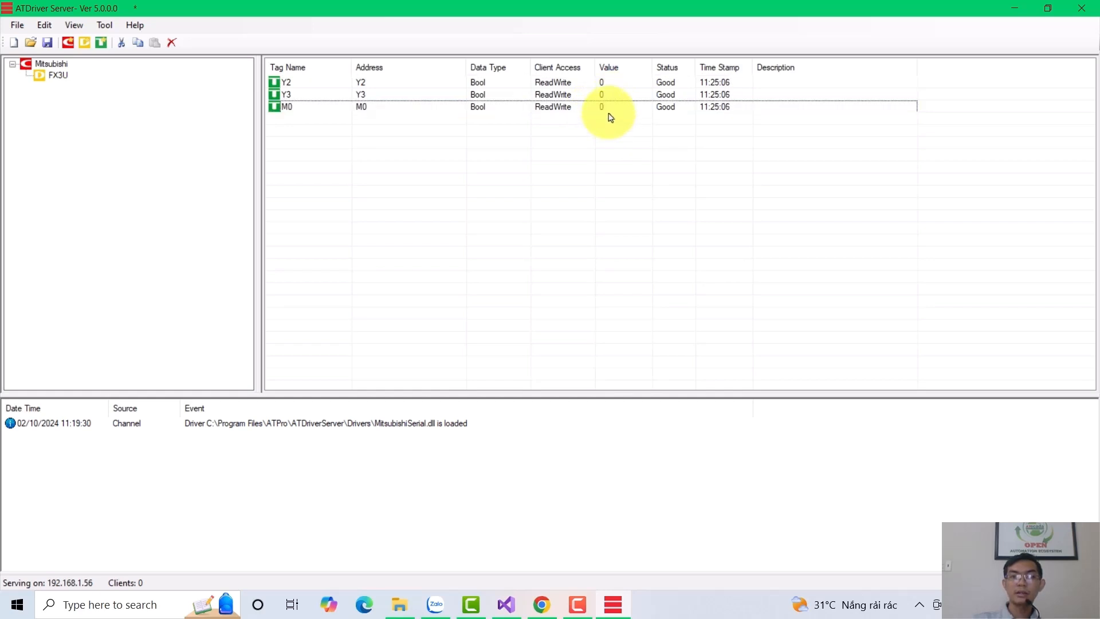
pyautogui.click(611, 109)
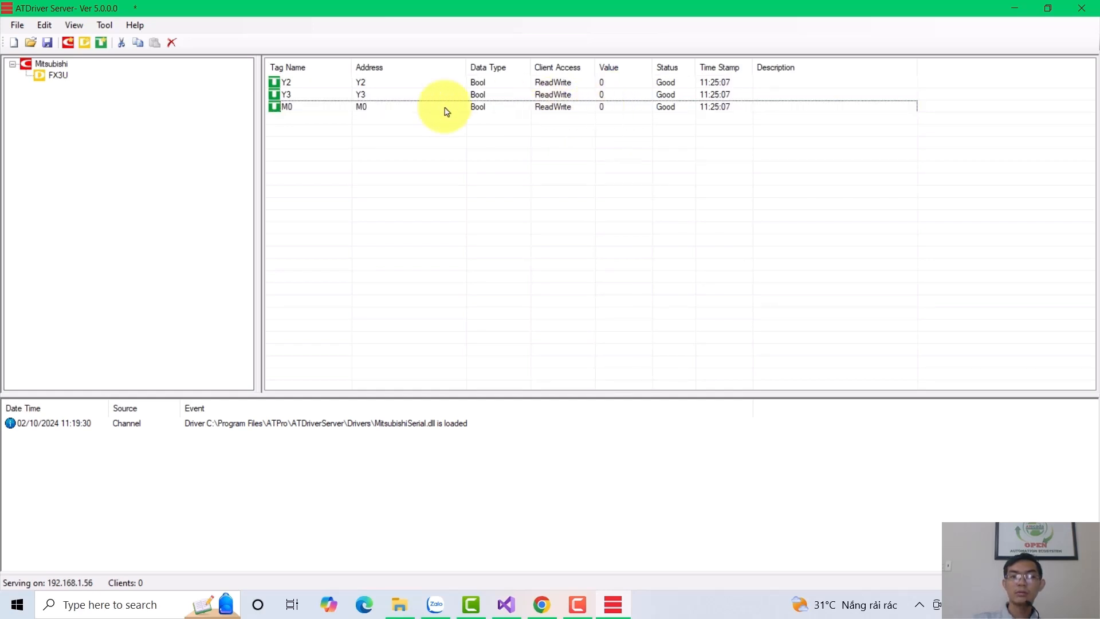
pyautogui.click(612, 110)
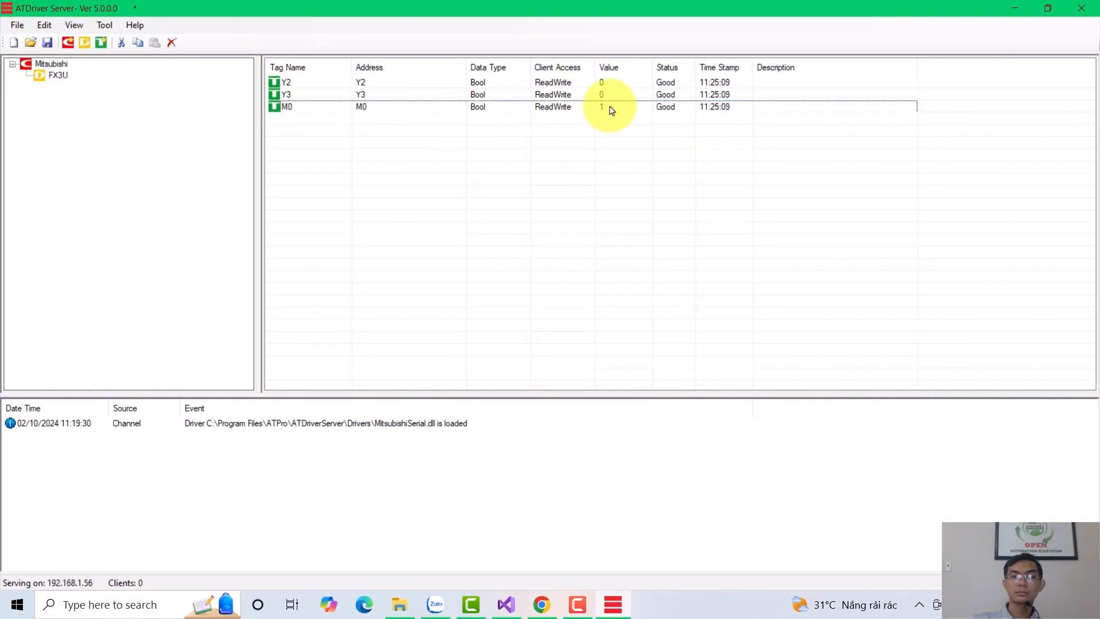
pyautogui.rightClick(289, 110)
pyautogui.click(327, 133)
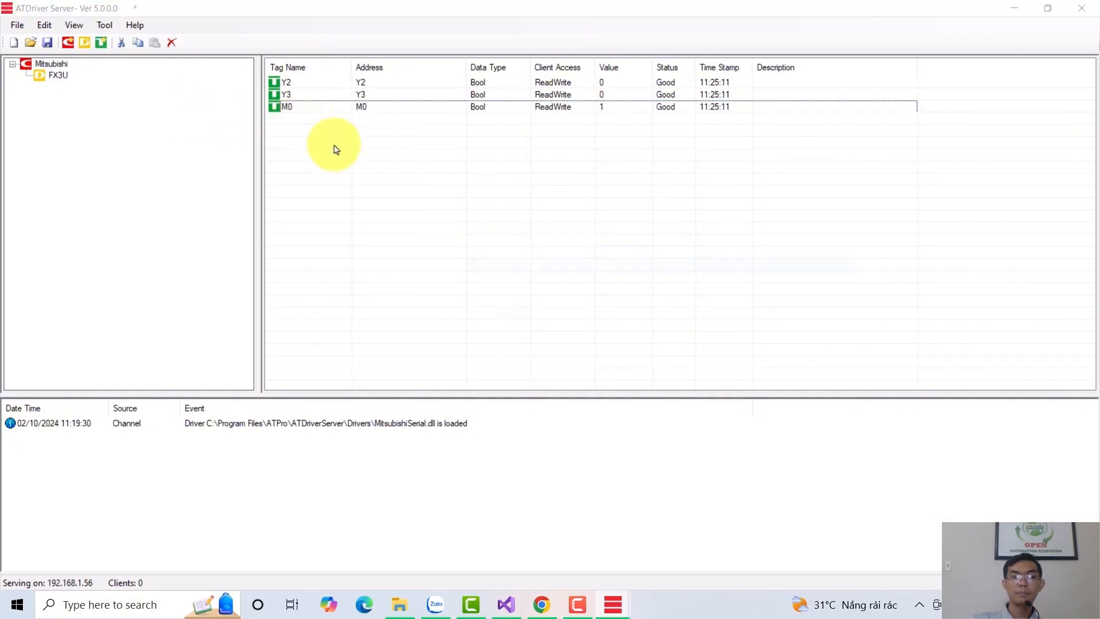
pyautogui.moveTo(528, 312); pyautogui.dragTo(491, 329)
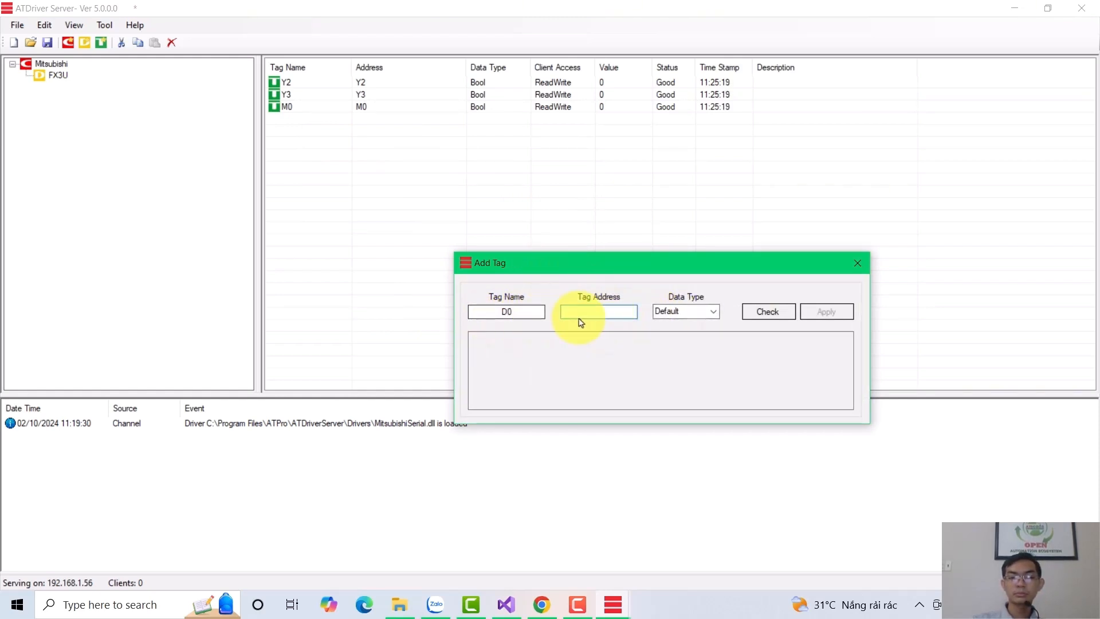
pyautogui.moveTo(523, 313); pyautogui.dragTo(490, 331)
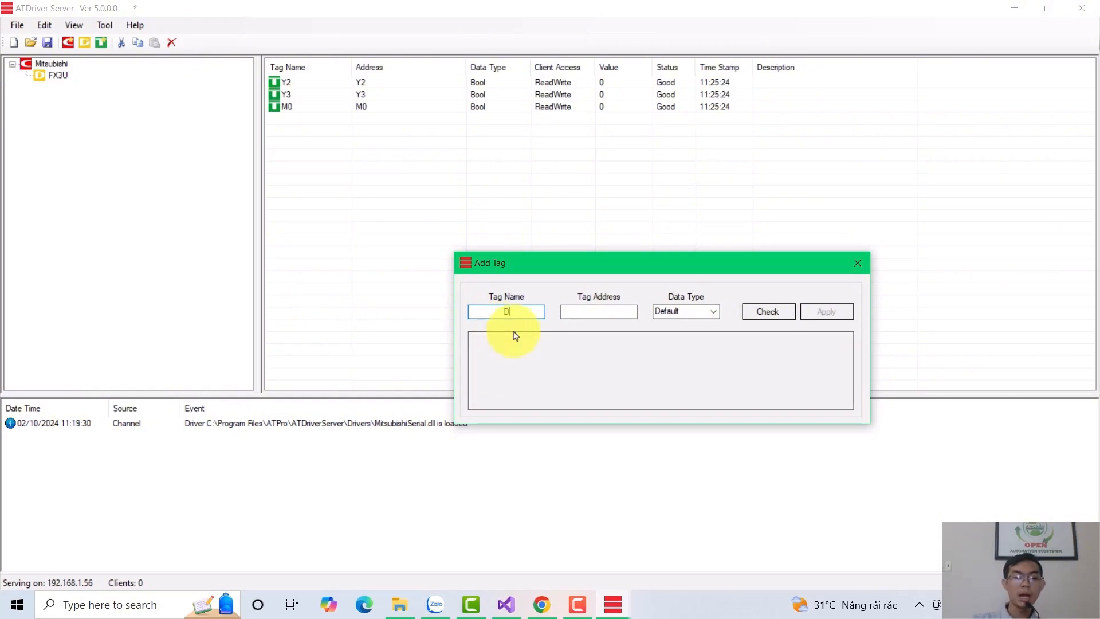
pyautogui.click(601, 312)
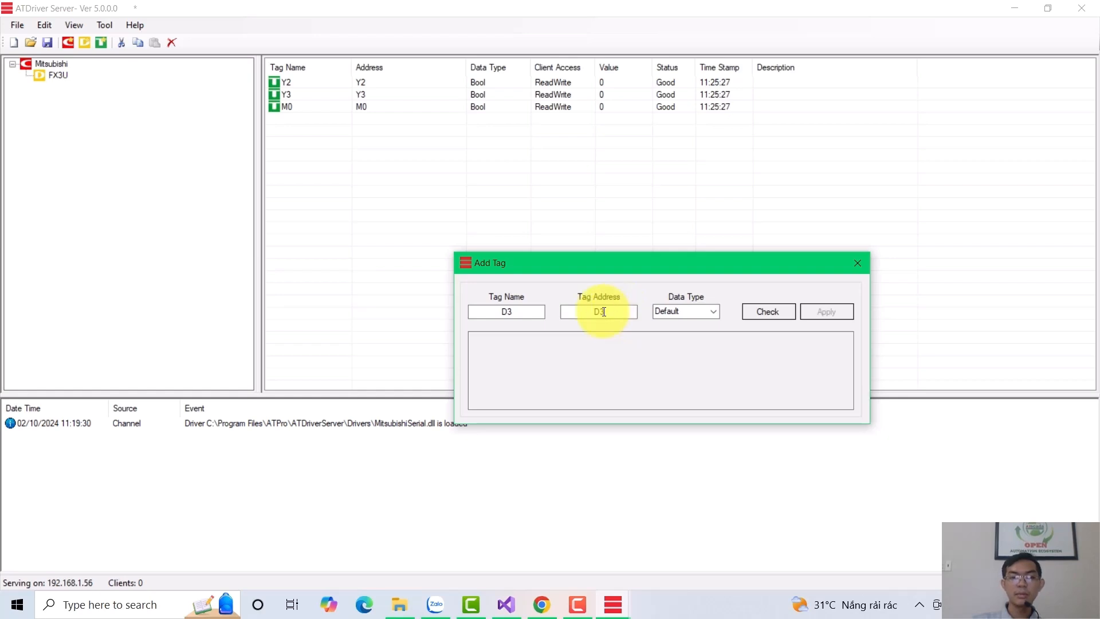
pyautogui.click(765, 312)
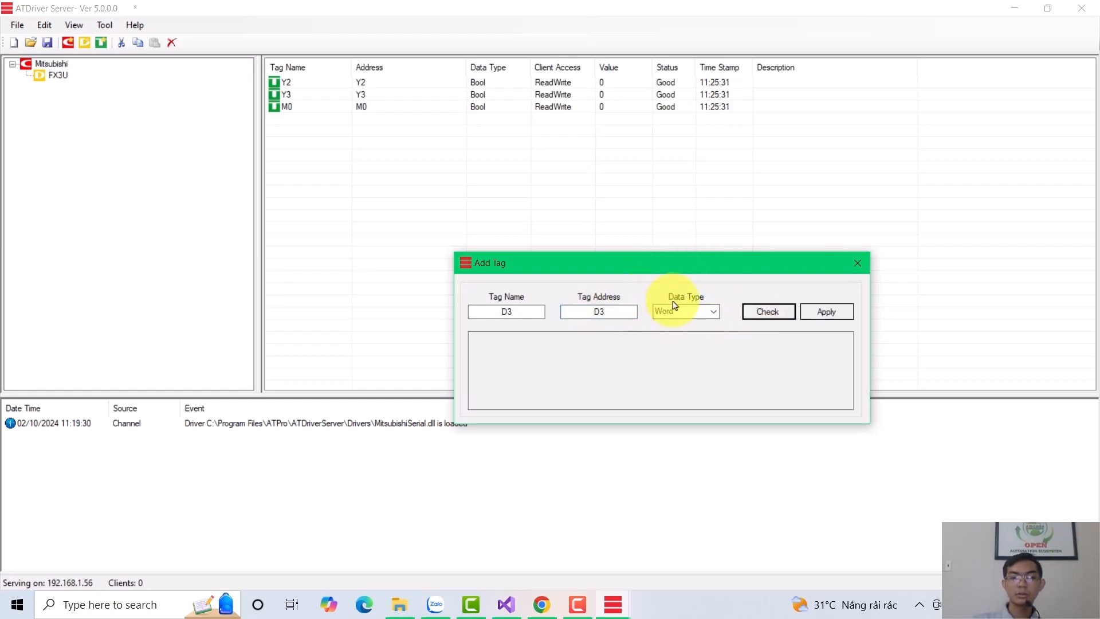
pyautogui.click(714, 312)
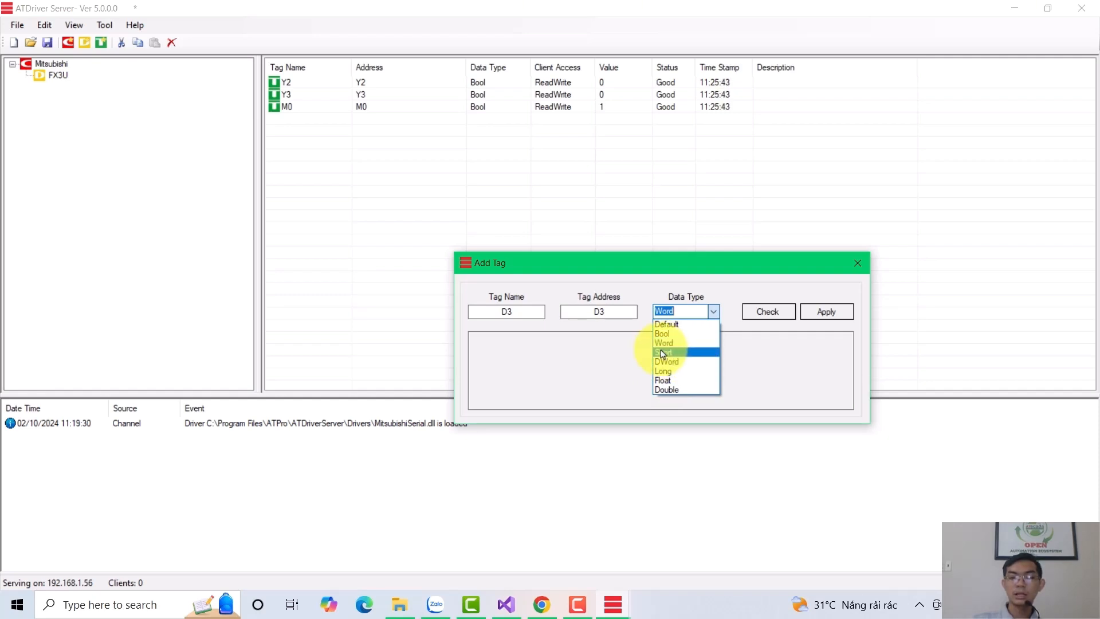
pyautogui.click(713, 312)
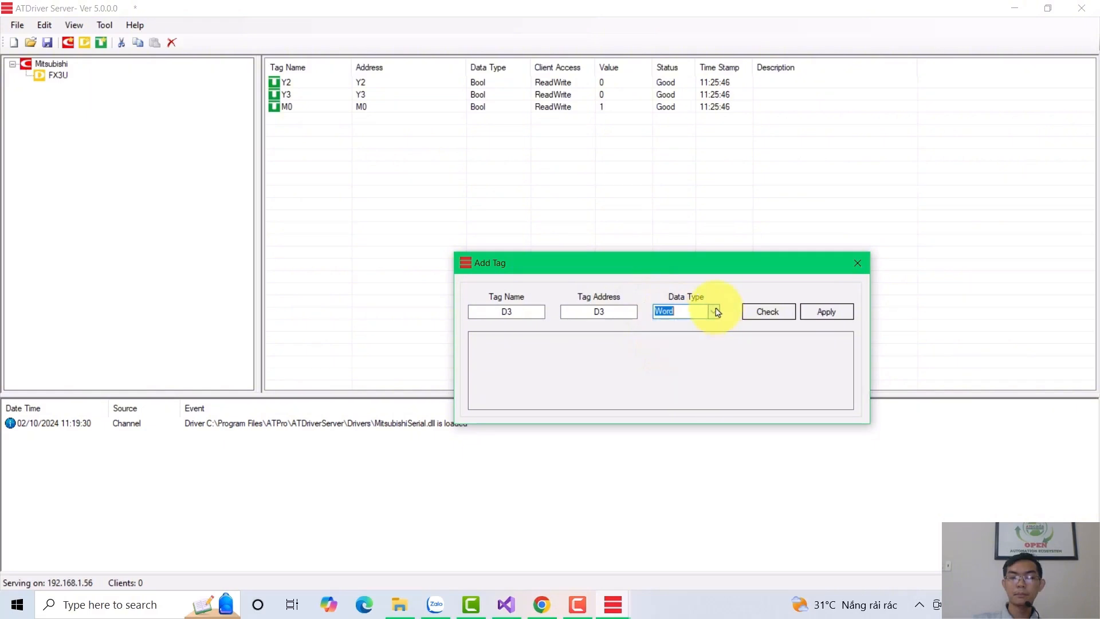
pyautogui.click(857, 262)
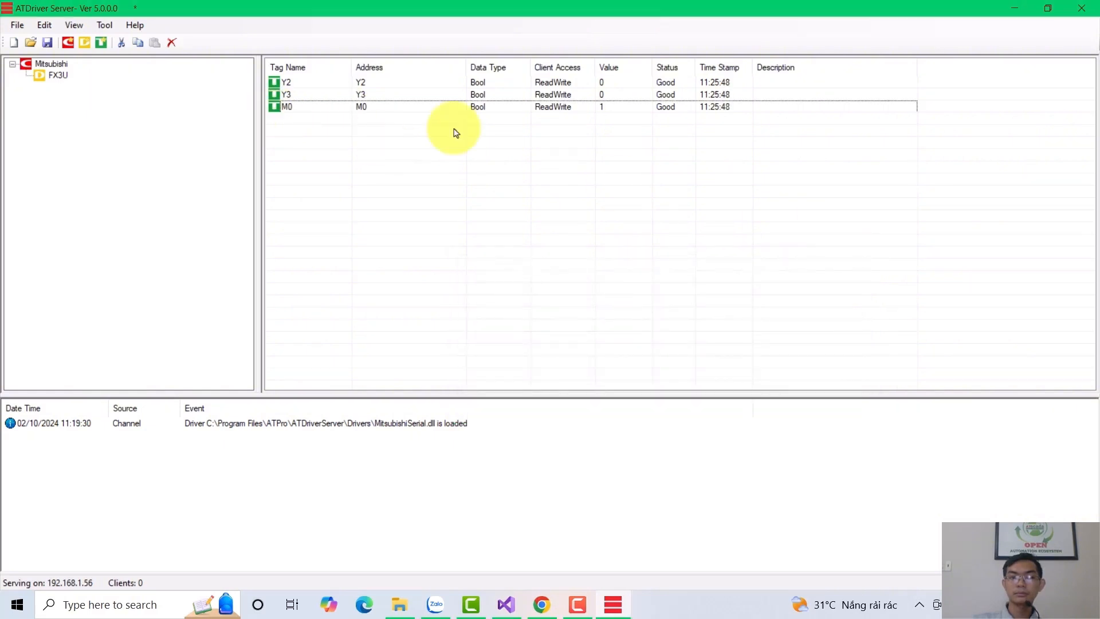
pyautogui.click(580, 601)
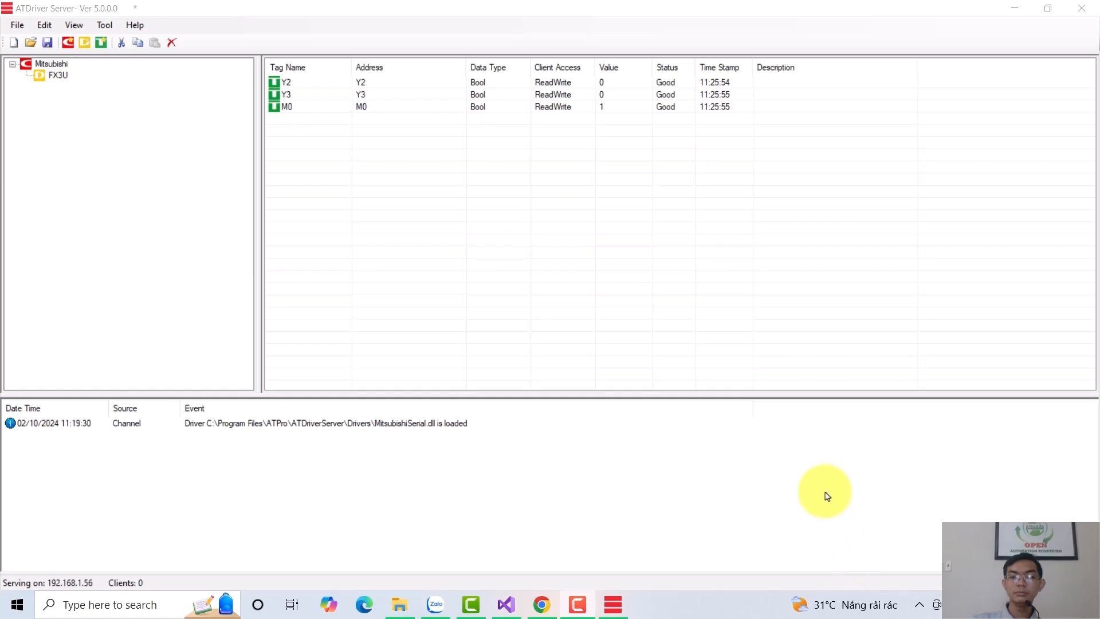
pyautogui.click(575, 7)
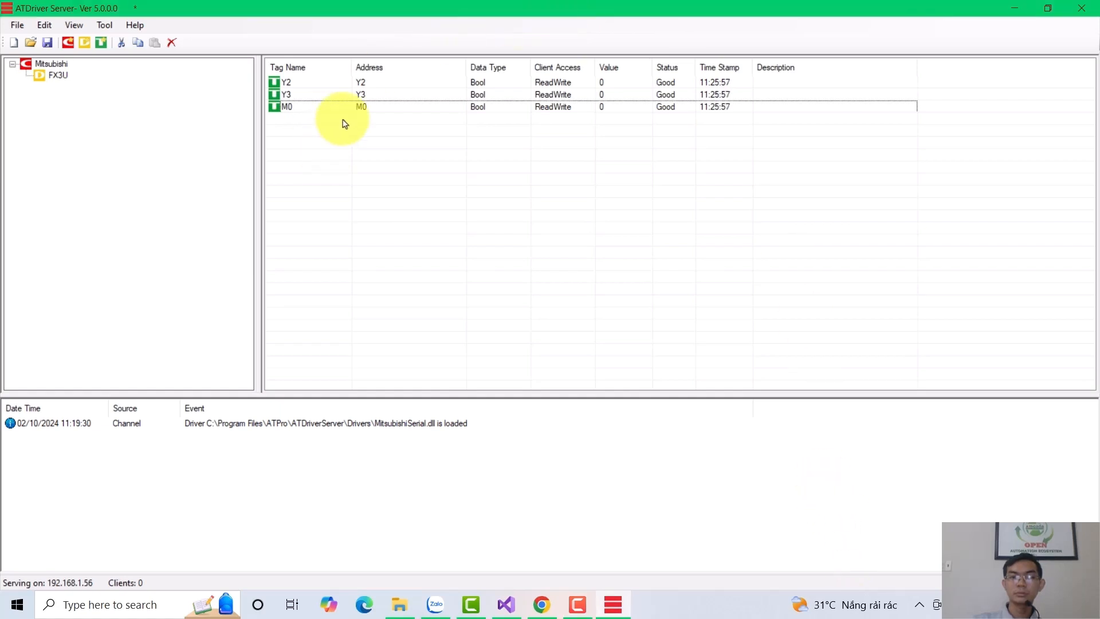
# Add a tag named D3 with address D3 to the FX3U device, validating the address and setting the data type to Short.
pyautogui.rightClick(307, 120)
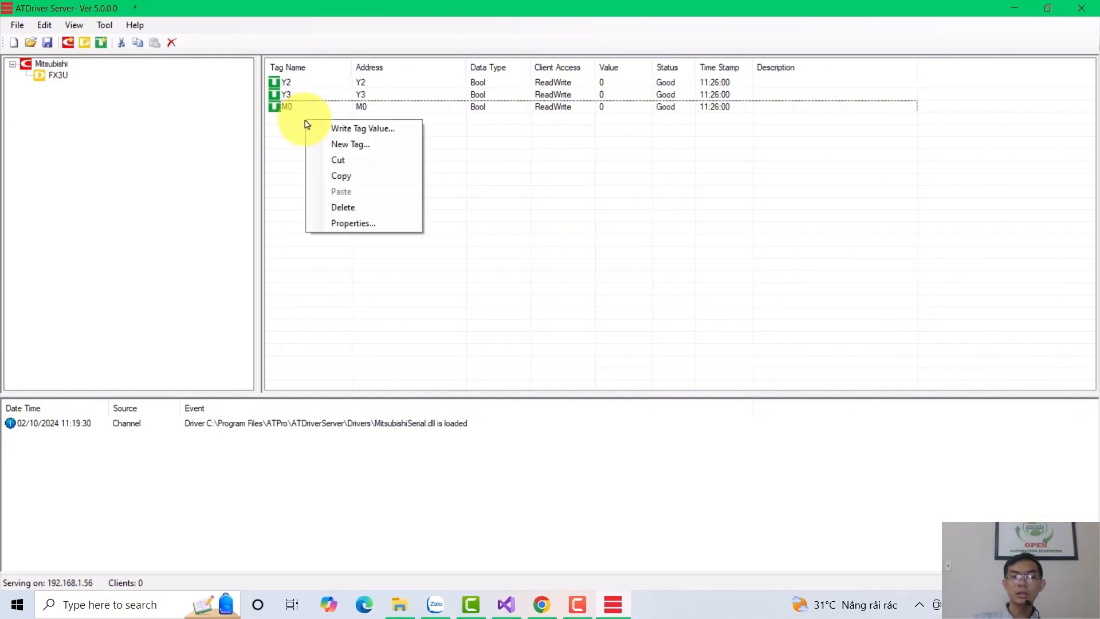
pyautogui.click(360, 144)
pyautogui.click(529, 312)
pyautogui.moveTo(528, 312); pyautogui.dragTo(479, 310)
pyautogui.write('D3')
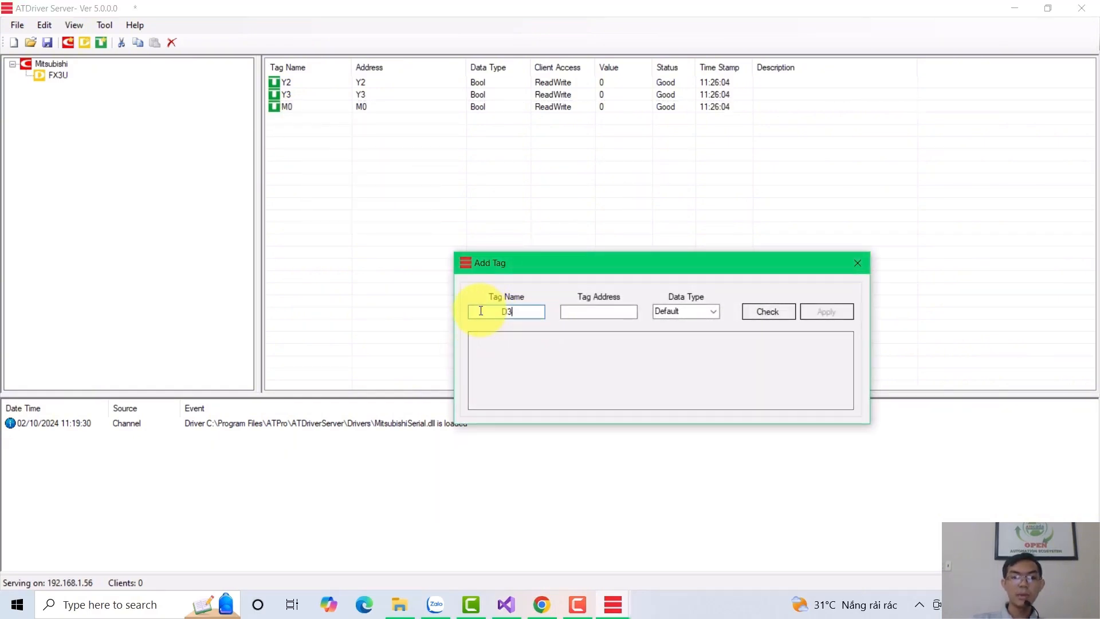
pyautogui.click(608, 311)
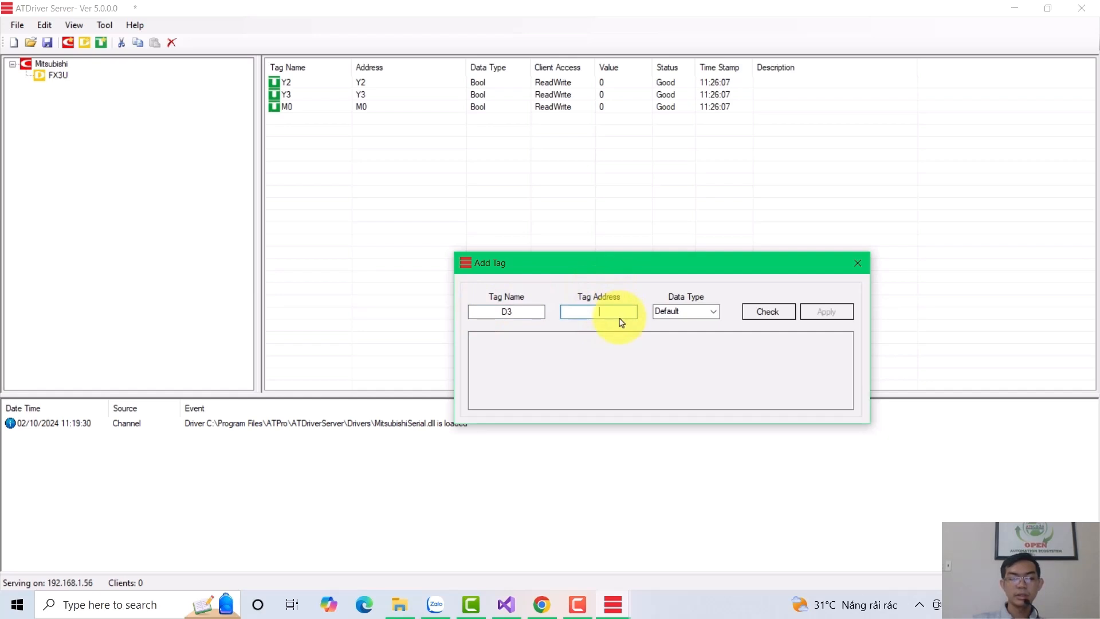
pyautogui.click(716, 311)
pyautogui.click(767, 315)
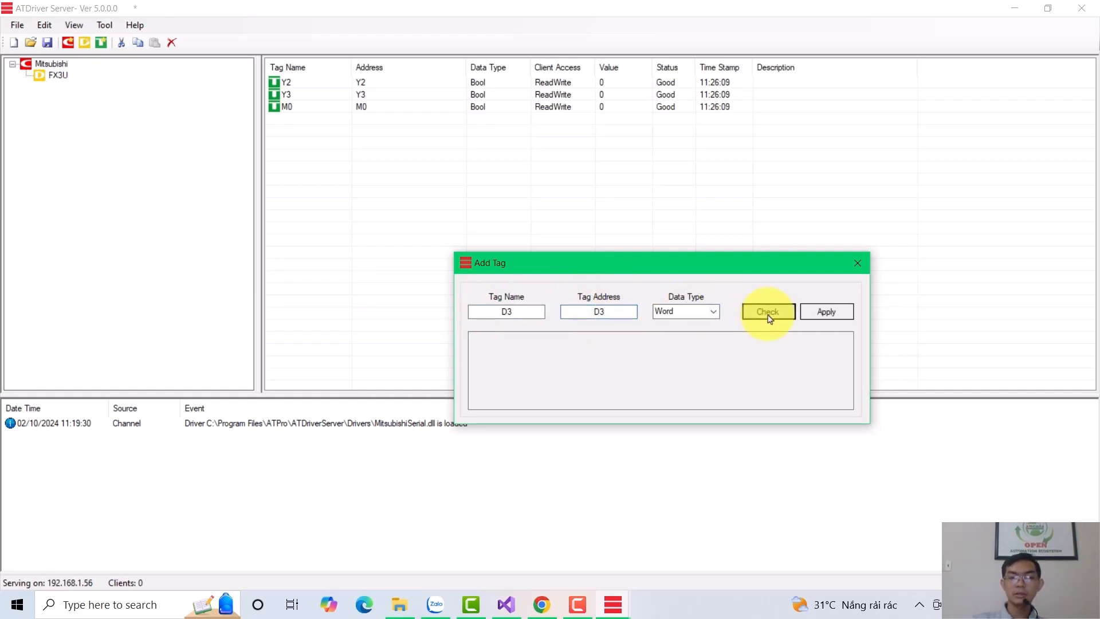
pyautogui.click(714, 312)
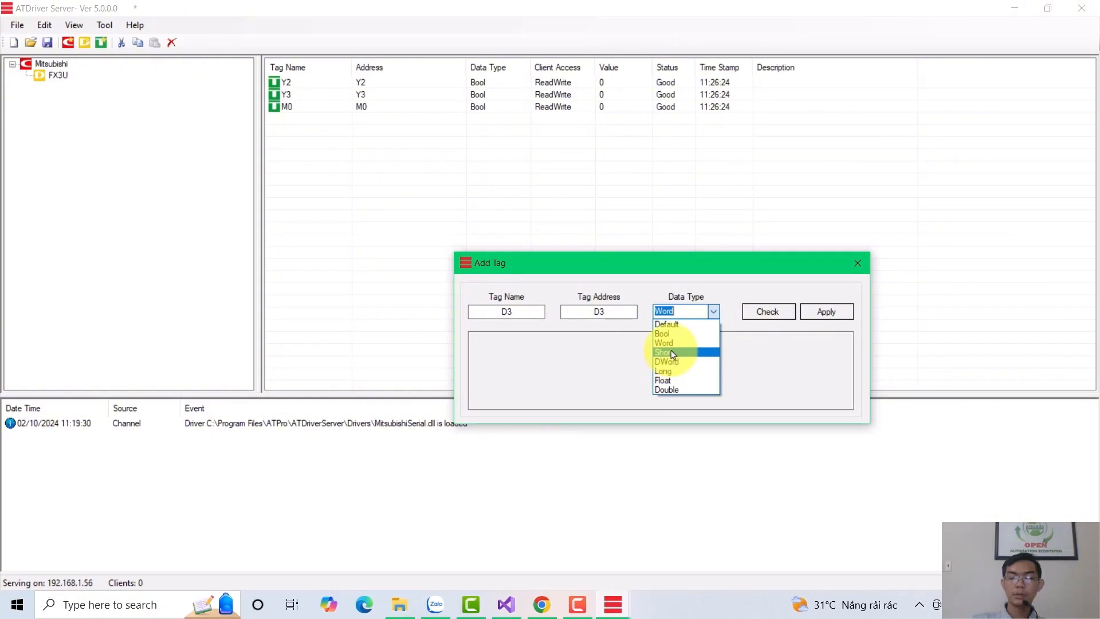
pyautogui.click(673, 352)
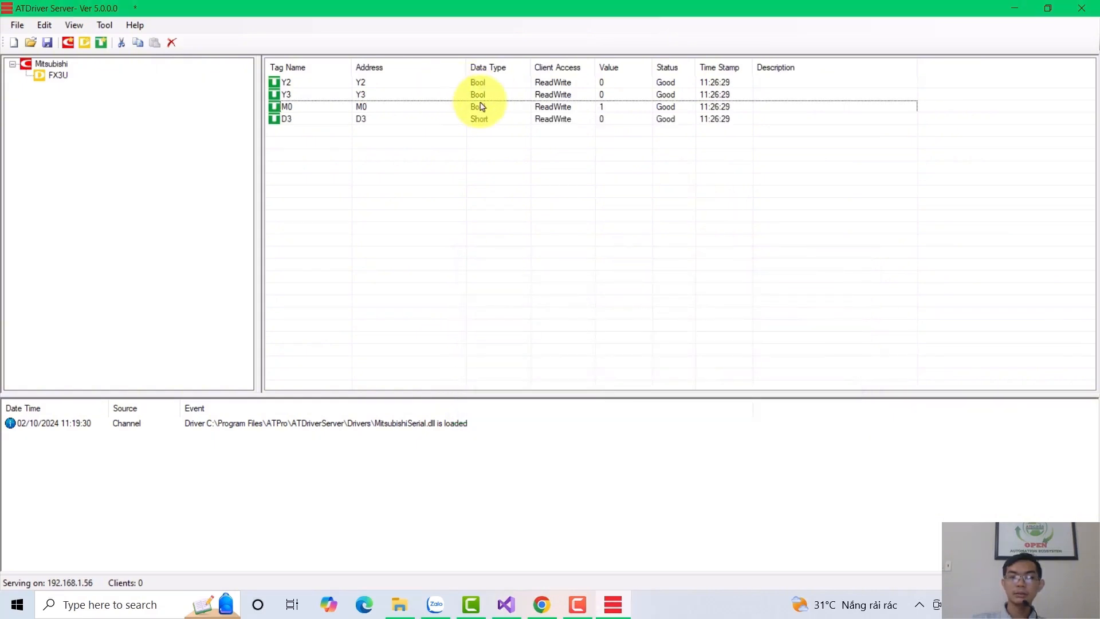
pyautogui.click(609, 120)
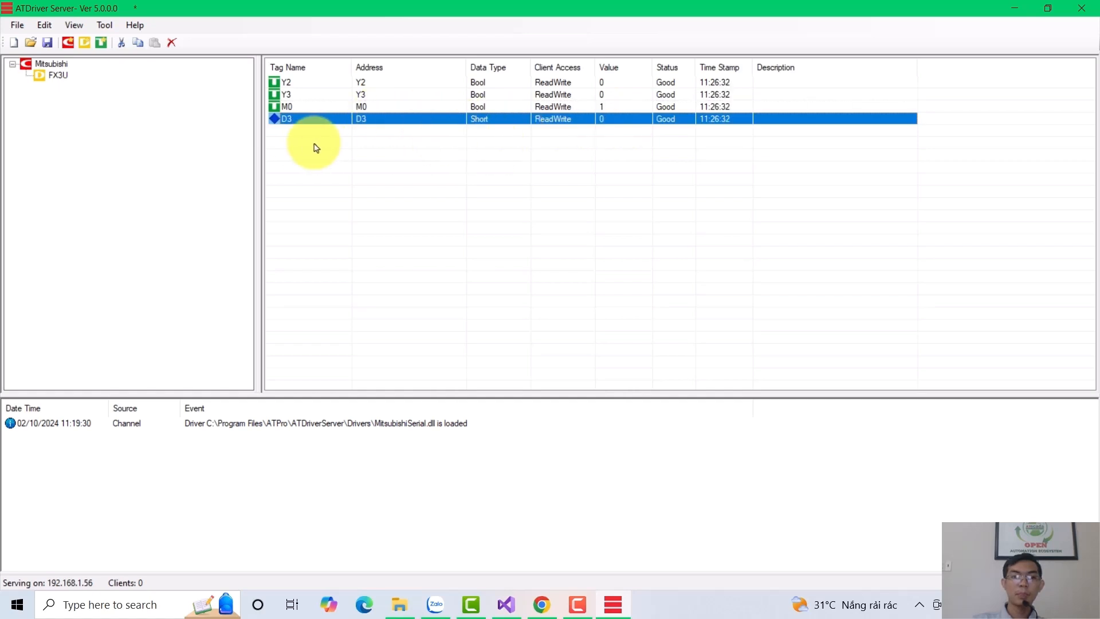
# Add a tag named D4 with address D4 to the FX3U device, validating the address and setting the data type to Double.
pyautogui.rightClick(333, 142)
pyautogui.click(377, 166)
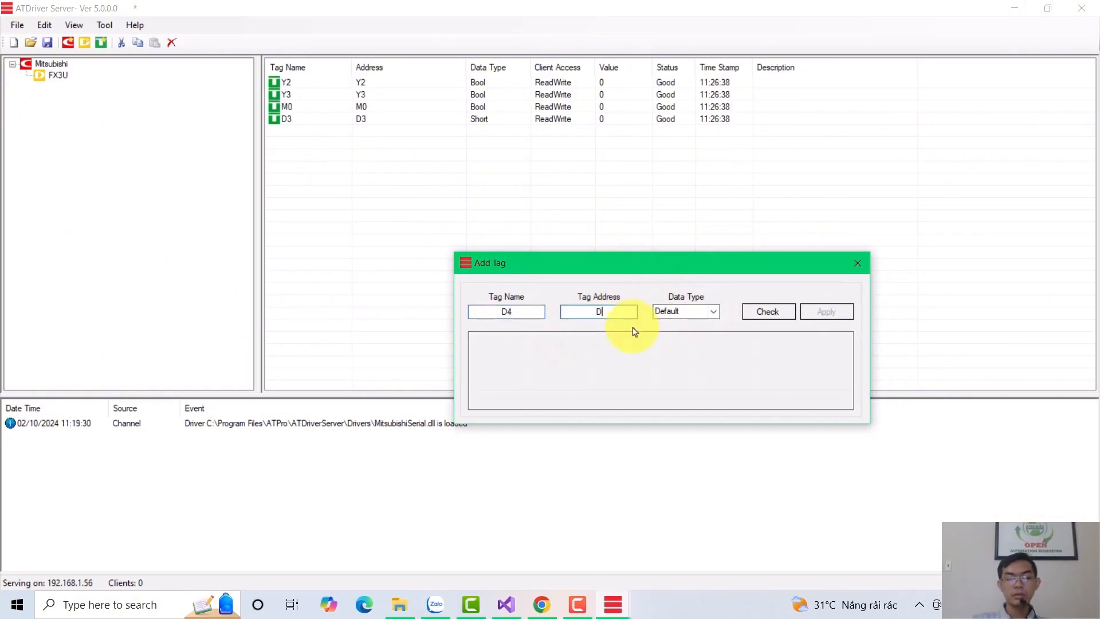
pyautogui.click(755, 310)
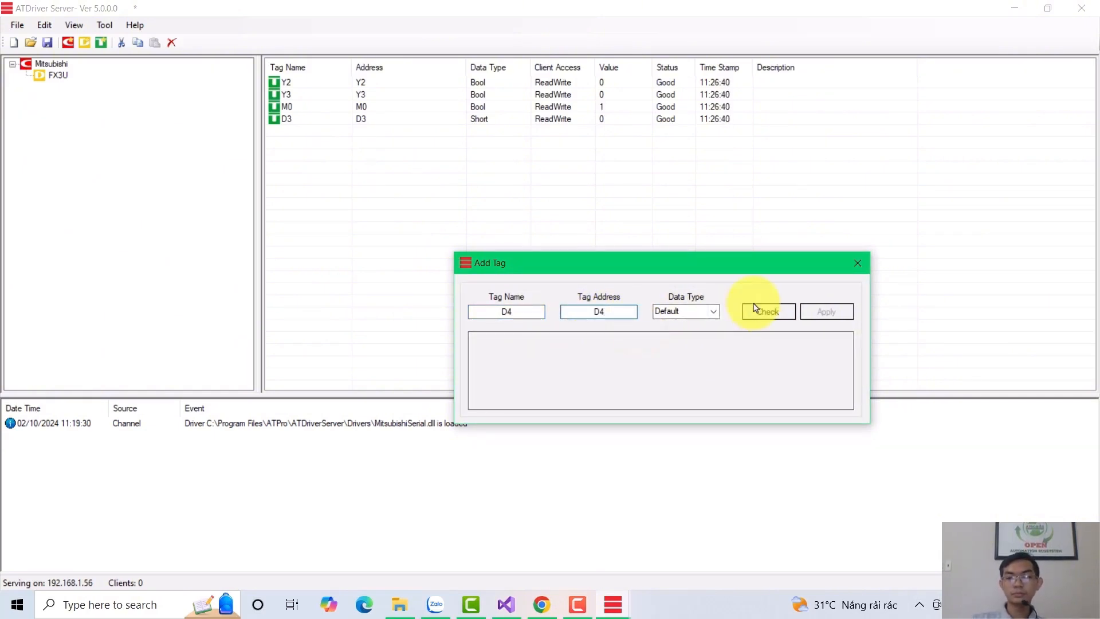
pyautogui.click(714, 313)
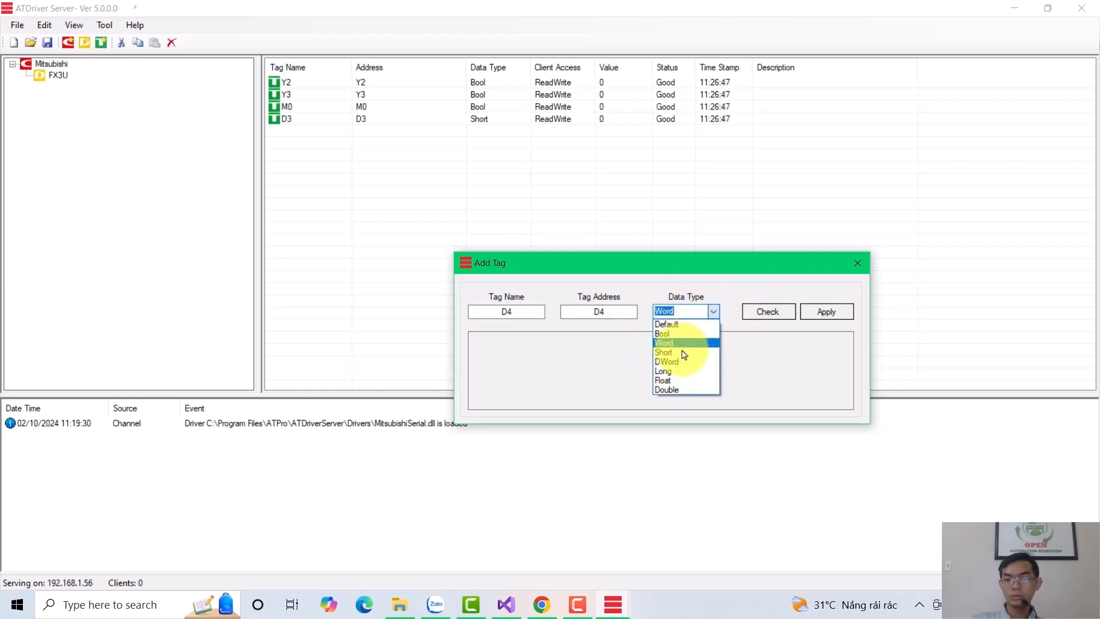
pyautogui.click(664, 391)
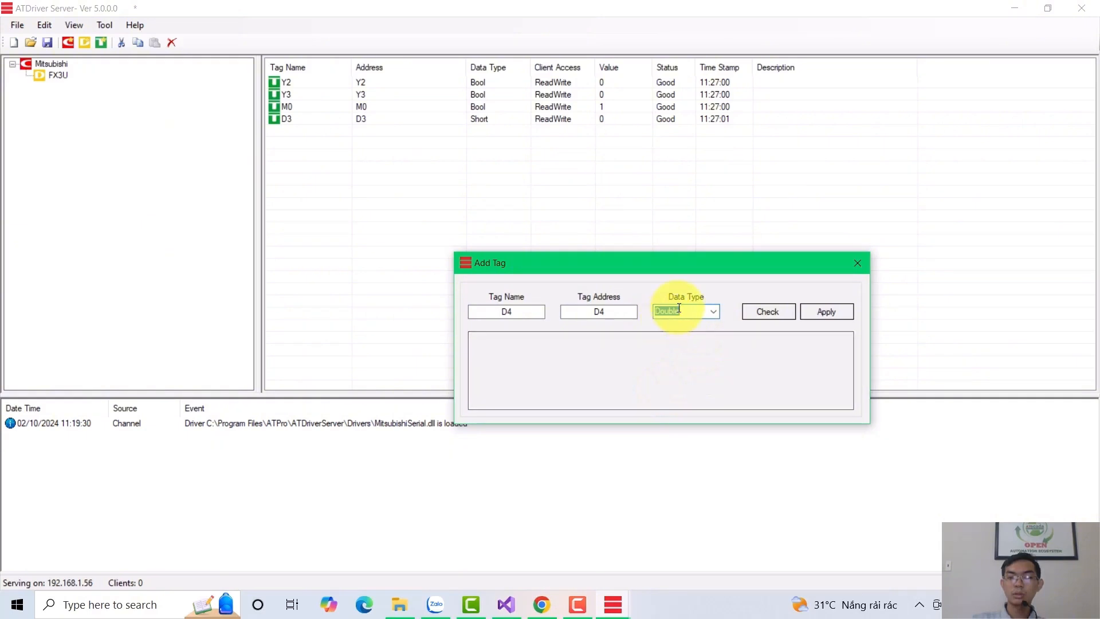
pyautogui.moveTo(710, 267); pyautogui.dragTo(702, 254)
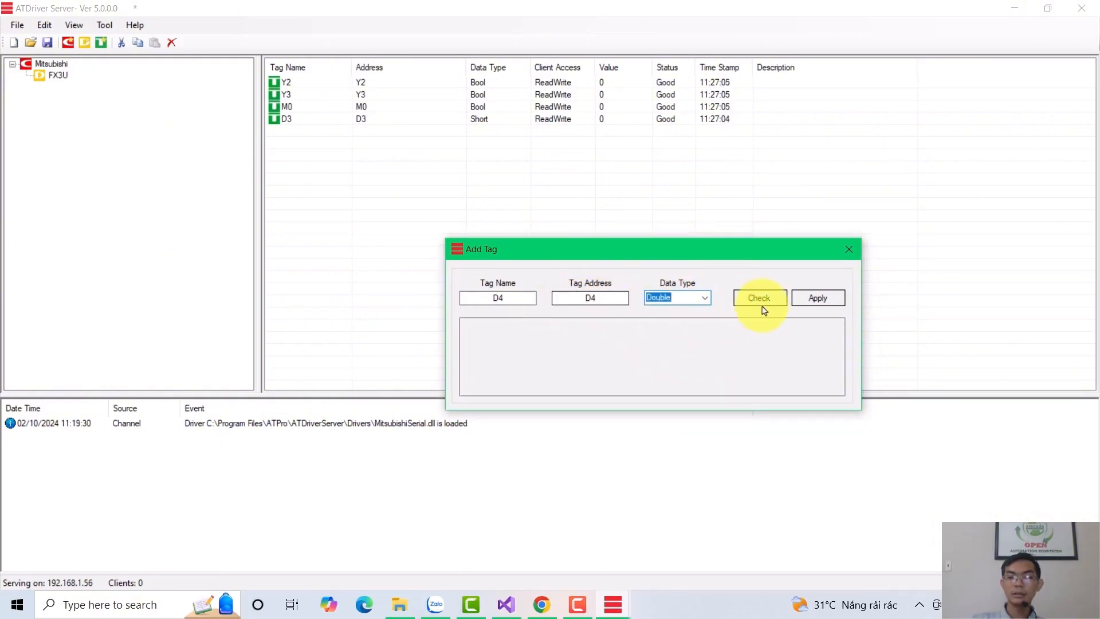
pyautogui.click(810, 298)
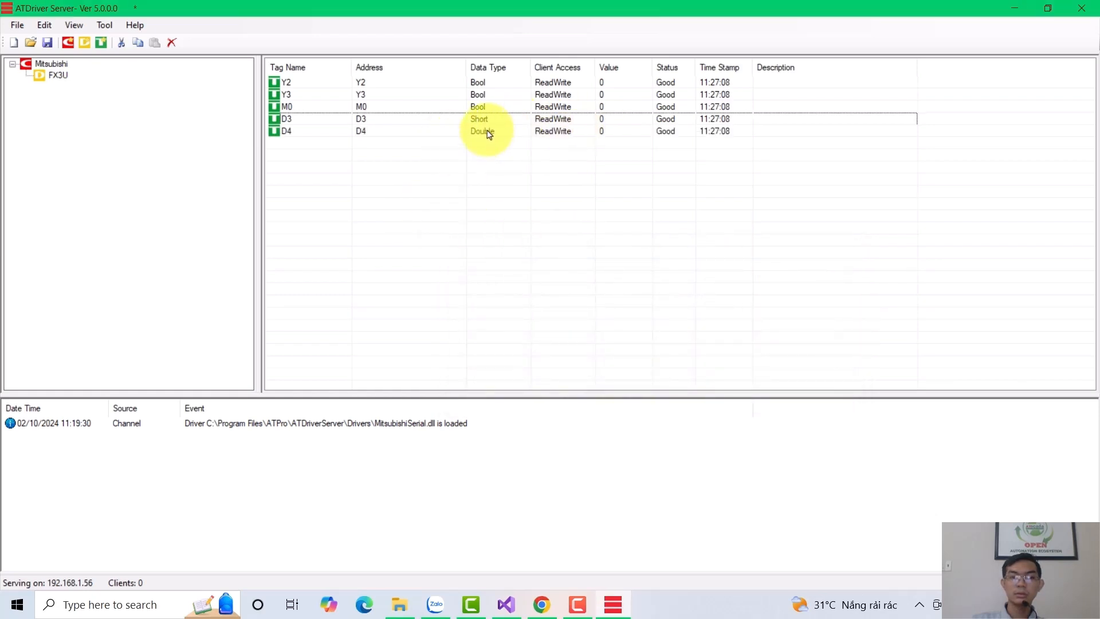
pyautogui.click(484, 133)
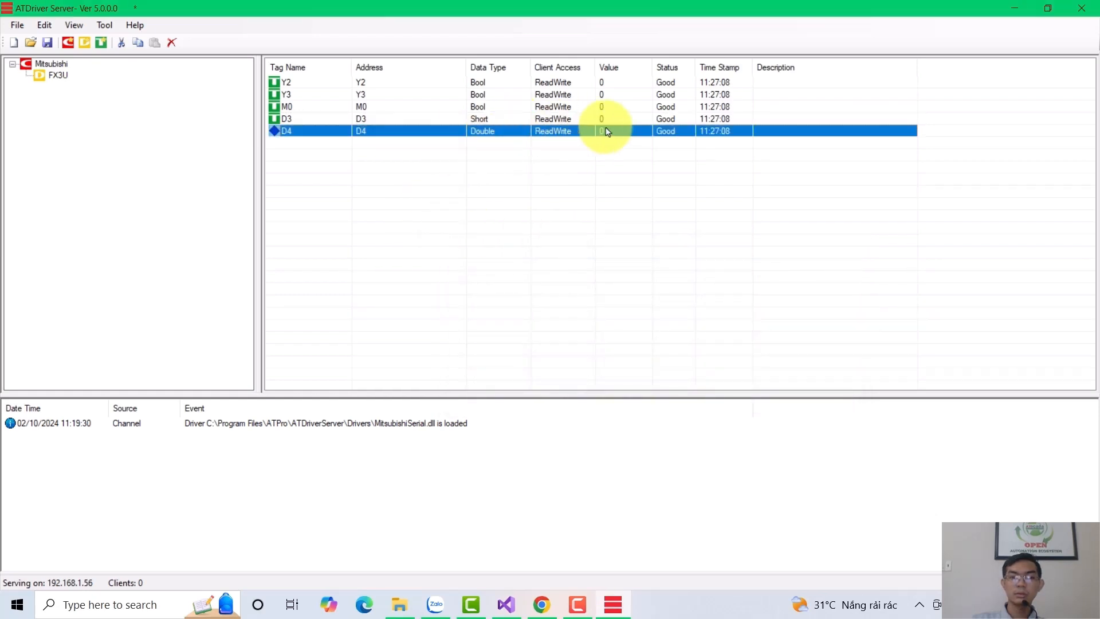
# Add a tag named D5 with address D5 to the FX3U device, validating the address before applying.
pyautogui.rightClick(287, 141)
pyautogui.click(350, 169)
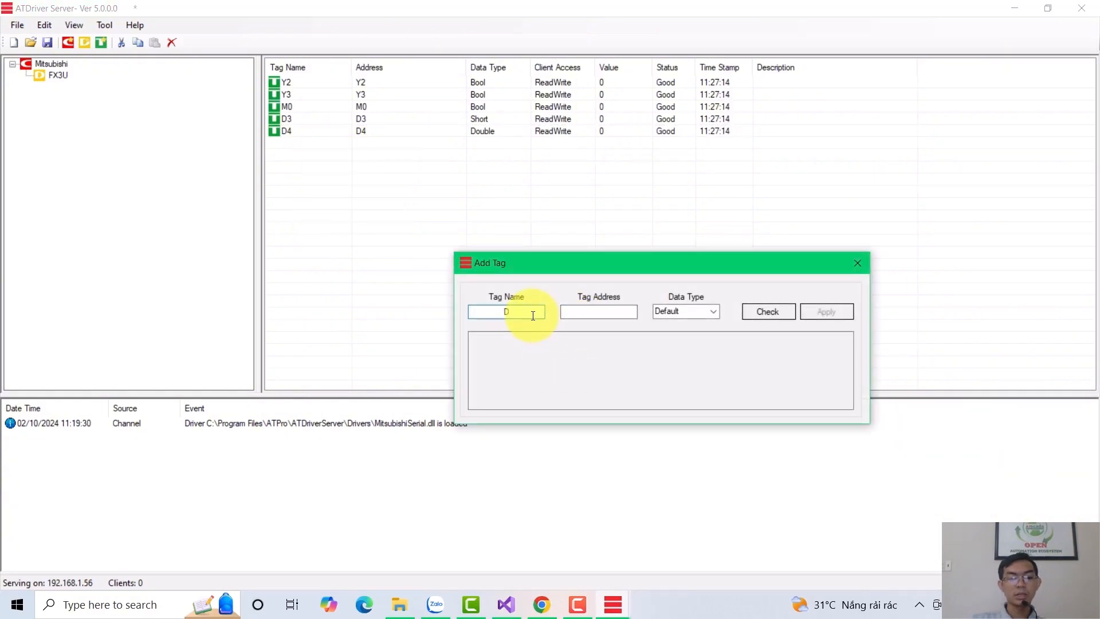
pyautogui.write('D5')
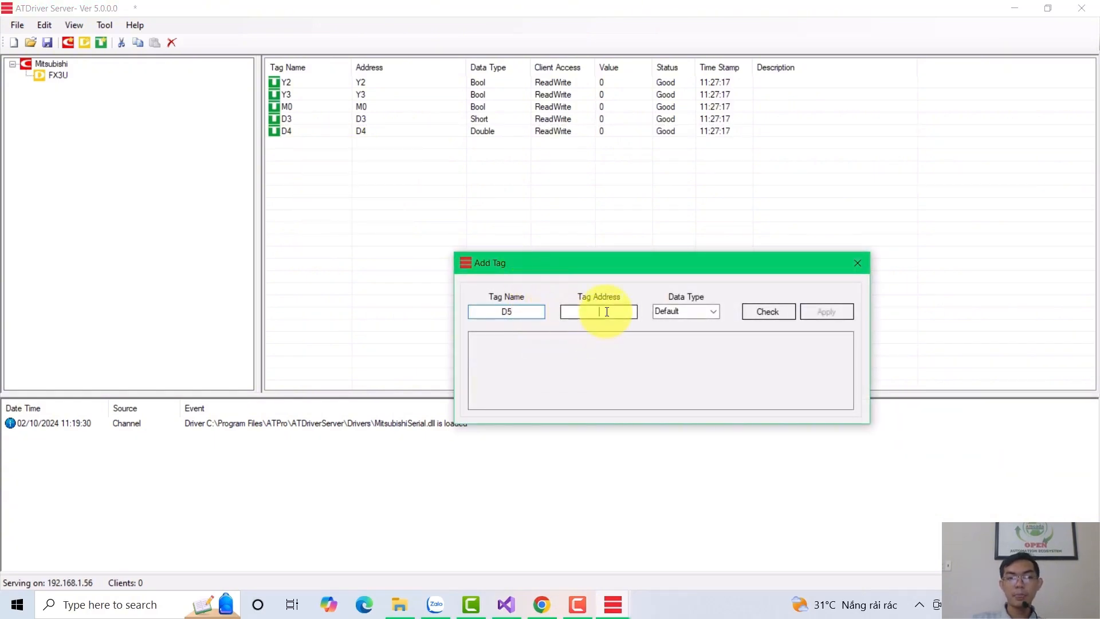
pyautogui.click(611, 316)
pyautogui.write('D5')
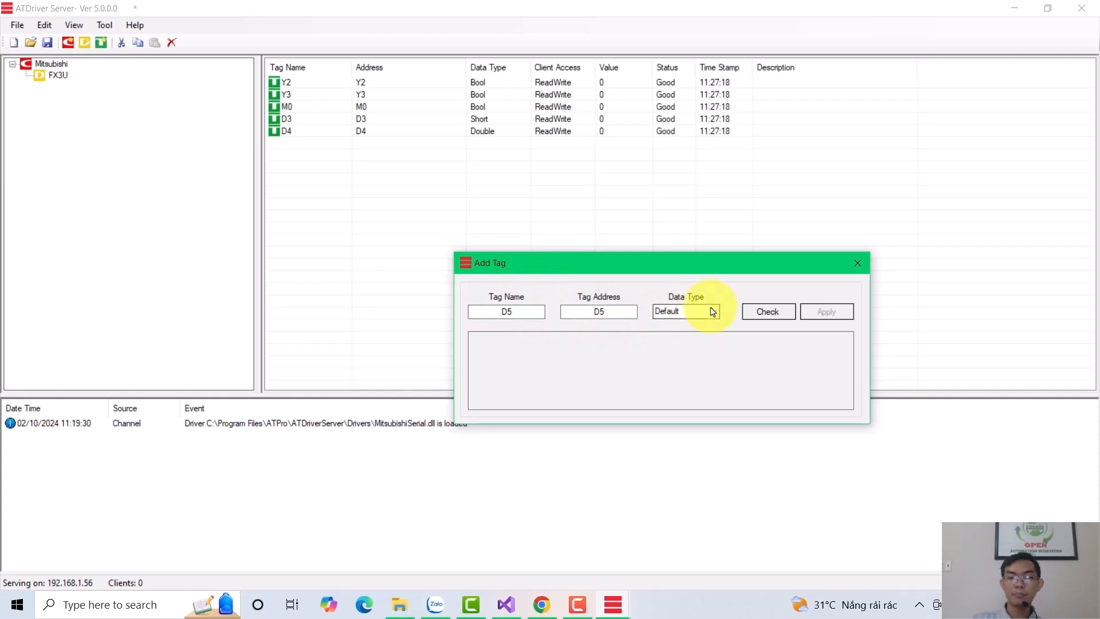
pyautogui.click(619, 311)
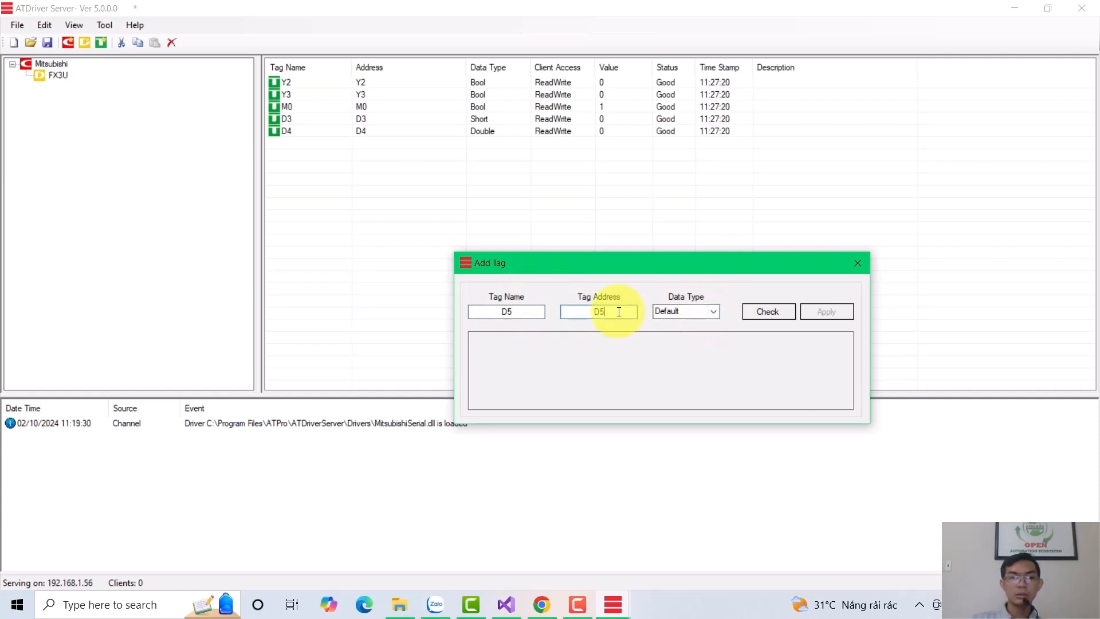
pyautogui.moveTo(610, 265); pyautogui.dragTo(436, 208)
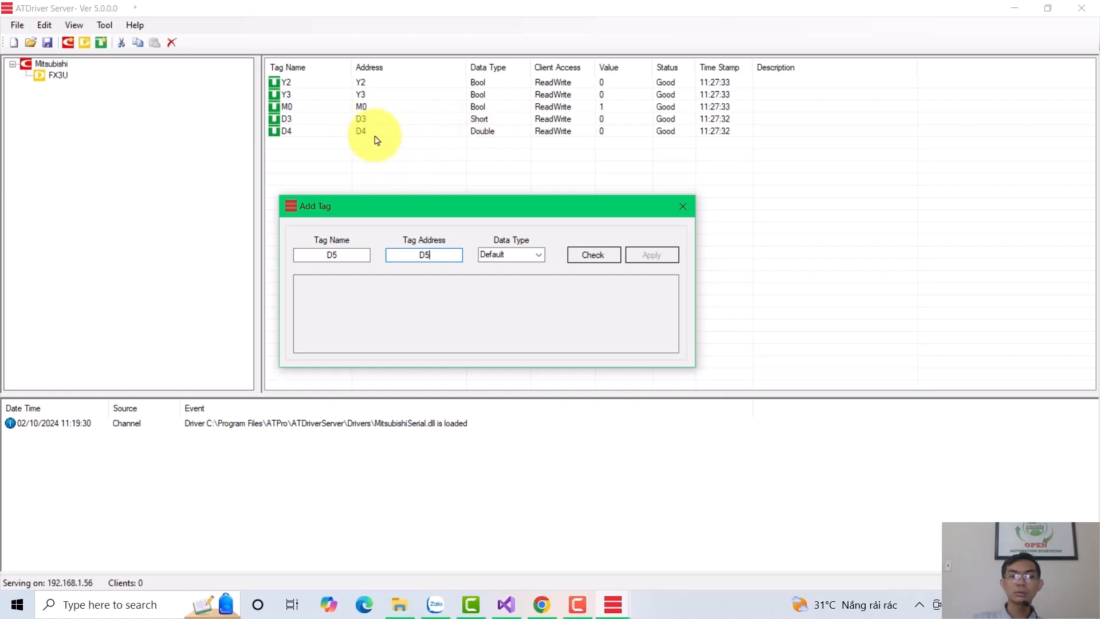
pyautogui.moveTo(424, 206); pyautogui.dragTo(473, 165)
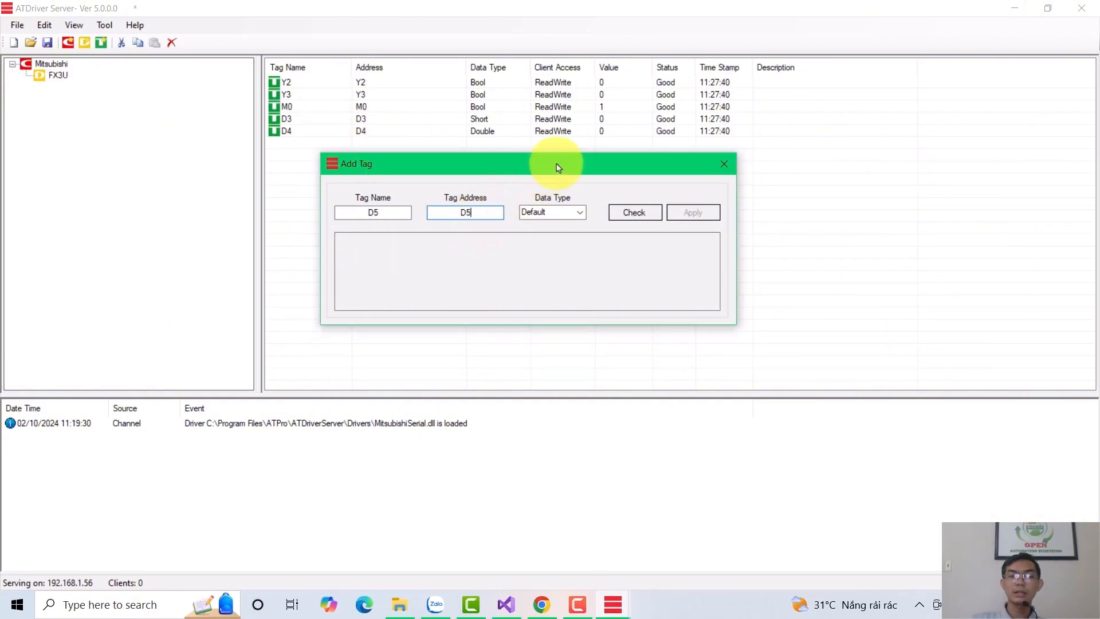
pyautogui.moveTo(559, 168); pyautogui.dragTo(578, 178)
pyautogui.click(666, 227)
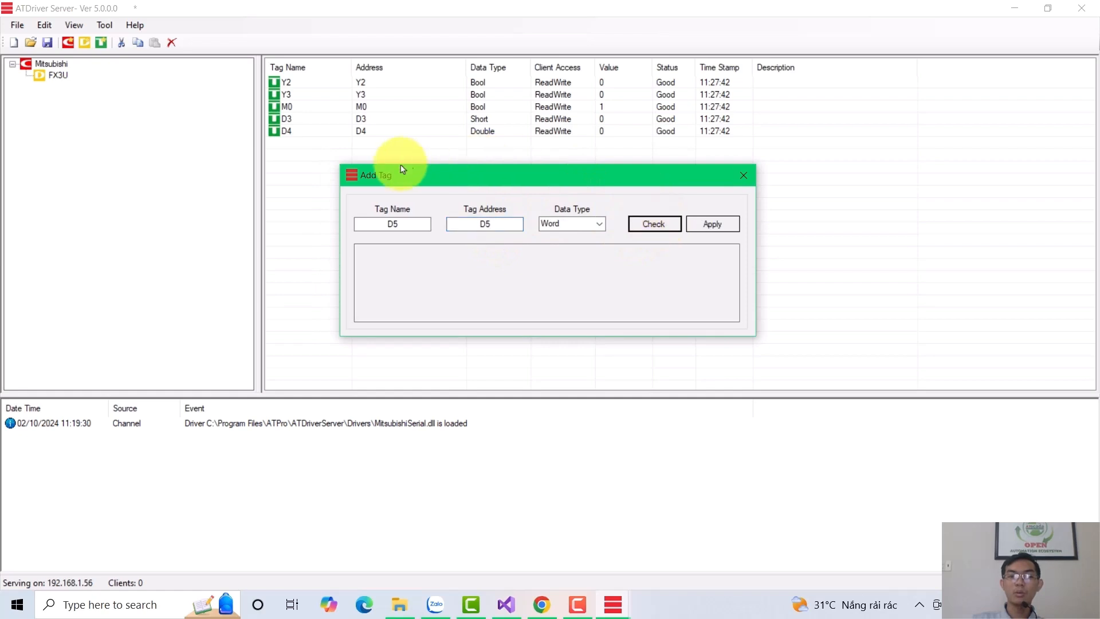
pyautogui.click(712, 225)
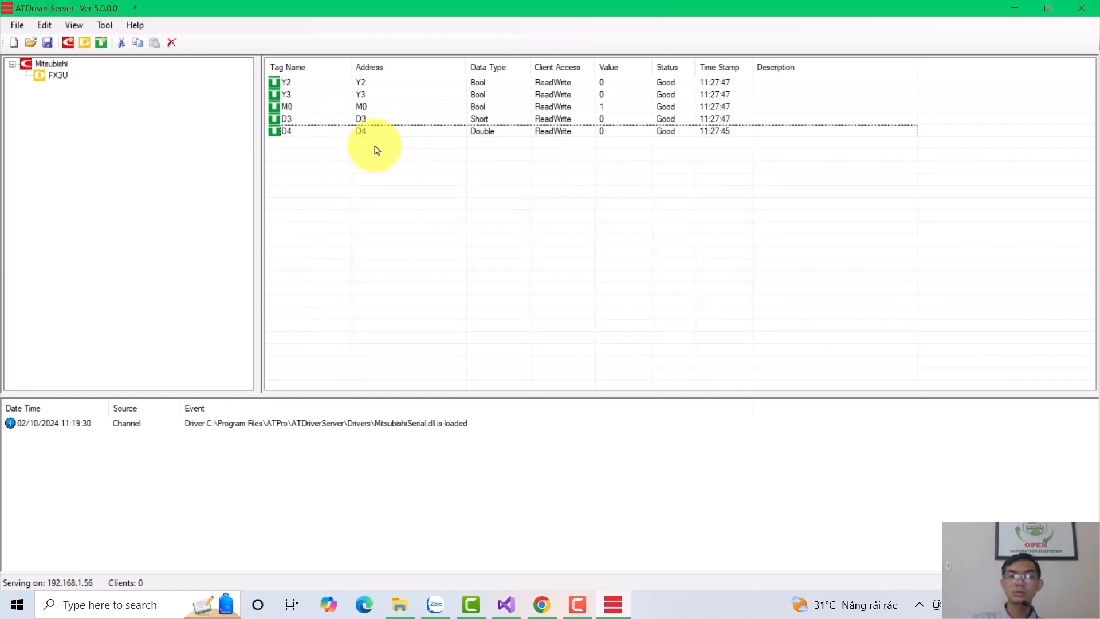
# Write the value 4.5665 to tag D4 and compare the values of tags D4 and D5.
pyautogui.click(582, 142)
pyautogui.click(610, 132)
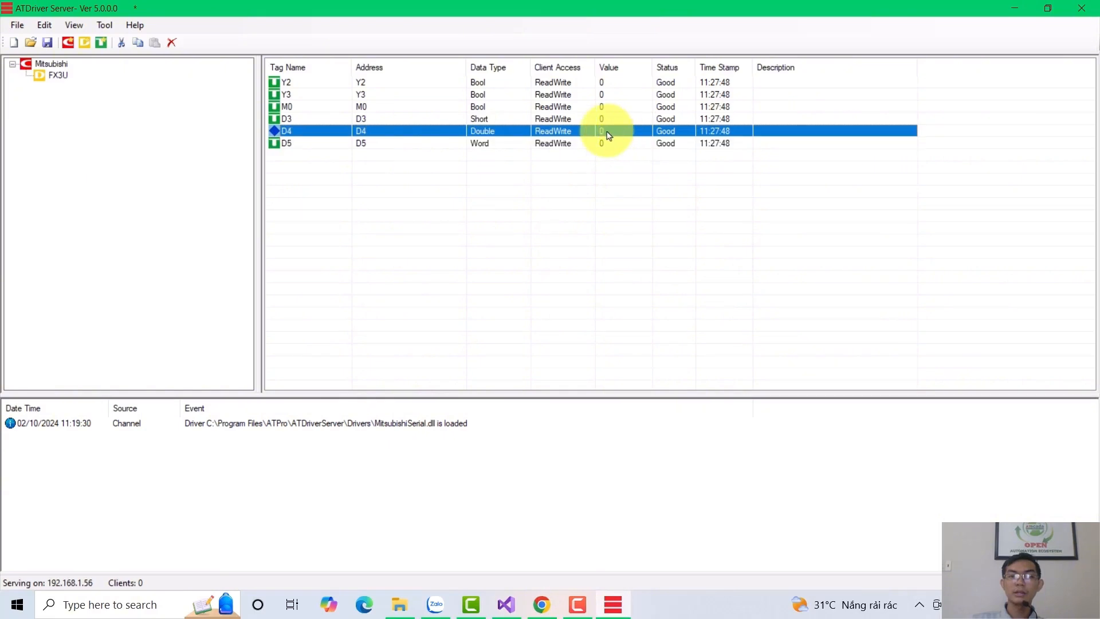
pyautogui.rightClick(608, 135)
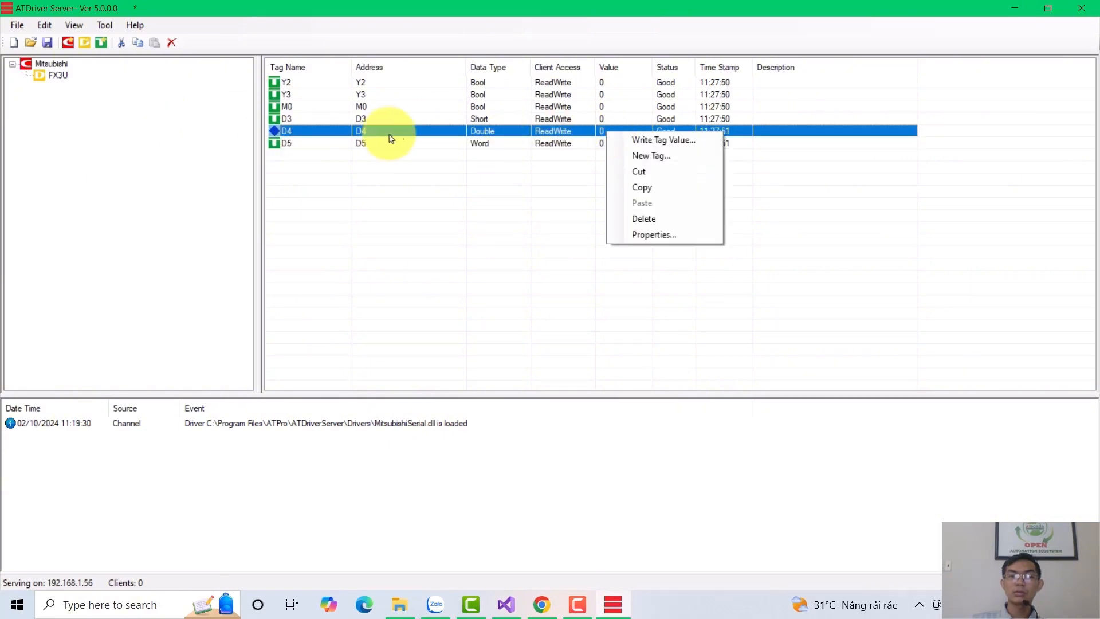
pyautogui.click(656, 143)
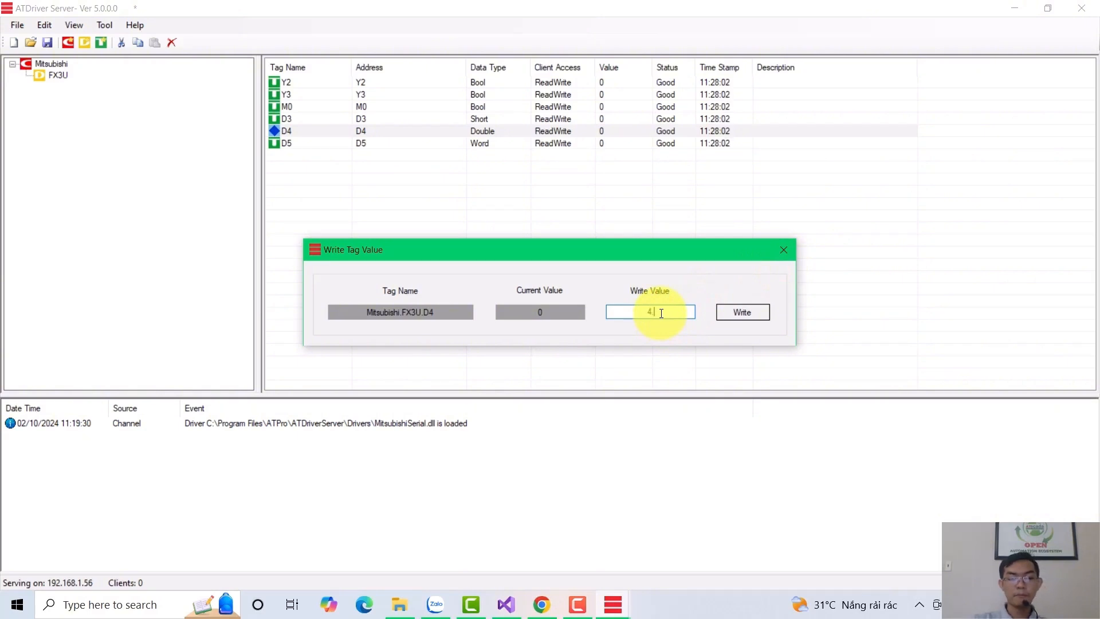
pyautogui.click(741, 313)
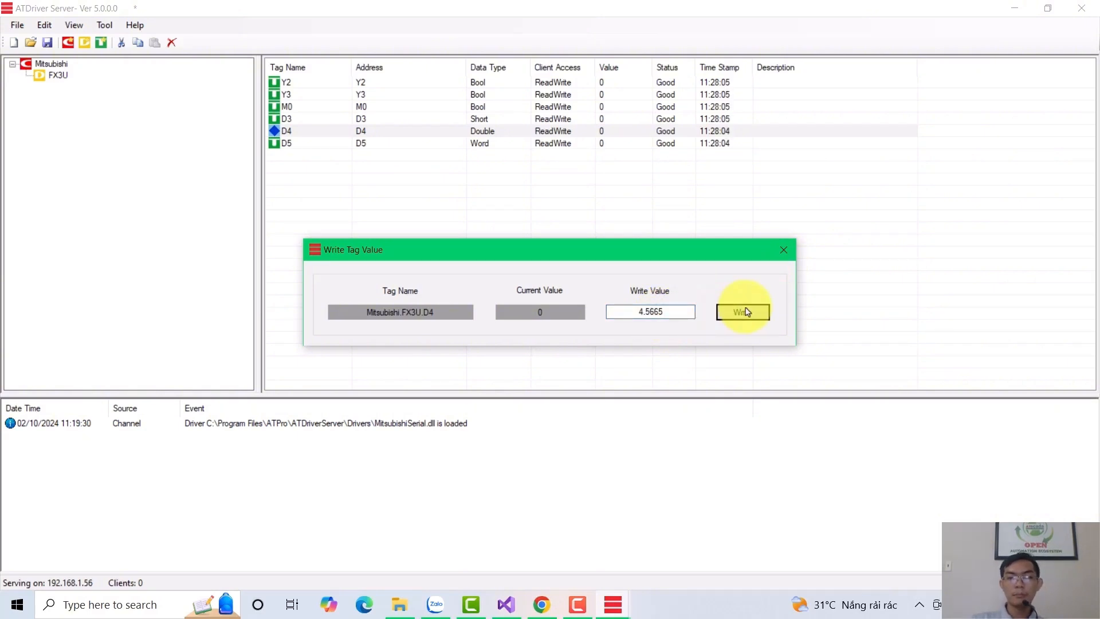
pyautogui.click(783, 252)
pyautogui.click(630, 144)
pyautogui.click(625, 132)
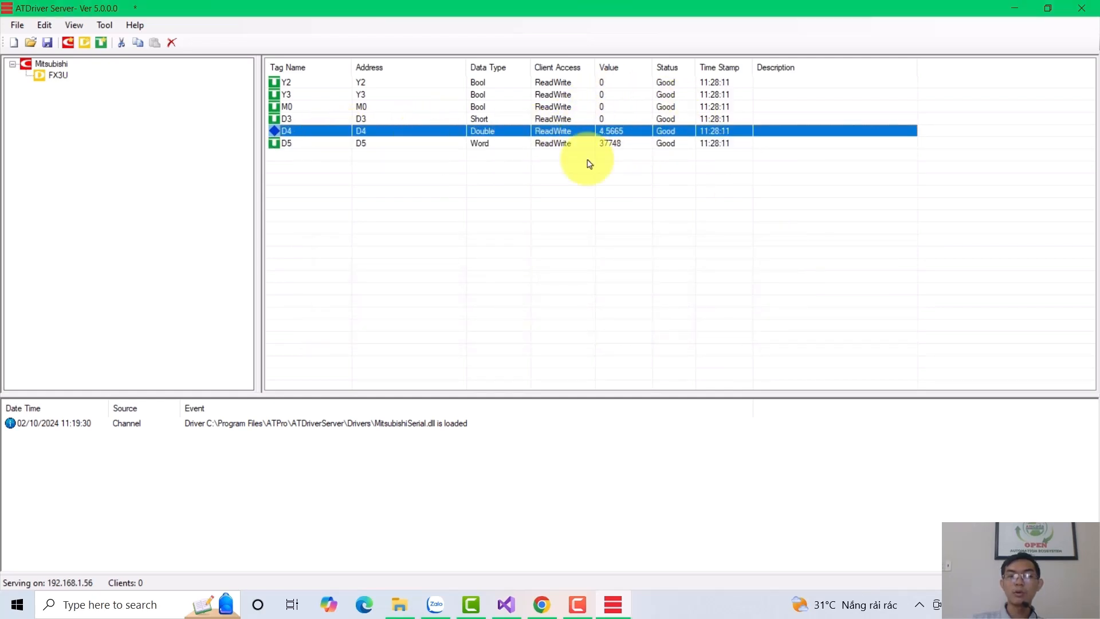
pyautogui.click(291, 144)
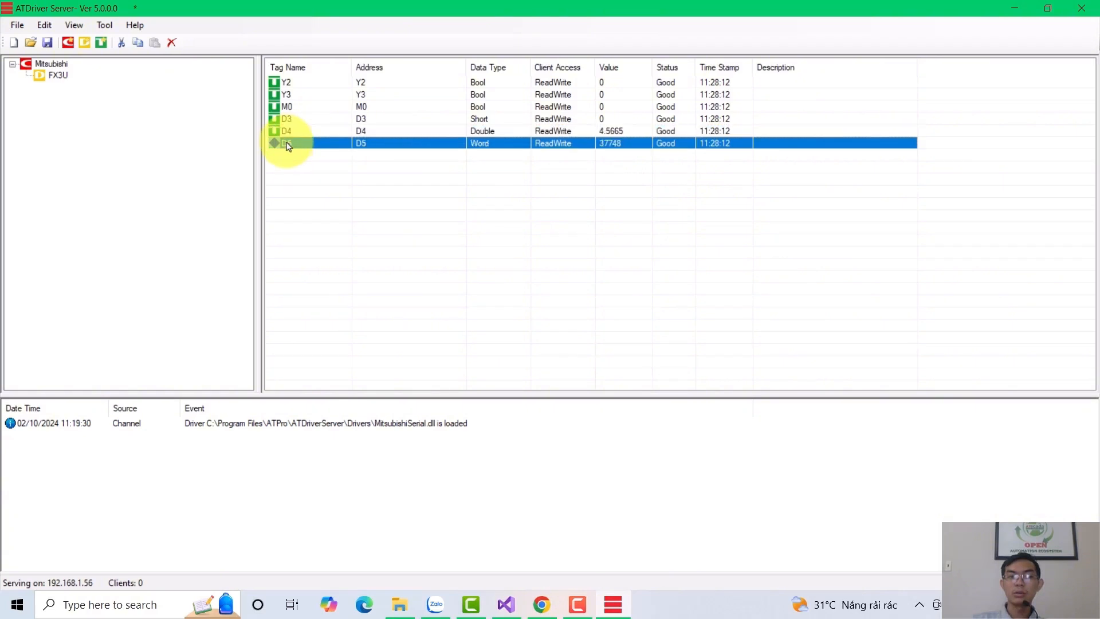
pyautogui.click(630, 133)
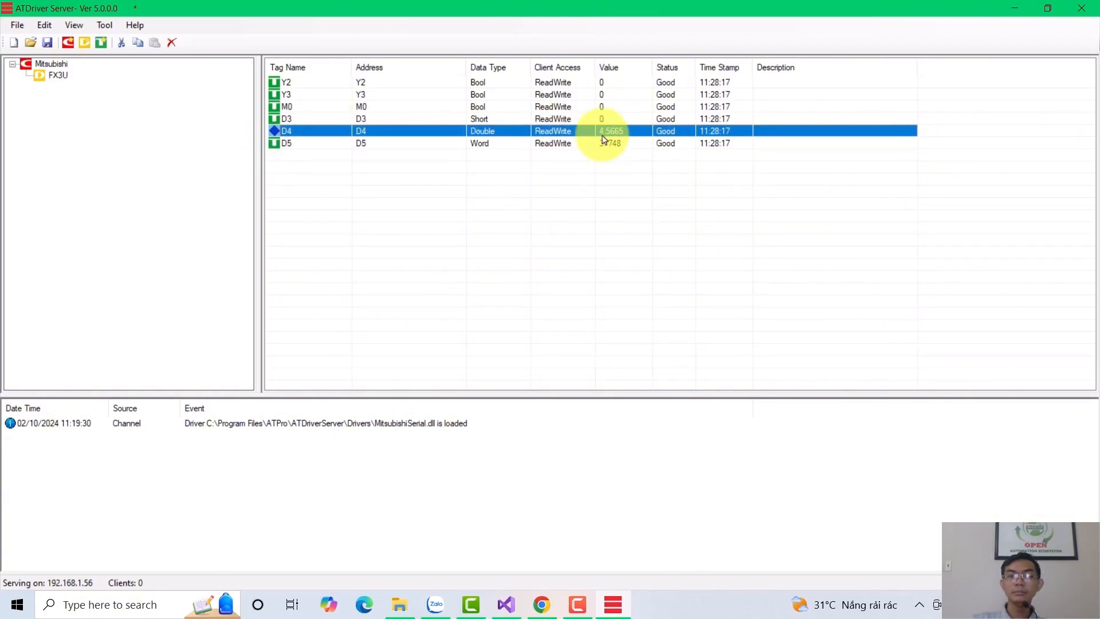
# Write the value 0 to tag D4 and close the write dialog.
pyautogui.rightClick(626, 134)
pyautogui.click(653, 141)
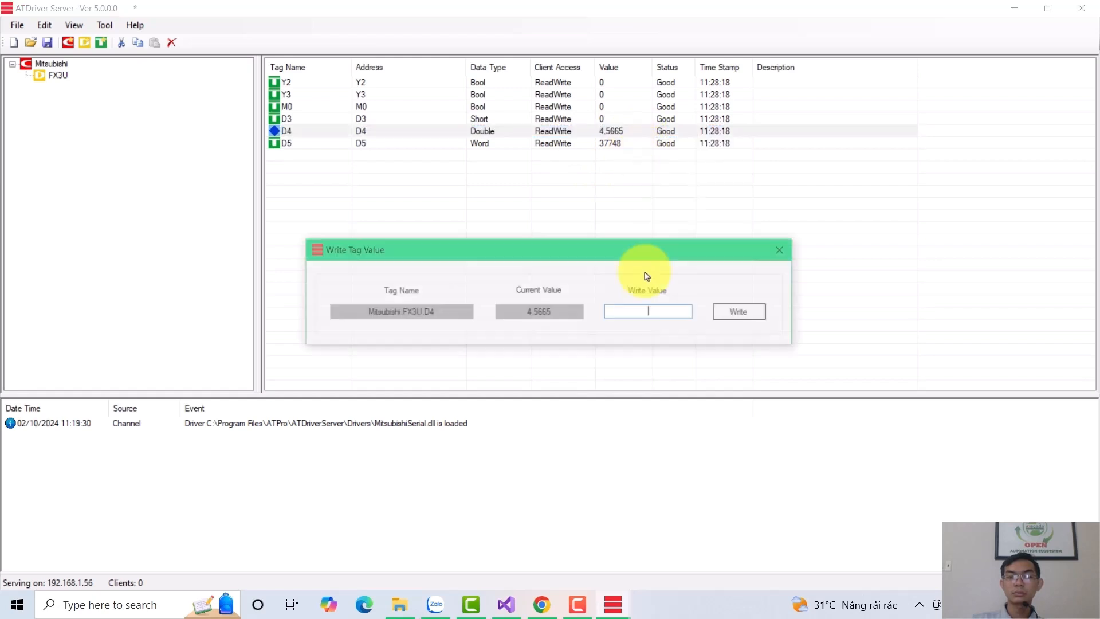
pyautogui.write('0')
pyautogui.click(743, 312)
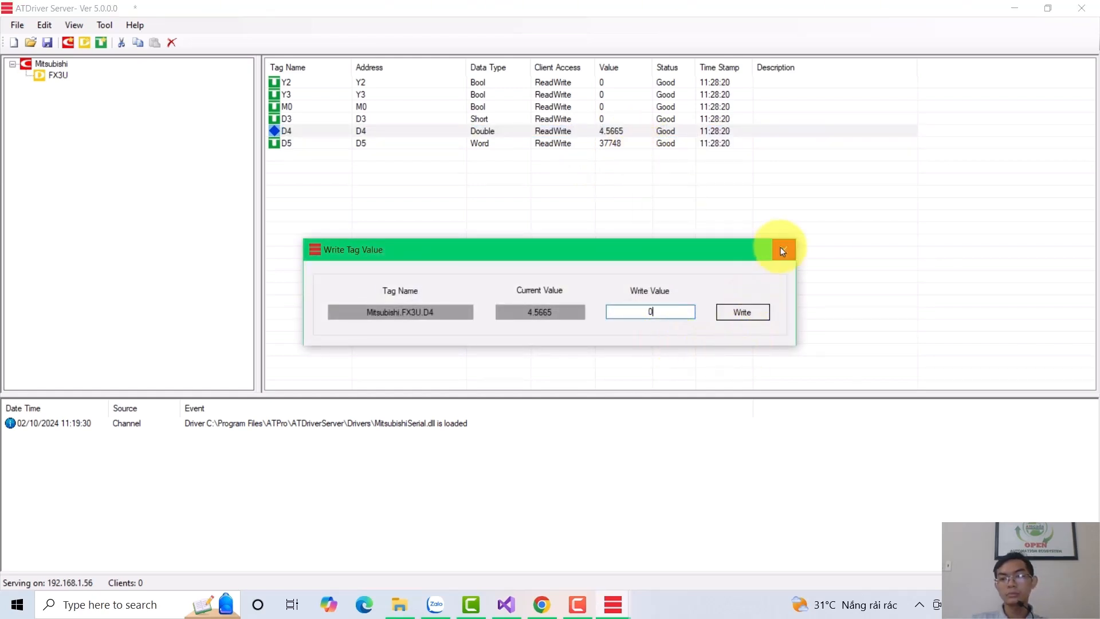
pyautogui.click(781, 249)
pyautogui.click(640, 187)
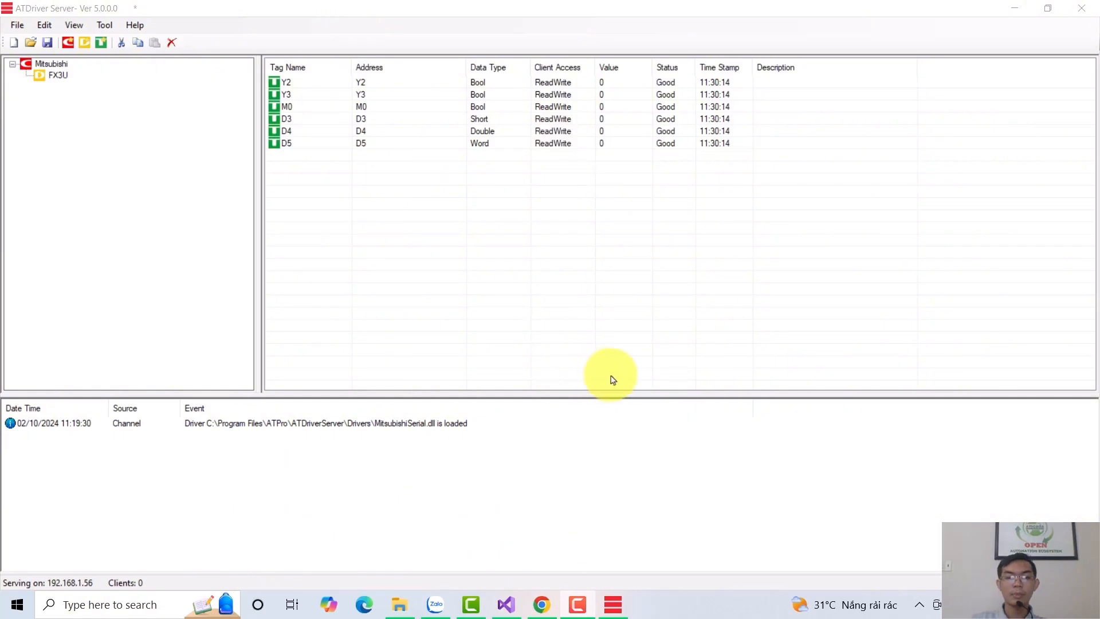
# Delete the D5 tag from the FX3U device.
pyautogui.click(493, 10)
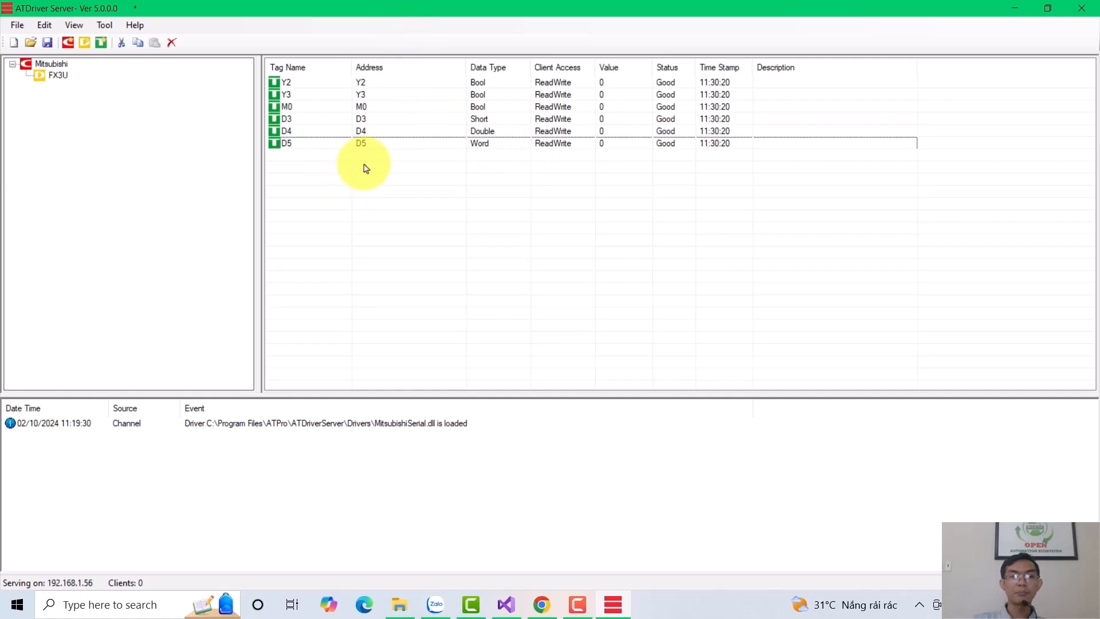
pyautogui.click(370, 147)
pyautogui.press('Delete')
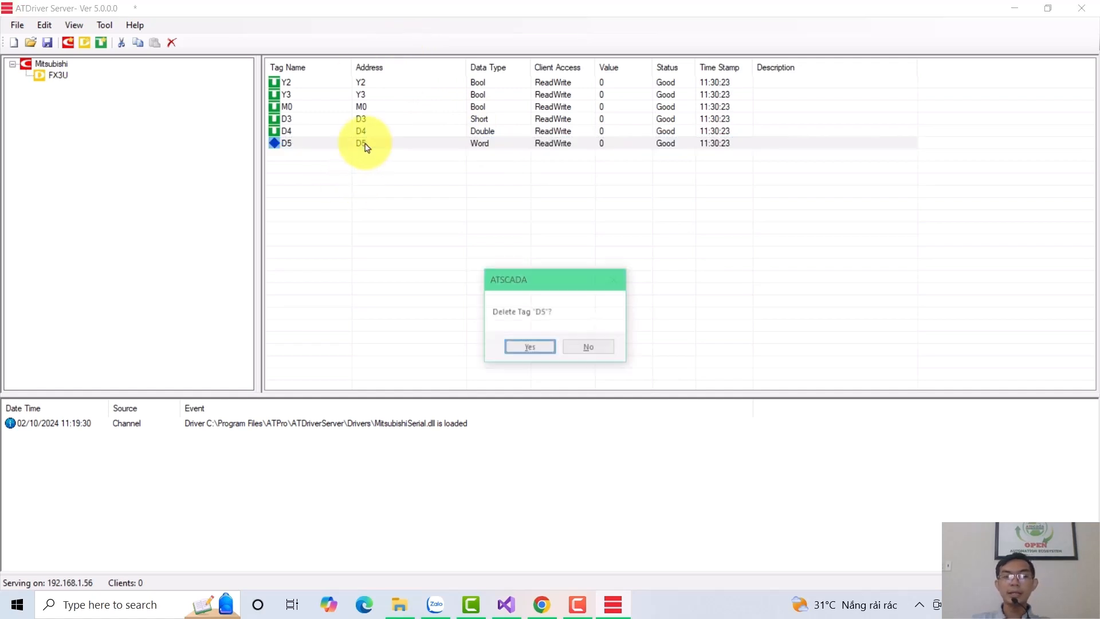
pyautogui.click(527, 350)
# Add a tag named D5 with address D8 to the FX3U device, validating the address before applying.
pyautogui.rightClick(369, 144)
pyautogui.click(404, 148)
pyautogui.write('D5')
pyautogui.click(596, 312)
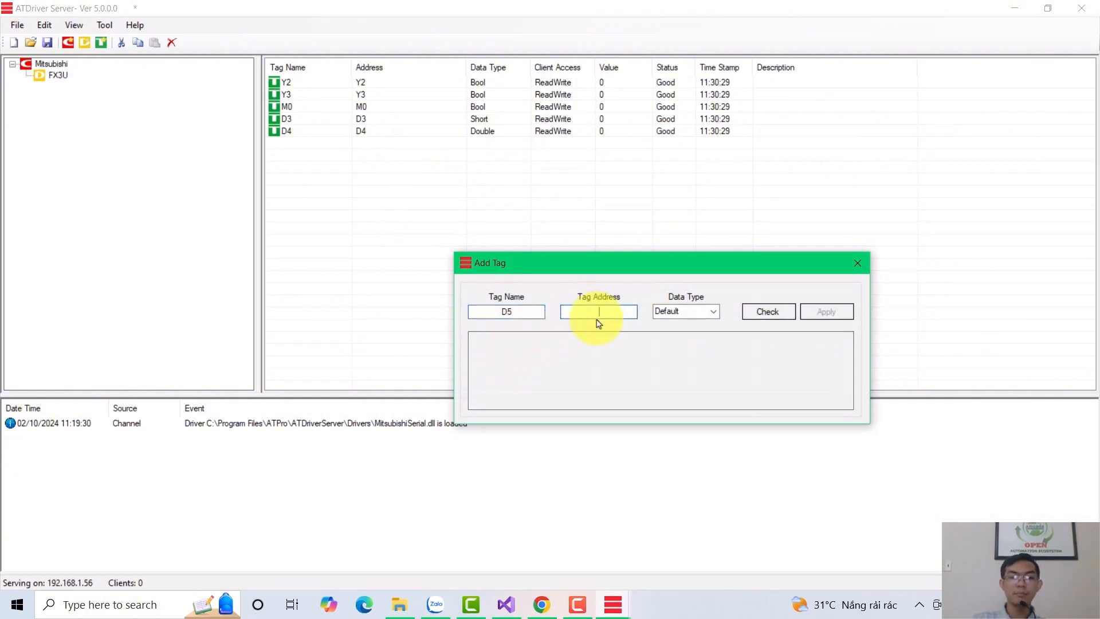
pyautogui.moveTo(589, 261); pyautogui.dragTo(395, 201)
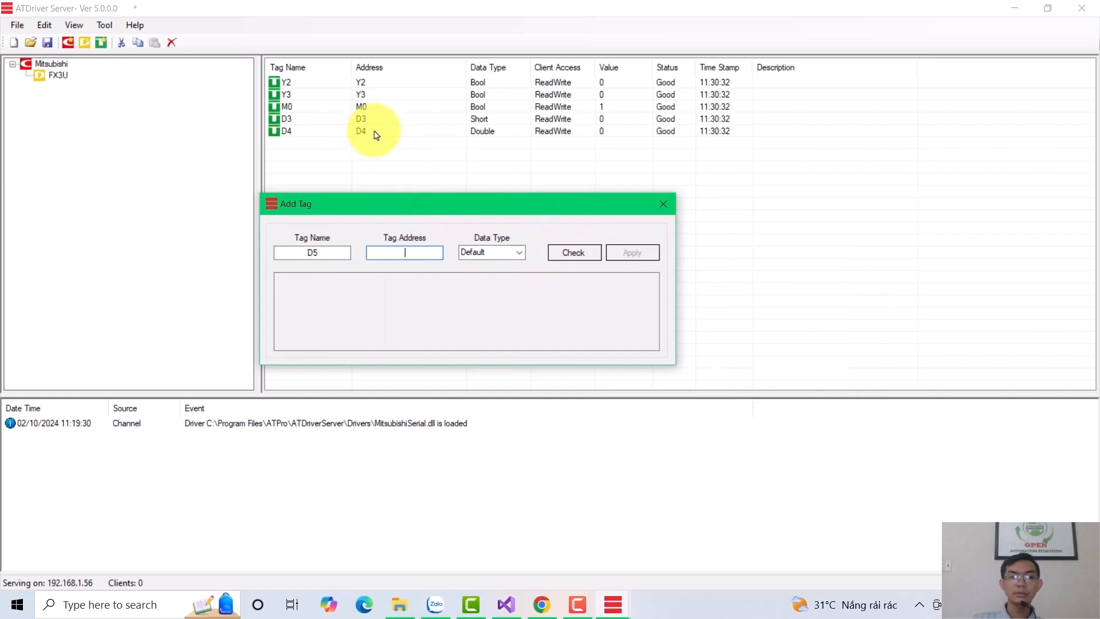
pyautogui.moveTo(431, 207); pyautogui.dragTo(458, 201)
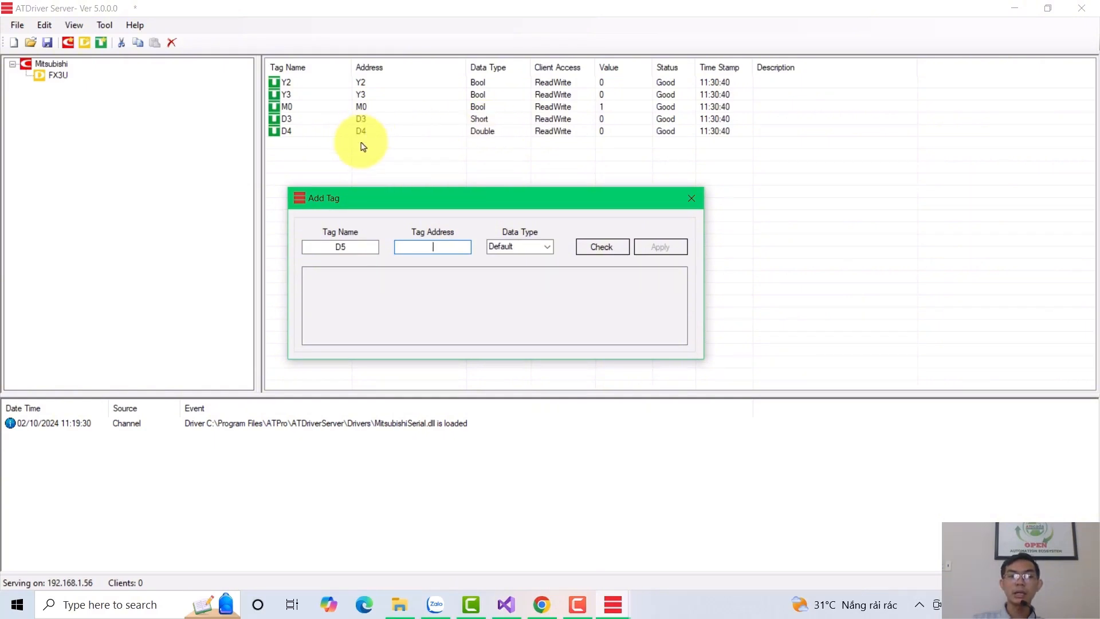
pyautogui.moveTo(431, 204); pyautogui.dragTo(501, 192)
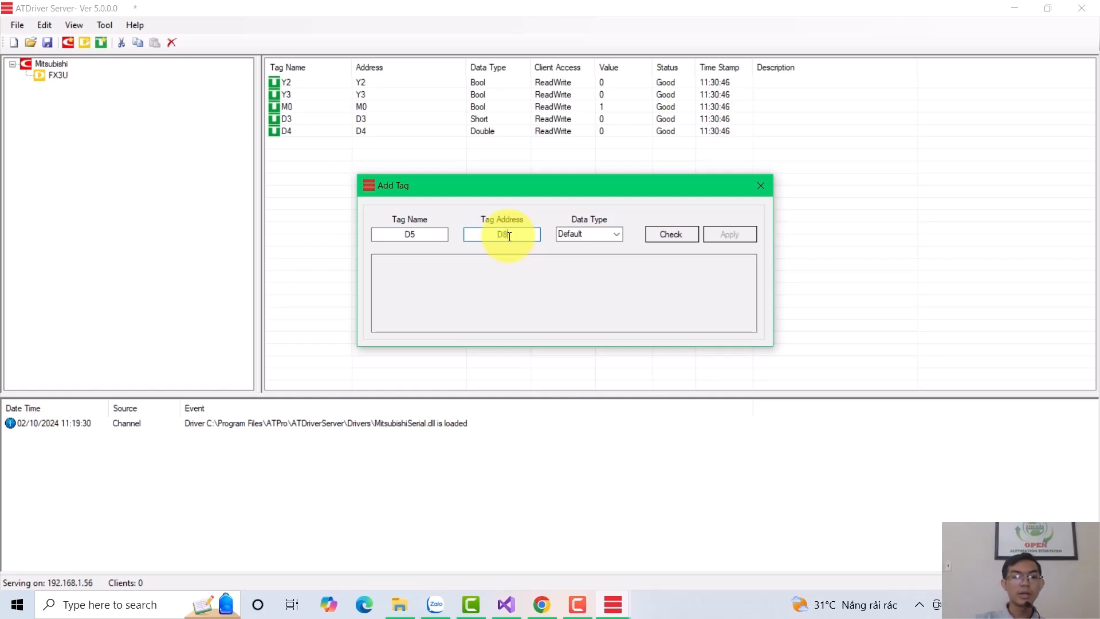
pyautogui.click(681, 232)
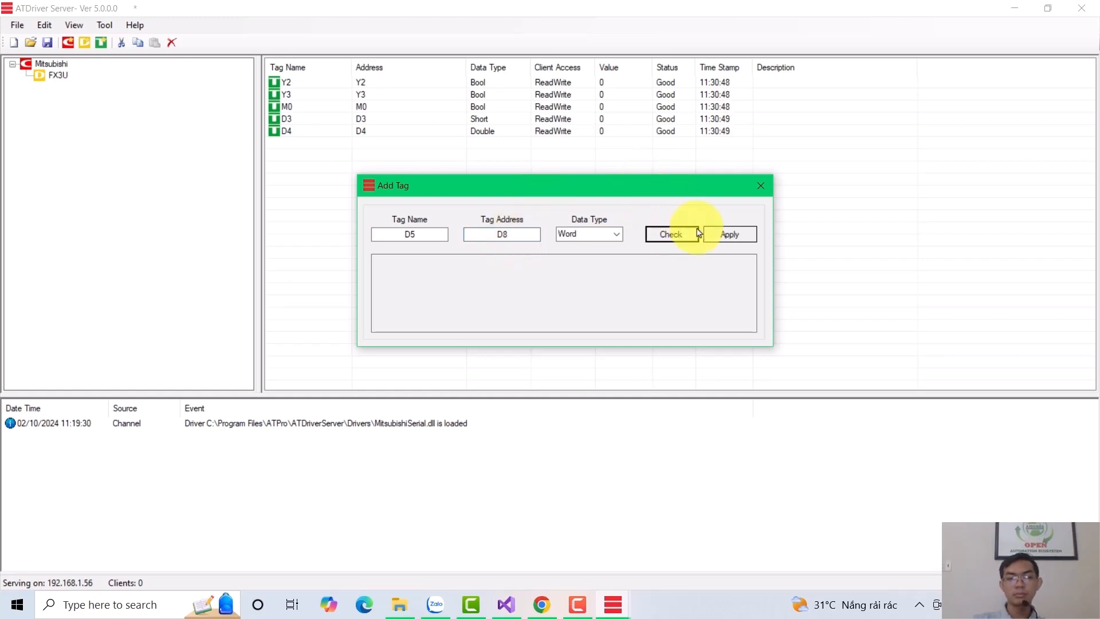
pyautogui.click(730, 236)
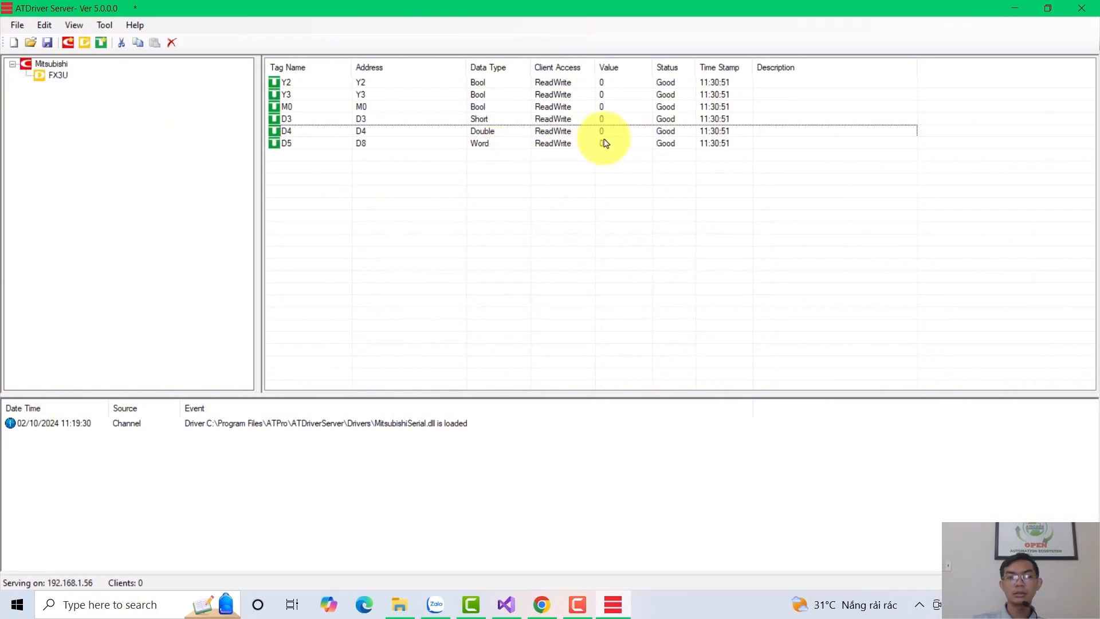
# Write the value 5.4326 to tag D4 and check the values of D4 and D5.
pyautogui.click(607, 143)
pyautogui.click(604, 130)
pyautogui.click(608, 144)
pyautogui.click(612, 130)
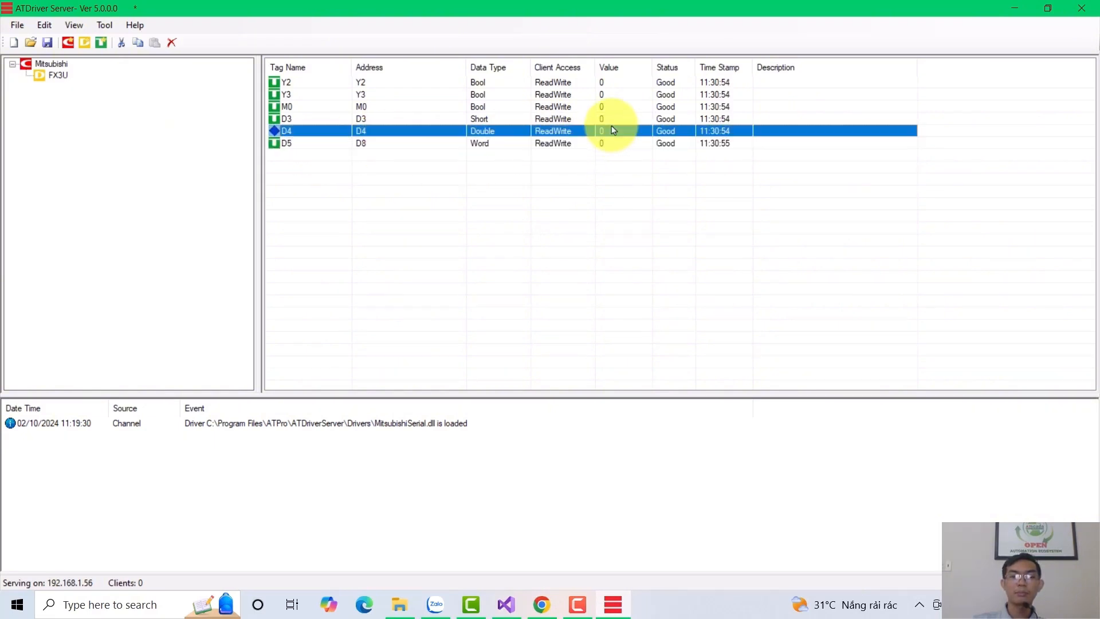
pyautogui.rightClick(610, 131)
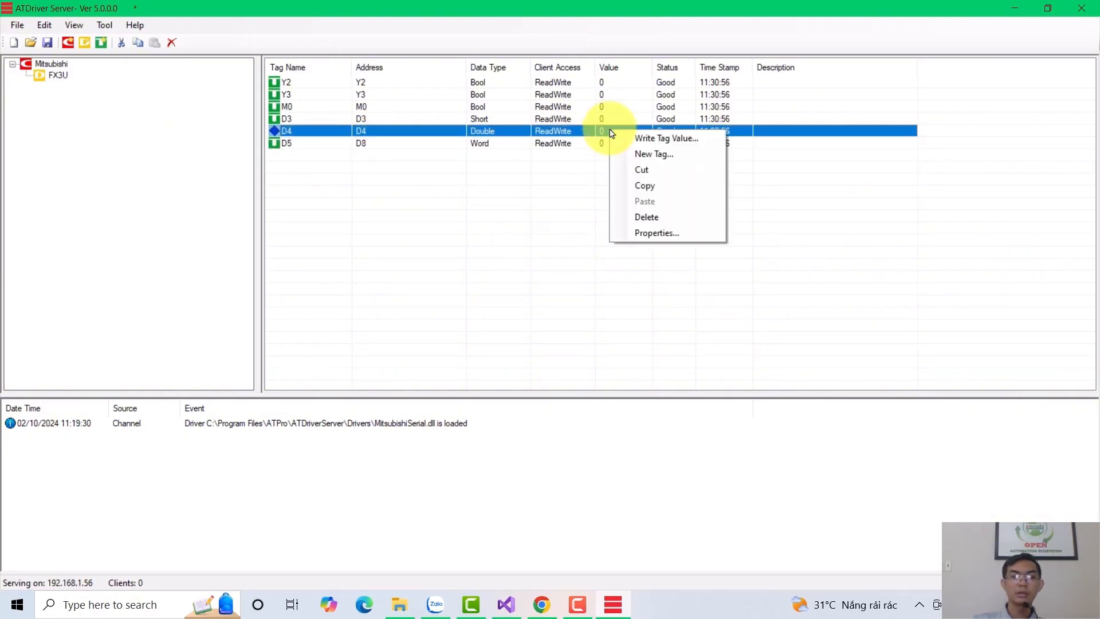
pyautogui.click(652, 139)
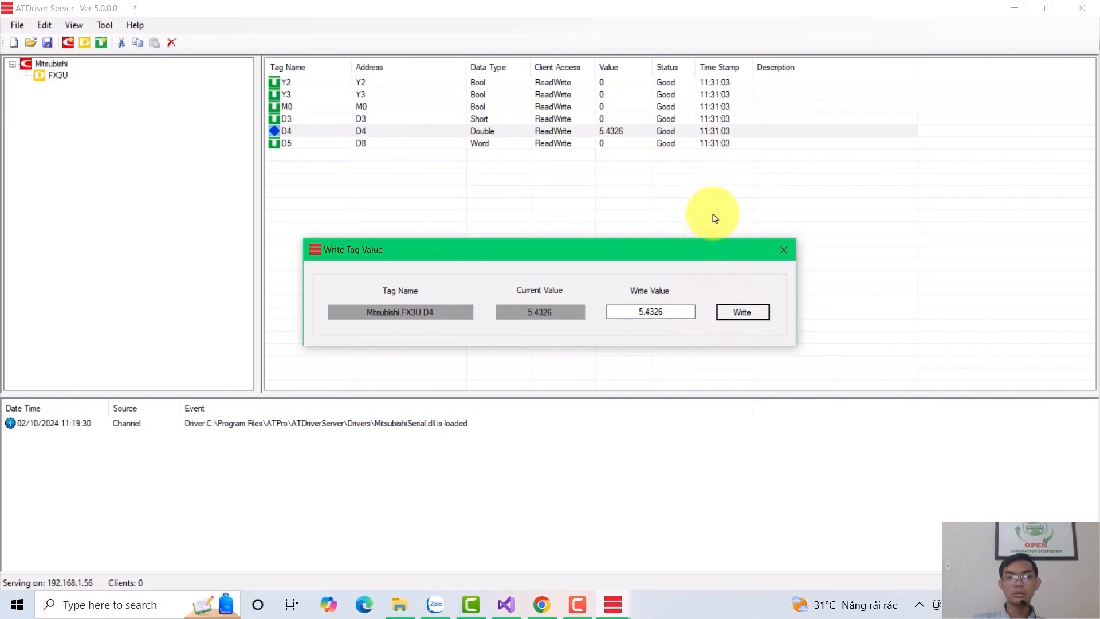
pyautogui.click(783, 250)
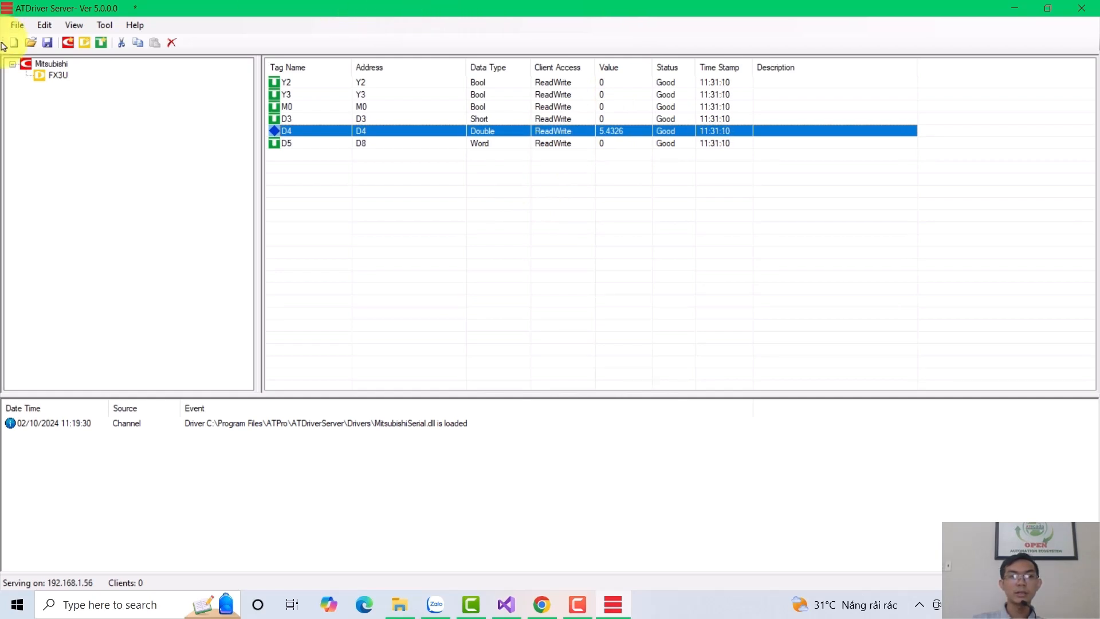
# Save the driver configuration as Mitsu in the Project Files folder.
pyautogui.click(16, 24)
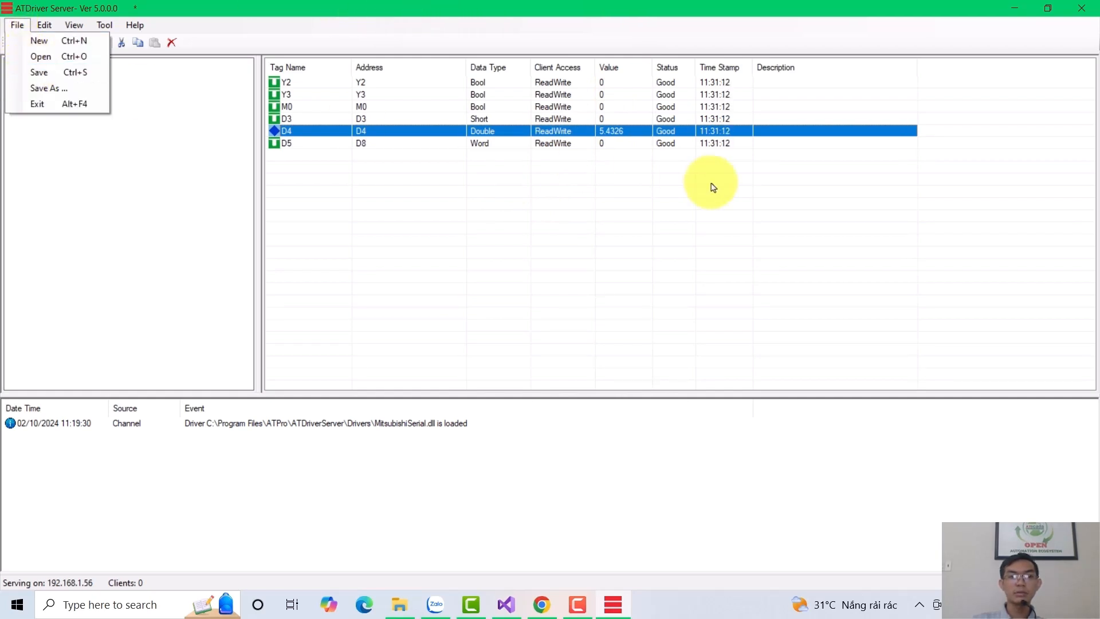
pyautogui.click(39, 73)
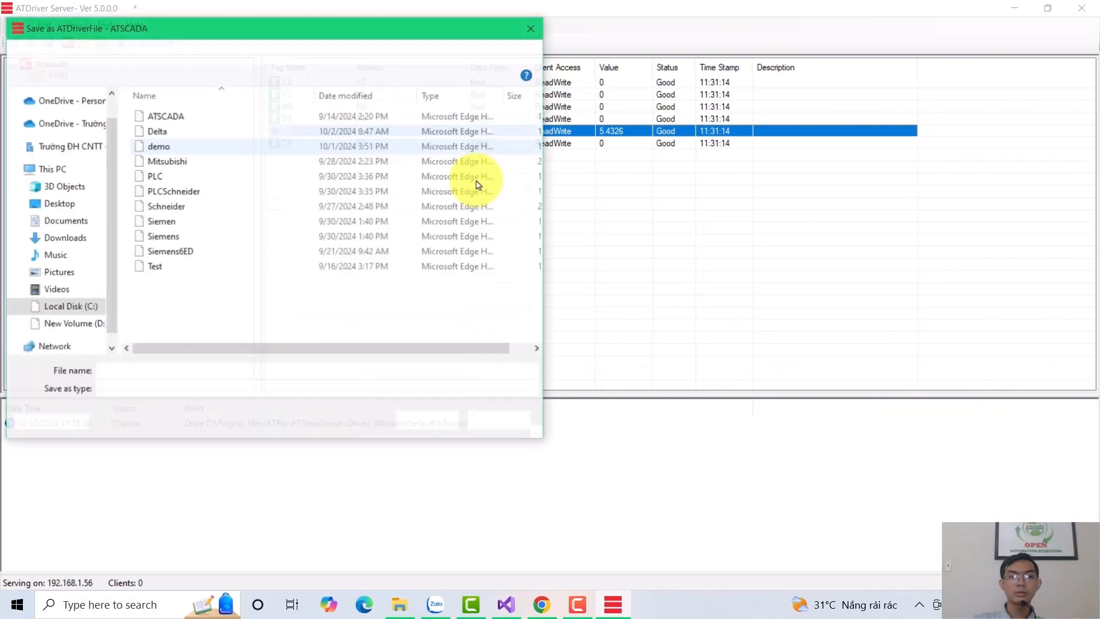
pyautogui.write('Mitsu')
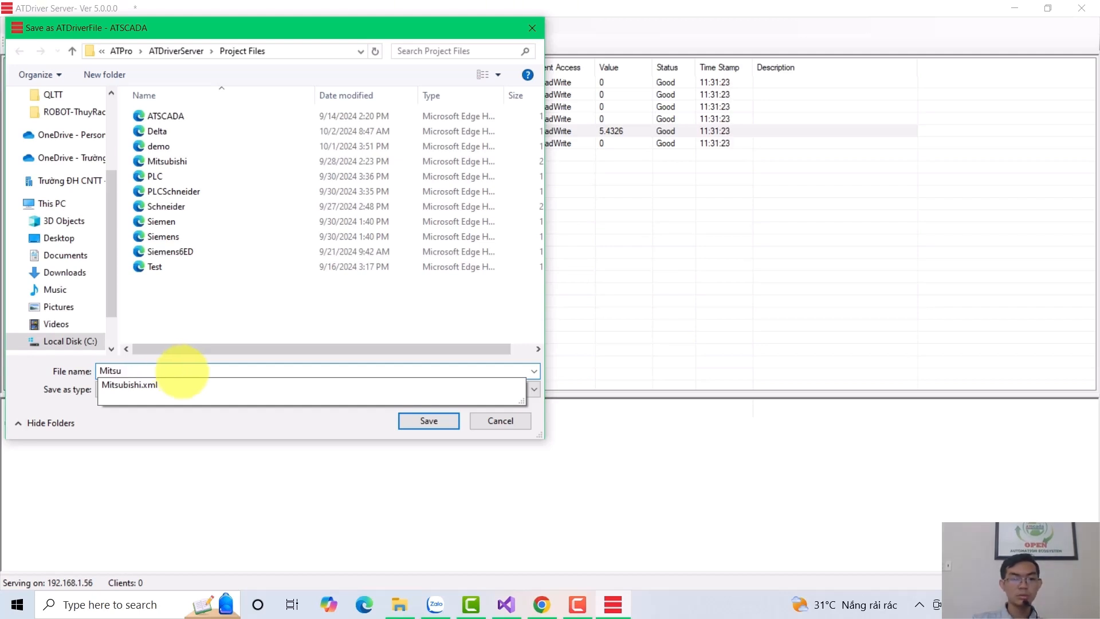
pyautogui.click(436, 418)
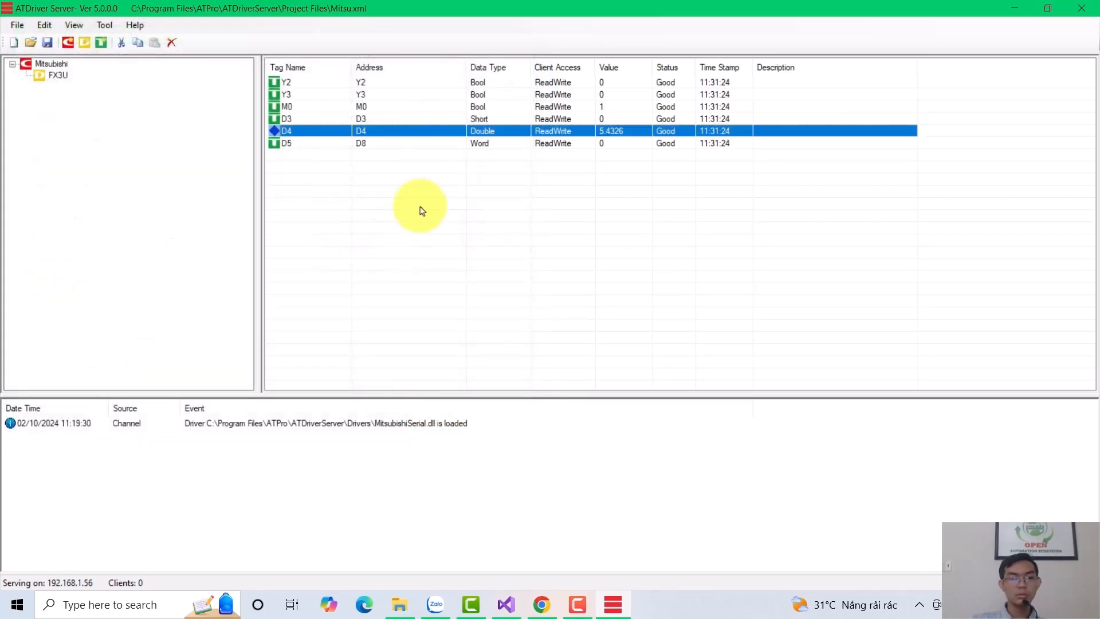
pyautogui.click(414, 230)
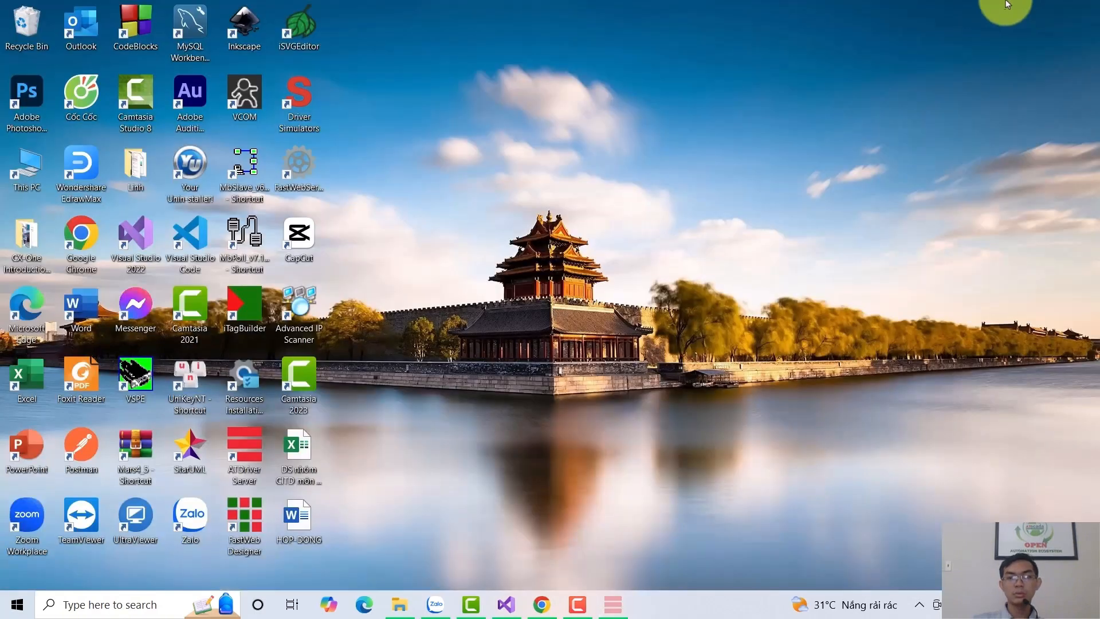
# Launch iTagBuilder with administrator rights and maximize its window.
pyautogui.click(1021, 8)
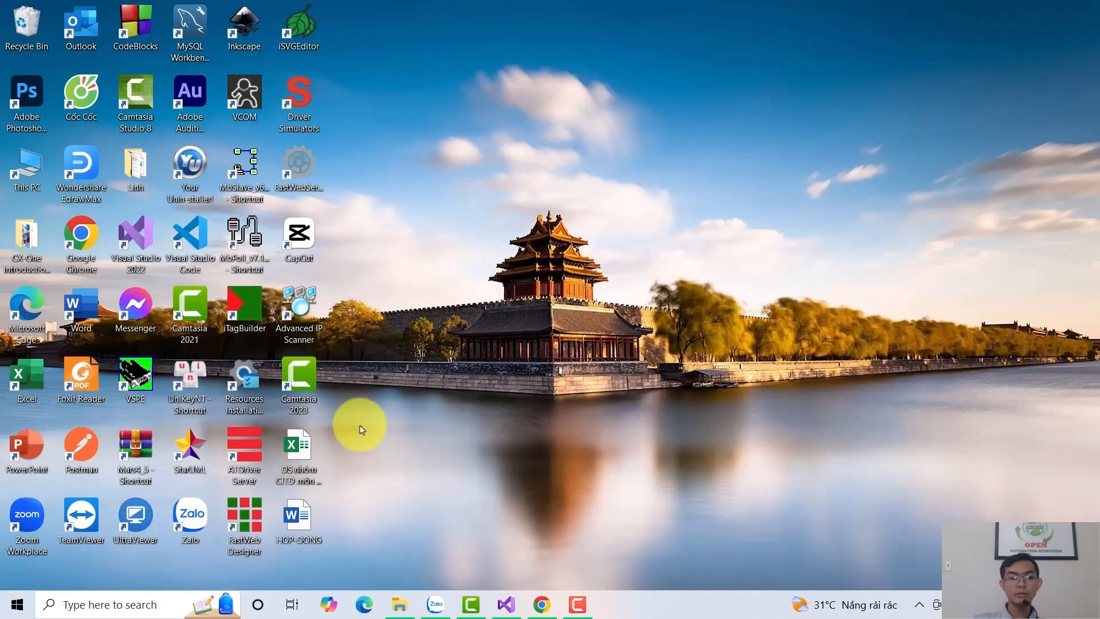
pyautogui.click(131, 611)
pyautogui.write('it')
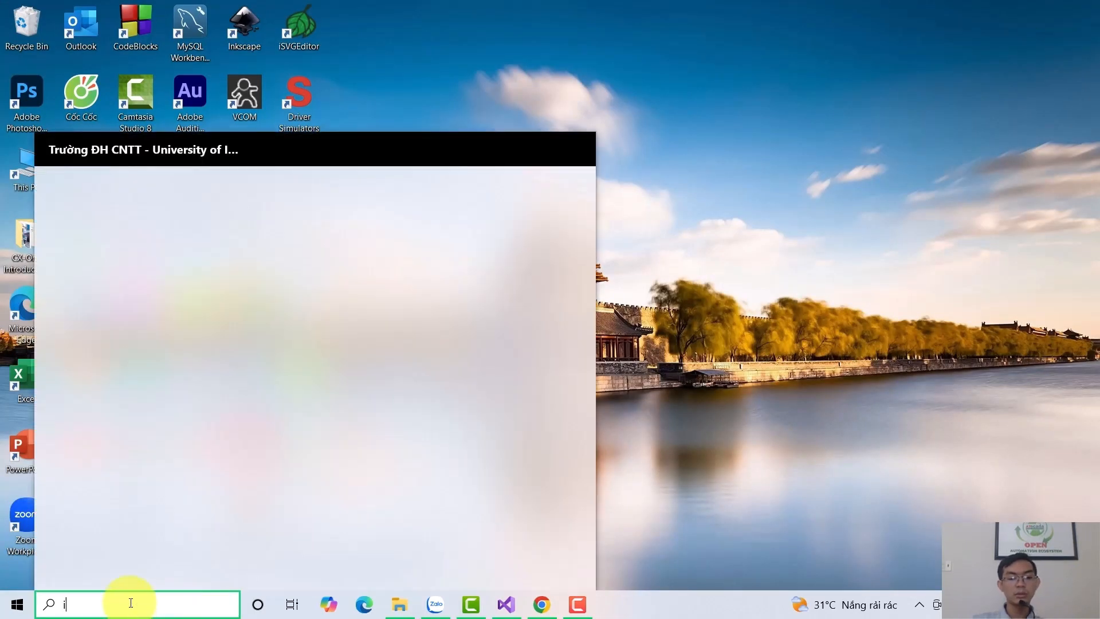
pyautogui.rightClick(153, 252)
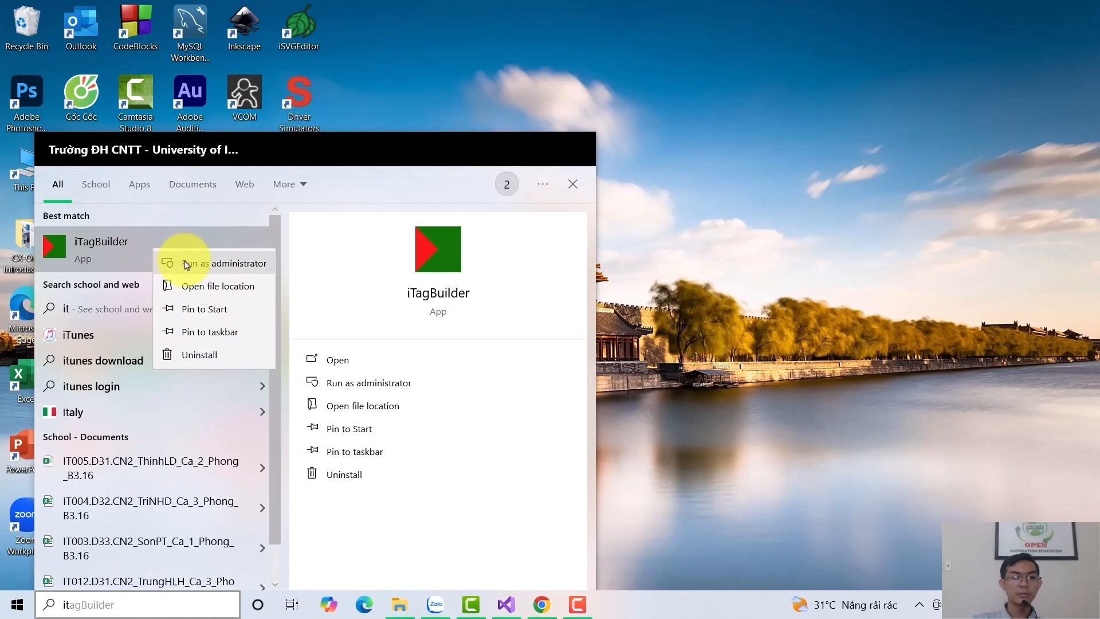
pyautogui.click(179, 258)
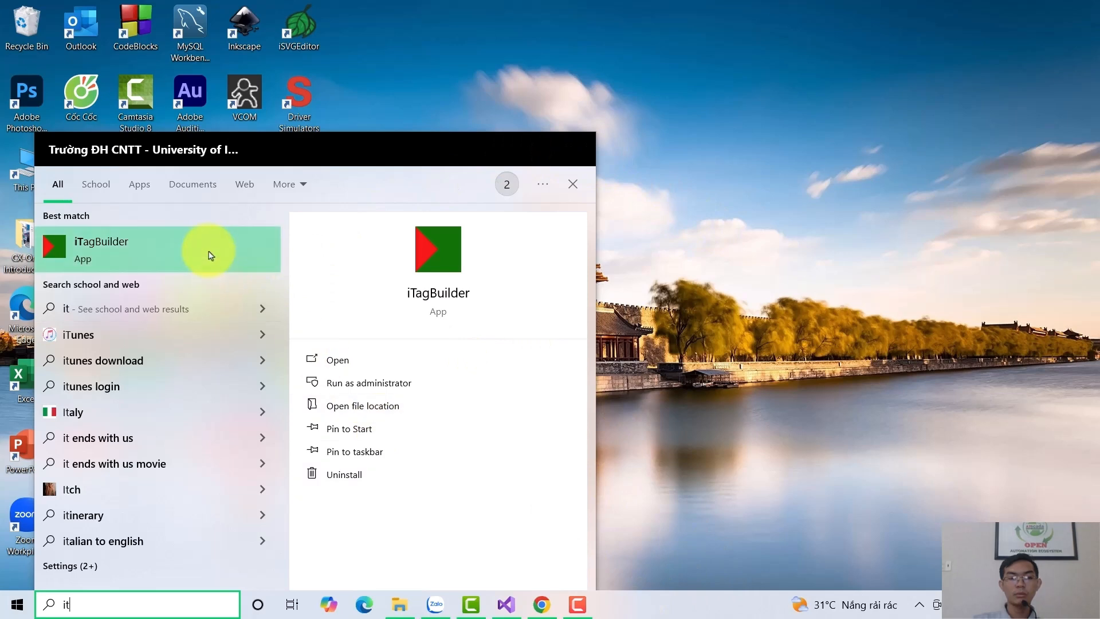
pyautogui.rightClick(225, 252)
pyautogui.click(235, 263)
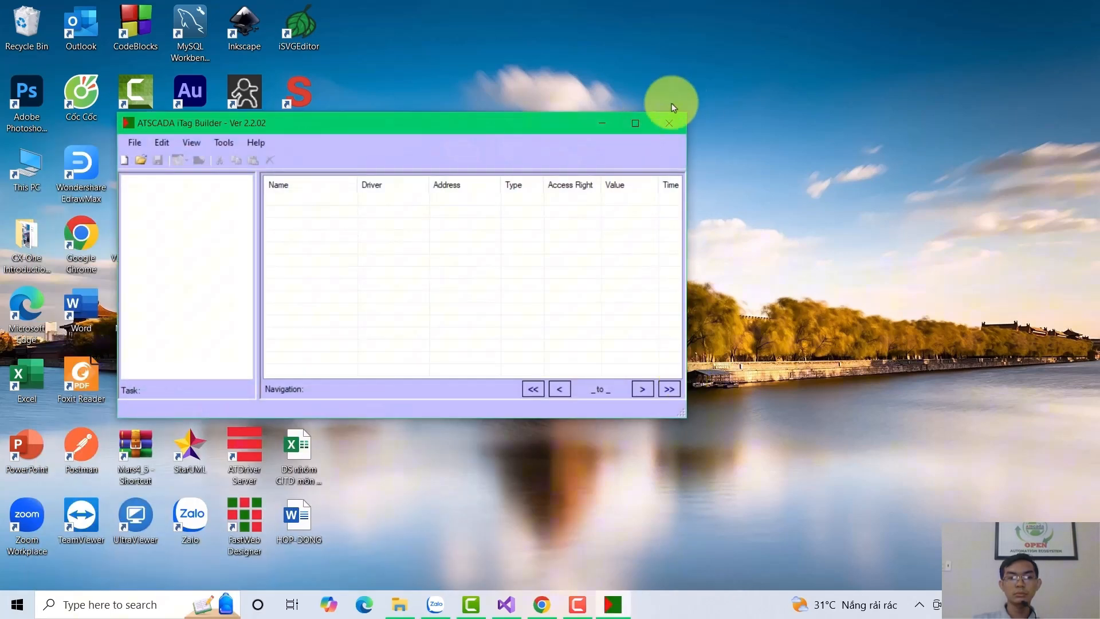
pyautogui.click(635, 122)
# Create a new tag project and add a driver named Mitsu based on ATDriverClient.dll.
pyautogui.click(16, 25)
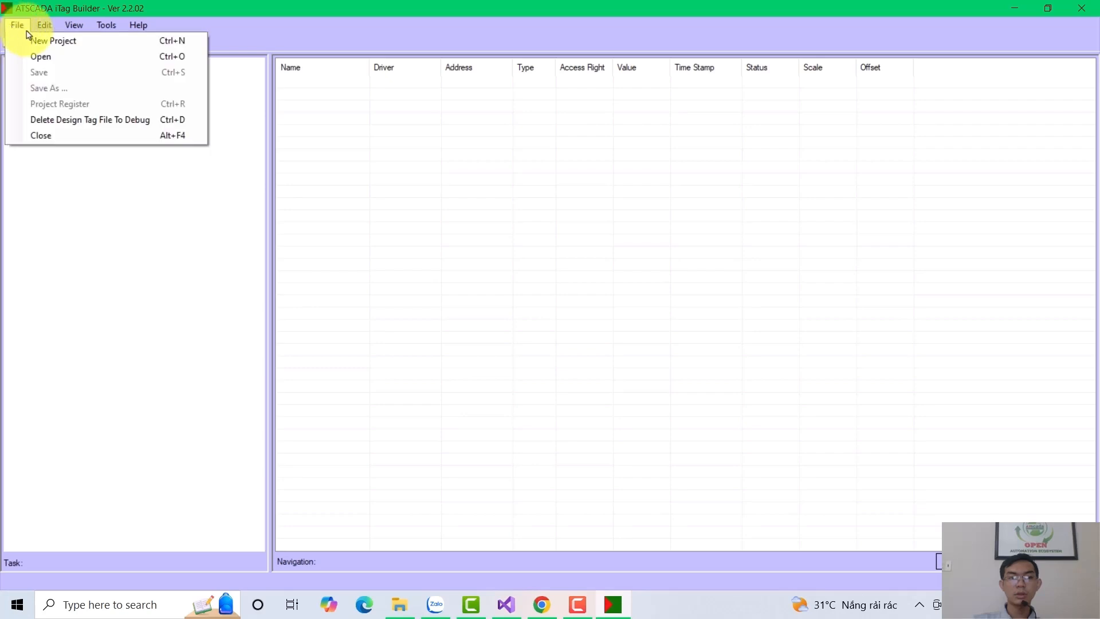
pyautogui.click(25, 39)
pyautogui.click(580, 354)
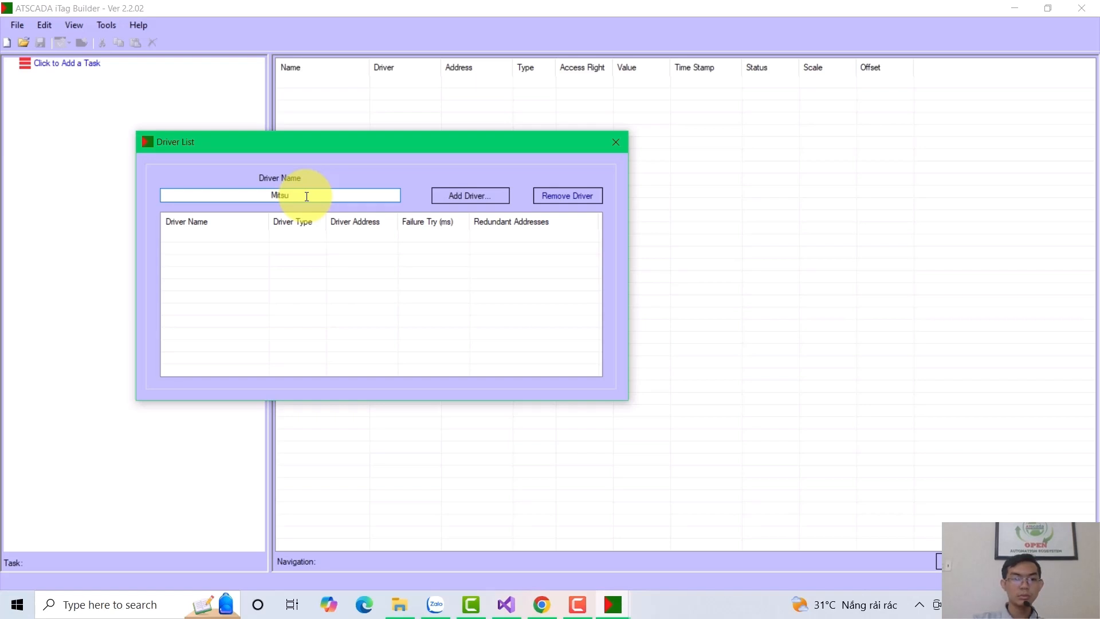
pyautogui.write('Mitsu')
pyautogui.click(470, 195)
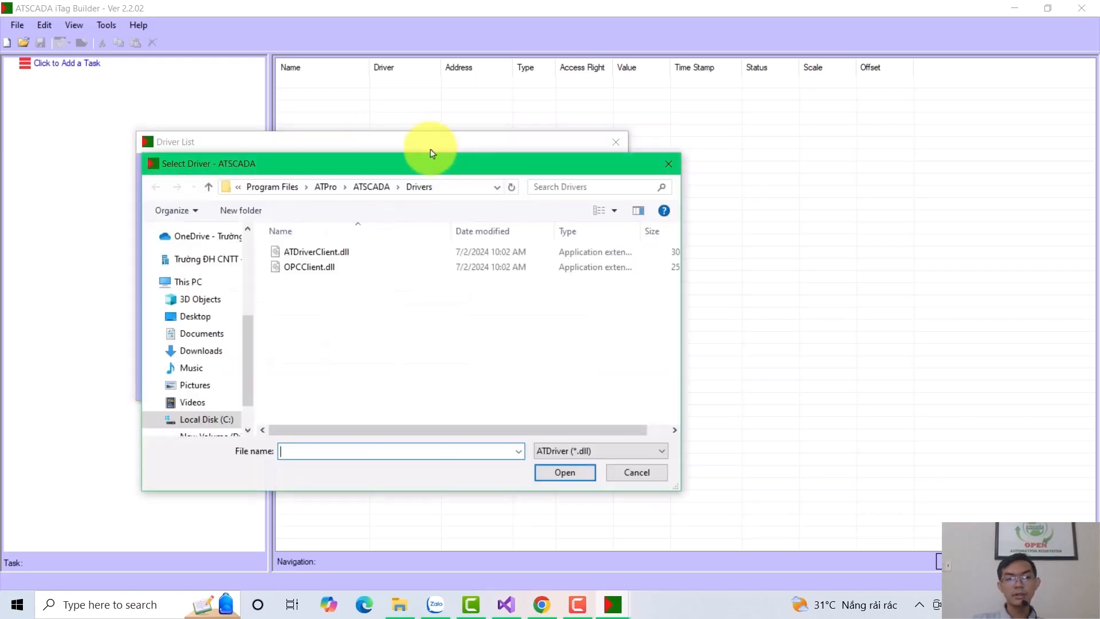
pyautogui.click(343, 266)
pyautogui.click(331, 252)
pyautogui.click(561, 470)
# Set the driver's main server IP to 192.168.1.56, connect to it and close the driver list.
pyautogui.click(152, 70)
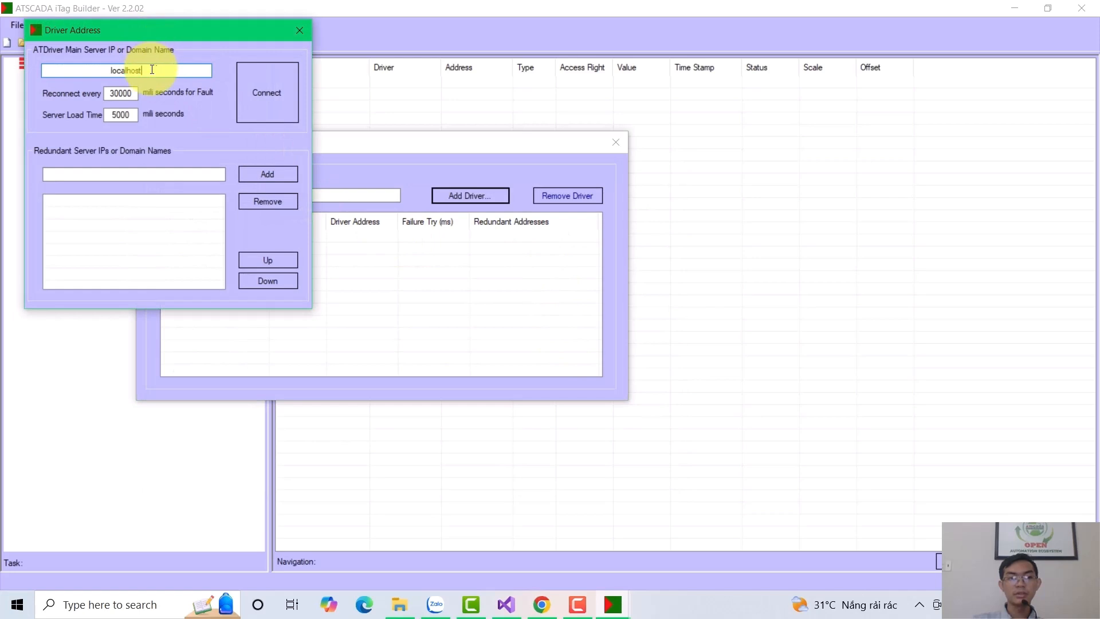
pyautogui.moveTo(152, 70); pyautogui.dragTo(77, 68)
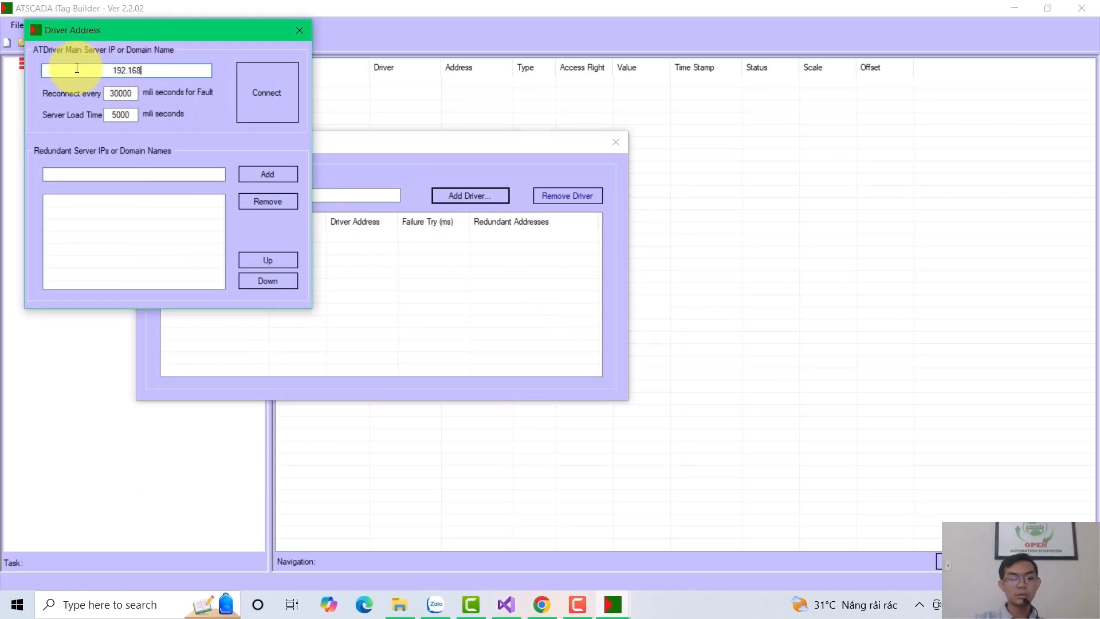
pyautogui.write('192.168.1.56')
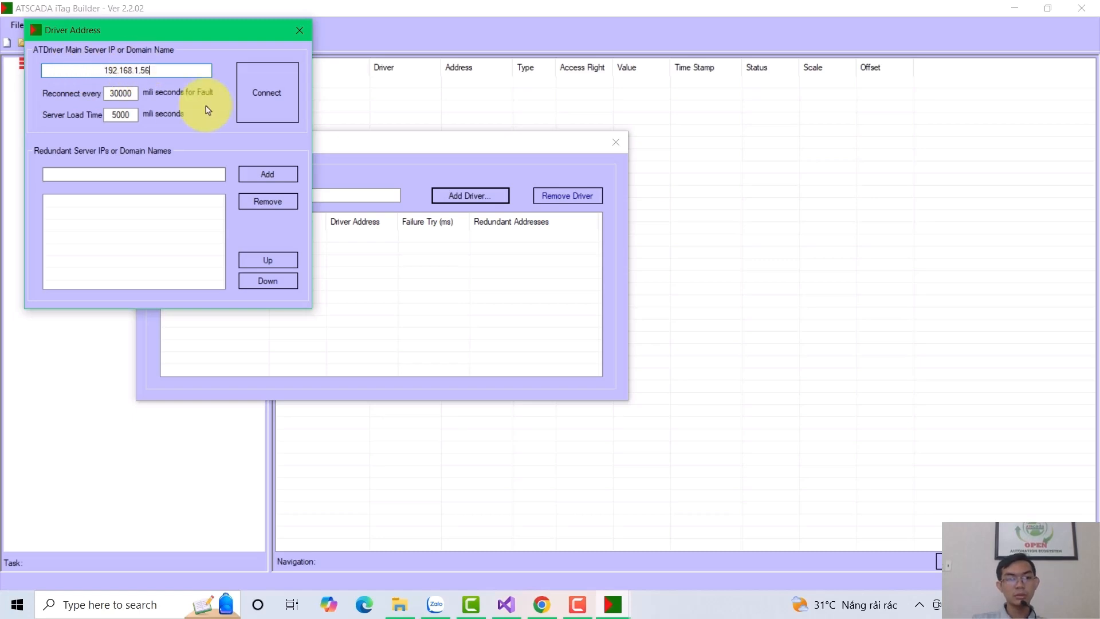
pyautogui.click(287, 81)
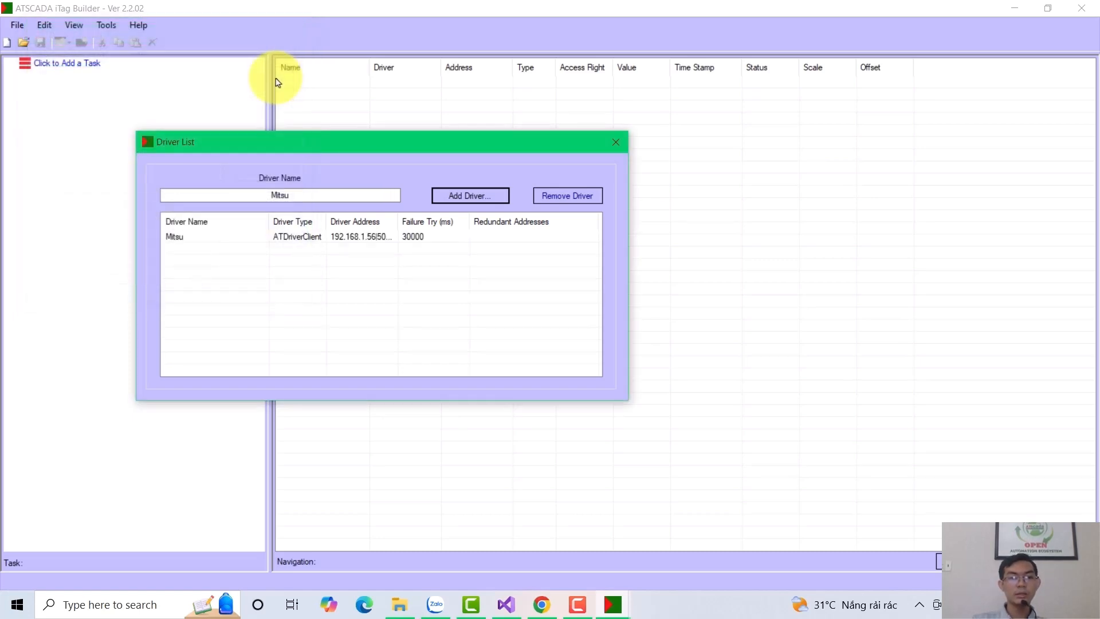
pyautogui.click(616, 142)
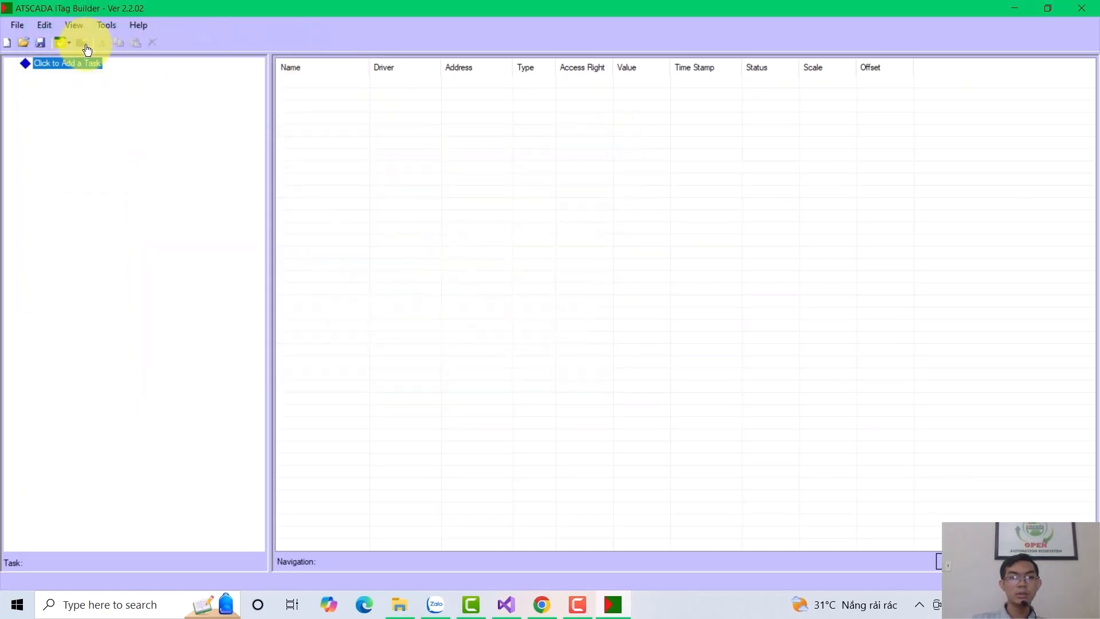
# Import all tags of the Mitsubishi FX3U device through the Mitsu driver and check their values in the MitsubishiFX3U task.
pyautogui.click(137, 25)
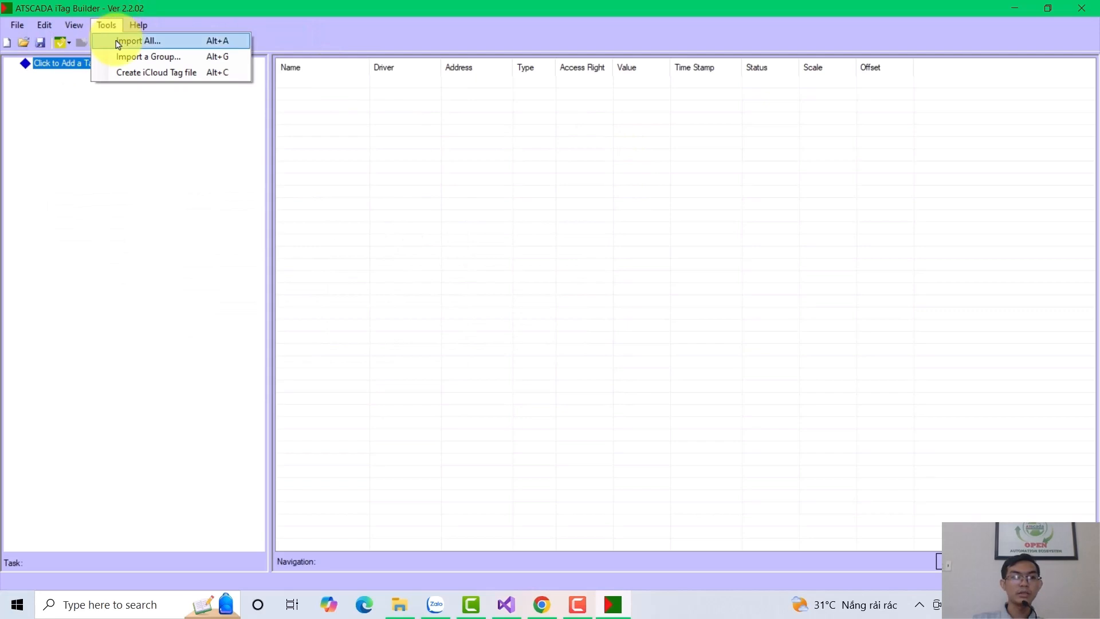
pyautogui.click(122, 41)
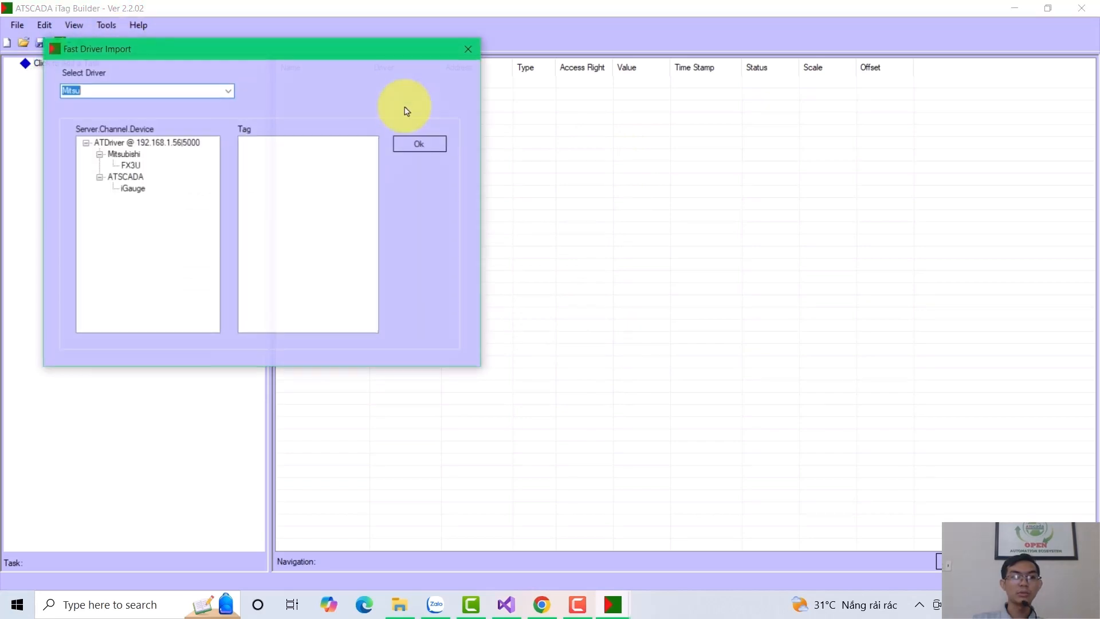
pyautogui.click(130, 165)
pyautogui.click(420, 144)
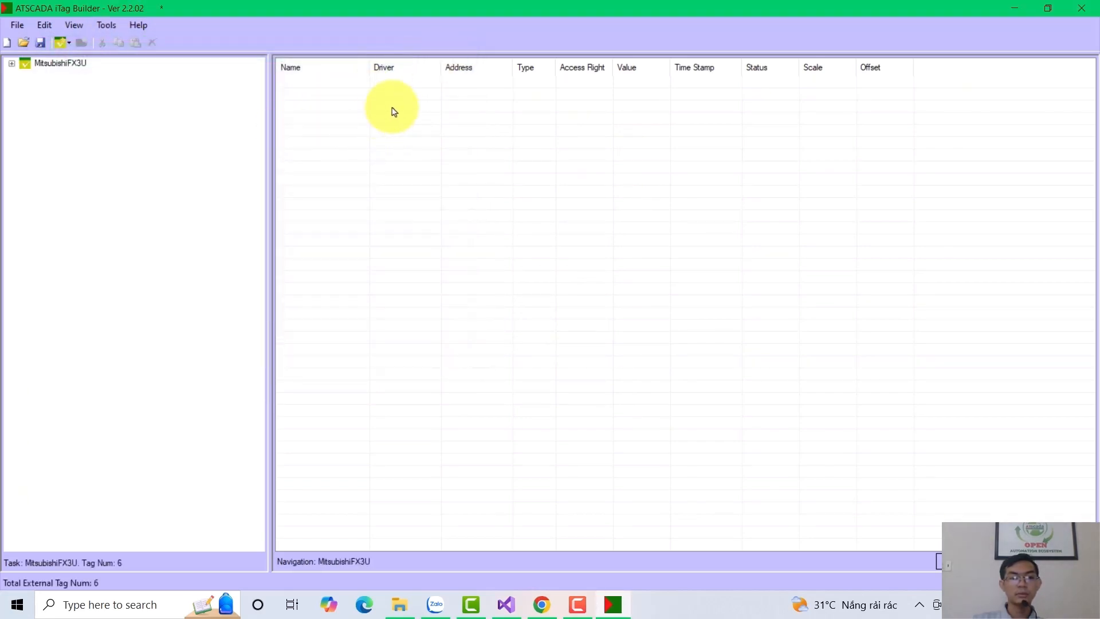
pyautogui.click(40, 66)
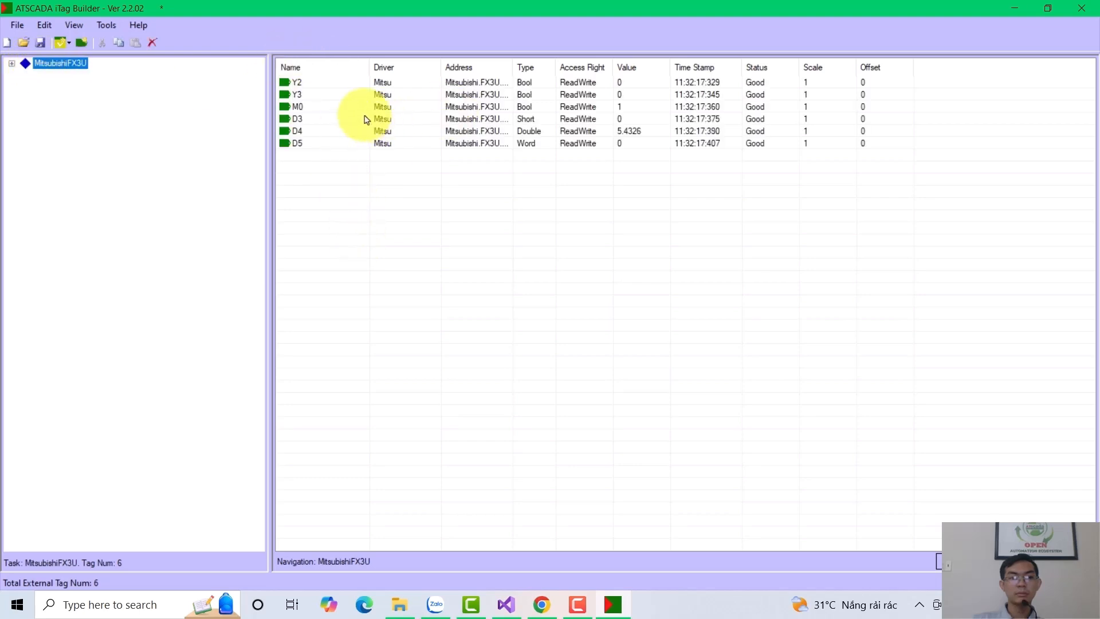
pyautogui.click(650, 143)
pyautogui.click(641, 82)
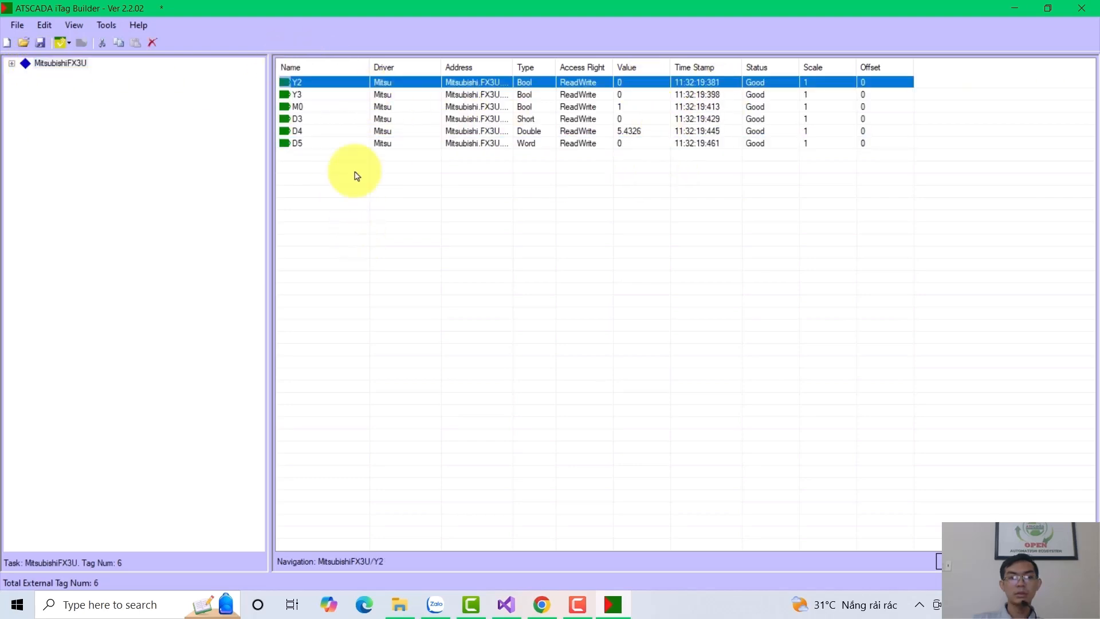
# Save the tag file as Mitsubishi in the Project Files folder and register it as the project's tag file.
pyautogui.click(17, 24)
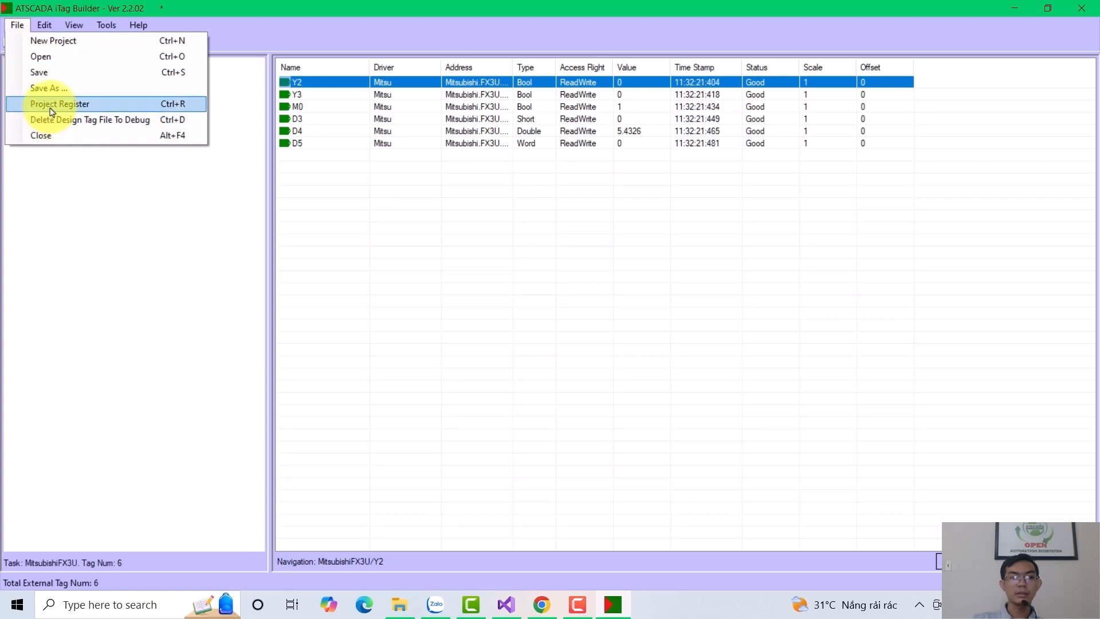
pyautogui.click(49, 88)
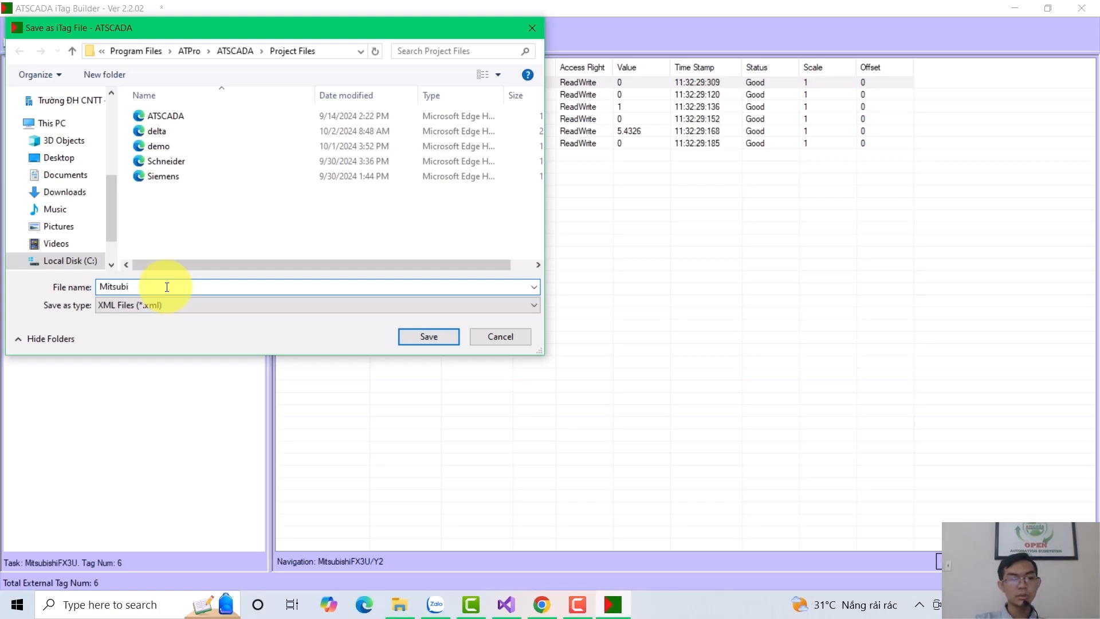
pyautogui.click(407, 335)
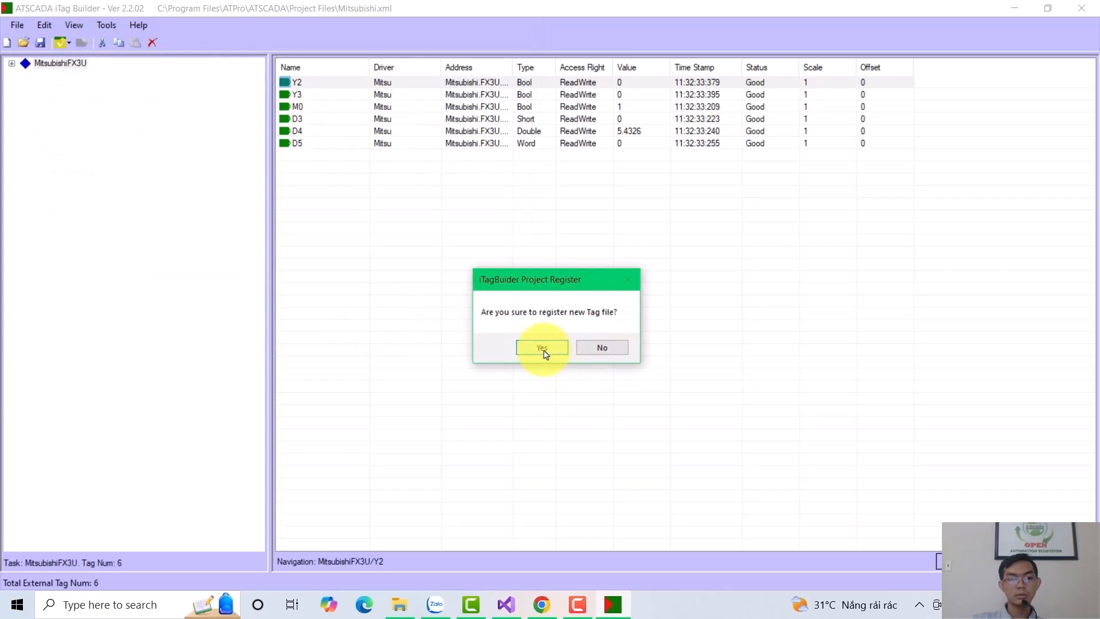
pyautogui.click(542, 349)
pyautogui.click(518, 306)
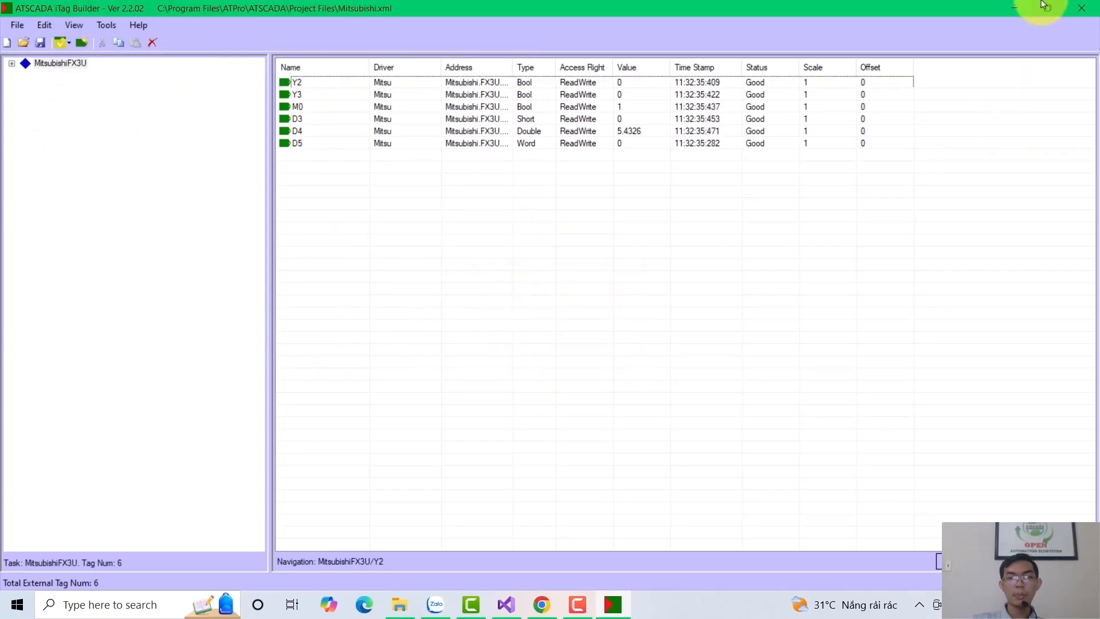
# Switch to Visual Studio and start a new project from the C# Windows Forms App (.NET Framework) template, searching templates for winform.
pyautogui.click(1020, 9)
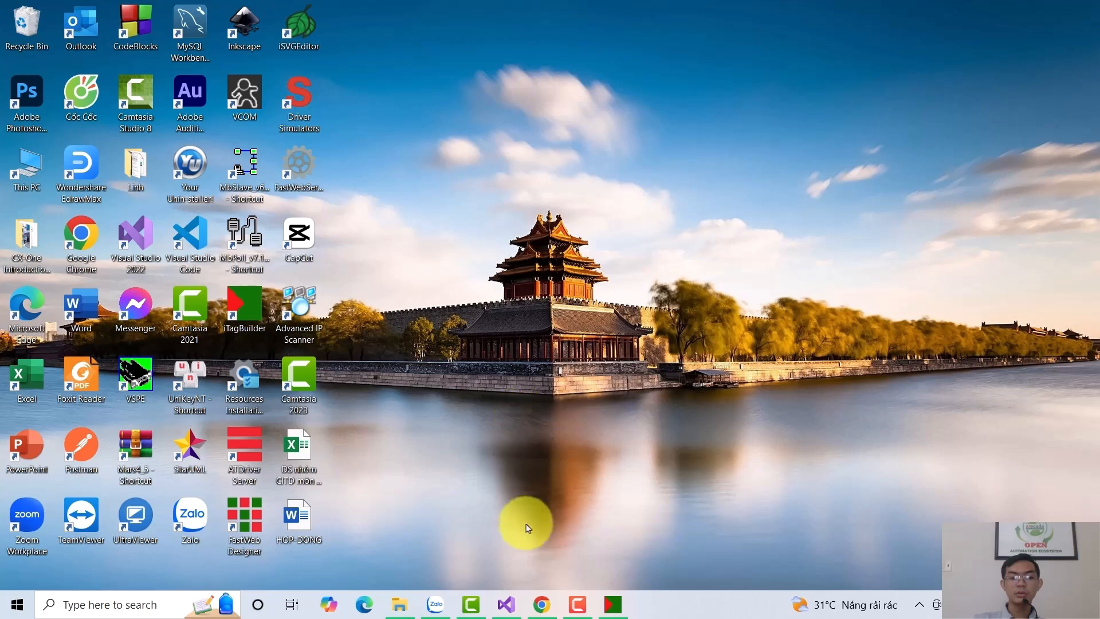
pyautogui.click(507, 606)
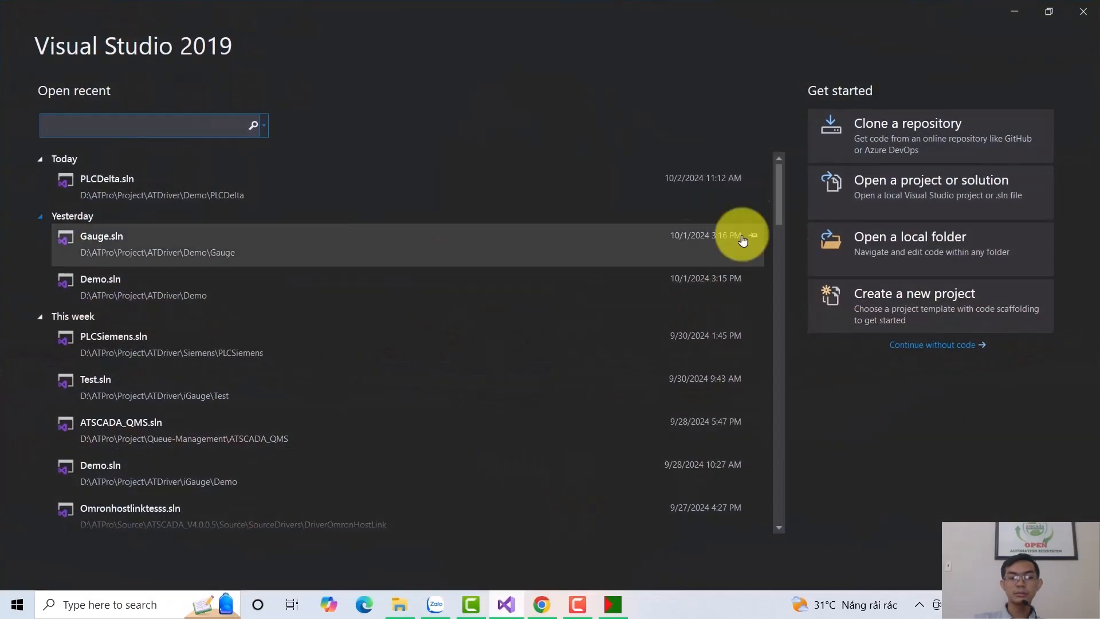
pyautogui.click(950, 319)
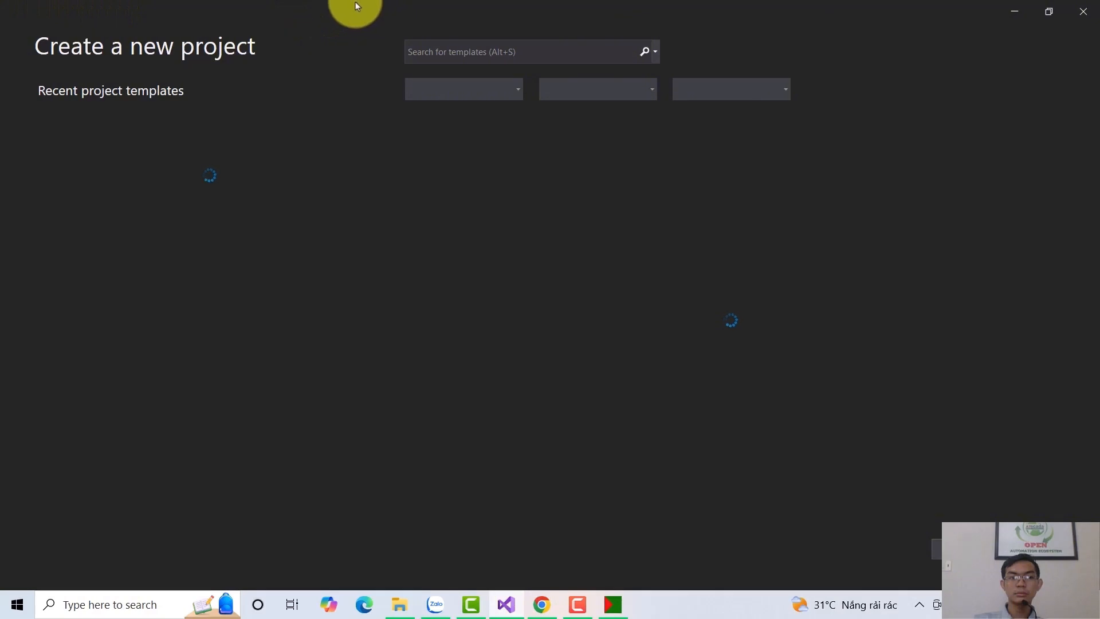
pyautogui.click(467, 57)
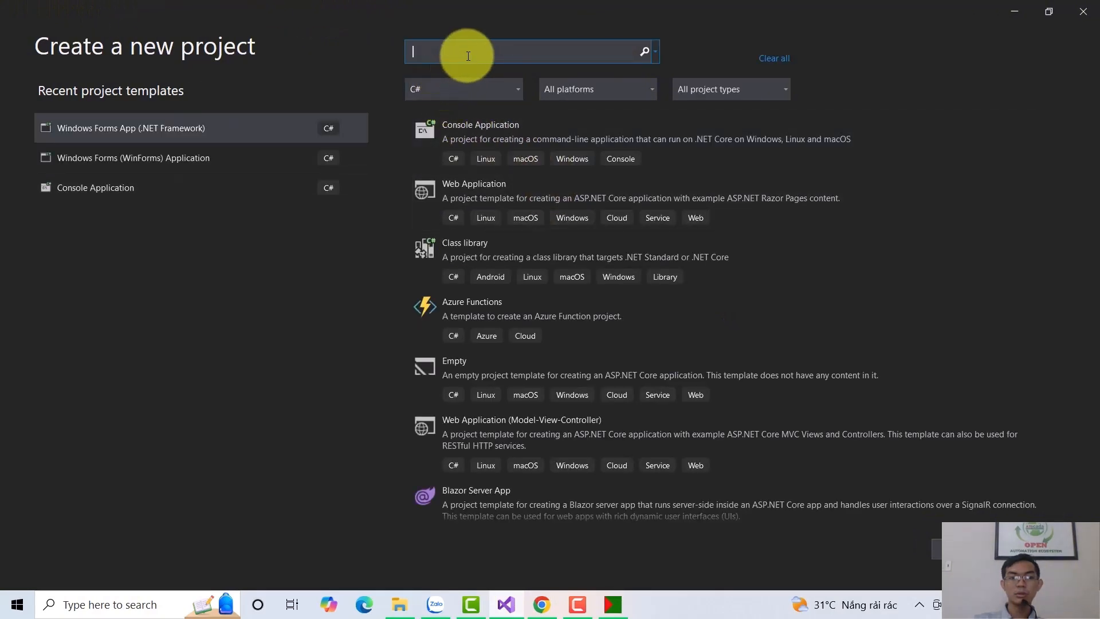
pyautogui.write('ưn')
pyautogui.press('BackSpace')
pyautogui.press('BackSpace')
pyautogui.write('wi')
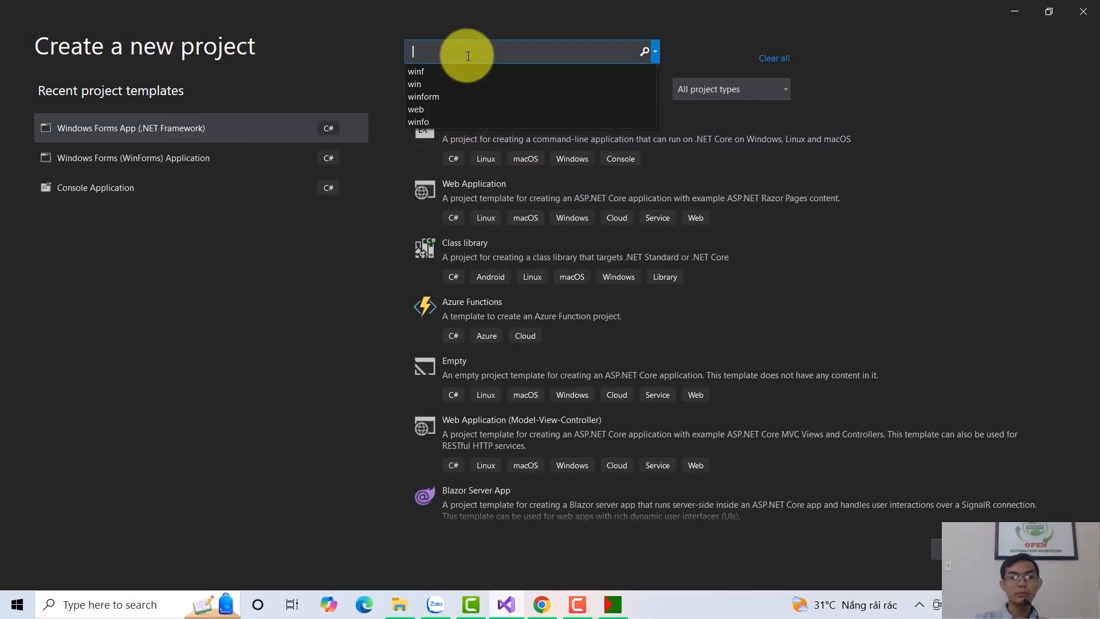
pyautogui.write('nform')
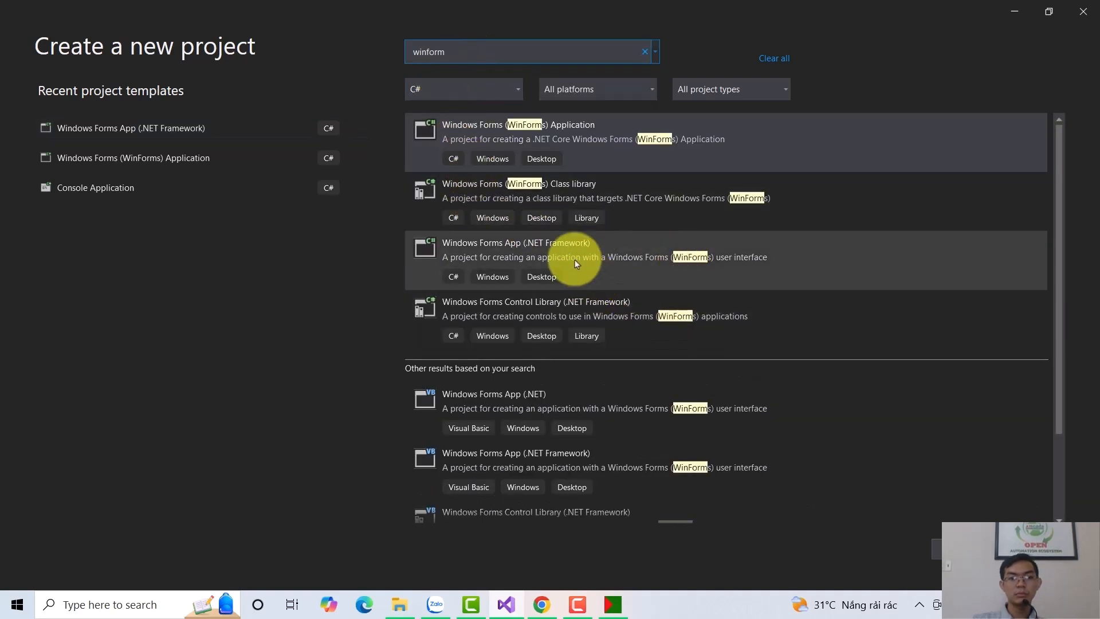
pyautogui.click(575, 260)
pyautogui.click(1029, 570)
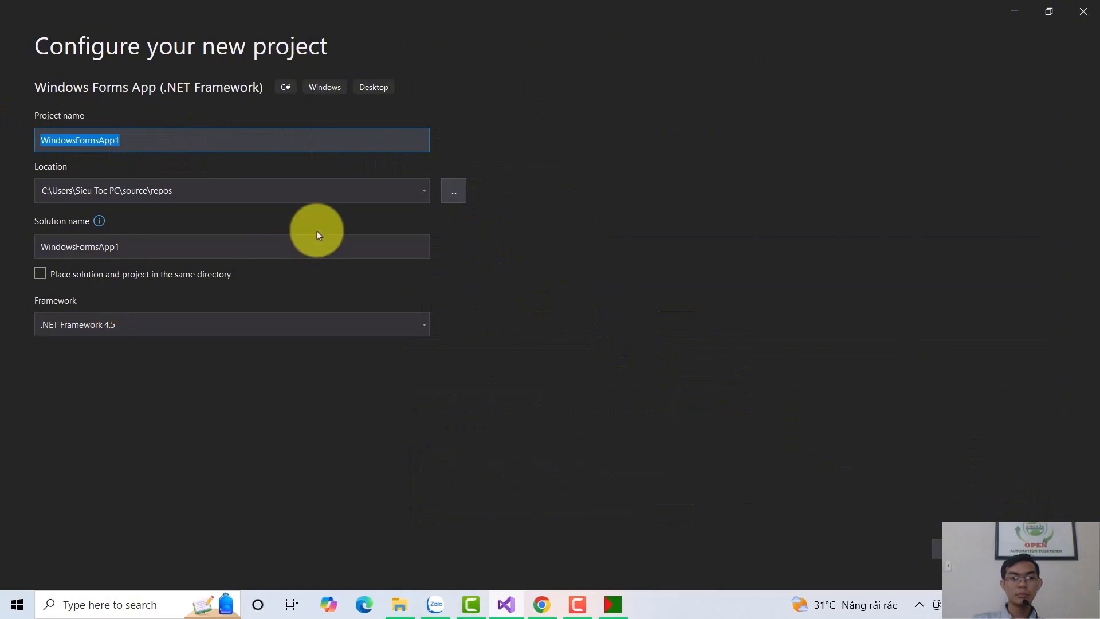
# Set the new project's location to the D:\ATPro\Project\ATDriver\Demo folder.
pyautogui.click(453, 192)
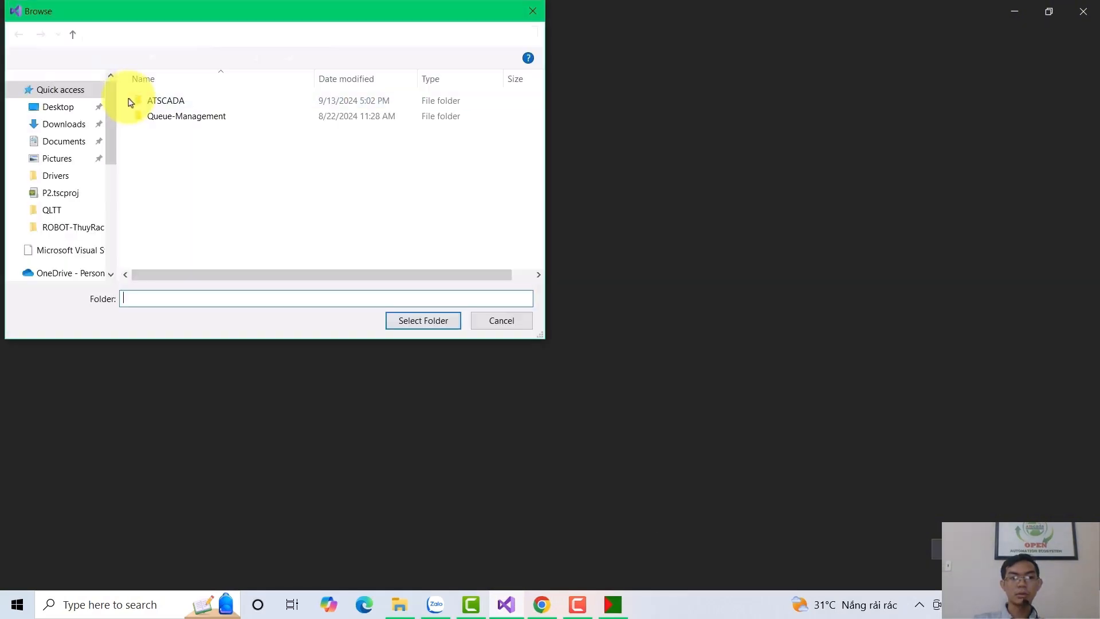
pyautogui.scroll(-2, 73, 237)
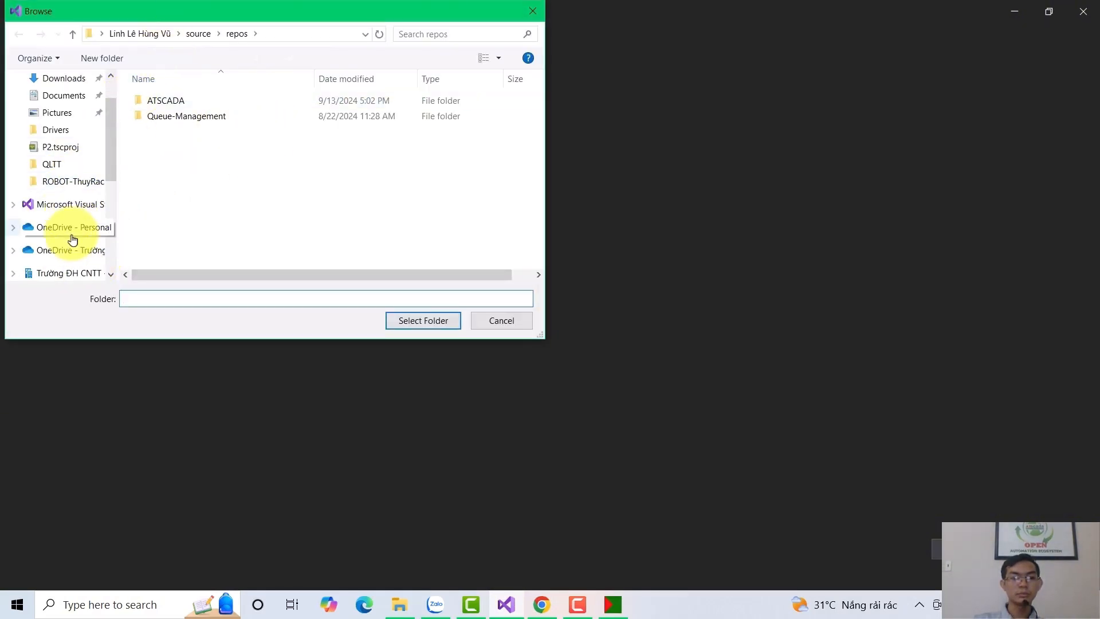
pyautogui.scroll(-1, 42, 147)
pyautogui.scroll(1, 69, 127)
pyautogui.scroll(-3, 69, 148)
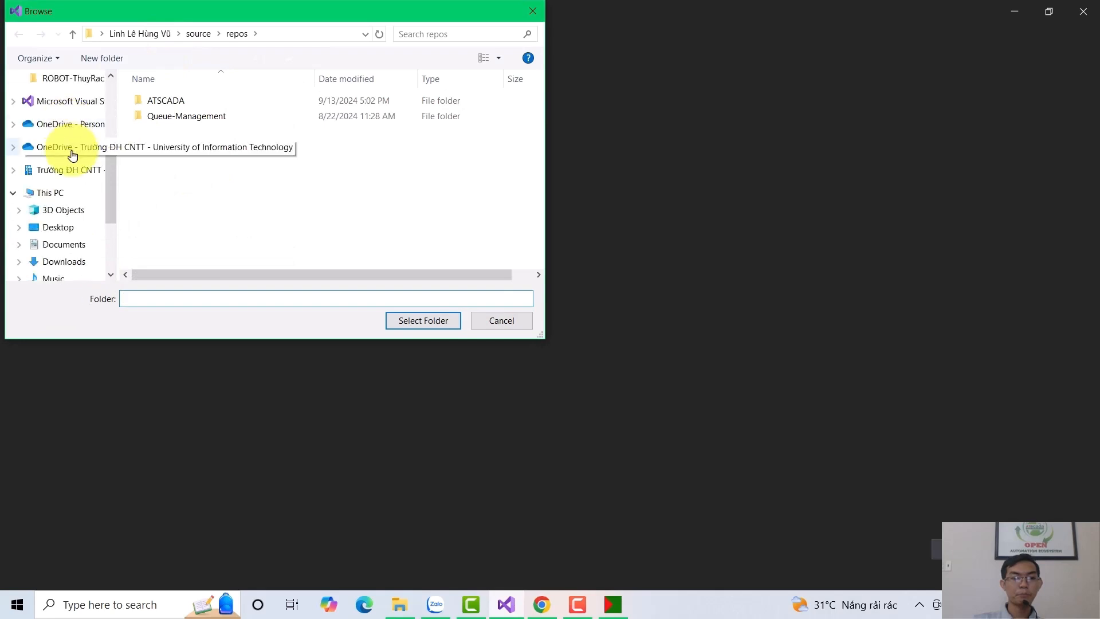
pyautogui.scroll(-1, 86, 252)
pyautogui.click(77, 239)
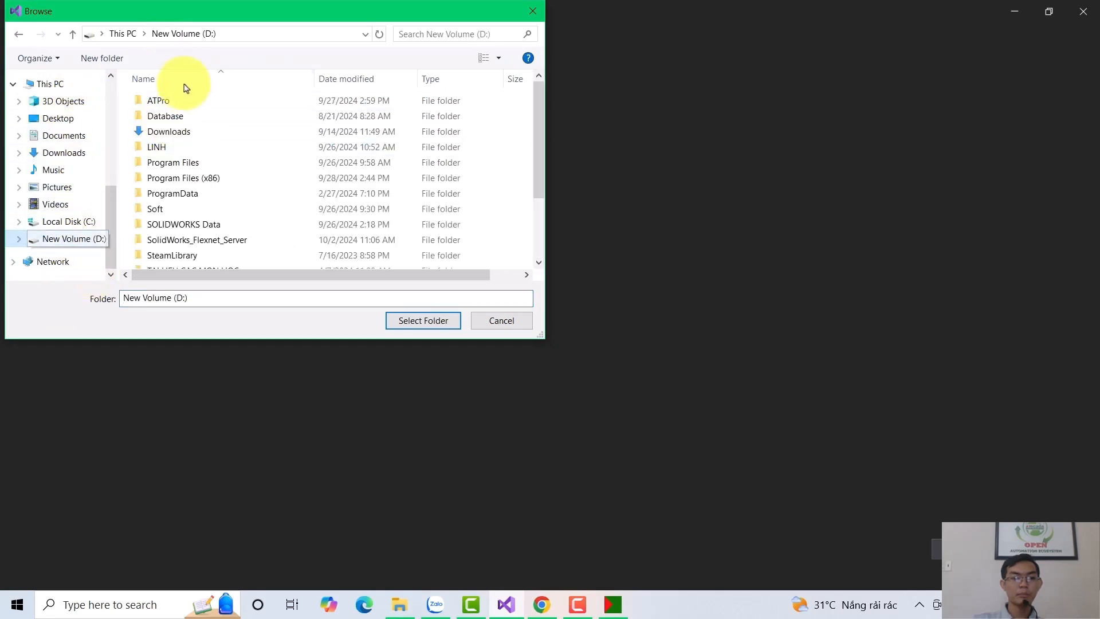
pyautogui.doubleClick(179, 107)
pyautogui.doubleClick(165, 148)
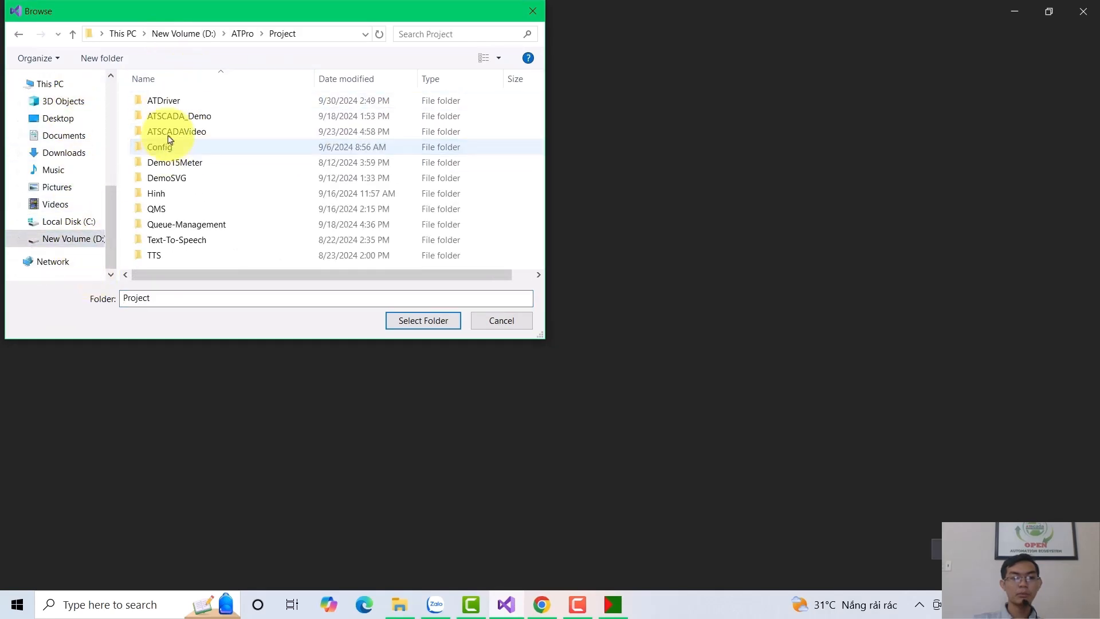
pyautogui.doubleClick(179, 107)
pyautogui.doubleClick(179, 104)
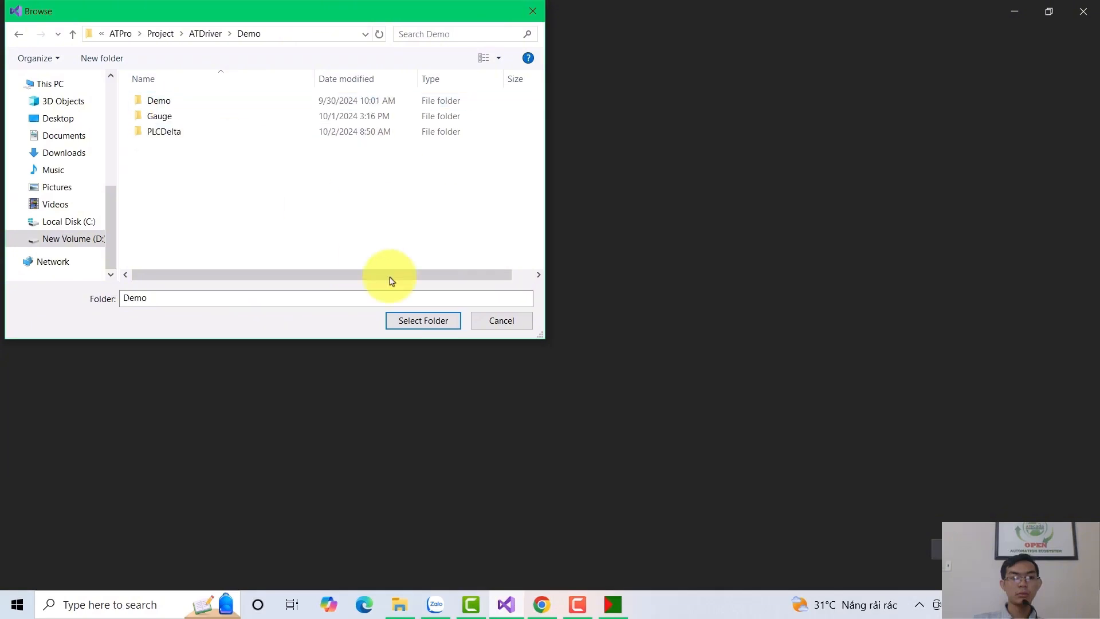
pyautogui.click(423, 320)
# Name the project PLCMitsu and create it with .NET Framework 4.5.
pyautogui.moveTo(176, 140); pyautogui.dragTo(42, 143)
pyautogui.write('PLCMits')
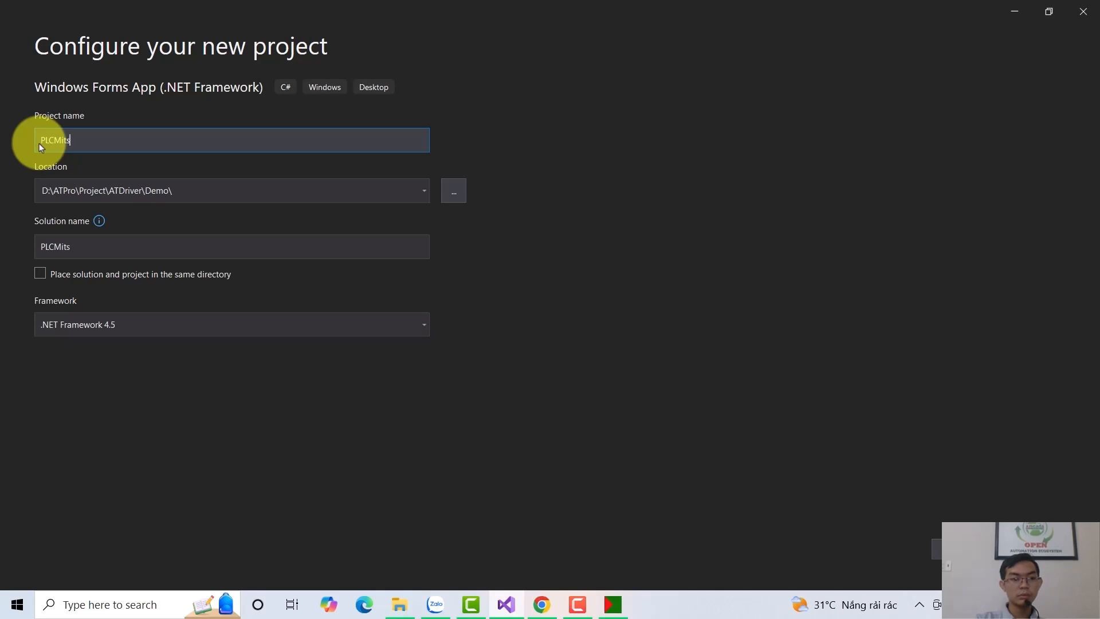
pyautogui.write('s')
pyautogui.press('BackSpace')
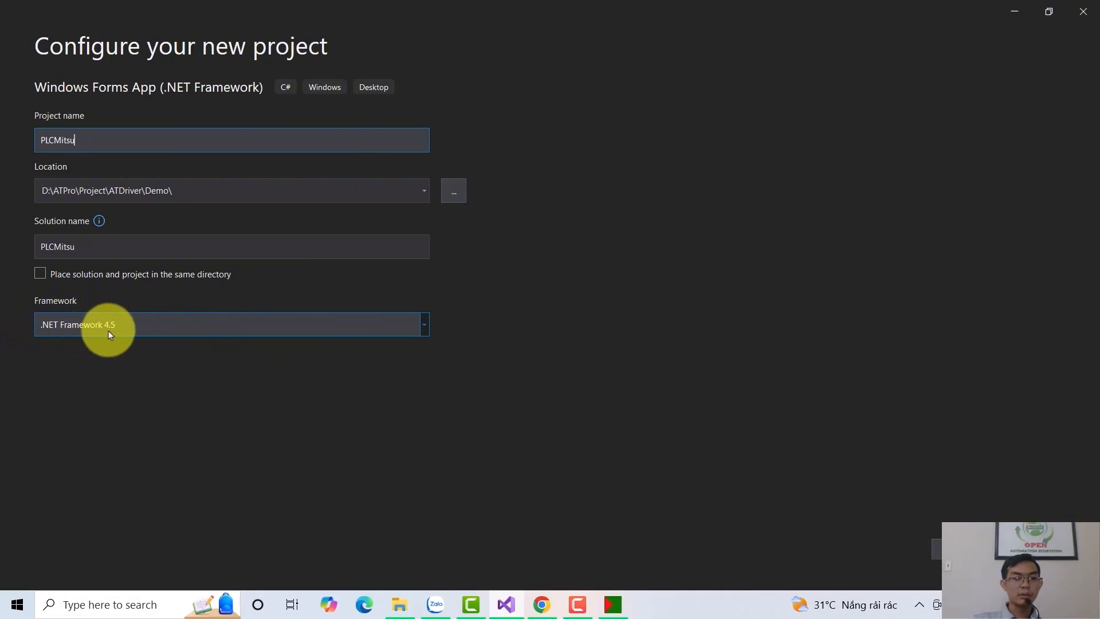
pyautogui.click(681, 357)
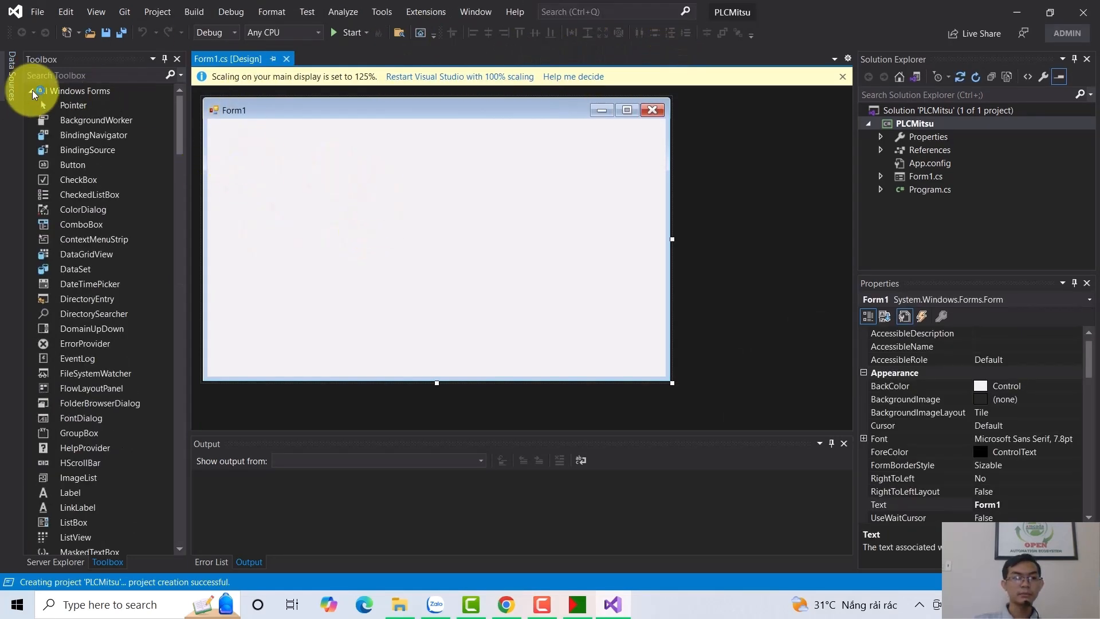
# Collapse the standard control groups in the toolbox and leave the ATSCADA_iTools group expanded.
pyautogui.click(32, 90)
pyautogui.click(32, 105)
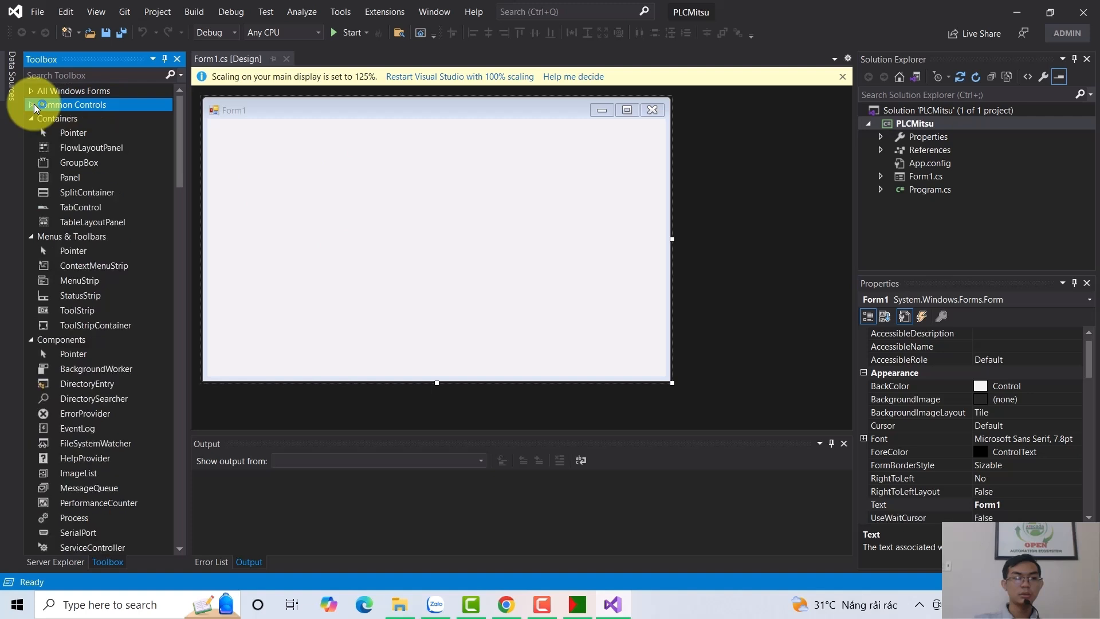
pyautogui.click(32, 118)
pyautogui.click(32, 132)
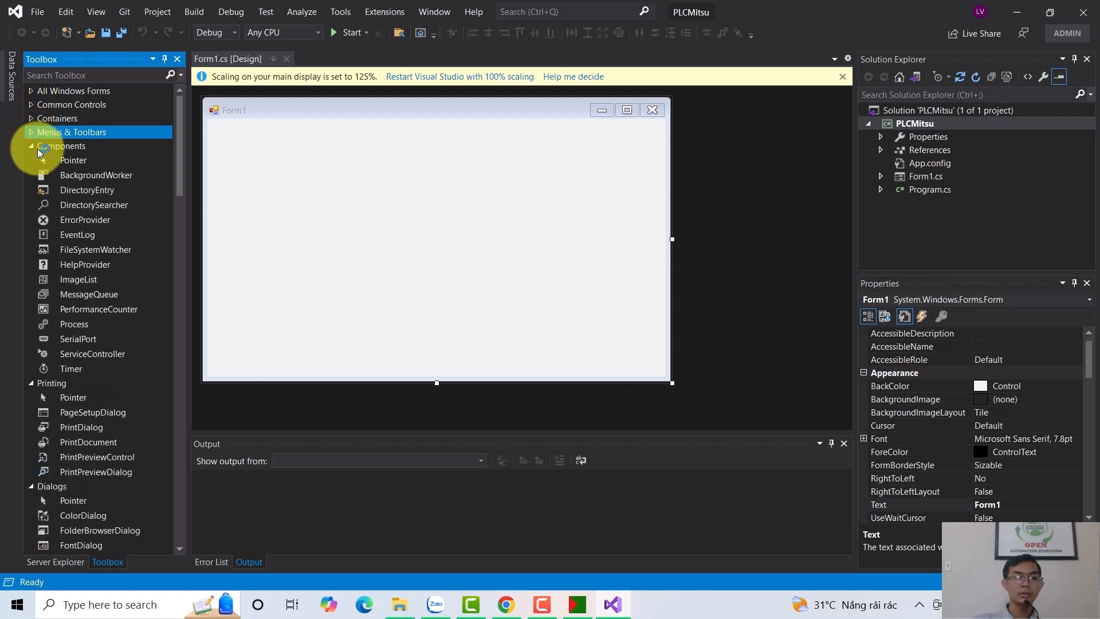
pyautogui.click(32, 145)
pyautogui.click(32, 160)
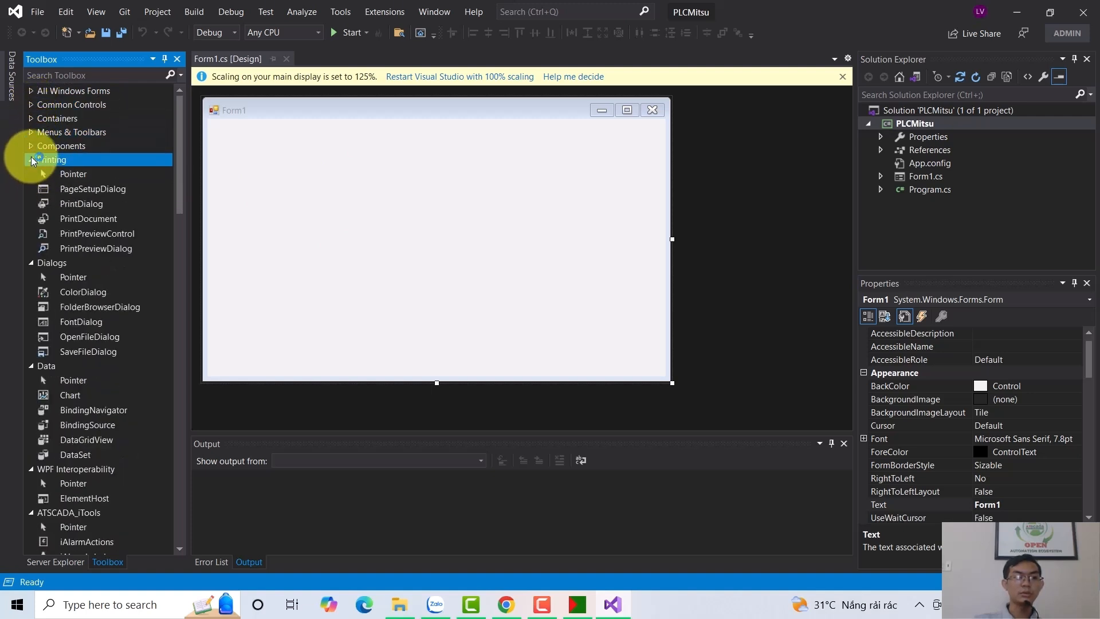
pyautogui.click(32, 173)
pyautogui.click(32, 187)
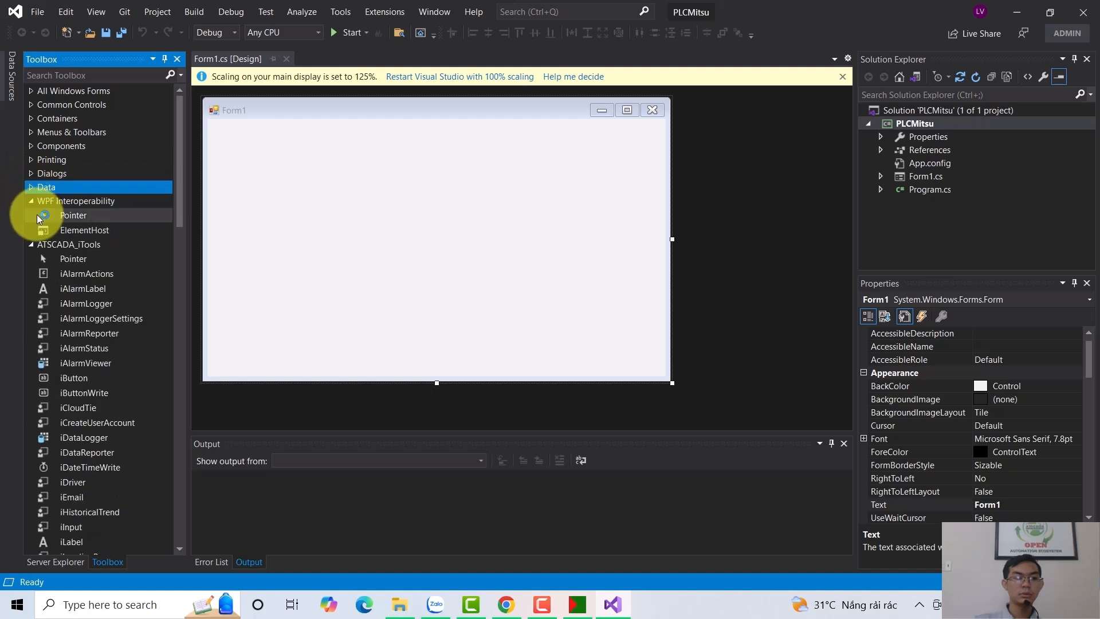
pyautogui.click(32, 201)
pyautogui.click(32, 214)
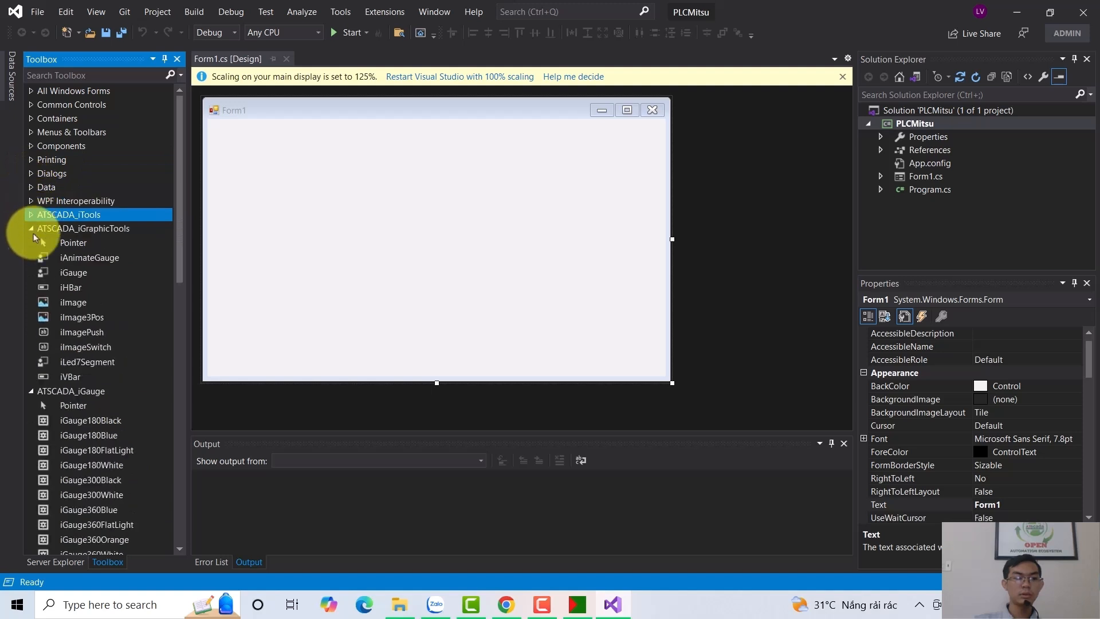
pyautogui.click(31, 230)
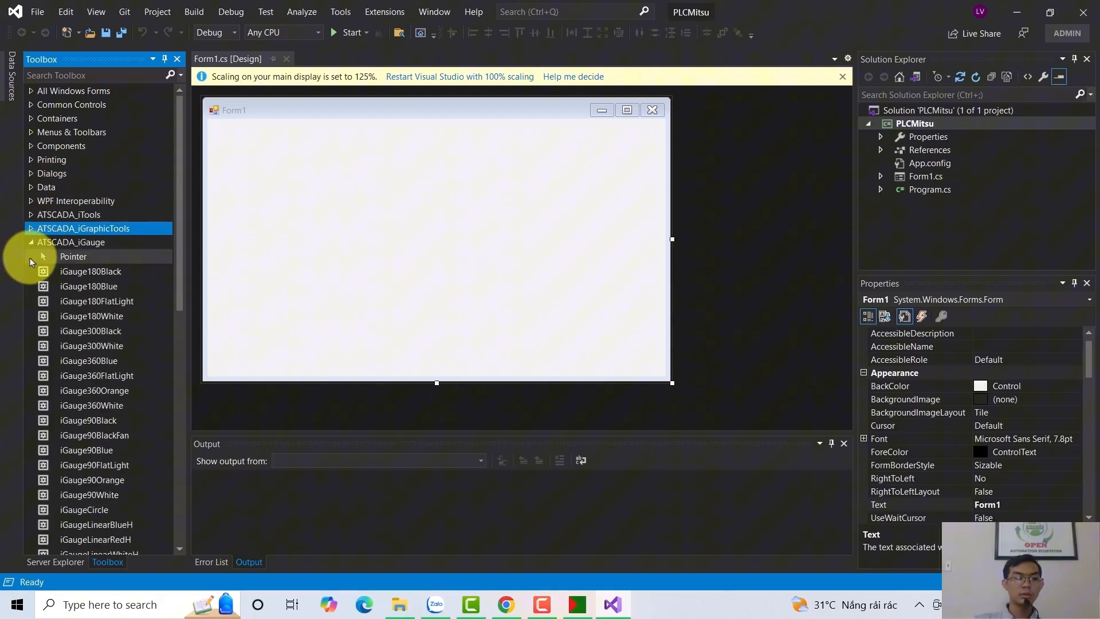
pyautogui.click(31, 229)
pyautogui.click(31, 215)
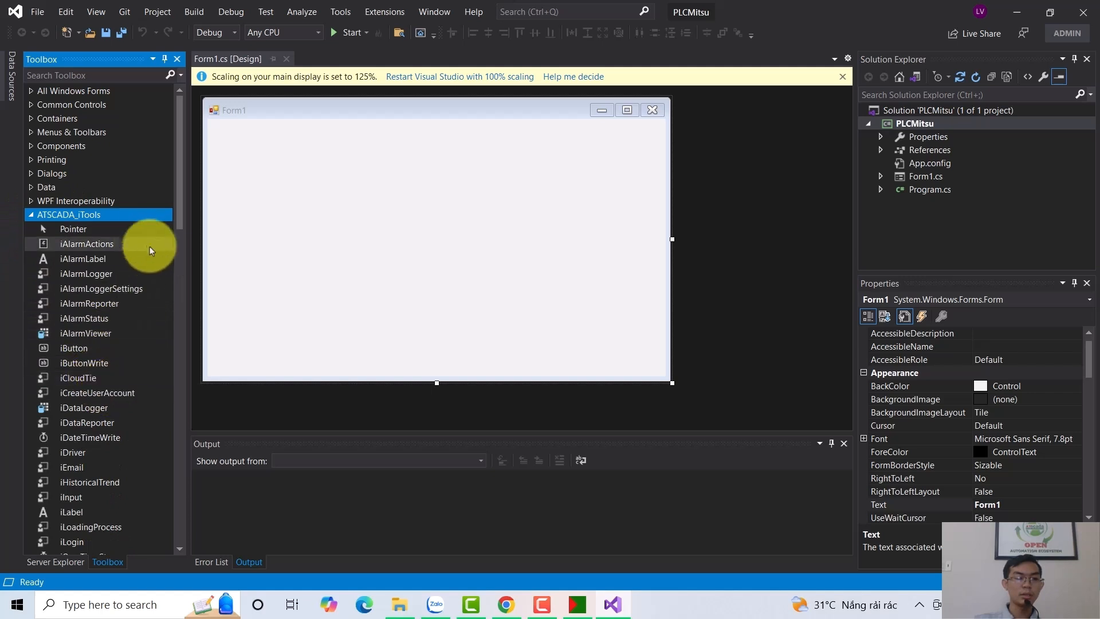
# Add an iDriver component to Form1 and place an iLabel at about 508, 60 in the form's upper right area.
pyautogui.click(88, 452)
pyautogui.moveTo(88, 454); pyautogui.dragTo(431, 246)
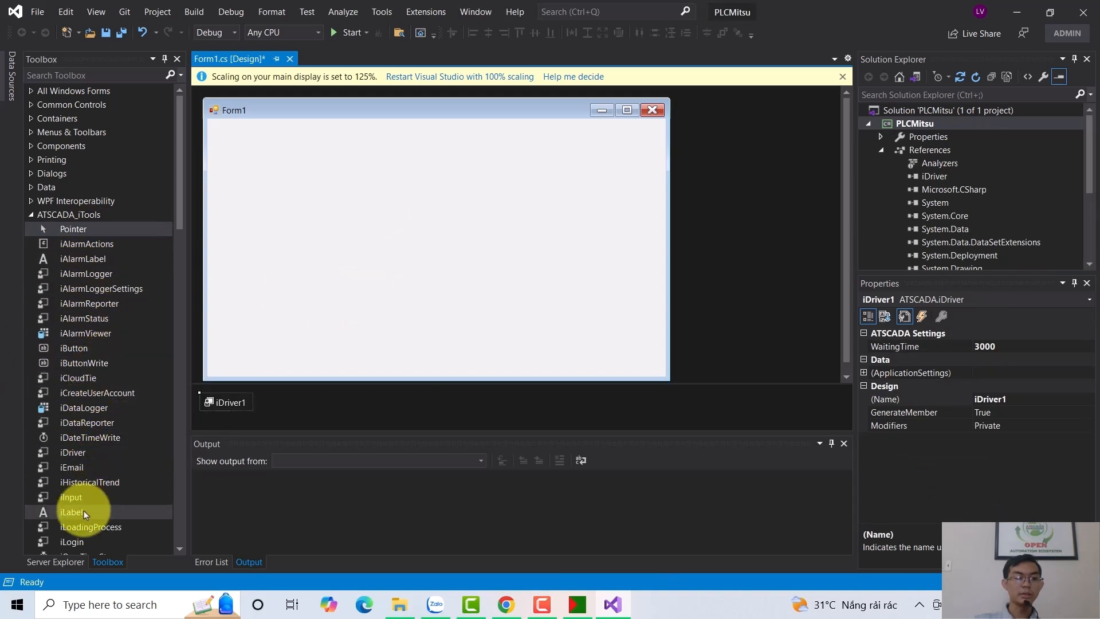
pyautogui.click(73, 515)
pyautogui.click(488, 231)
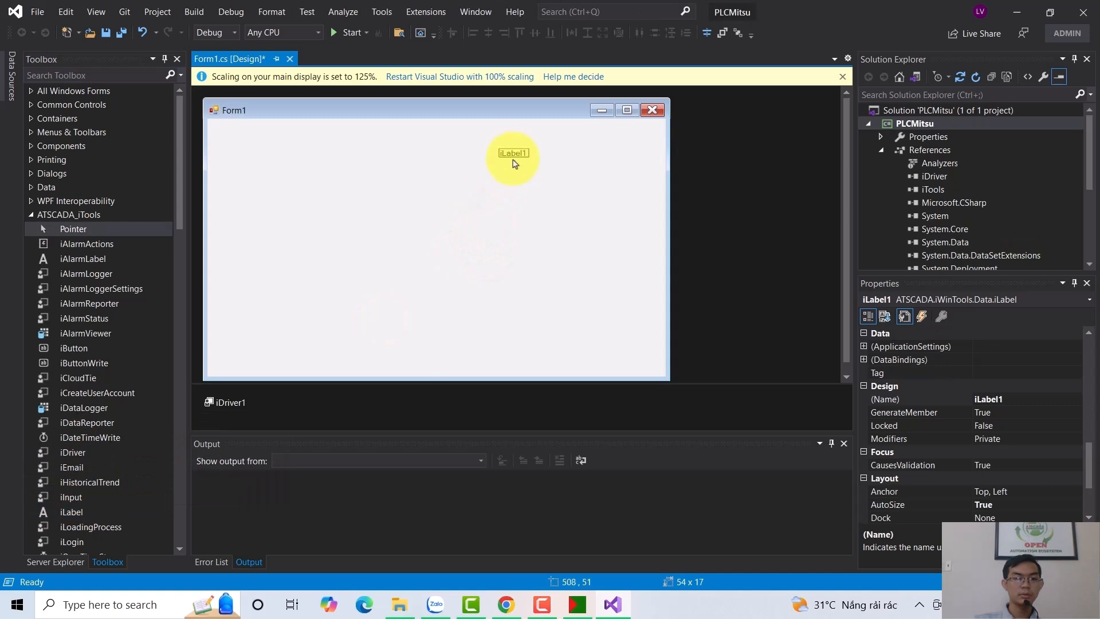
# Set the iLabel's font to Microsoft Sans Serif, Regular, size 24.
pyautogui.scroll(-3, 1034, 428)
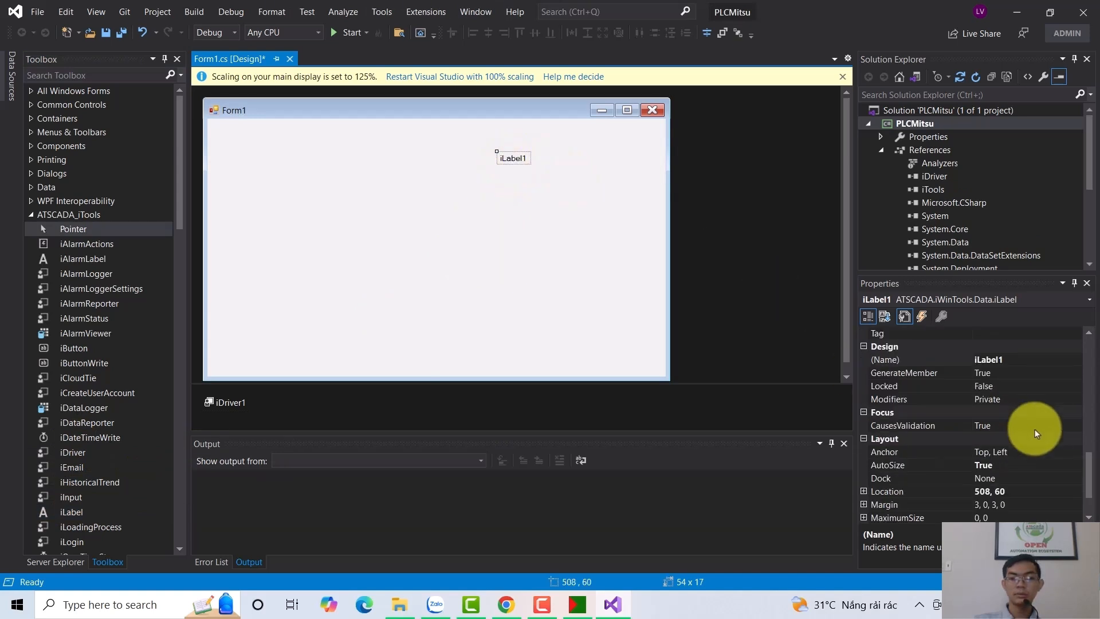
pyautogui.scroll(8, 1025, 406)
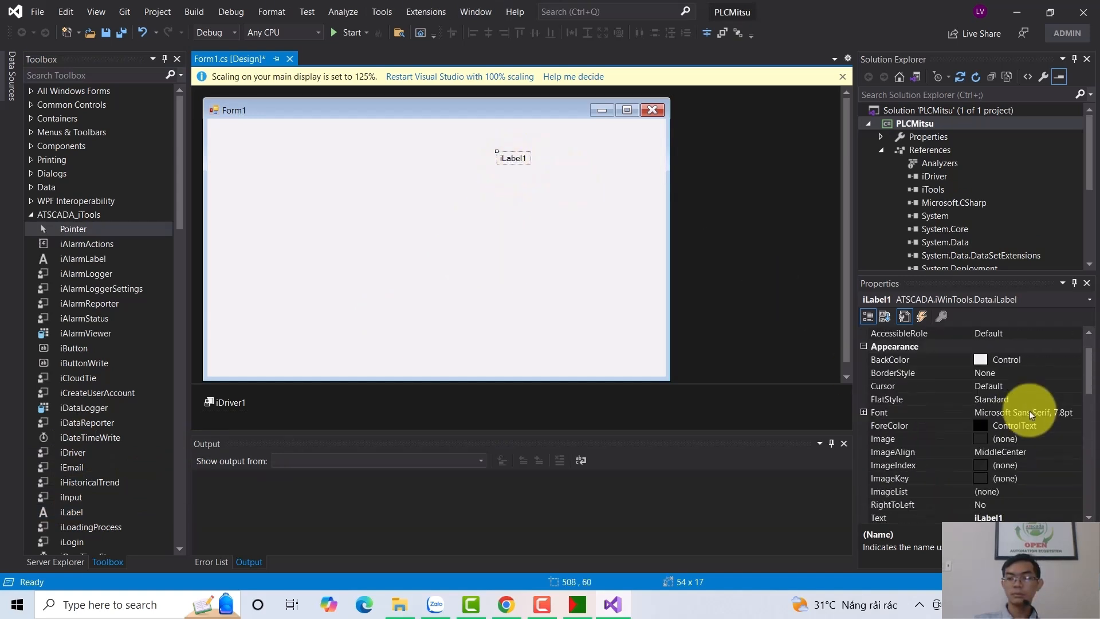
pyautogui.click(1077, 412)
pyautogui.click(1077, 412)
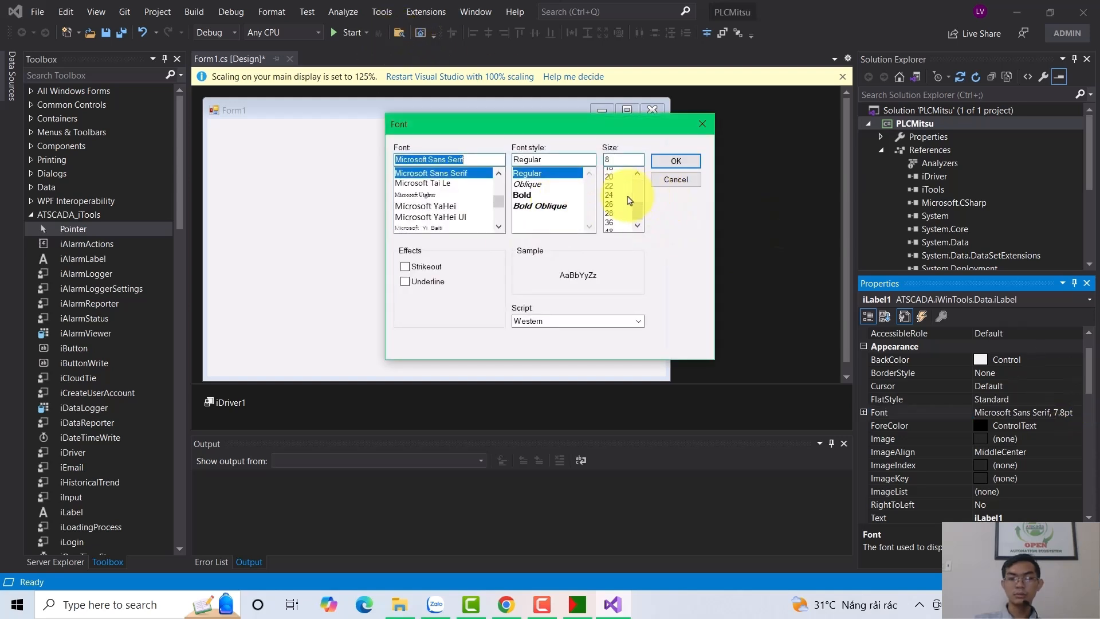
pyautogui.click(610, 209)
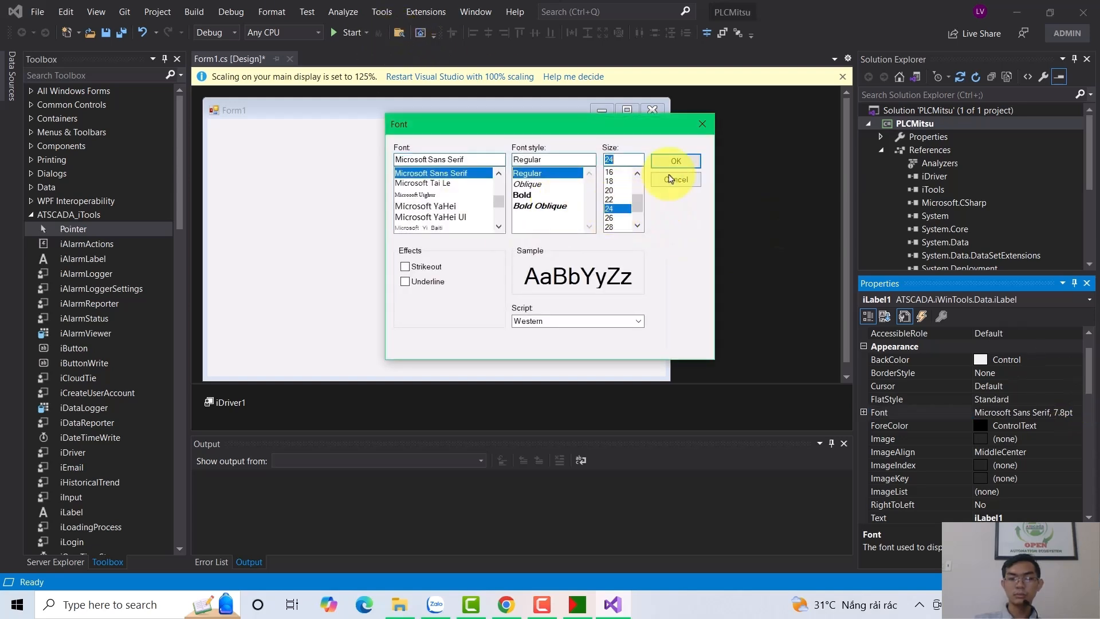
pyautogui.click(676, 161)
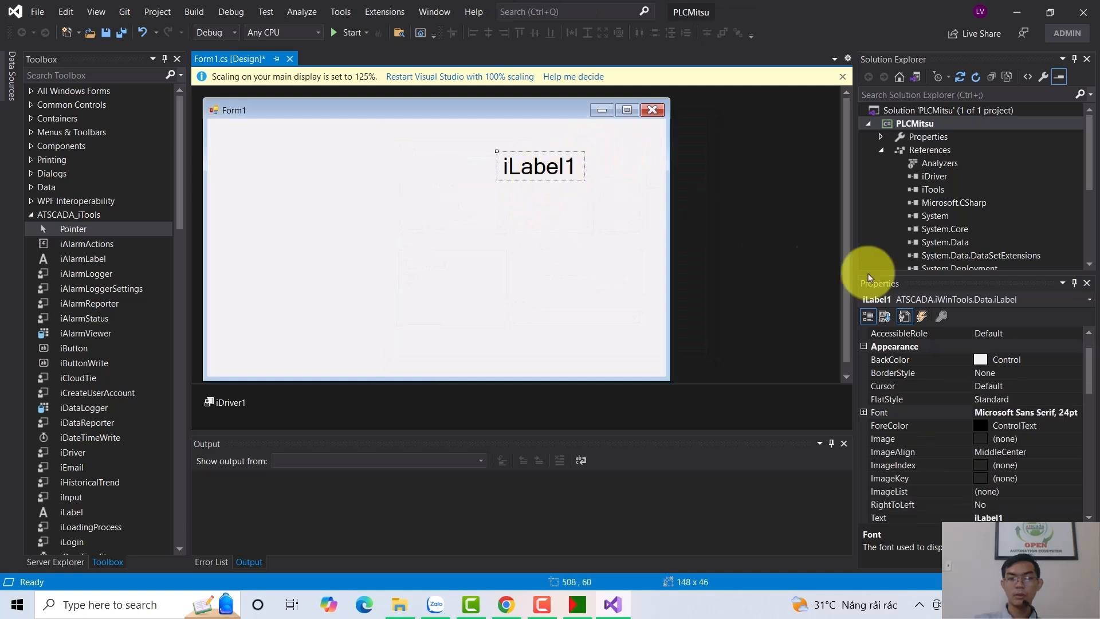
# Assign iDriver1 as the label's driver and bind it to the tag MitsubishiFX3U.D3.
pyautogui.scroll(-4, 1030, 428)
pyautogui.click(1015, 427)
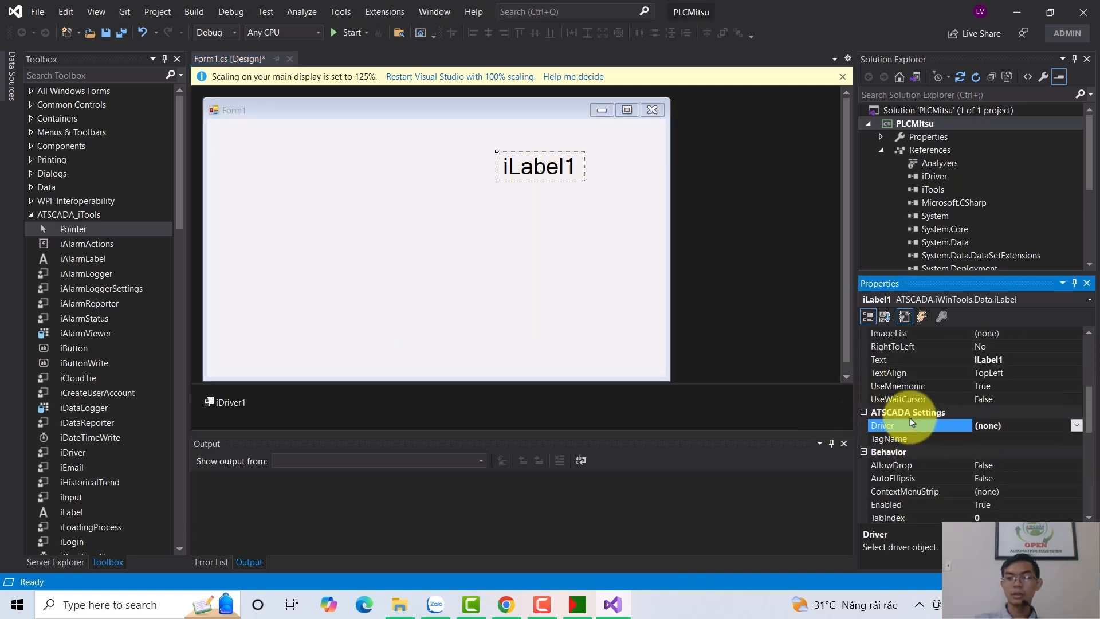
pyautogui.doubleClick(1050, 427)
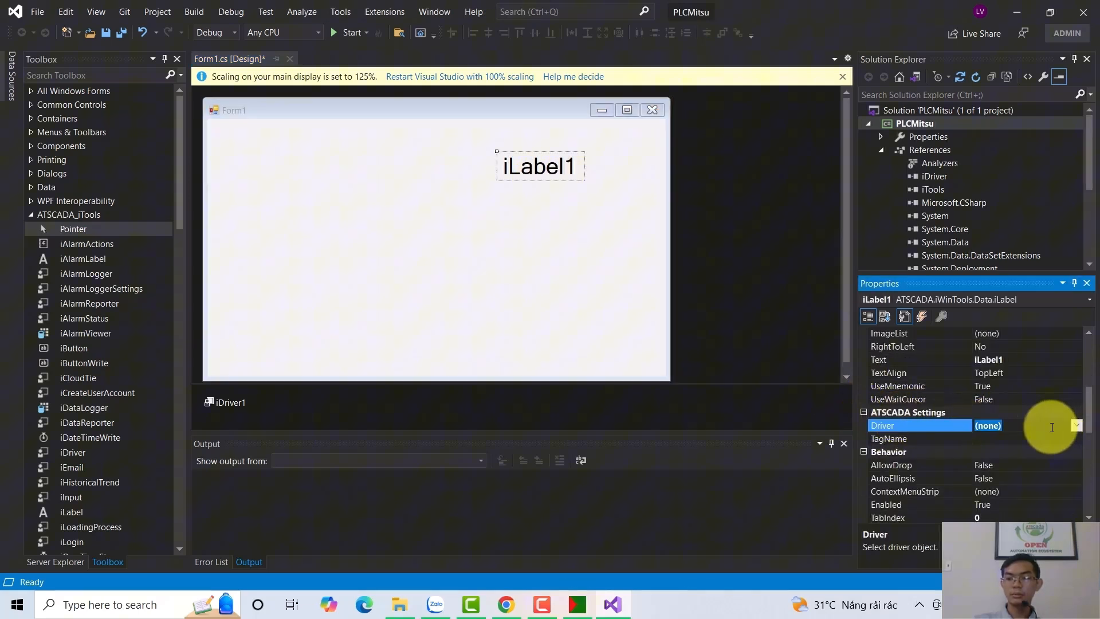
pyautogui.click(994, 438)
pyautogui.click(1077, 439)
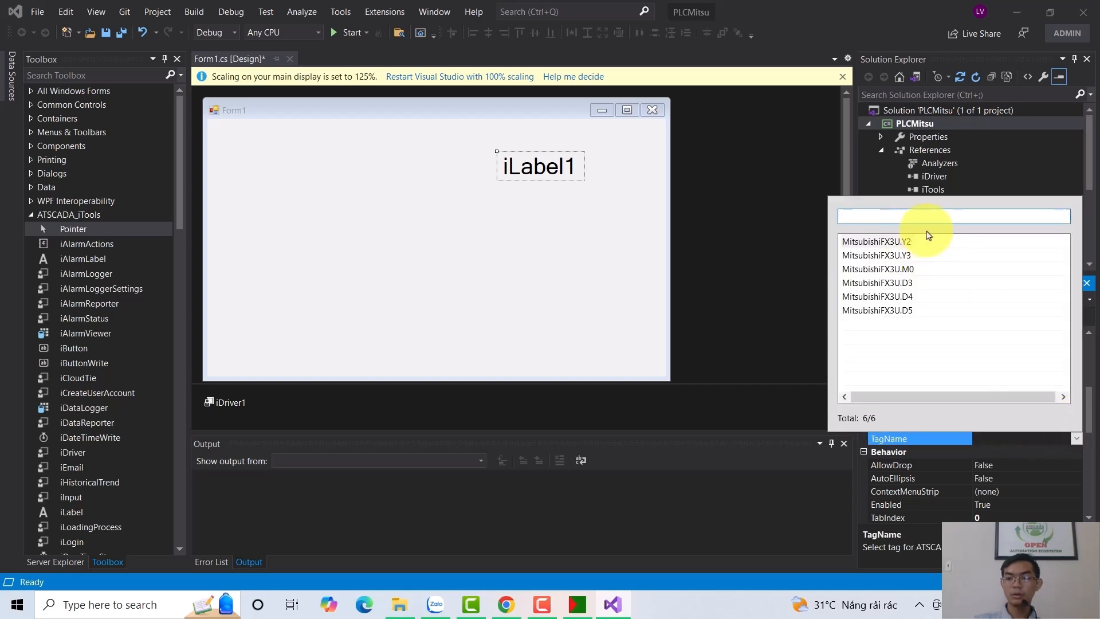
pyautogui.doubleClick(908, 288)
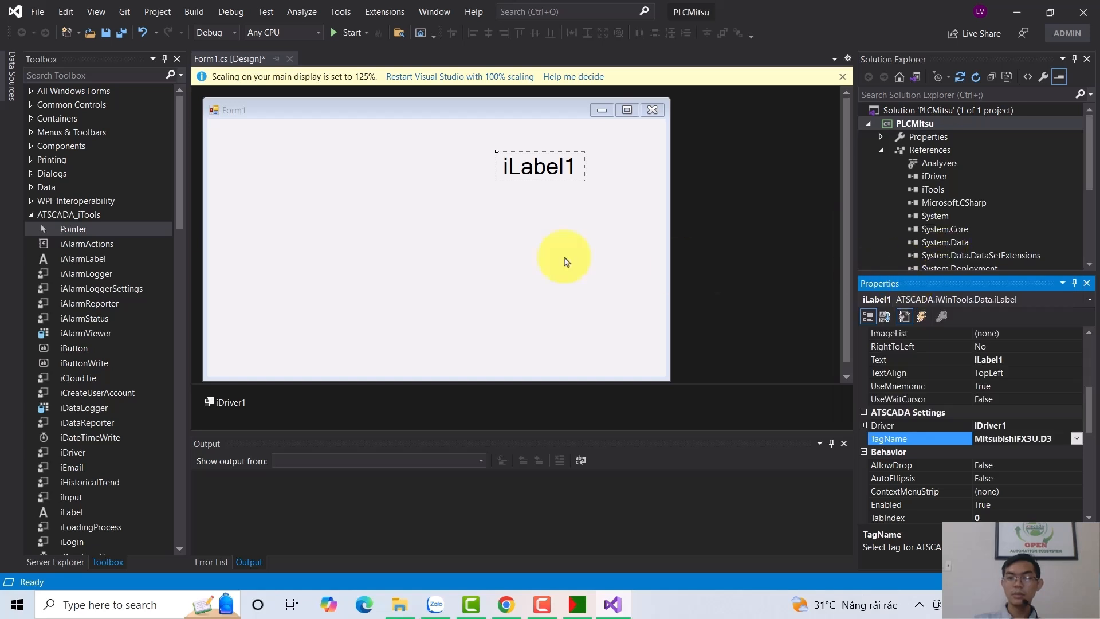
# Duplicate the label twice and stack the two copies below the original with roughly even spacing.
pyautogui.click(544, 185)
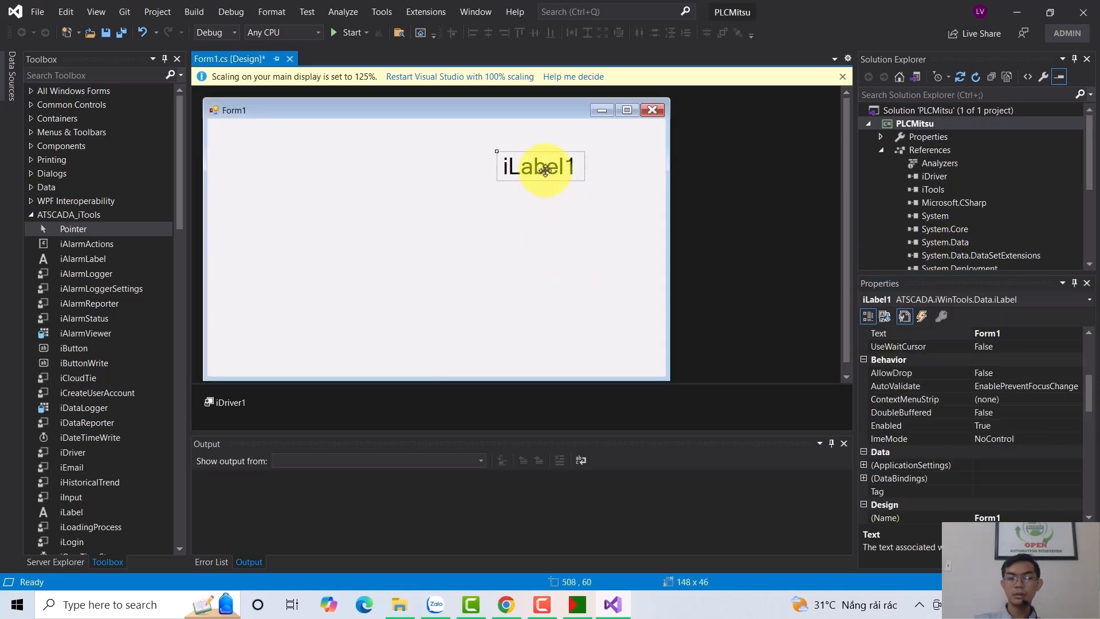
pyautogui.click(545, 169)
pyautogui.hotkey('ctrl', 'v')
pyautogui.moveTo(429, 255); pyautogui.dragTo(539, 224)
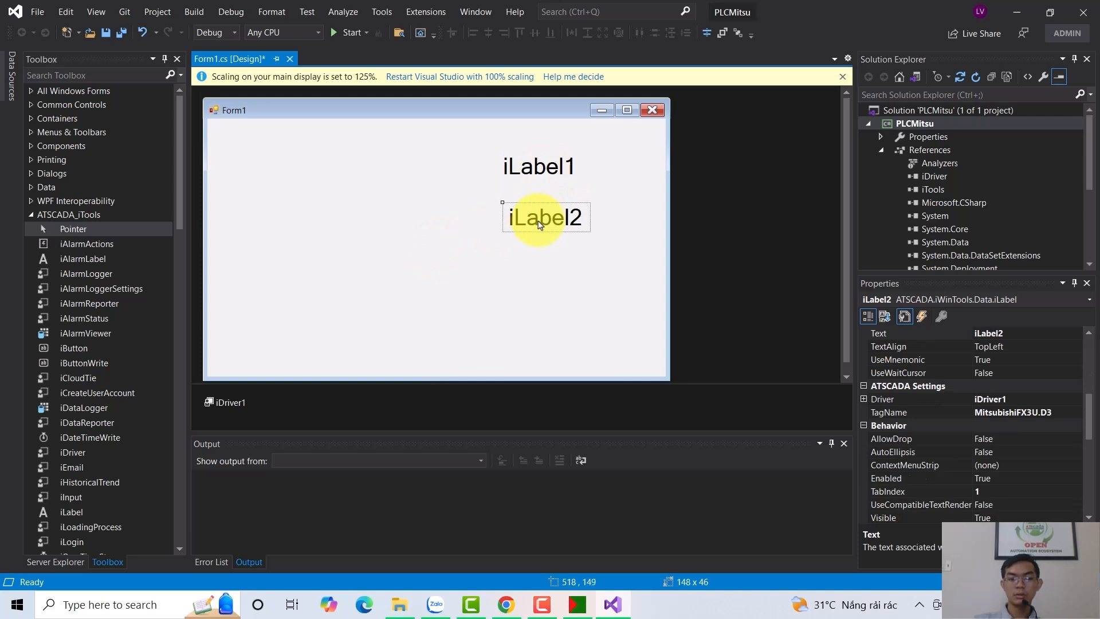
pyautogui.hotkey('ctrl', 'v')
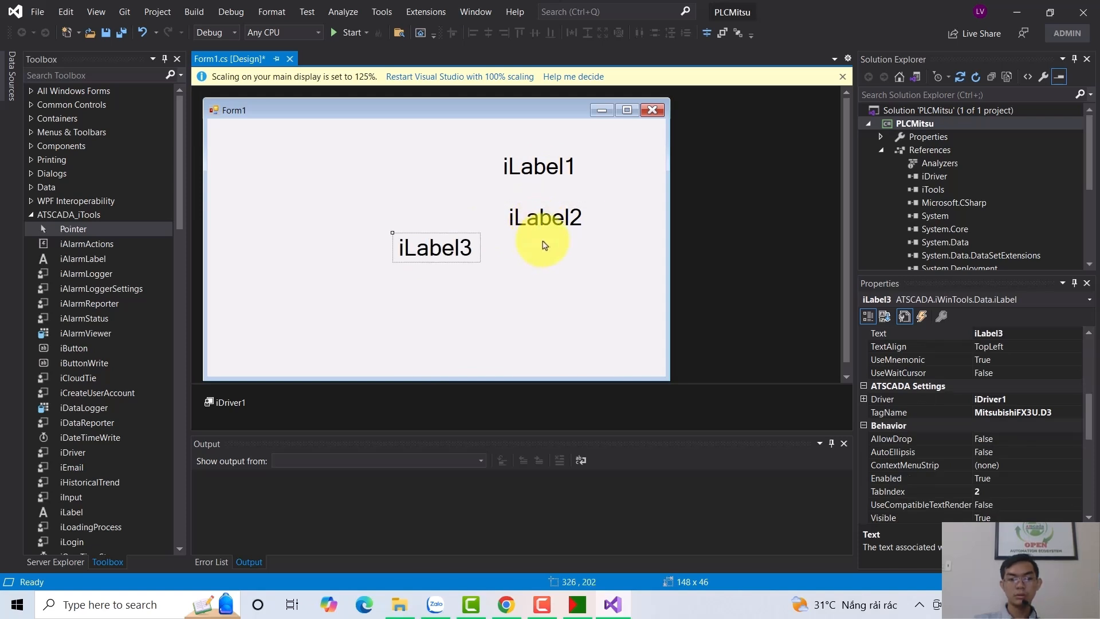
pyautogui.moveTo(422, 239); pyautogui.dragTo(533, 268)
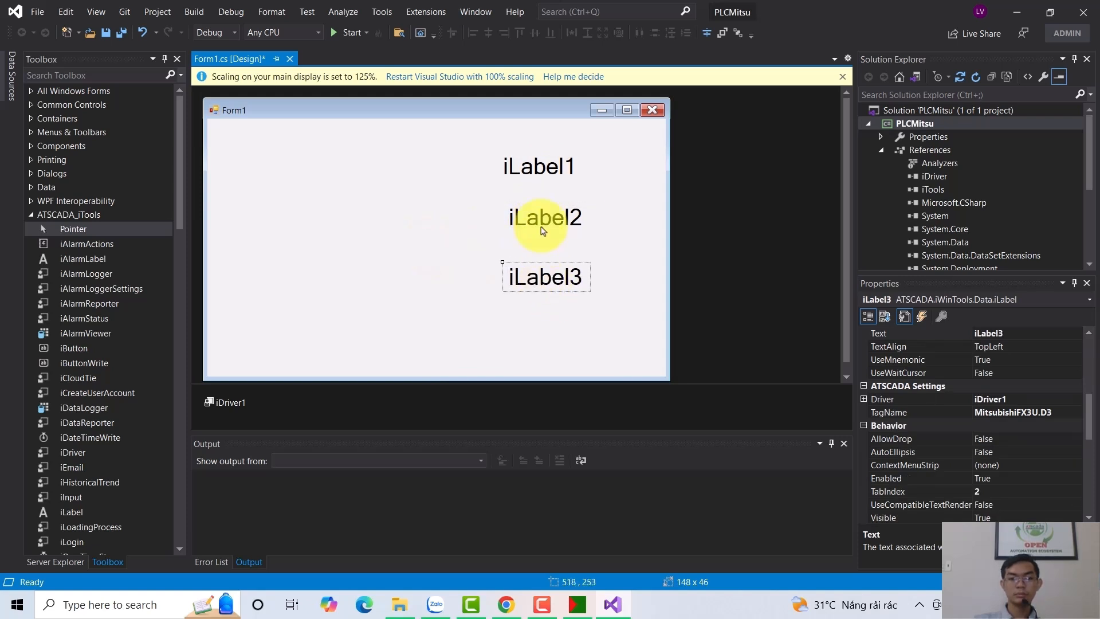
pyautogui.moveTo(543, 215); pyautogui.dragTo(545, 218)
pyautogui.click(547, 279)
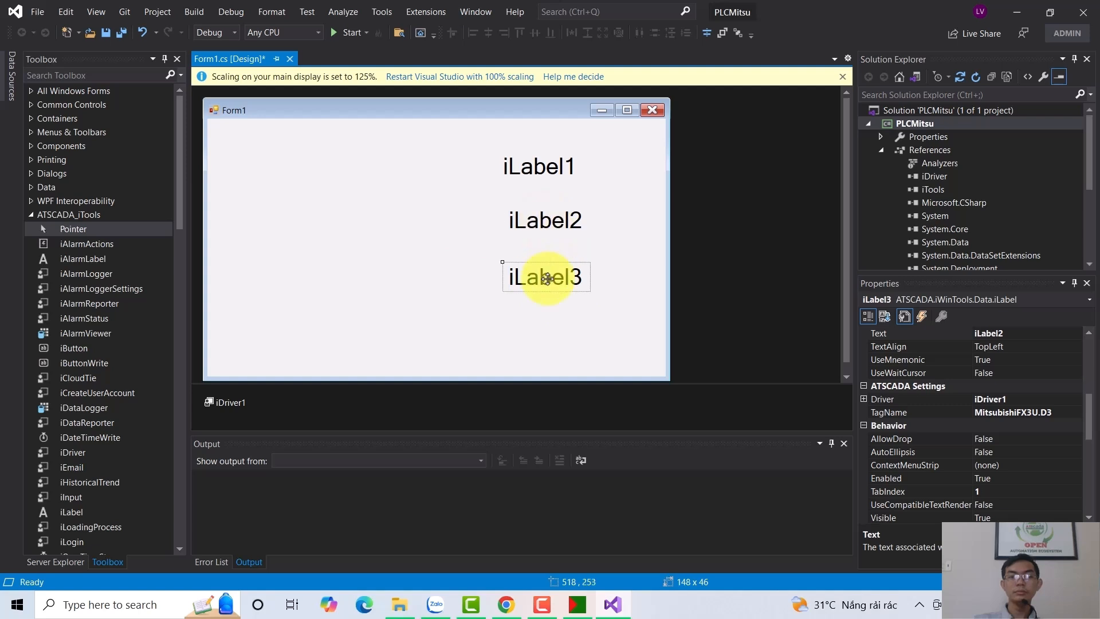
pyautogui.moveTo(553, 280)
pyautogui.mouseDown()
pyautogui.moveTo(554, 295)
pyautogui.moveTo(554, 275)
pyautogui.mouseUp()
# Align the left edges of the three labels and move them together slightly down and to the right.
pyautogui.click(628, 200)
pyautogui.moveTo(614, 308); pyautogui.dragTo(496, 140)
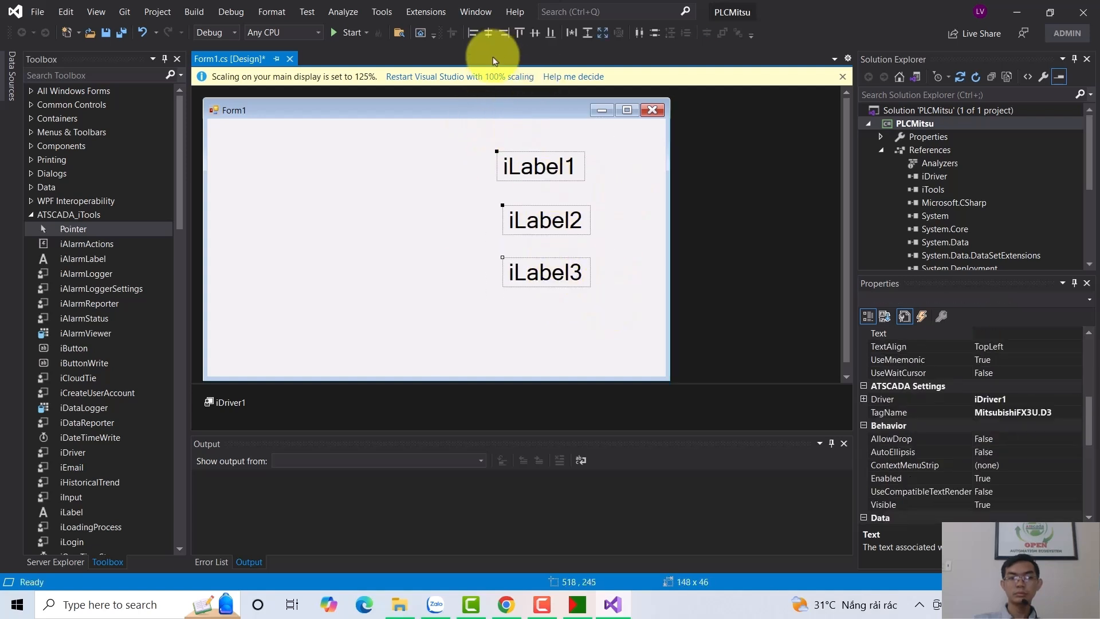
pyautogui.click(472, 35)
pyautogui.click(626, 290)
pyautogui.moveTo(630, 321); pyautogui.dragTo(450, 144)
pyautogui.moveTo(549, 216); pyautogui.dragTo(553, 240)
pyautogui.click(615, 269)
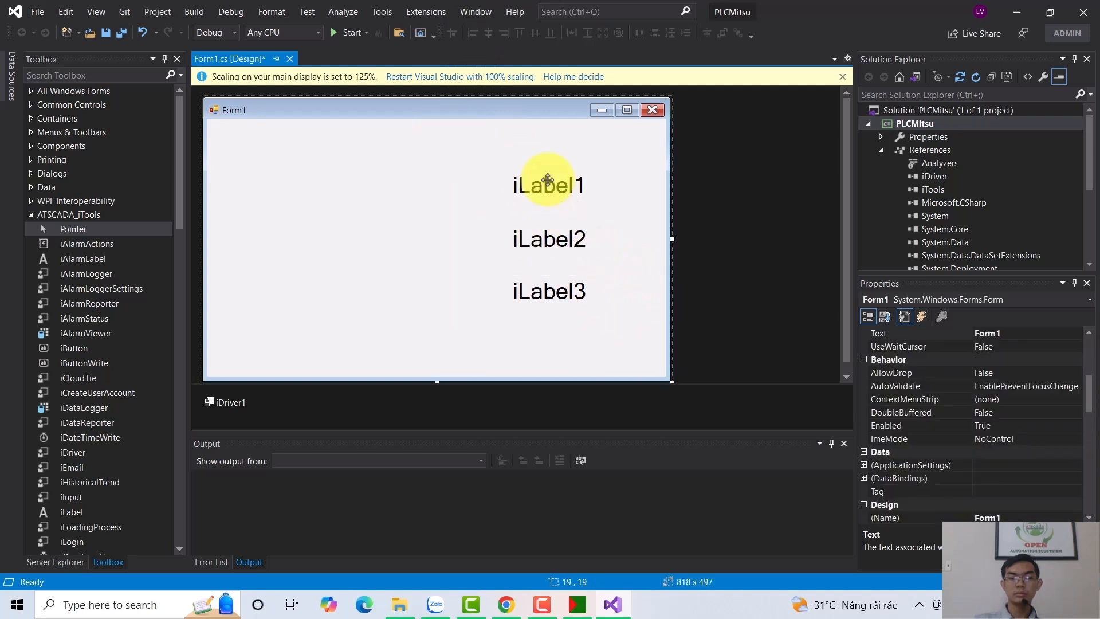
# Bind iLabel2 to the tag MitsubishiFX3U.D4.
pyautogui.click(547, 179)
pyautogui.click(573, 243)
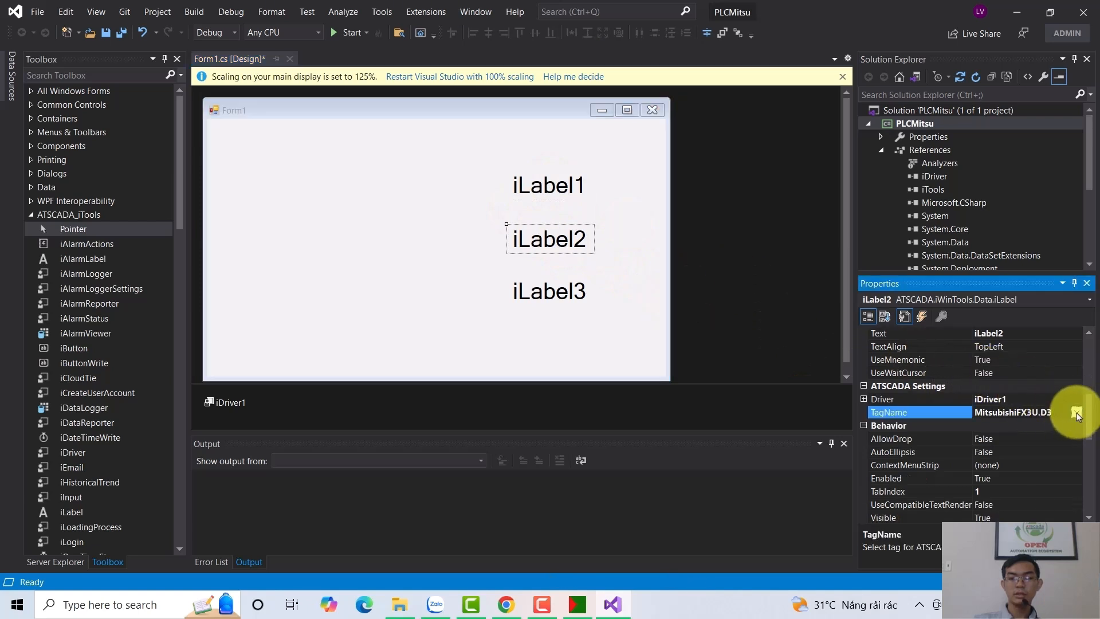
pyautogui.click(1076, 412)
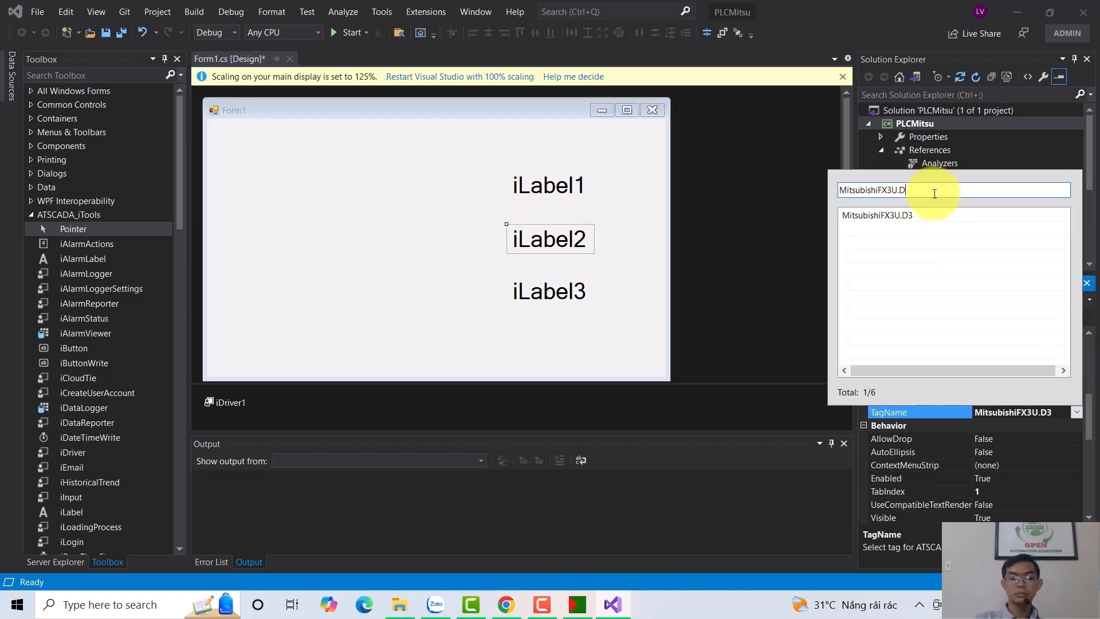
pyautogui.doubleClick(877, 228)
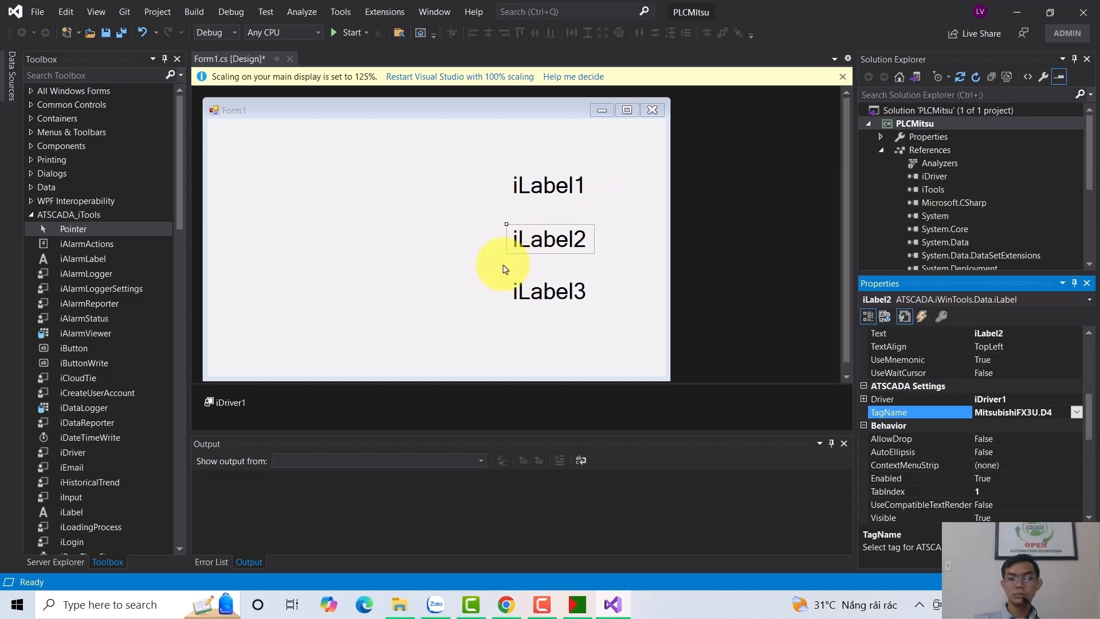
# Bind iLabel3 to the tag MitsubishiFX3U.D5.
pyautogui.click(535, 293)
pyautogui.click(1075, 412)
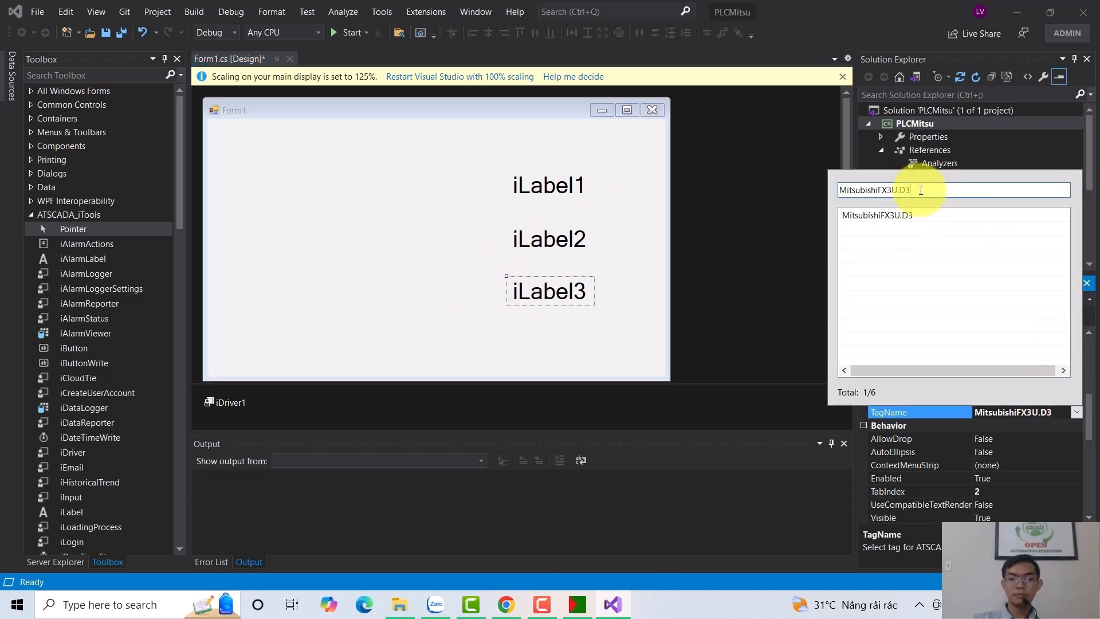
pyautogui.write('5')
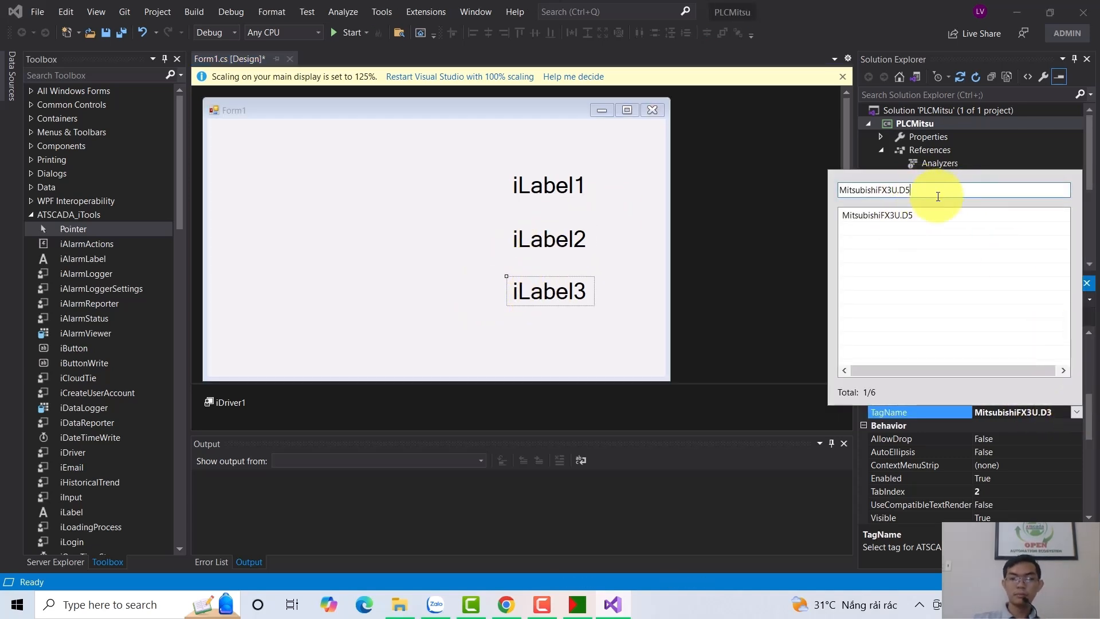
pyautogui.doubleClick(905, 216)
pyautogui.click(421, 239)
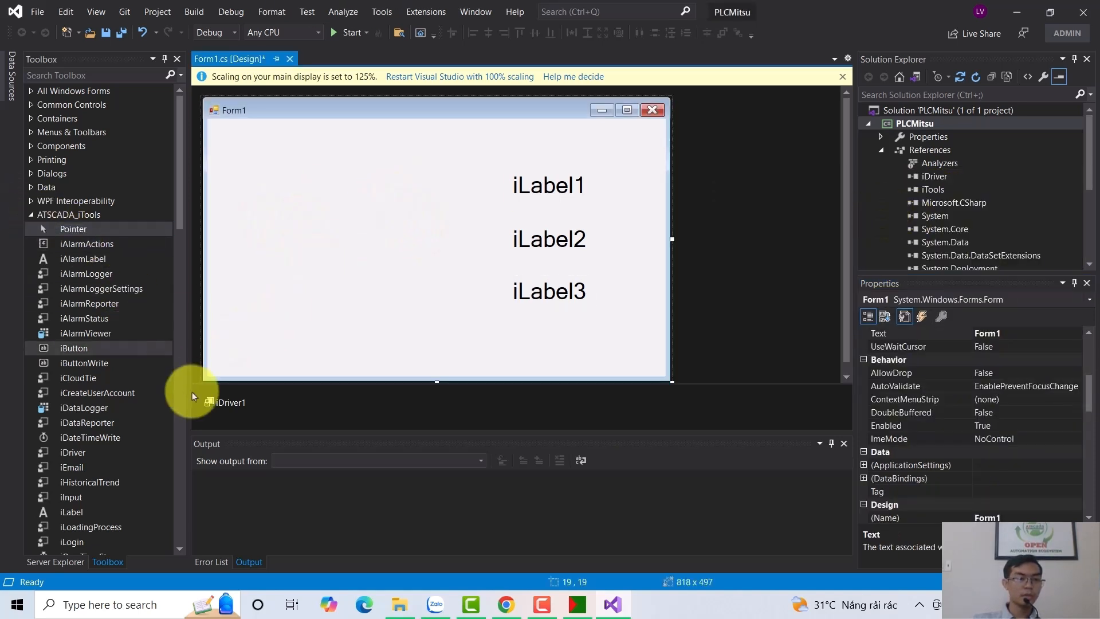
# Add an iButton control to Form1 and place it near the form's upper-left corner, at about 59, 67.
pyautogui.click(89, 350)
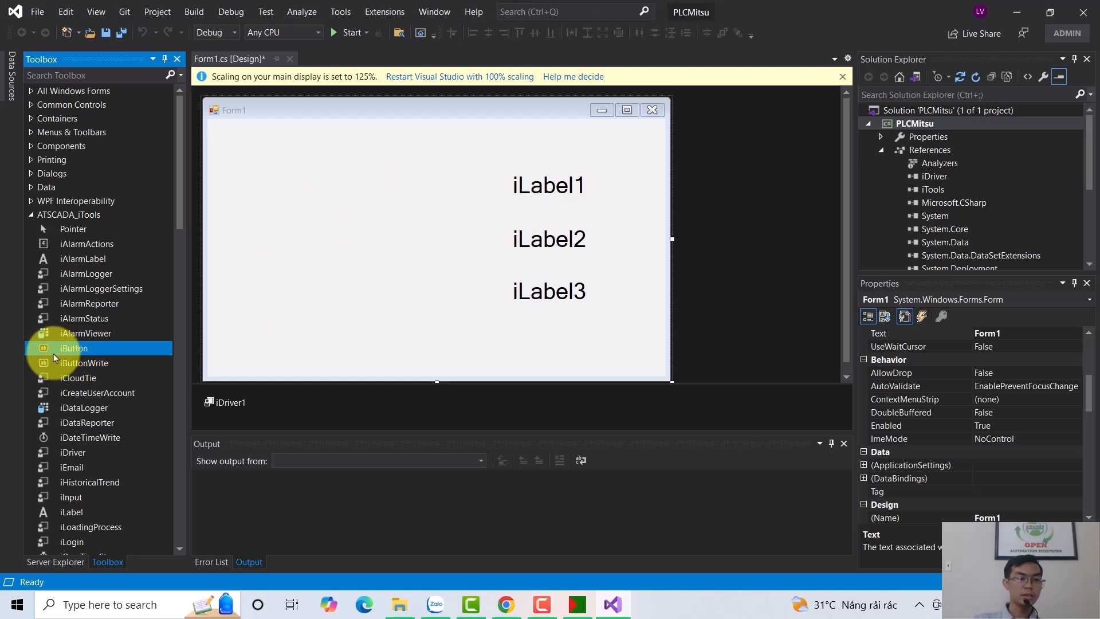
pyautogui.click(356, 252)
pyautogui.moveTo(351, 251); pyautogui.dragTo(260, 162)
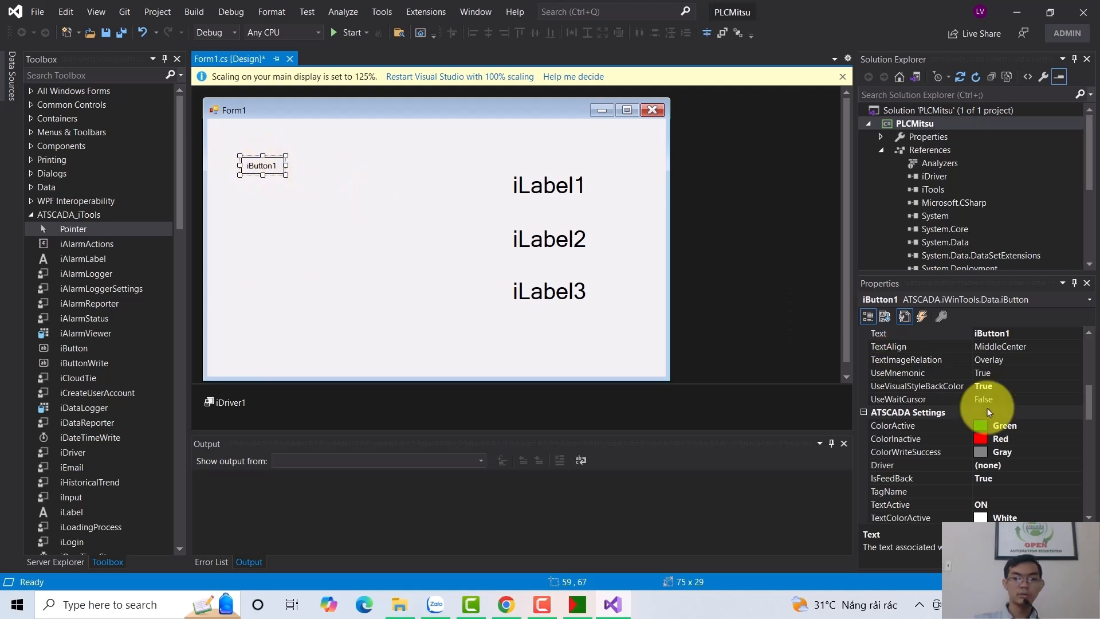
# Assign iDriver1 as iButton1's driver and bind the button to the tag MitsubishiFX3U.Y2.
pyautogui.scroll(-1, 1031, 414)
pyautogui.click(1024, 452)
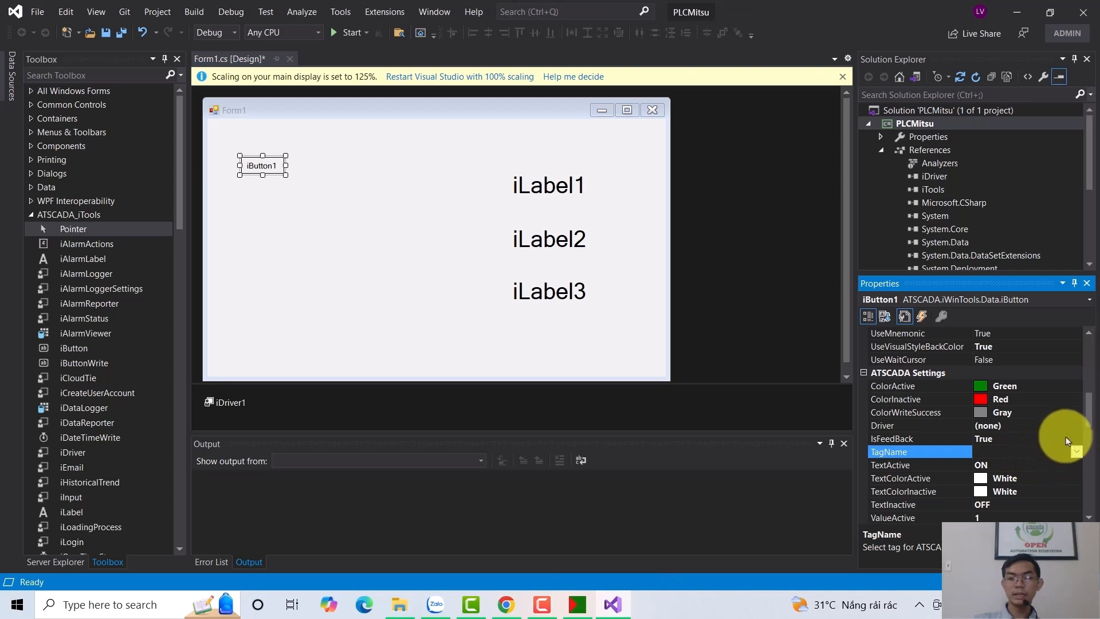
pyautogui.doubleClick(1043, 421)
pyautogui.click(1076, 452)
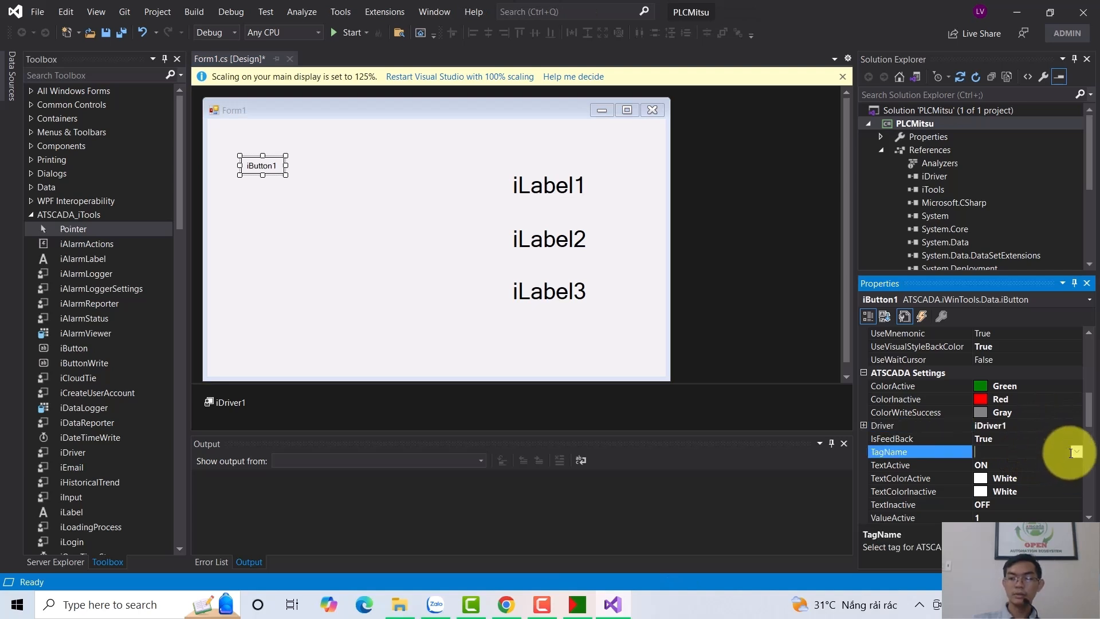
pyautogui.click(1077, 453)
pyautogui.click(905, 253)
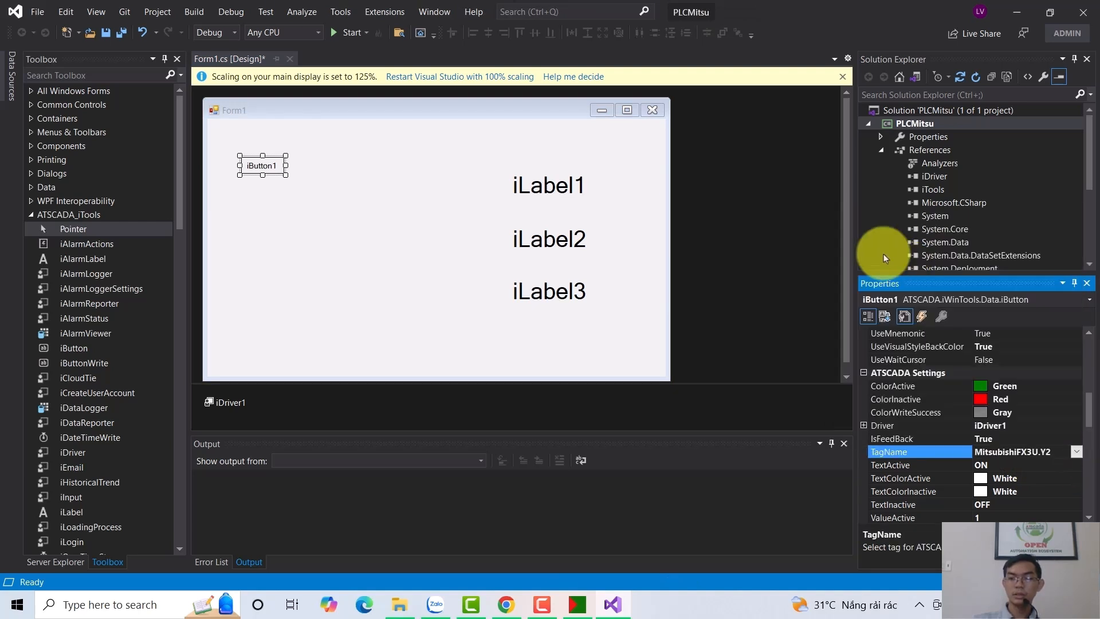
# Duplicate iButton1, align the copy directly below the original, and shift both buttons slightly down.
pyautogui.click(263, 164)
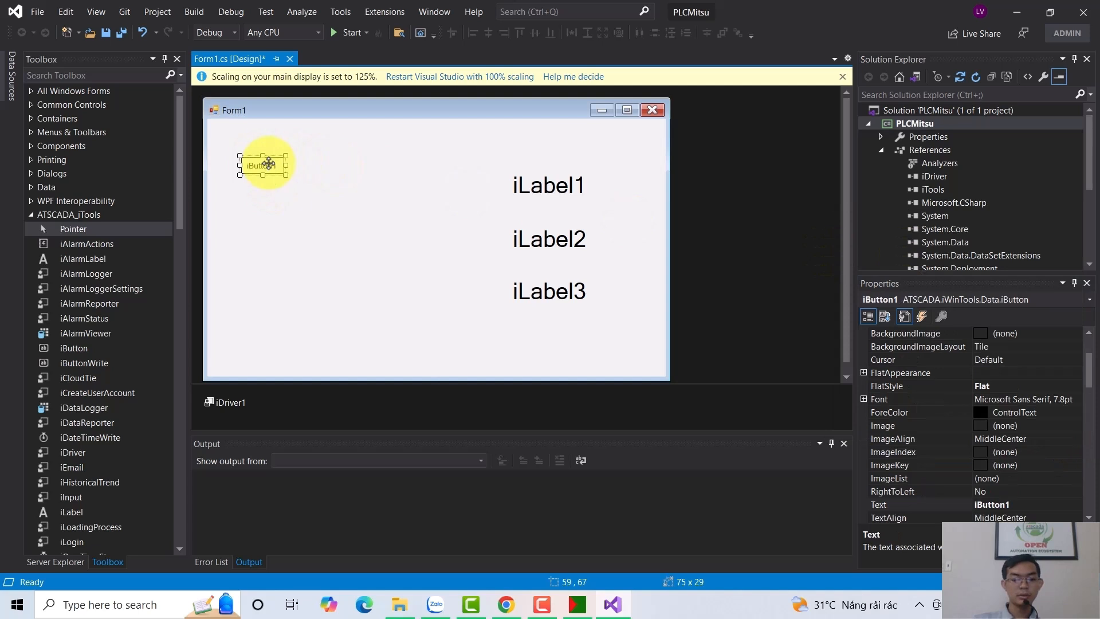
pyautogui.moveTo(447, 255); pyautogui.dragTo(261, 290)
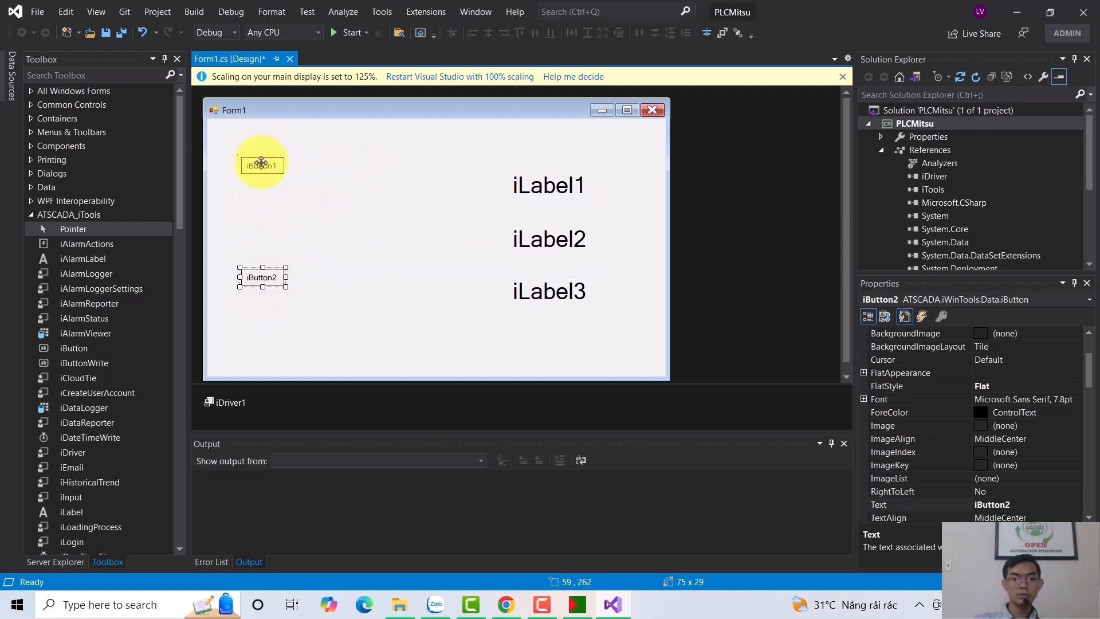
pyautogui.moveTo(261, 165); pyautogui.dragTo(261, 190)
pyautogui.moveTo(266, 276); pyautogui.dragTo(267, 295)
# Bind iButton2 to the tag MitsubishiFX3U.Y3.
pyautogui.scroll(-1, 1018, 401)
pyautogui.scroll(-3, 1030, 428)
pyautogui.scroll(3, 1030, 427)
pyautogui.scroll(-6, 1032, 433)
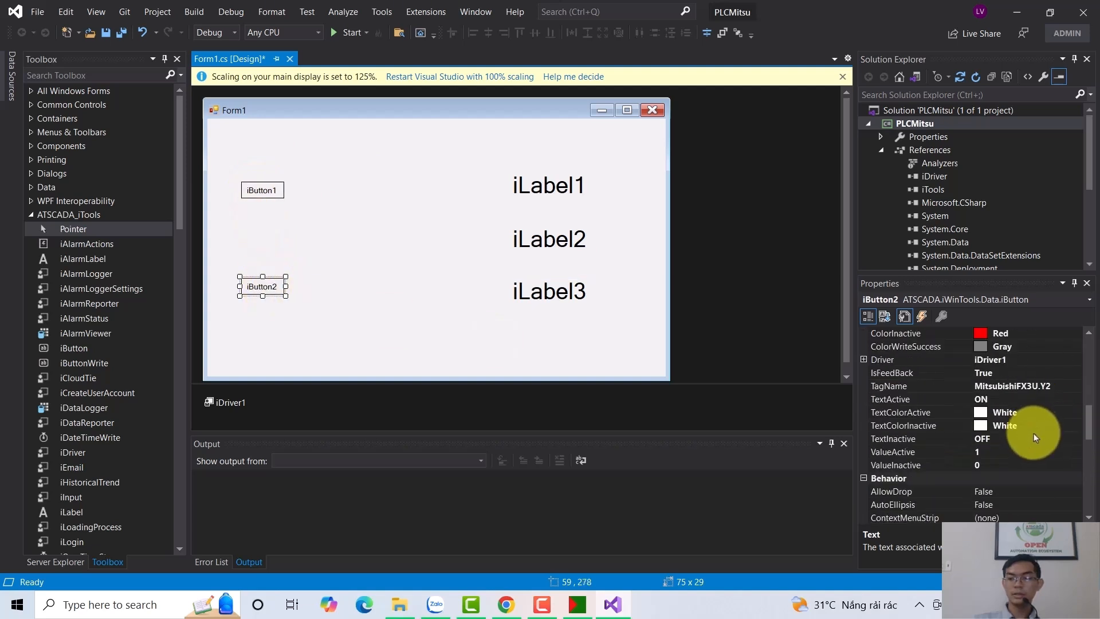
pyautogui.click(1067, 390)
pyautogui.click(1076, 385)
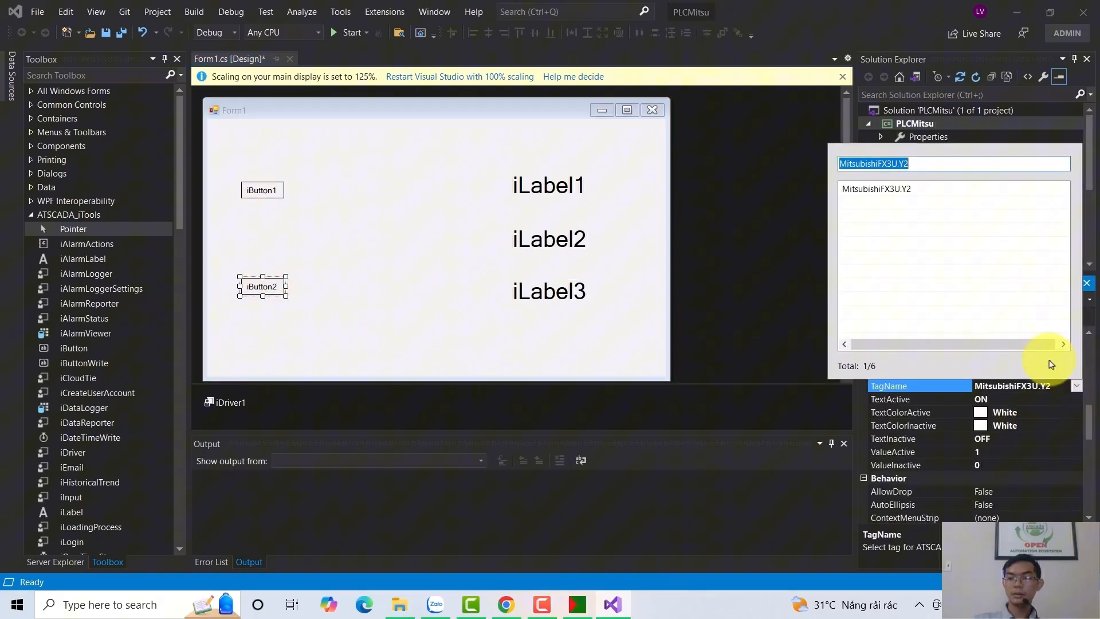
pyautogui.click(920, 165)
pyautogui.press('Return')
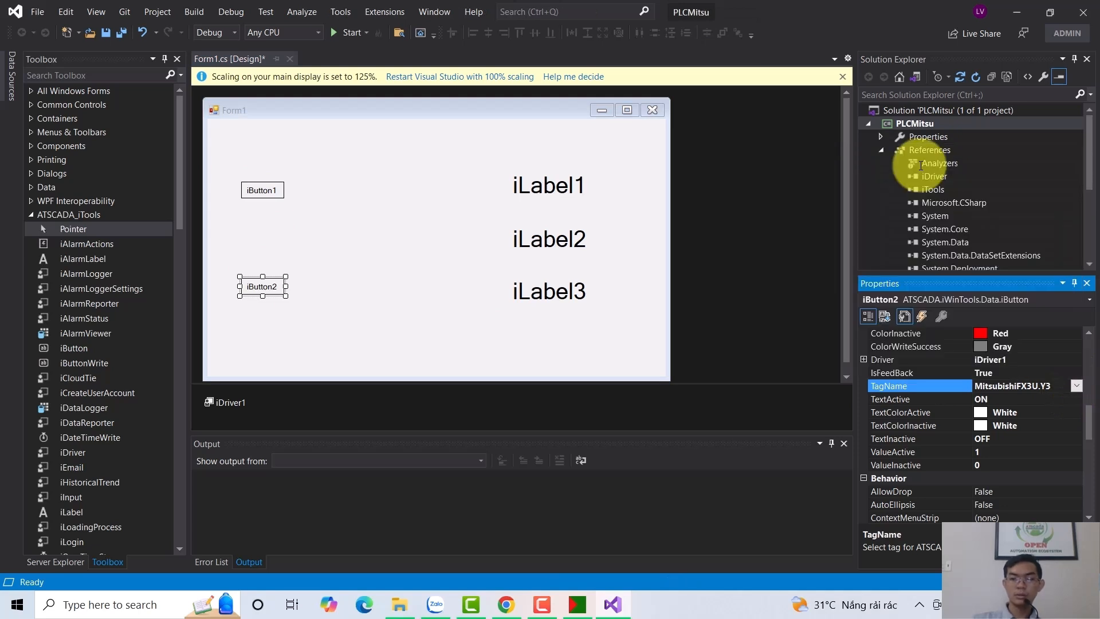
pyautogui.click(298, 249)
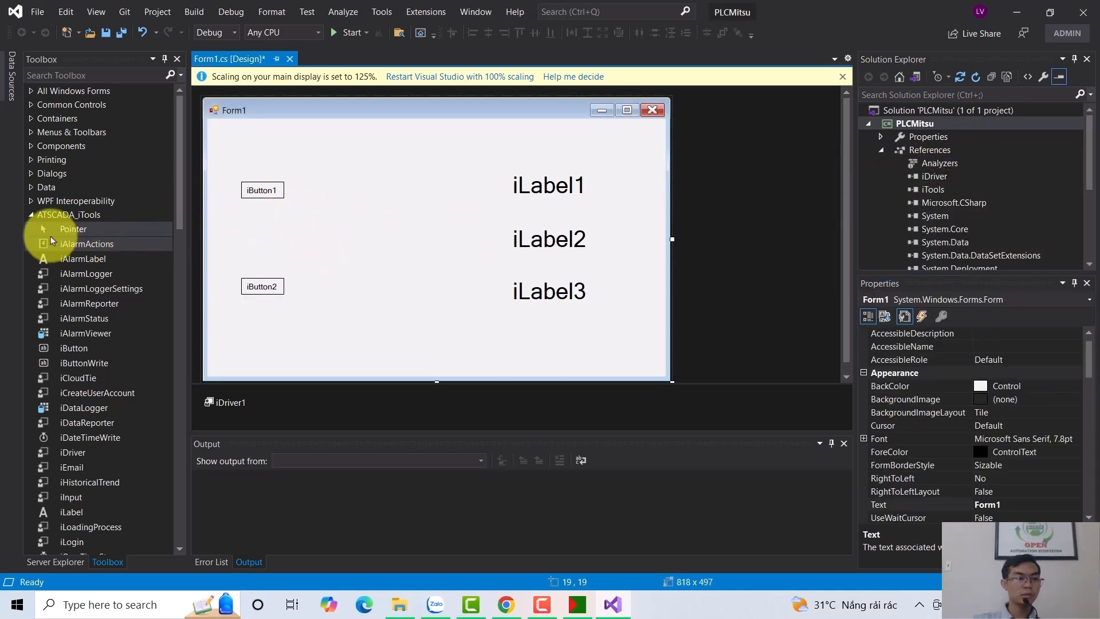
# Add an iImage control from ATSCADA_iGraphicTools to the form, just to the right of iButton1.
pyautogui.click(30, 215)
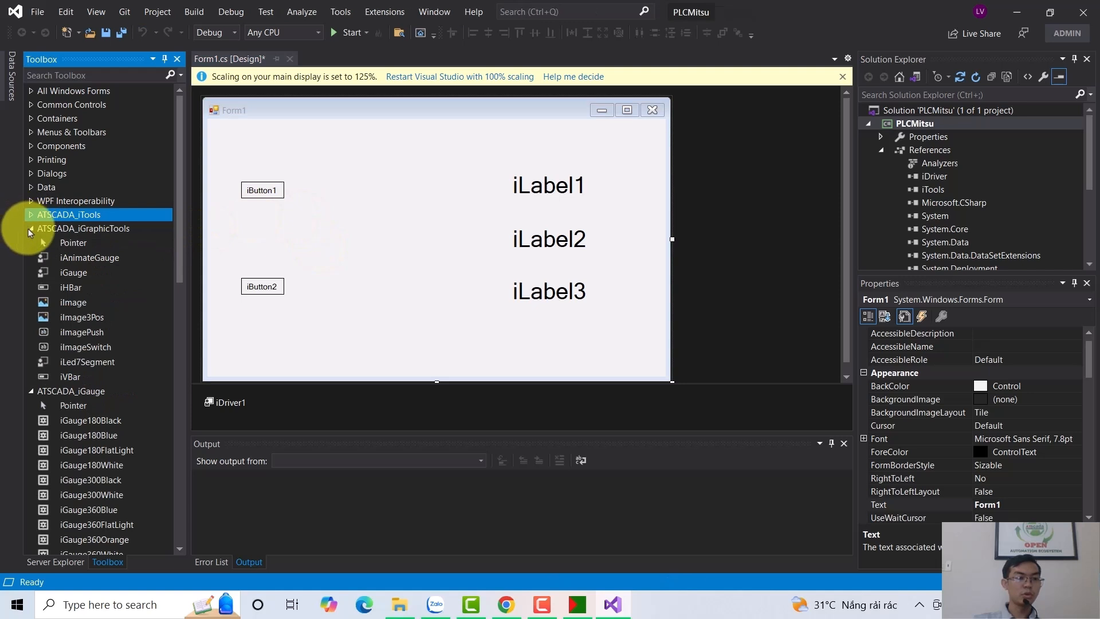
pyautogui.click(29, 228)
pyautogui.click(29, 242)
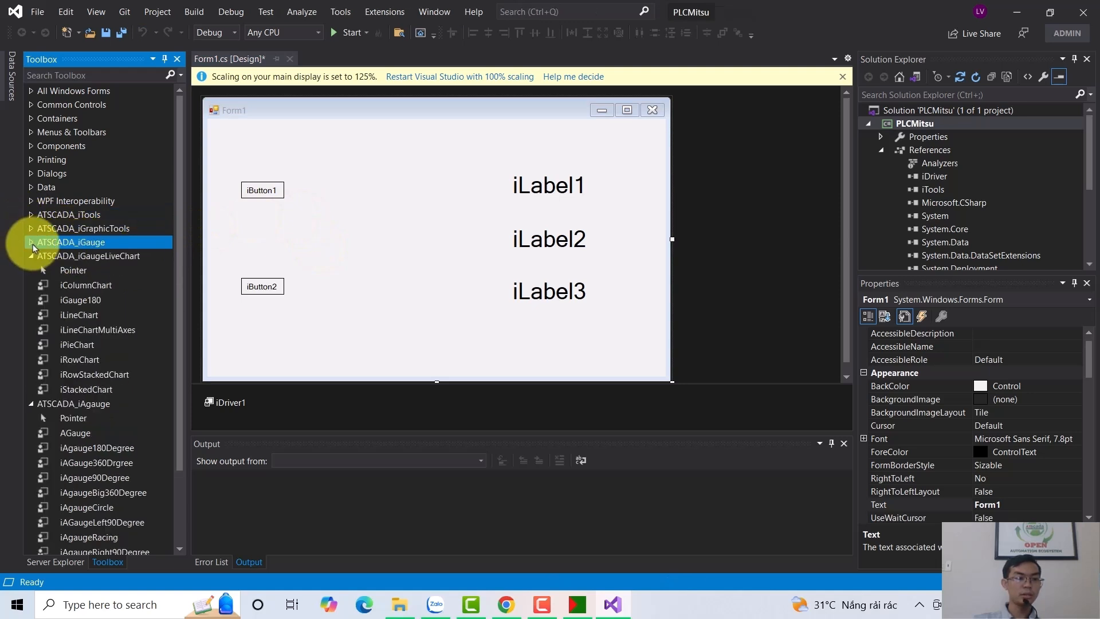
pyautogui.click(30, 256)
pyautogui.click(31, 230)
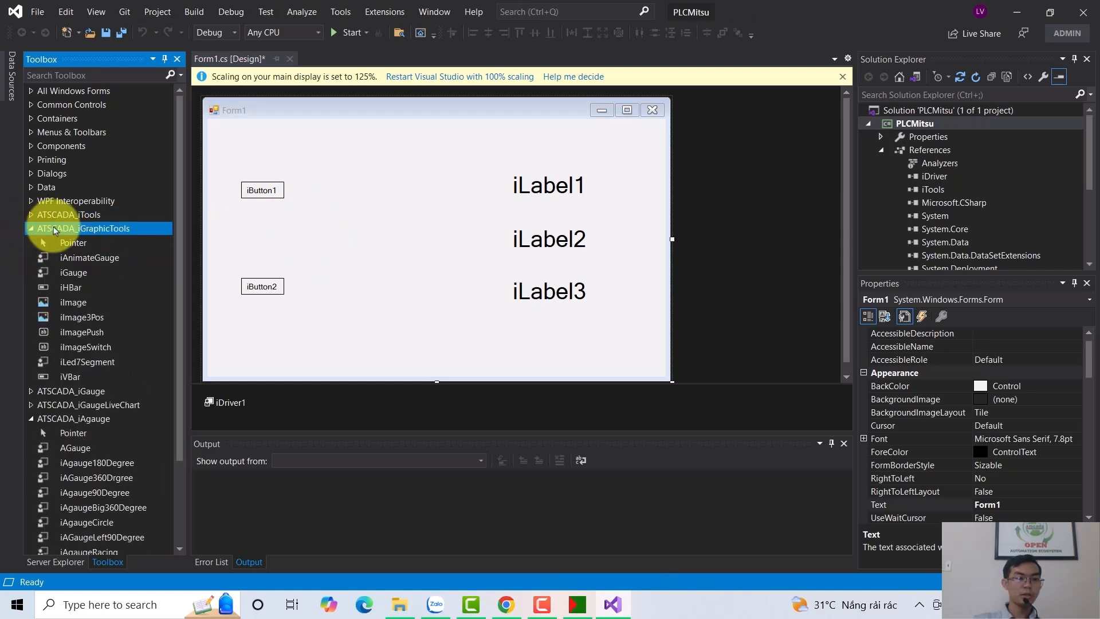
pyautogui.click(129, 304)
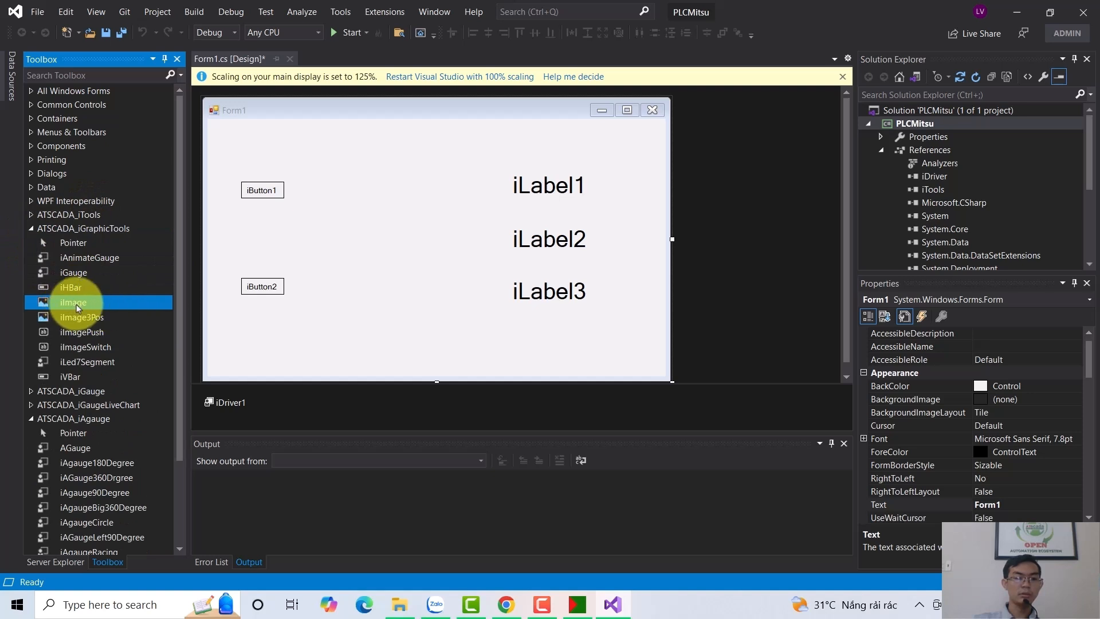
pyautogui.moveTo(66, 308); pyautogui.dragTo(375, 193)
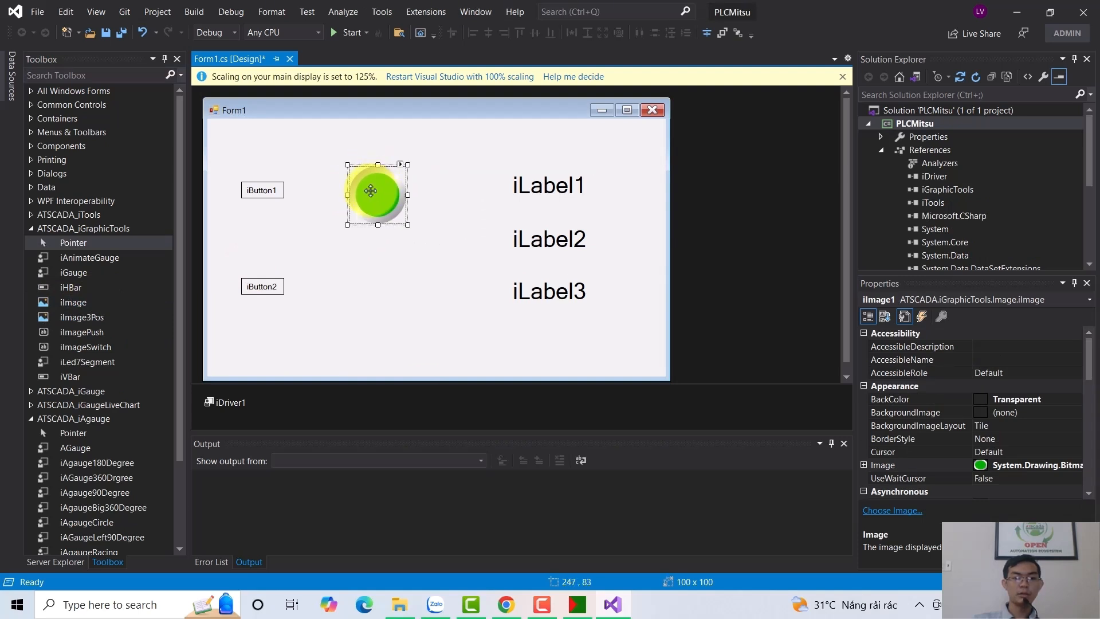
# Assign iDriver1 as the image's driver and set its ActiveValue to "1" and PassiveValue to "0".
pyautogui.scroll(-5, 1041, 407)
pyautogui.scroll(-3, 1041, 407)
pyautogui.scroll(-5, 1020, 397)
pyautogui.doubleClick(1012, 386)
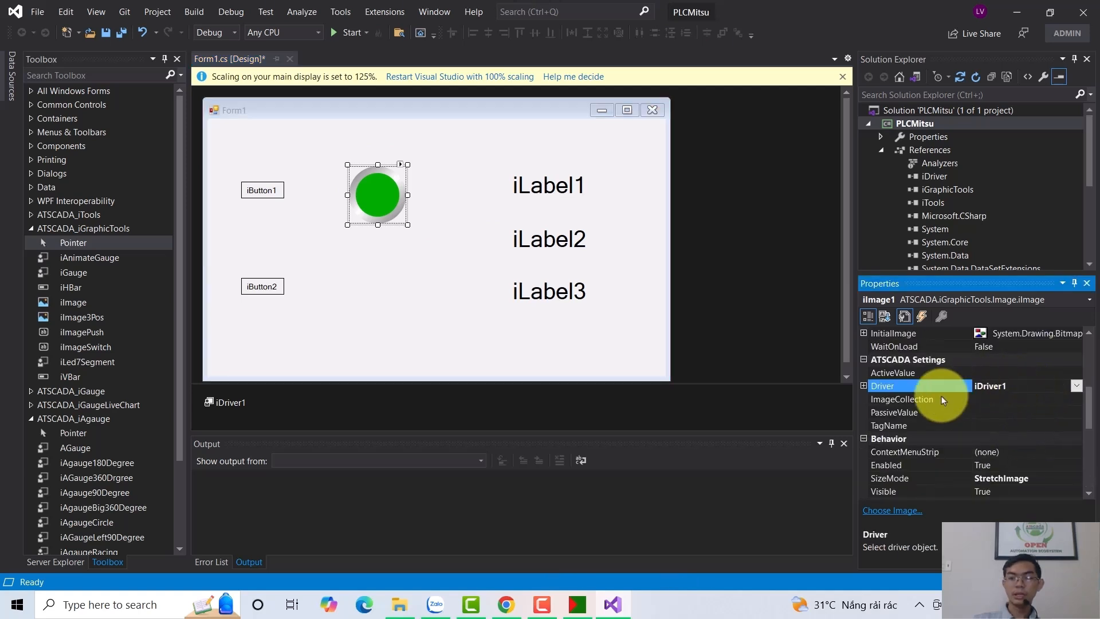
pyautogui.click(995, 374)
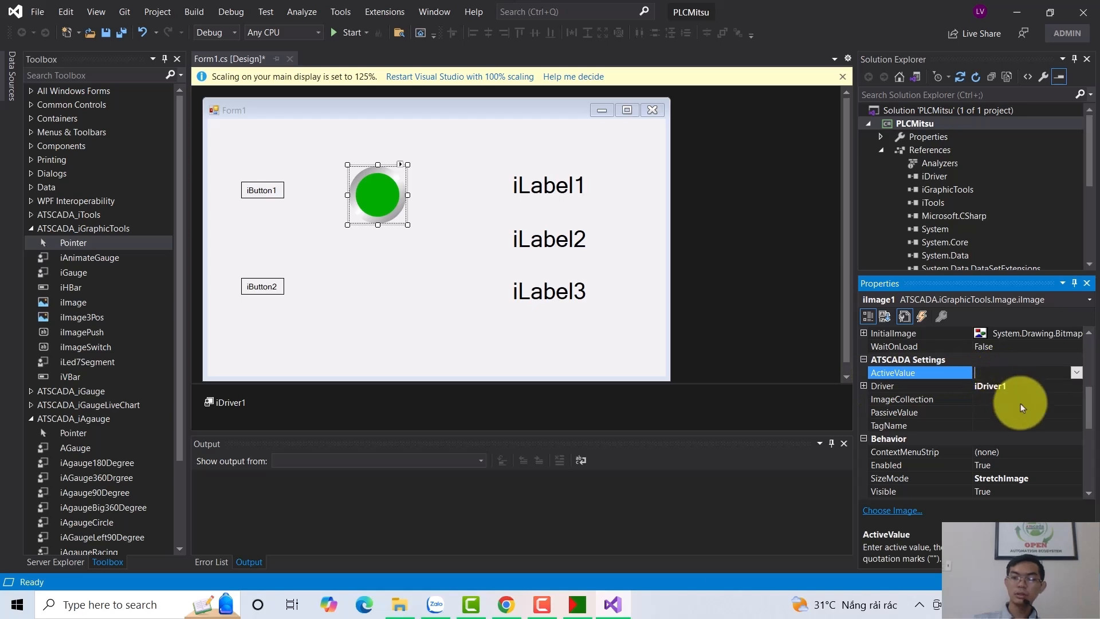
pyautogui.write('"1"')
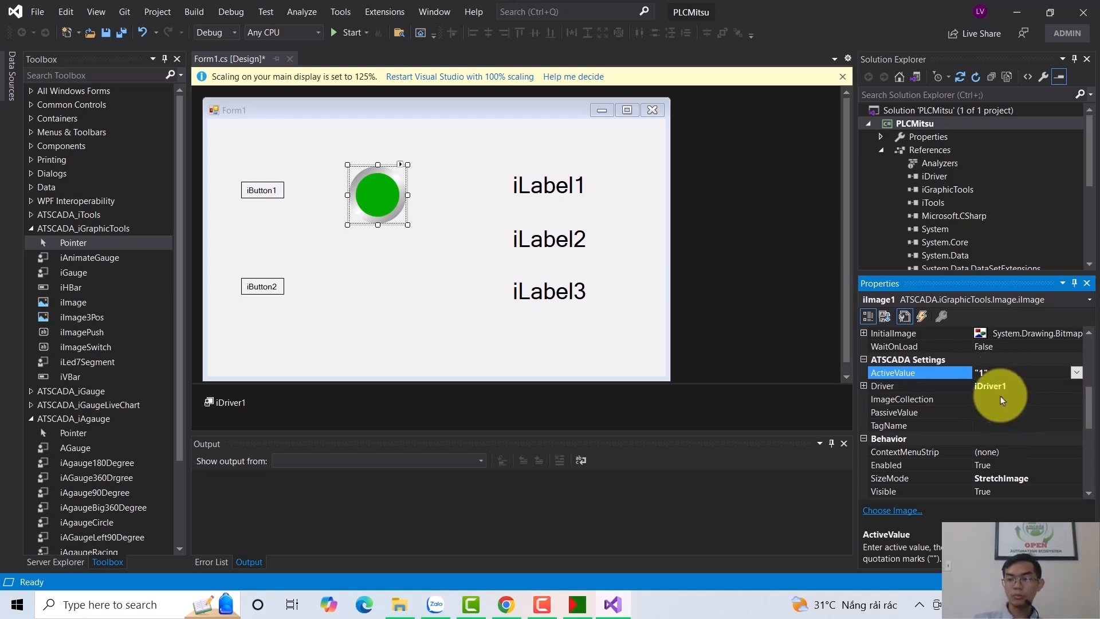
pyautogui.click(997, 411)
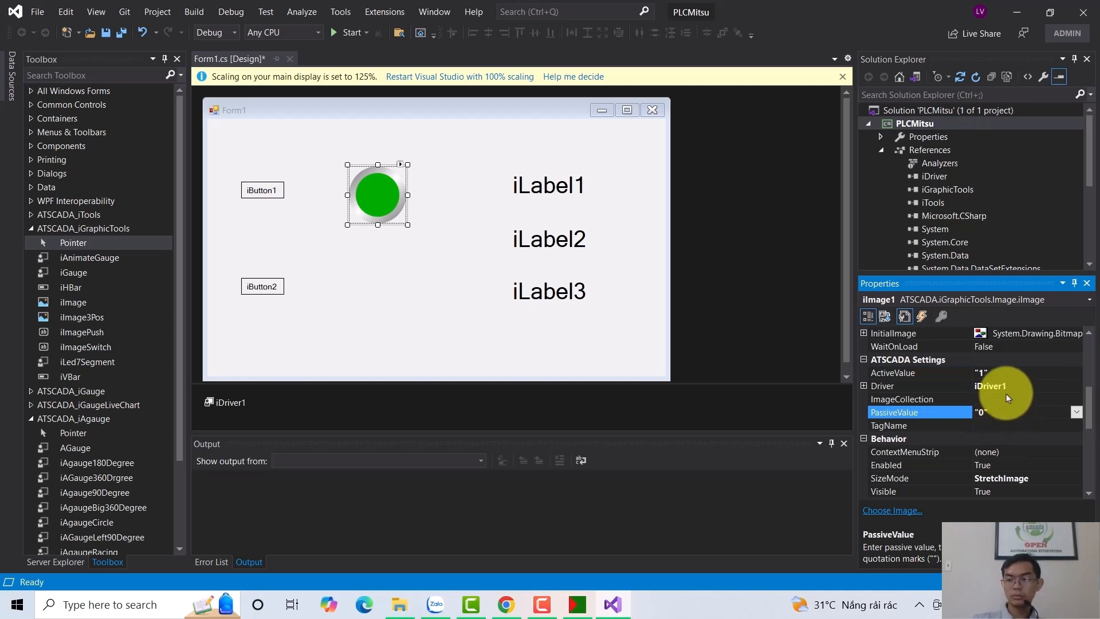
# In the image's ImageCollection, choose PumpGreenRight from PUMPS > Pumps2 > medium as the Active status image.
pyautogui.click(1008, 397)
pyautogui.click(1076, 399)
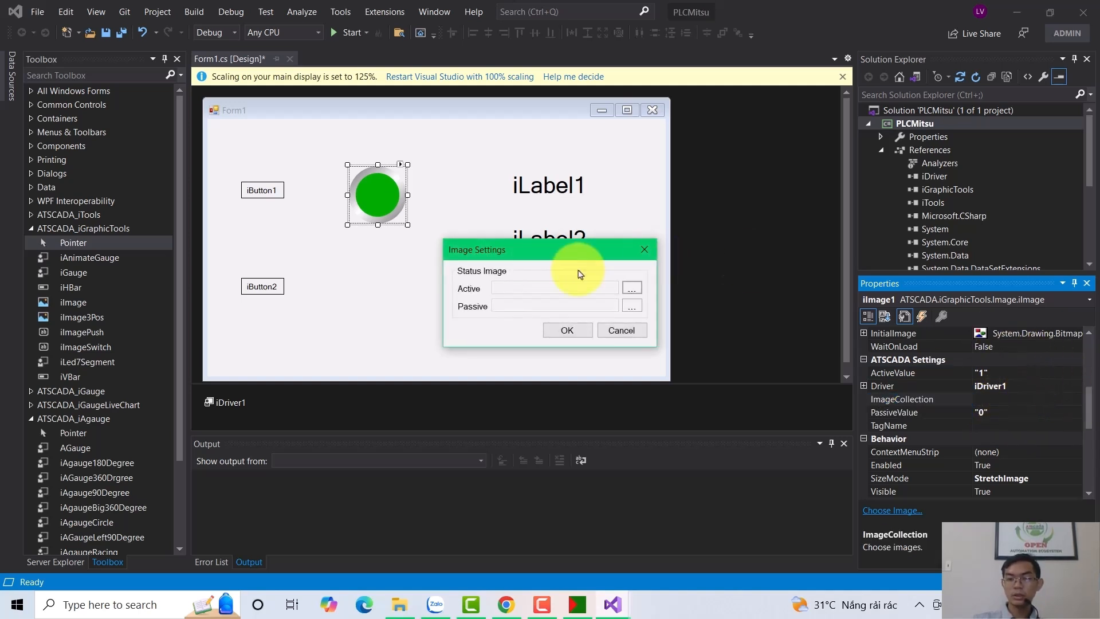
pyautogui.click(633, 293)
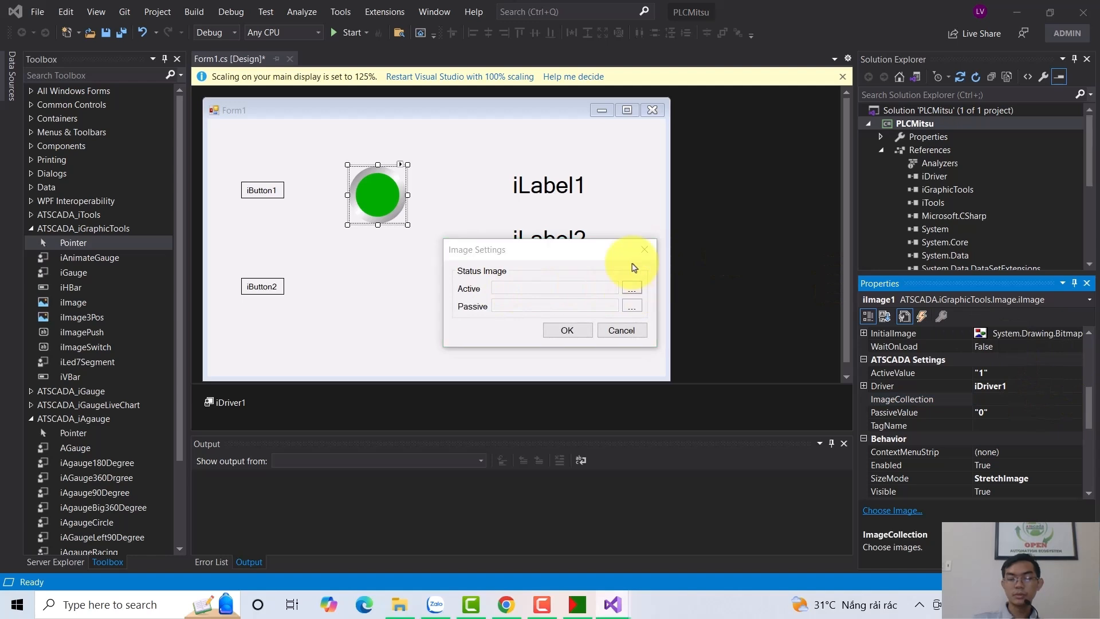
pyautogui.doubleClick(604, 410)
pyautogui.click(628, 319)
pyautogui.doubleClick(627, 319)
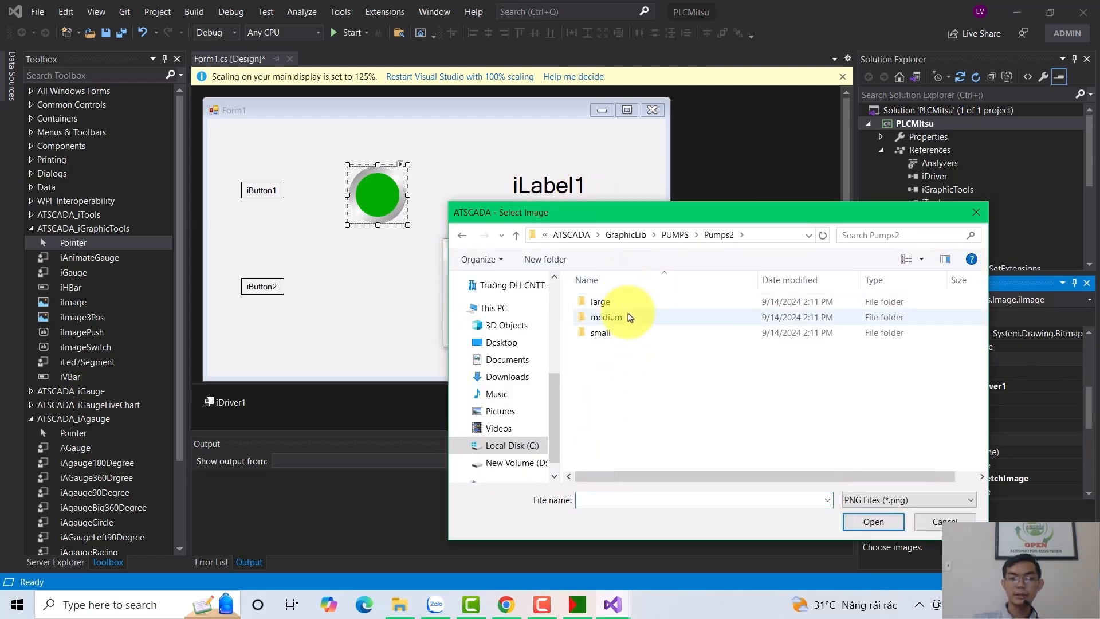
pyautogui.doubleClick(626, 317)
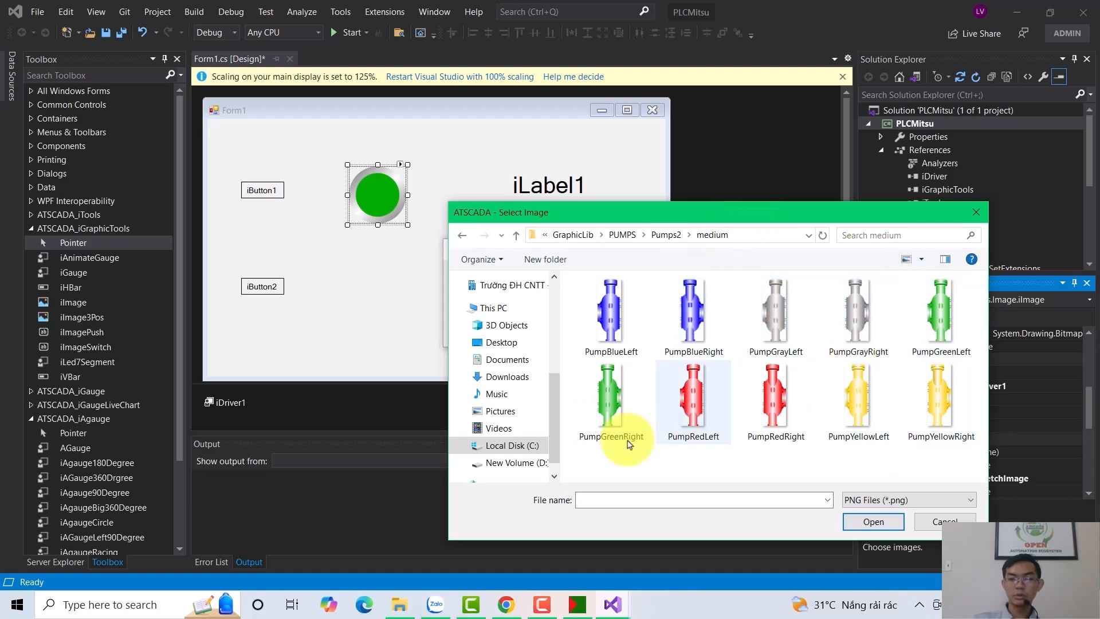
pyautogui.click(609, 398)
pyautogui.click(873, 521)
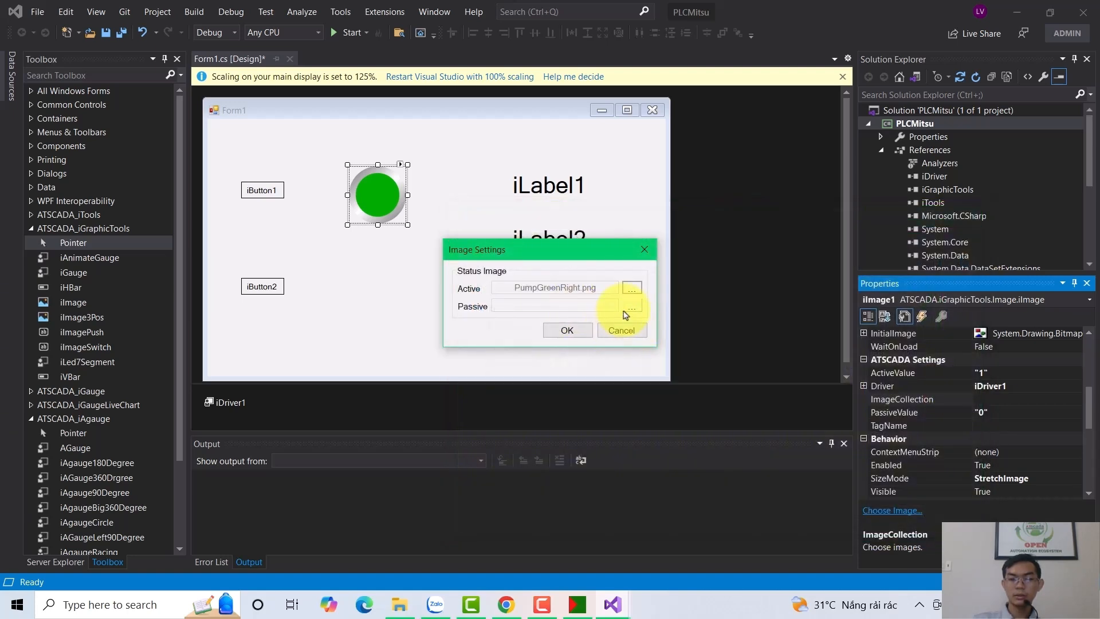
# Choose PumpGrayRight from PUMPS > Pumps2 > medium as the Passive status image.
pyautogui.click(630, 308)
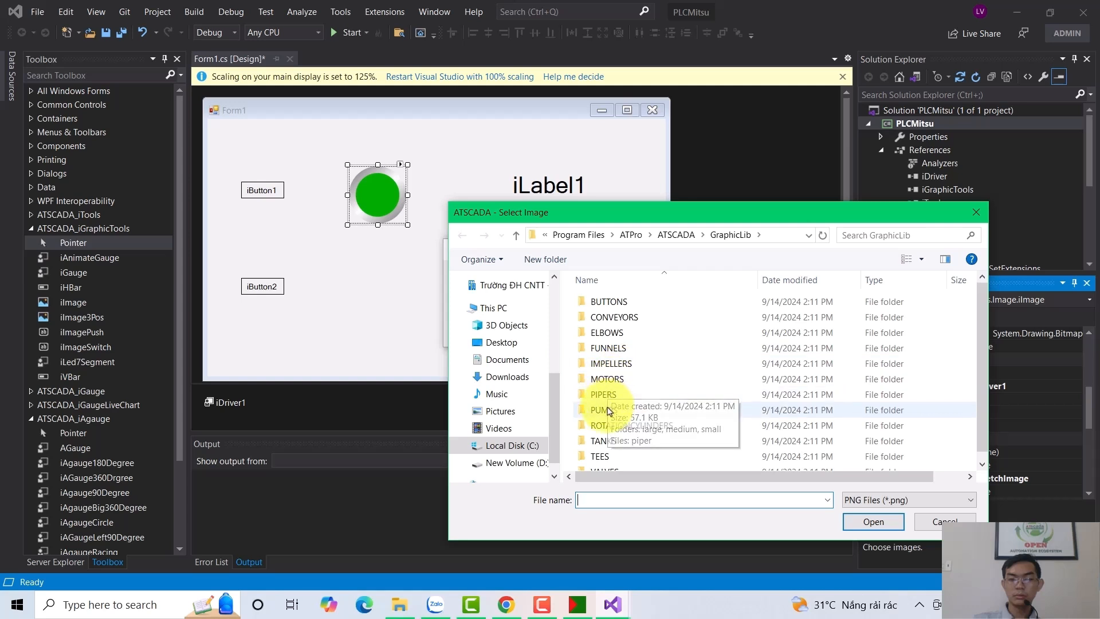
pyautogui.doubleClick(604, 410)
pyautogui.doubleClick(606, 317)
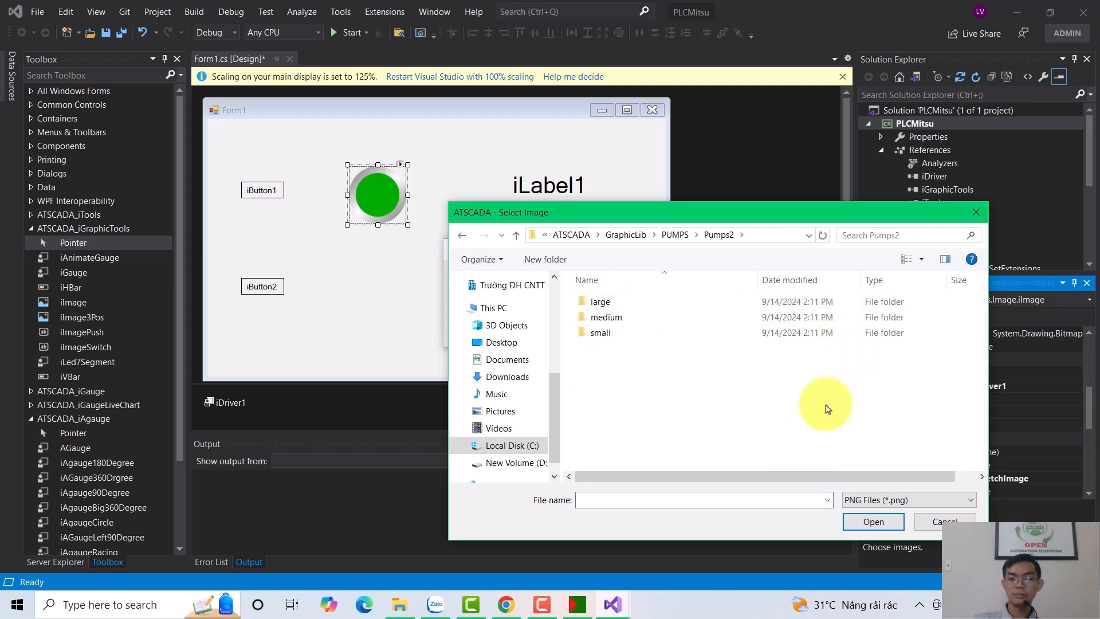
pyautogui.doubleClick(632, 318)
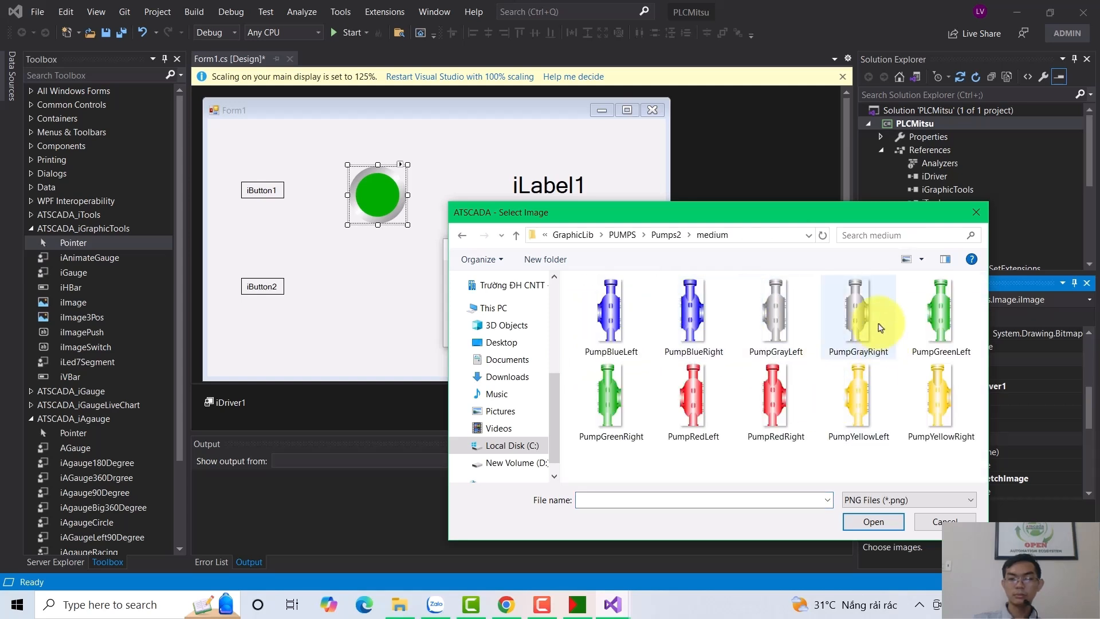
pyautogui.click(851, 318)
pyautogui.click(873, 522)
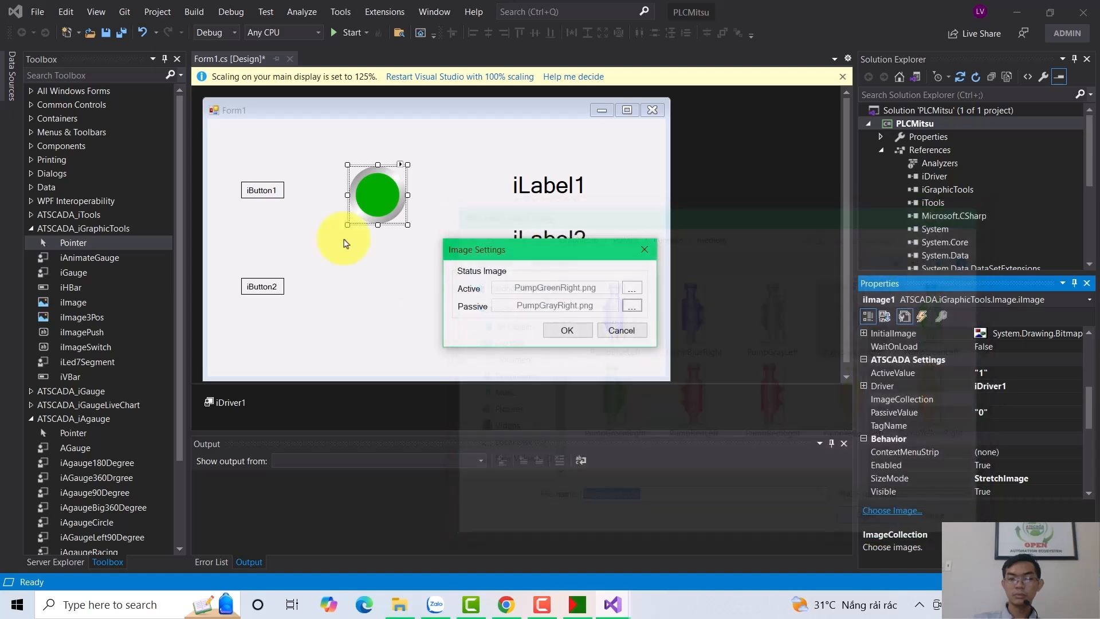
# Apply the chosen status images and resize the pump image to about 104 x 115 beside iButton1.
pyautogui.click(557, 331)
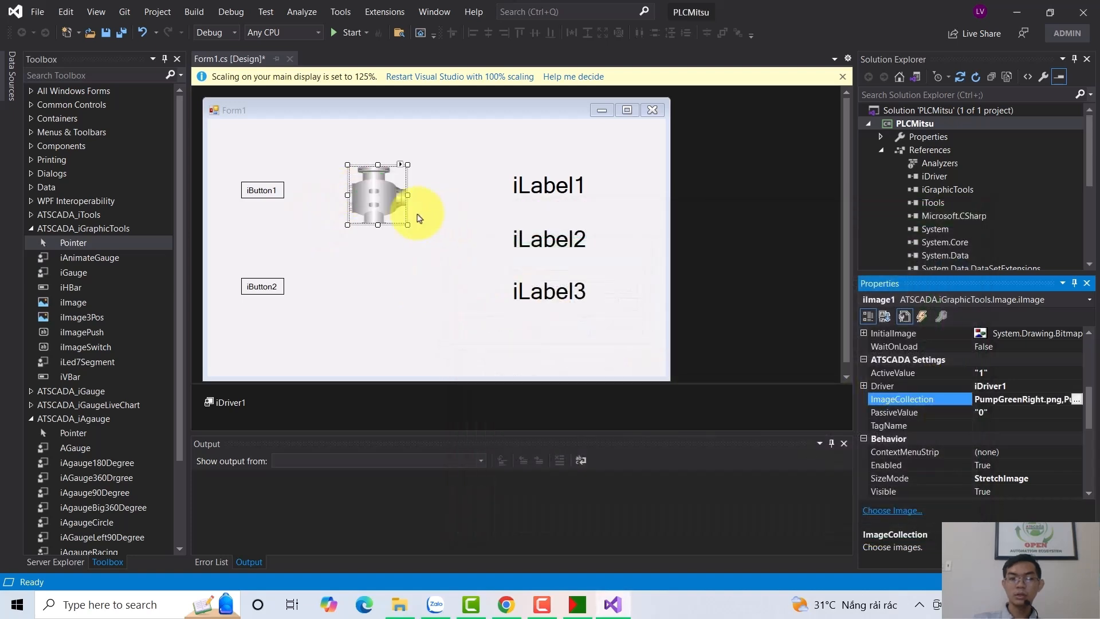
pyautogui.moveTo(381, 191)
pyautogui.mouseDown()
pyautogui.moveTo(368, 197)
pyautogui.moveTo(378, 198)
pyautogui.mouseUp()
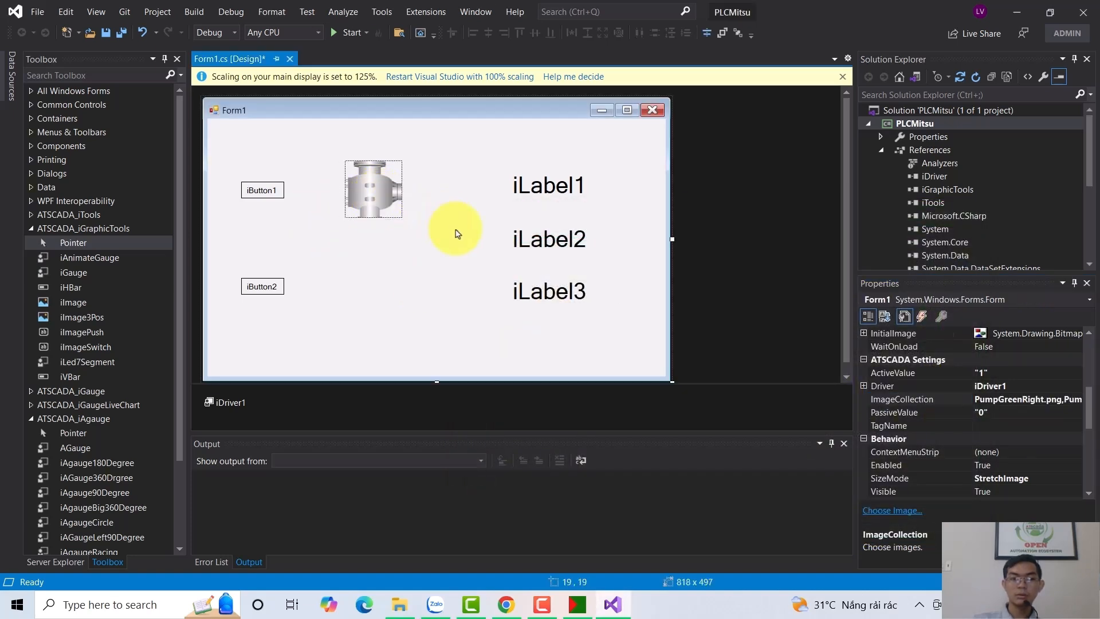
pyautogui.click(450, 233)
pyautogui.click(386, 180)
pyautogui.moveTo(403, 190); pyautogui.dragTo(368, 183)
# Duplicate the pump image and place the copy directly below the original, next to iButton2.
pyautogui.hotkey('ctrl', 'c')
pyautogui.hotkey('ctrl', 'v')
pyautogui.moveTo(442, 244); pyautogui.dragTo(366, 274)
# Bind the upper pump image to the tag MitsubishiFX3U.Y2 through its TagName property.
pyautogui.click(363, 184)
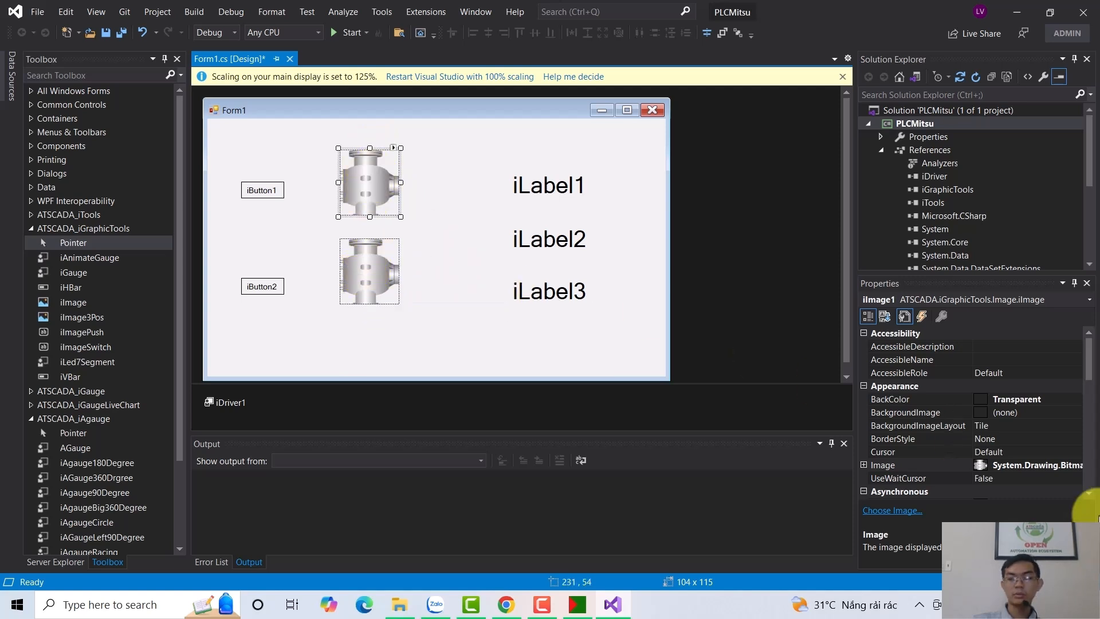
pyautogui.scroll(-3, 1016, 448)
pyautogui.scroll(-2, 1022, 462)
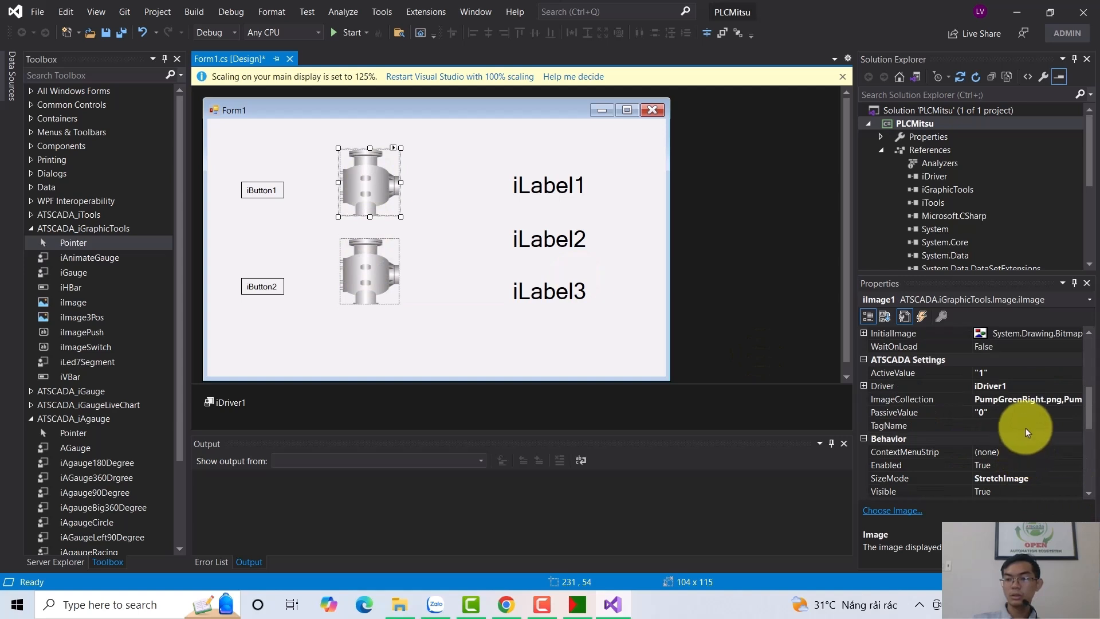
pyautogui.click(1067, 425)
pyautogui.click(1071, 423)
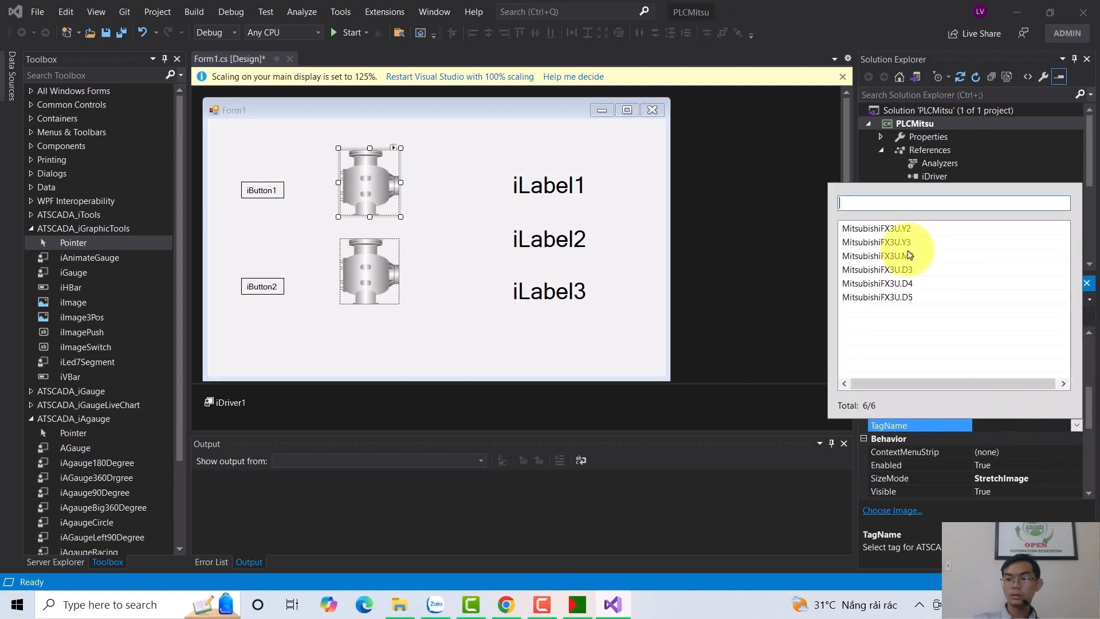
pyautogui.click(908, 229)
pyautogui.click(908, 229)
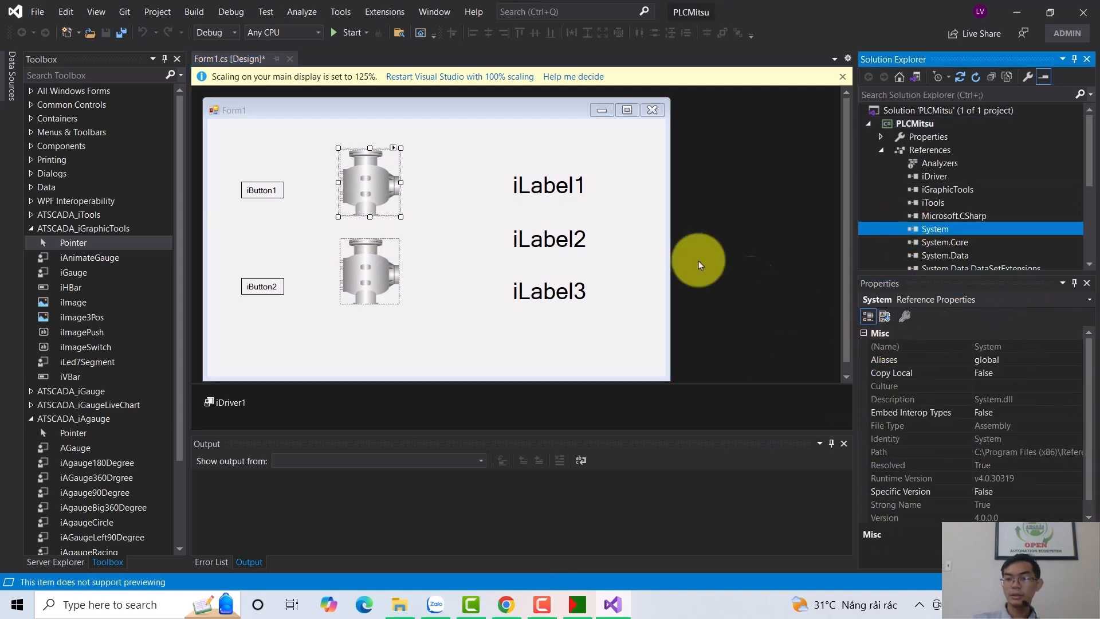
pyautogui.click(393, 195)
pyautogui.scroll(-4, 1069, 438)
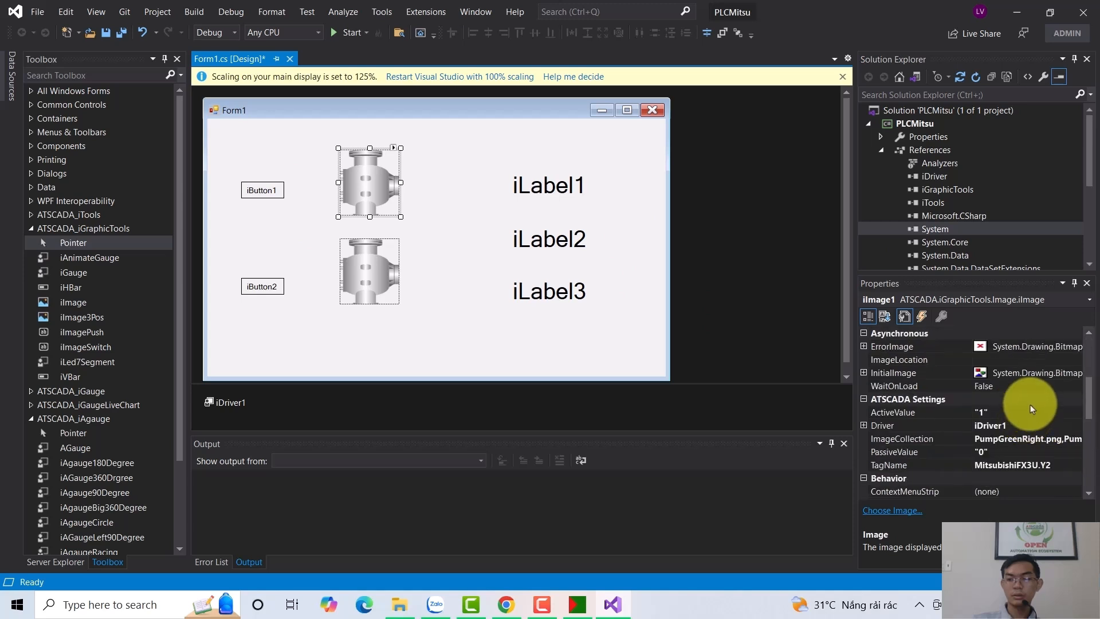
pyautogui.scroll(-1, 1037, 414)
# Set the lower pump image's TagName to MitsubishiFX3U.Y3.
pyautogui.click(370, 271)
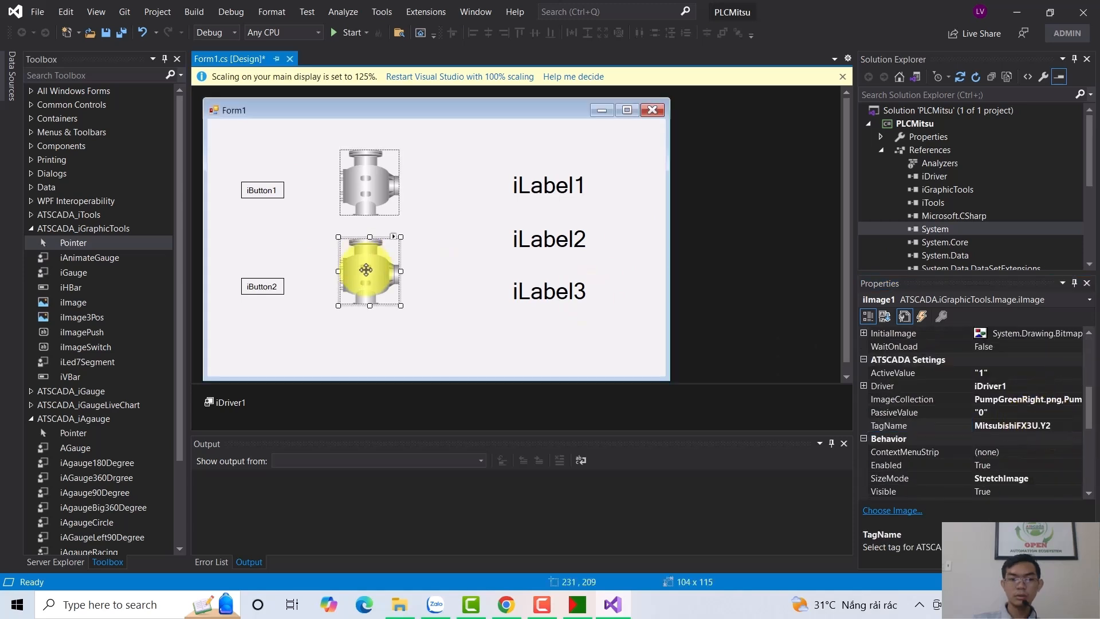
pyautogui.click(1046, 424)
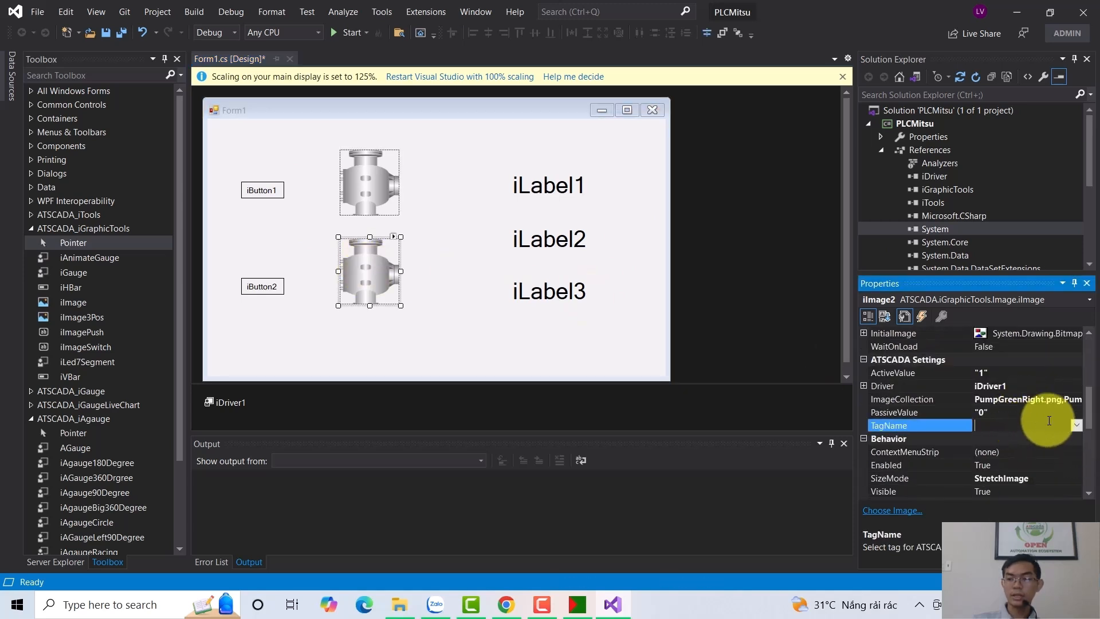
pyautogui.click(1076, 424)
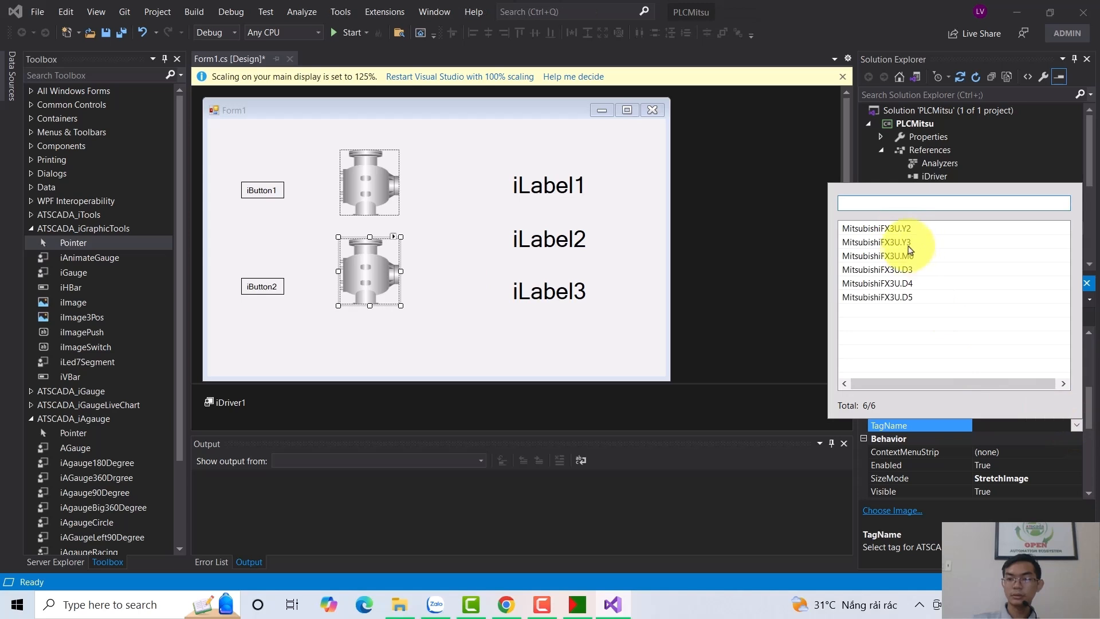
pyautogui.click(905, 243)
pyautogui.click(427, 265)
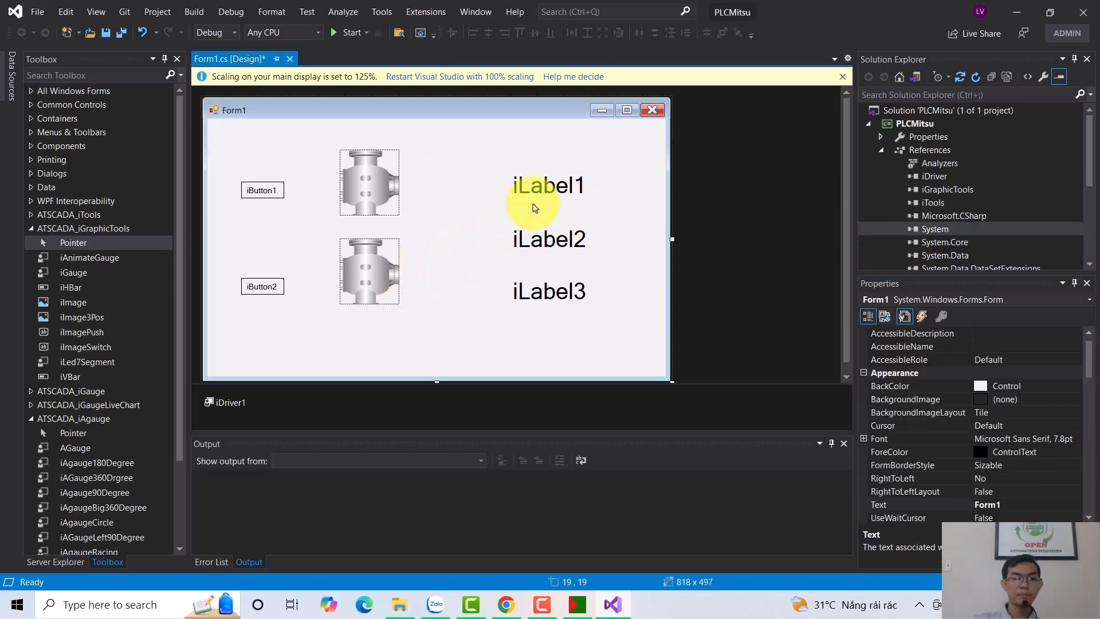
# Move iLabel1, iLabel2 and iLabel3 together slightly upward on the form.
pyautogui.moveTo(613, 311); pyautogui.dragTo(630, 339)
pyautogui.moveTo(545, 238); pyautogui.dragTo(548, 226)
pyautogui.click(441, 213)
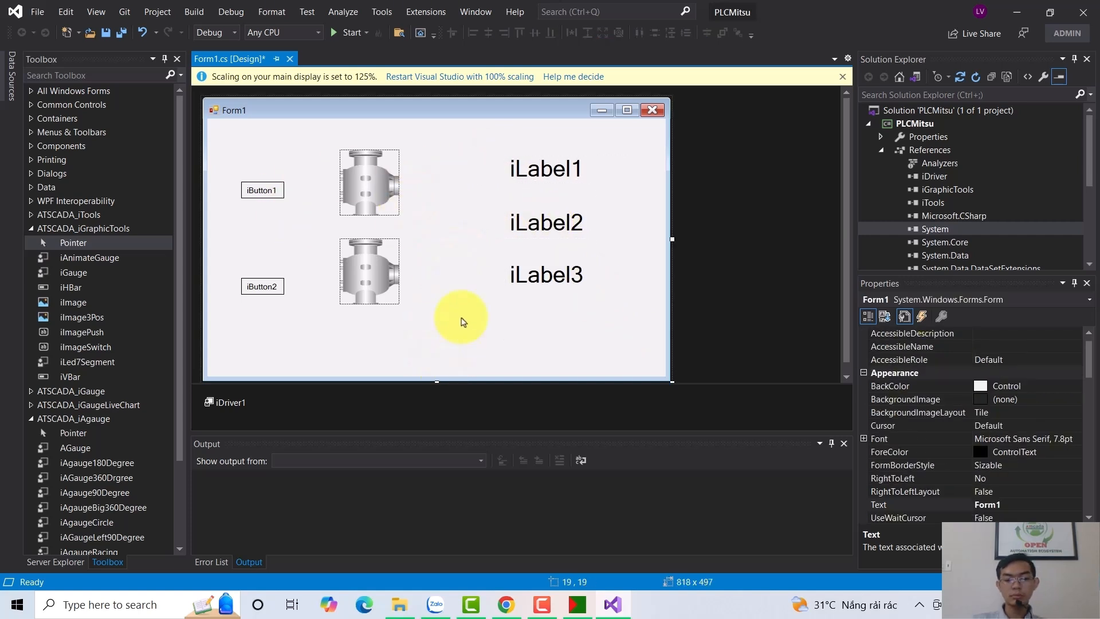
pyautogui.click(367, 289)
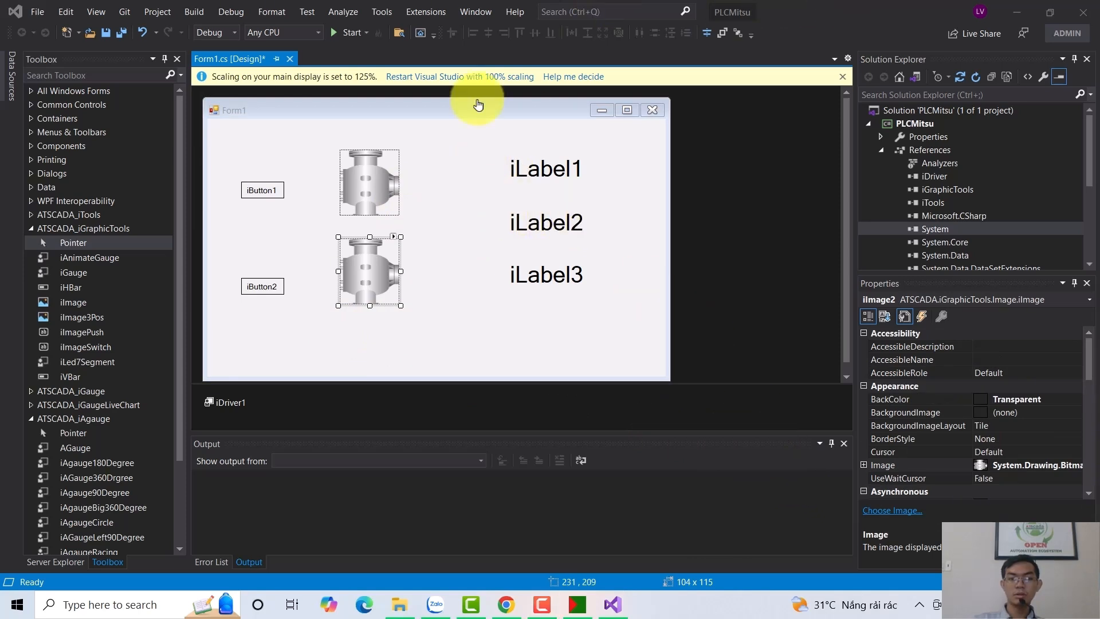
pyautogui.click(472, 258)
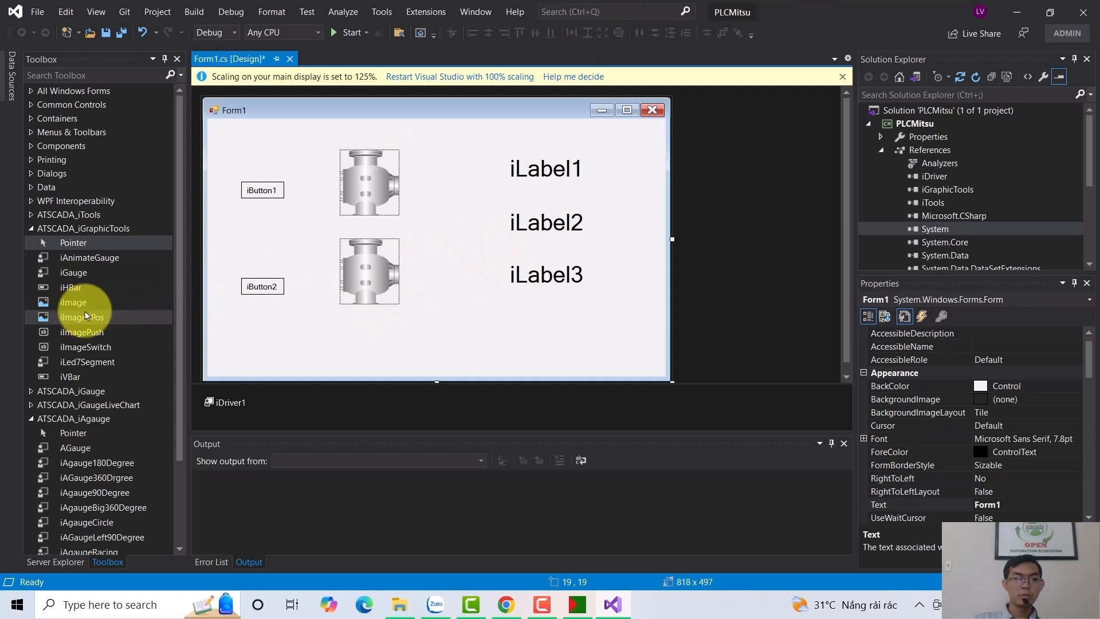
# Add another iImage below iLabel3, with iDriver1 as its driver and ActiveValue set to "1".
pyautogui.click(58, 307)
pyautogui.moveTo(58, 306); pyautogui.dragTo(533, 330)
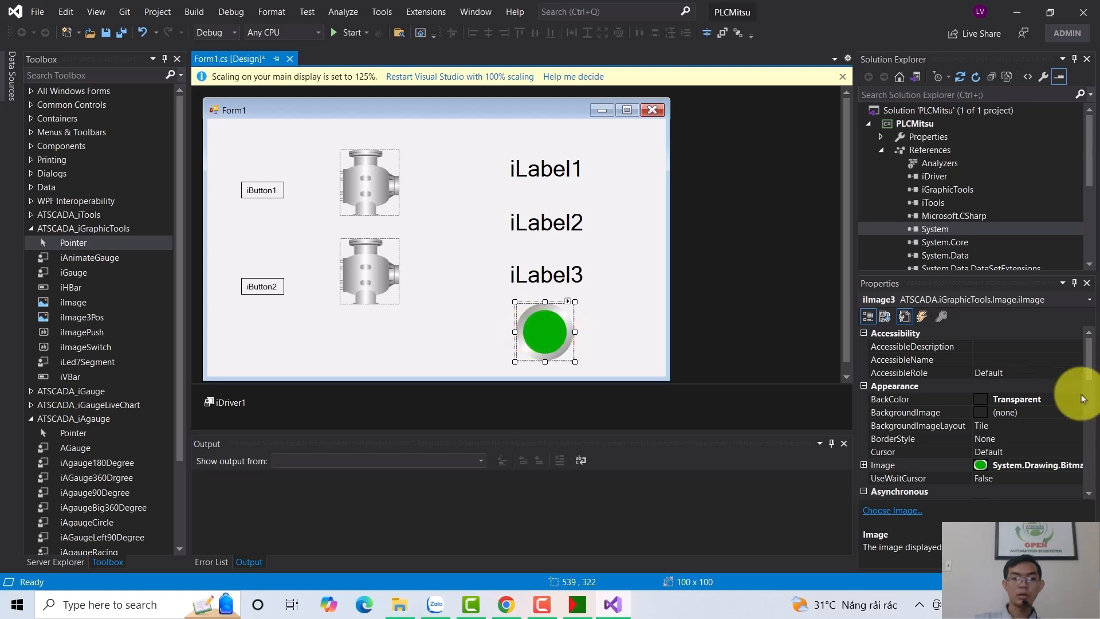
pyautogui.scroll(-3, 1026, 396)
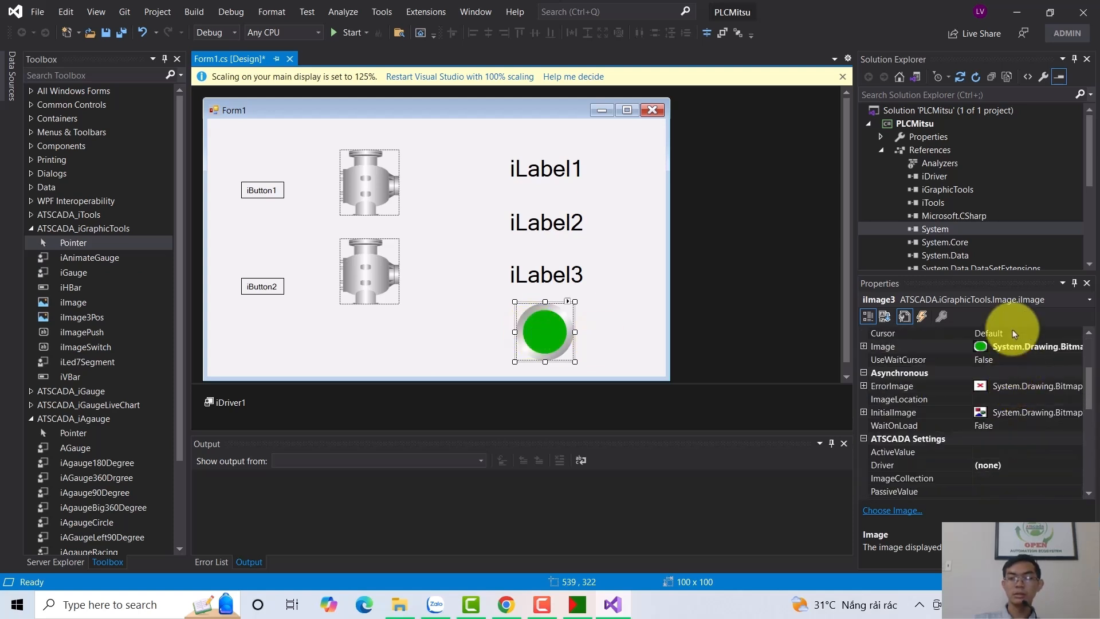
pyautogui.doubleClick(1018, 465)
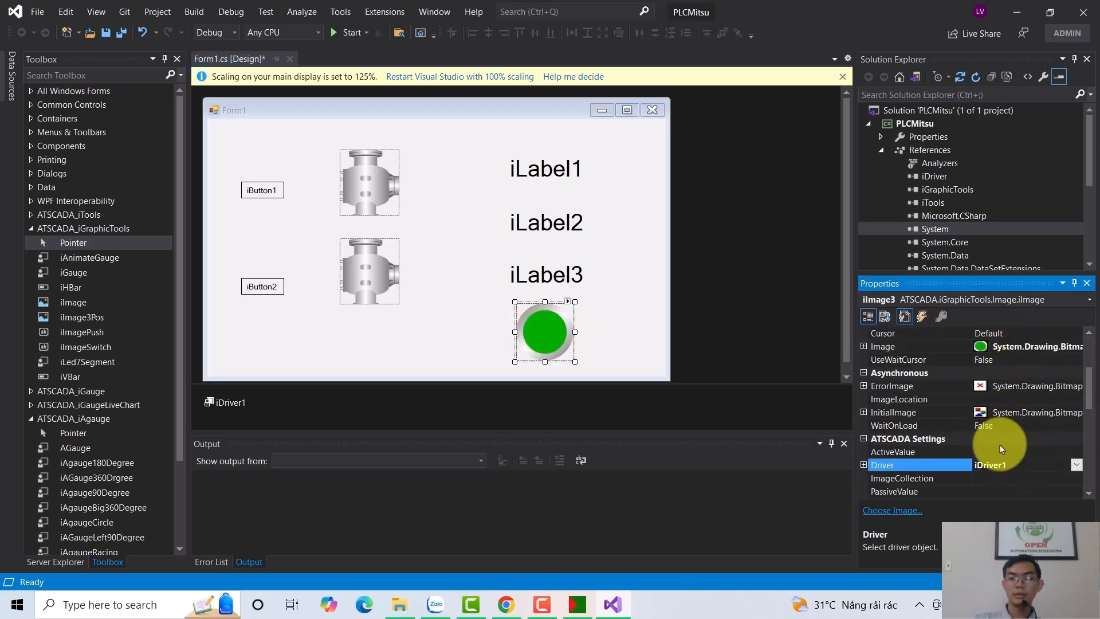
pyautogui.click(1001, 451)
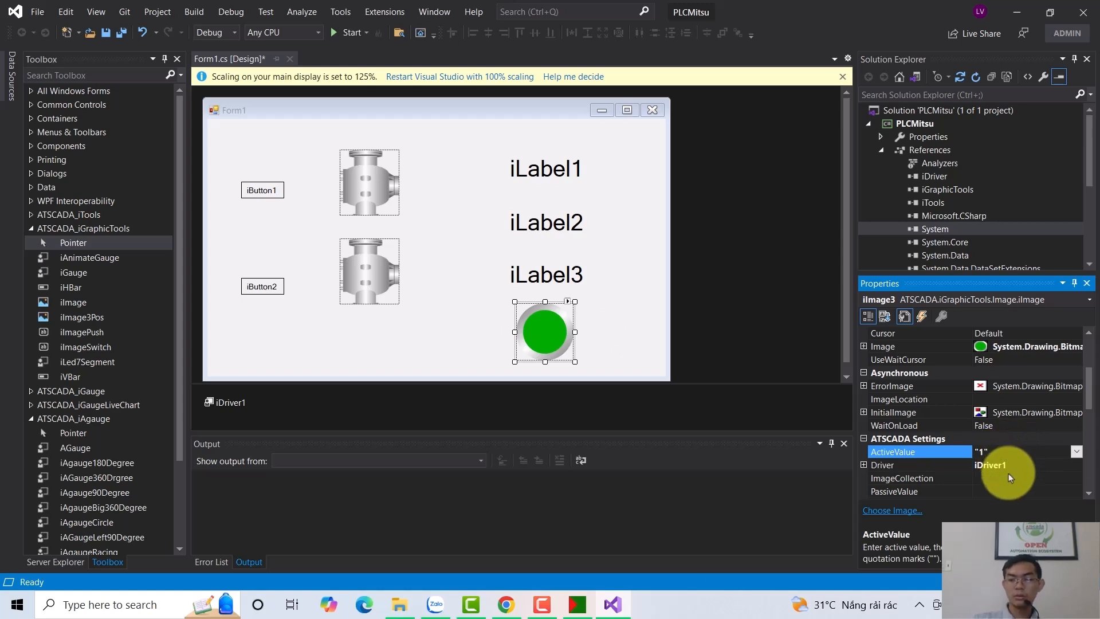
# In the new image's ImageCollection, choose ButtonGreen from BUTTONS > Buttons1 > medium as the Active status image.
pyautogui.click(1007, 477)
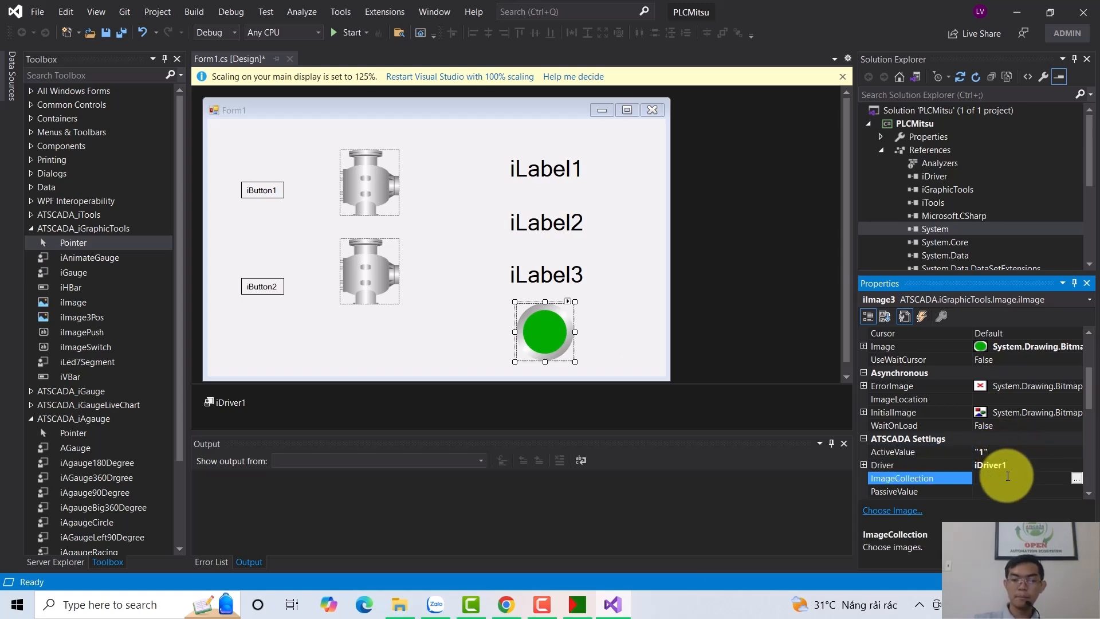
pyautogui.click(1077, 477)
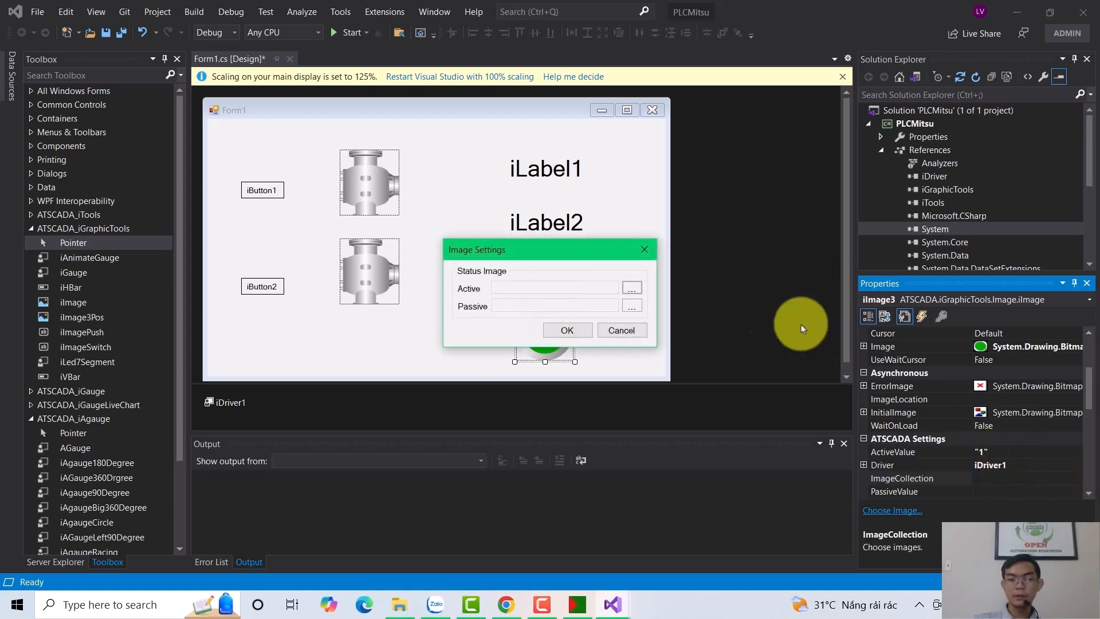
pyautogui.click(631, 289)
pyautogui.click(507, 251)
pyautogui.doubleClick(506, 251)
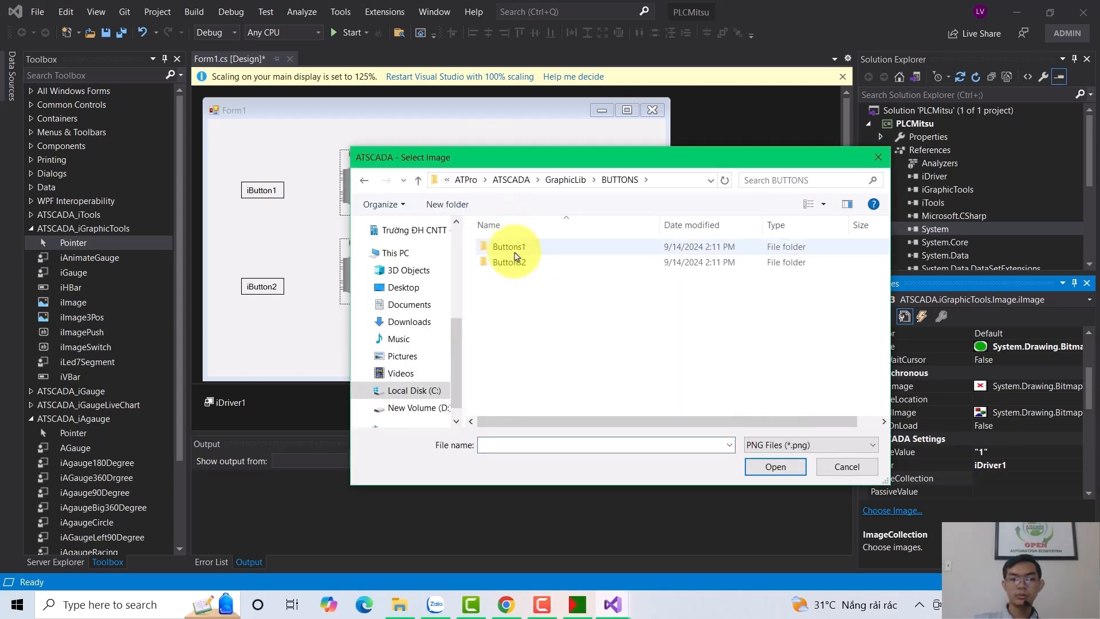
pyautogui.doubleClick(515, 261)
pyautogui.doubleClick(509, 263)
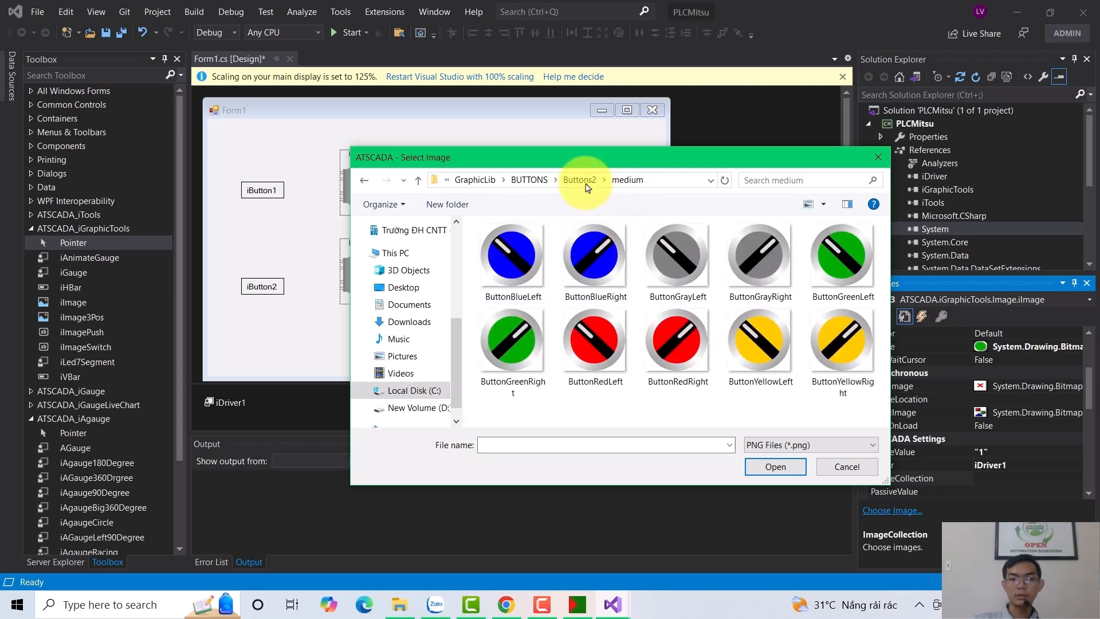
pyautogui.click(528, 179)
pyautogui.doubleClick(514, 250)
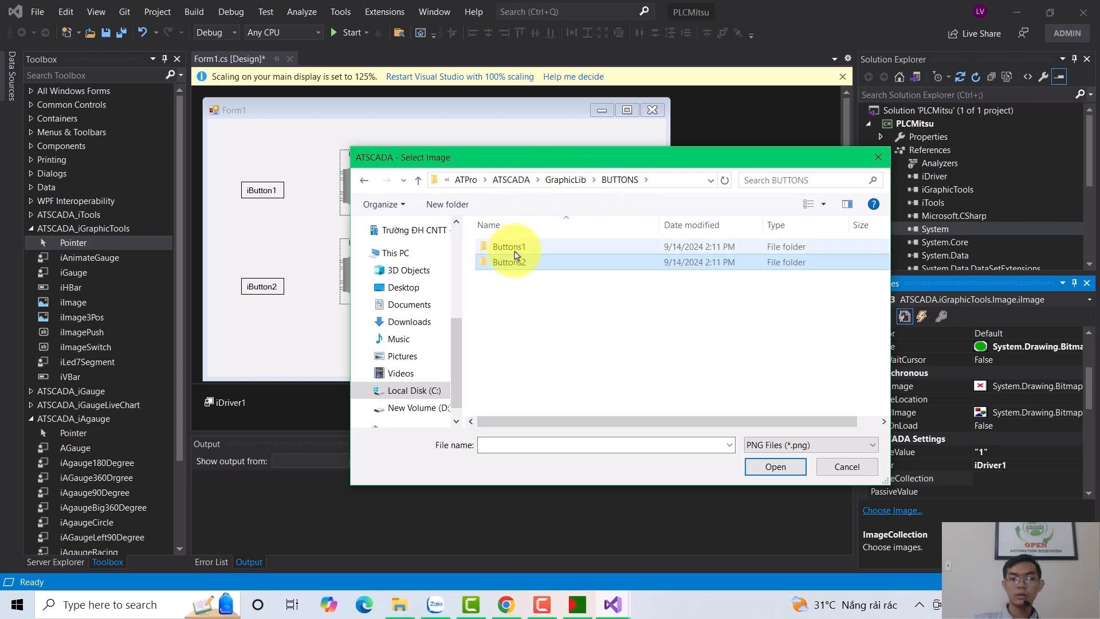
pyautogui.doubleClick(508, 262)
pyautogui.click(511, 256)
pyautogui.click(675, 257)
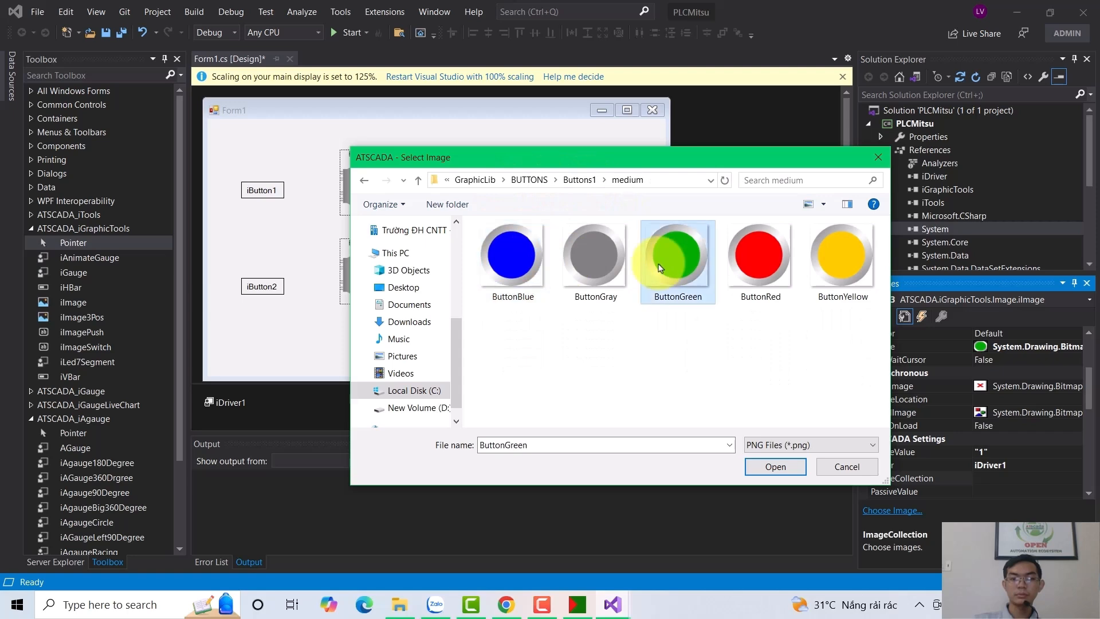
pyautogui.click(777, 467)
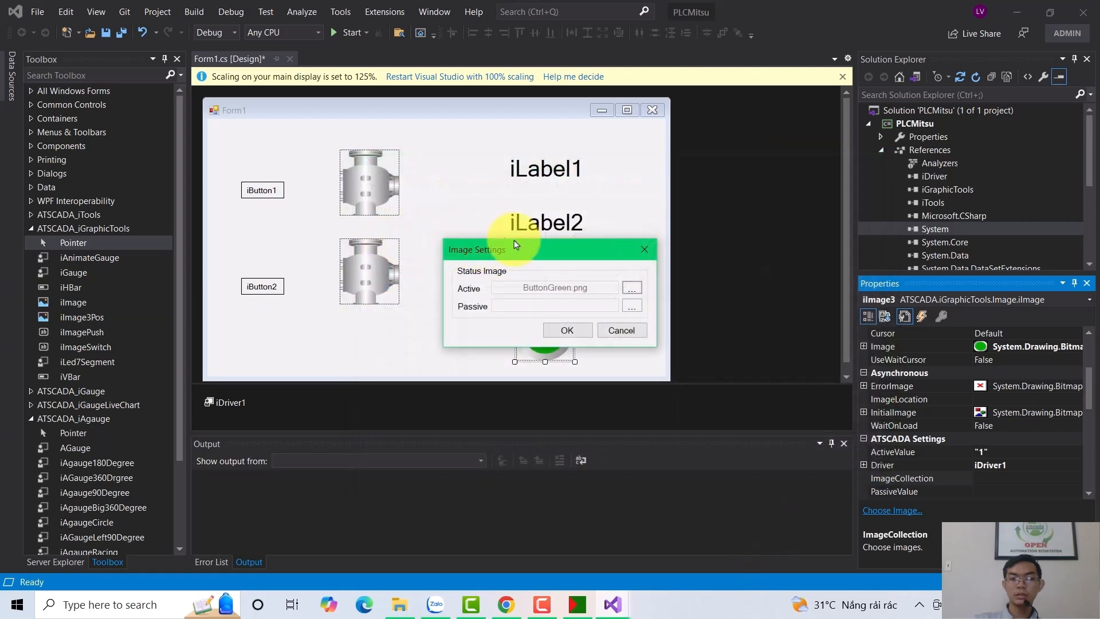
# Choose ButtonGray from BUTTONS > Buttons1 > medium as the Passive status image and apply the image settings.
pyautogui.click(630, 307)
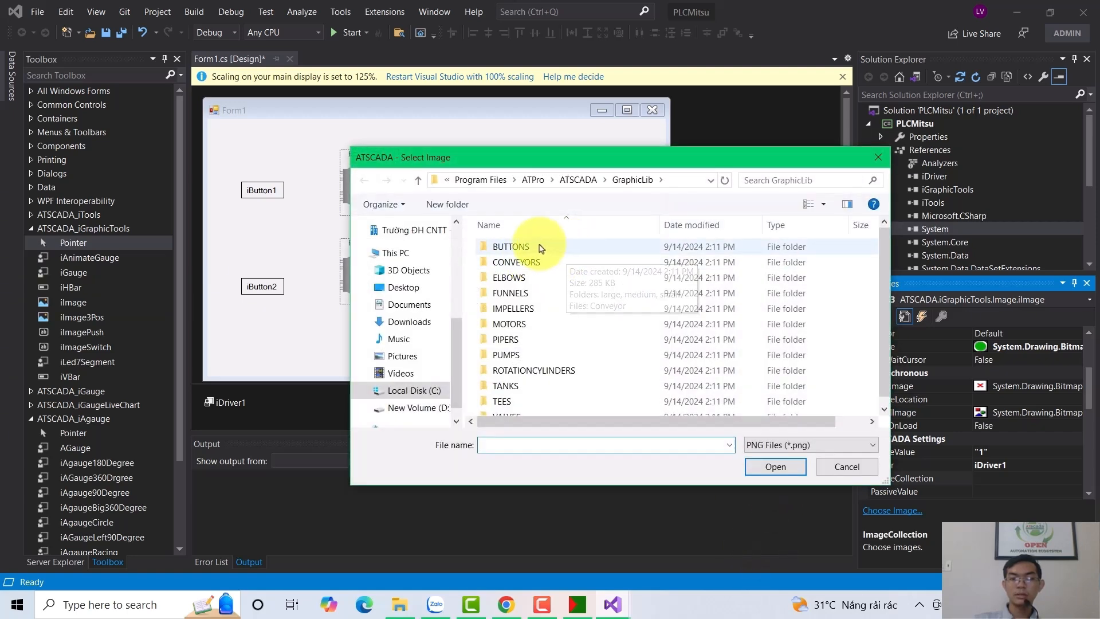
pyautogui.doubleClick(515, 247)
pyautogui.doubleClick(518, 247)
pyautogui.doubleClick(515, 261)
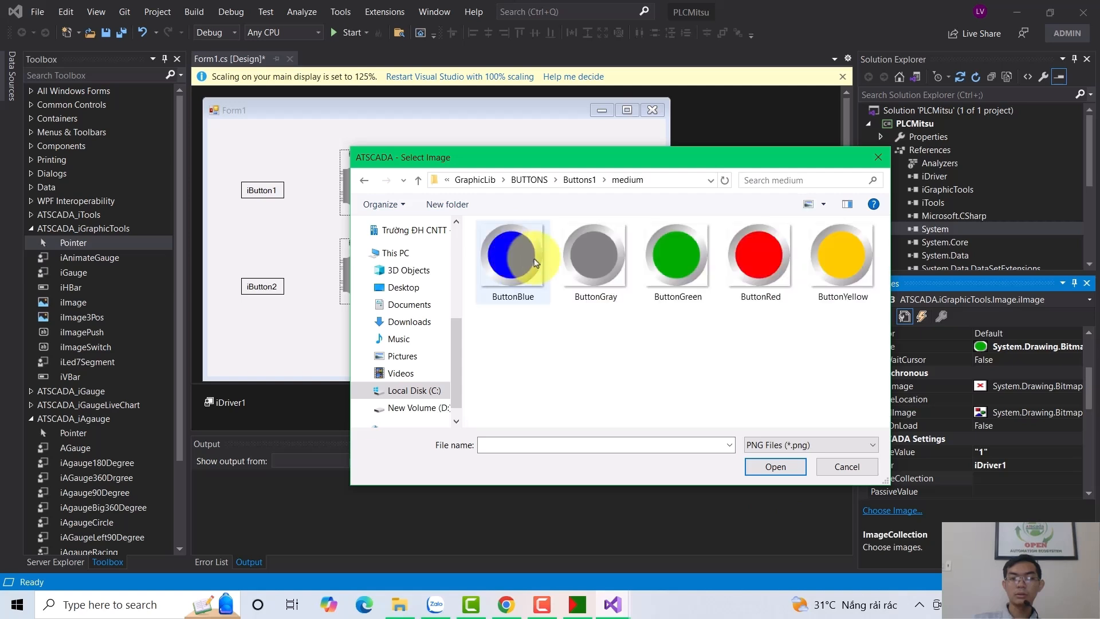
pyautogui.click(594, 258)
pyautogui.click(761, 460)
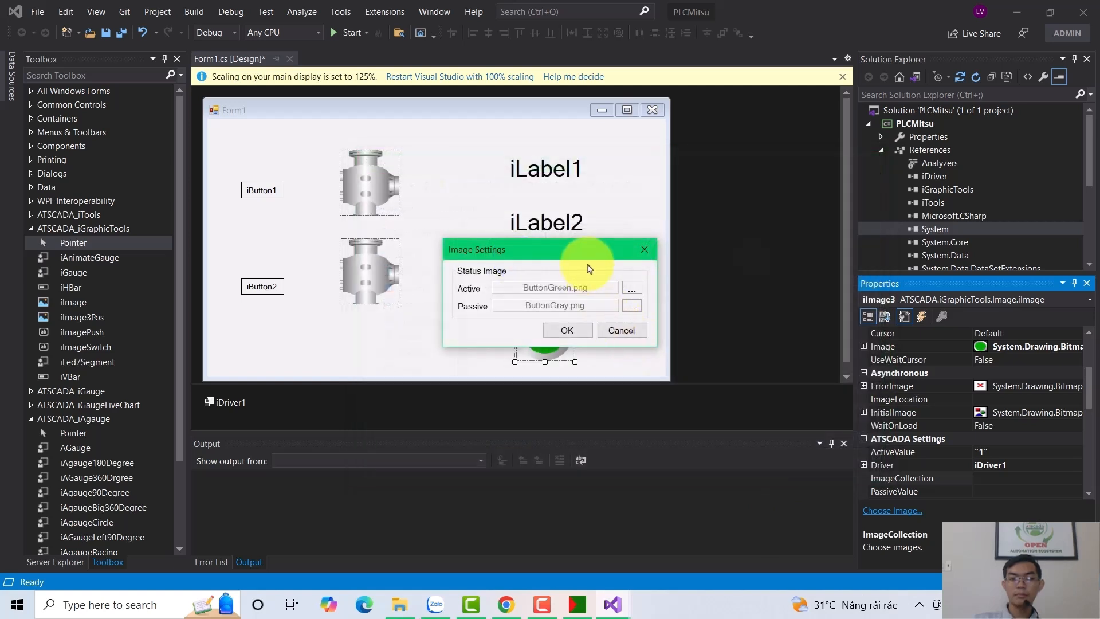
pyautogui.click(568, 331)
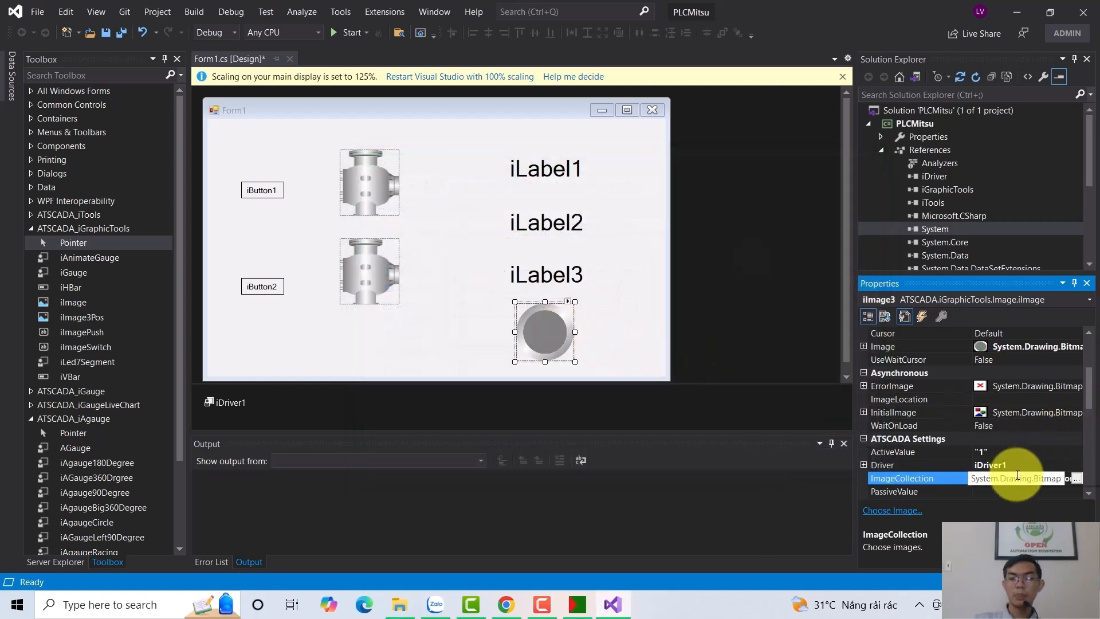
# Set the round button image's PassiveValue to "0" and its TagName to MitsubishiFX3U.M0.
pyautogui.click(1003, 492)
pyautogui.write('"0')
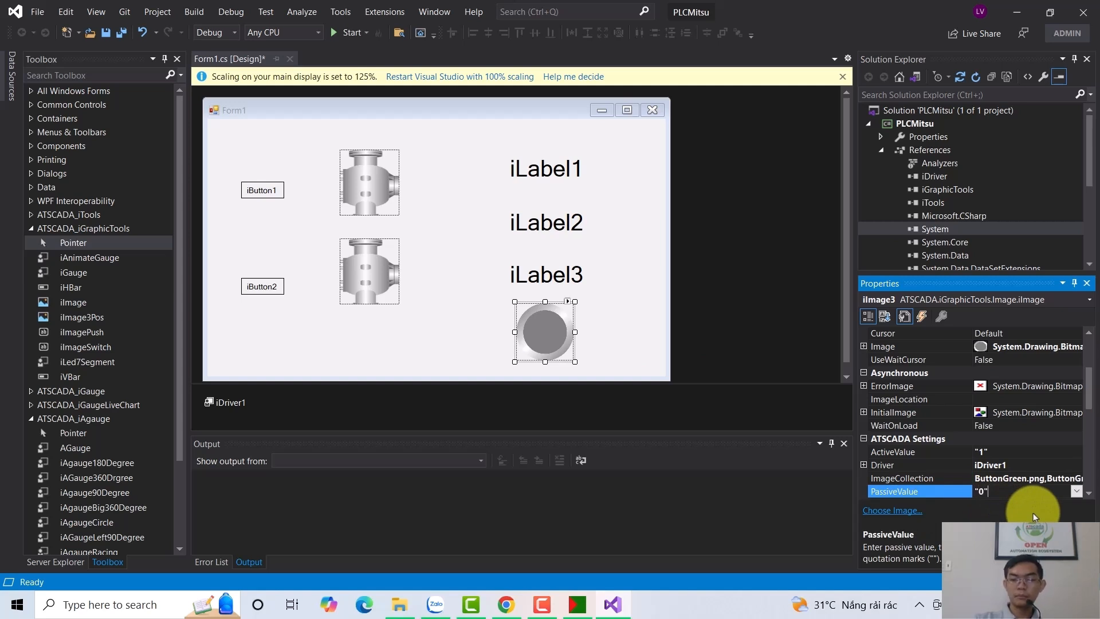
pyautogui.write('"')
pyautogui.scroll(-1, 1040, 448)
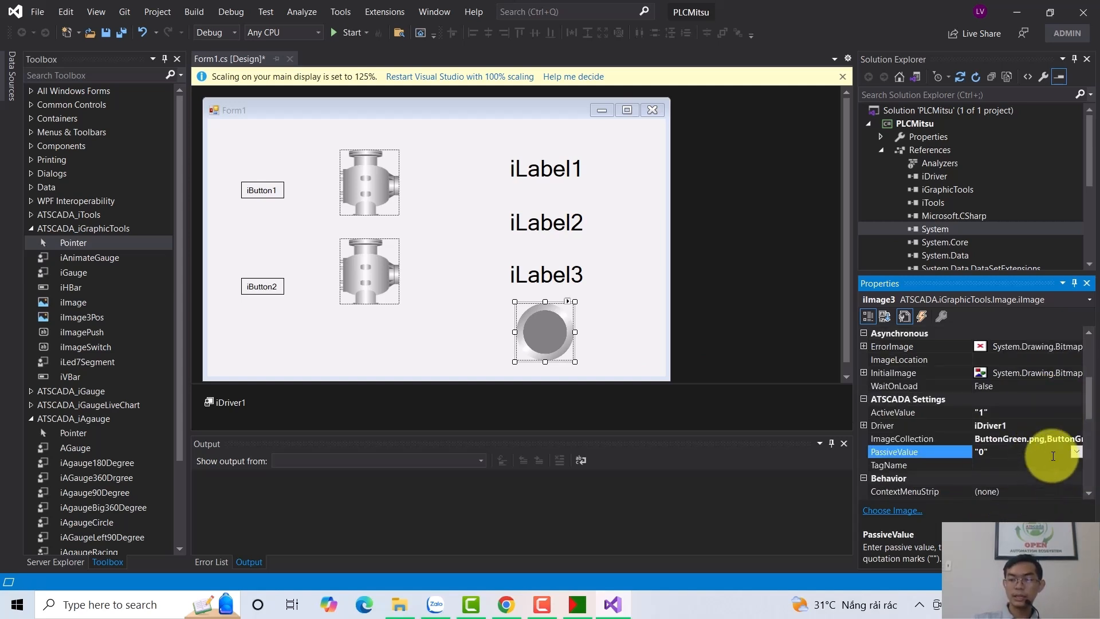
pyautogui.click(1039, 465)
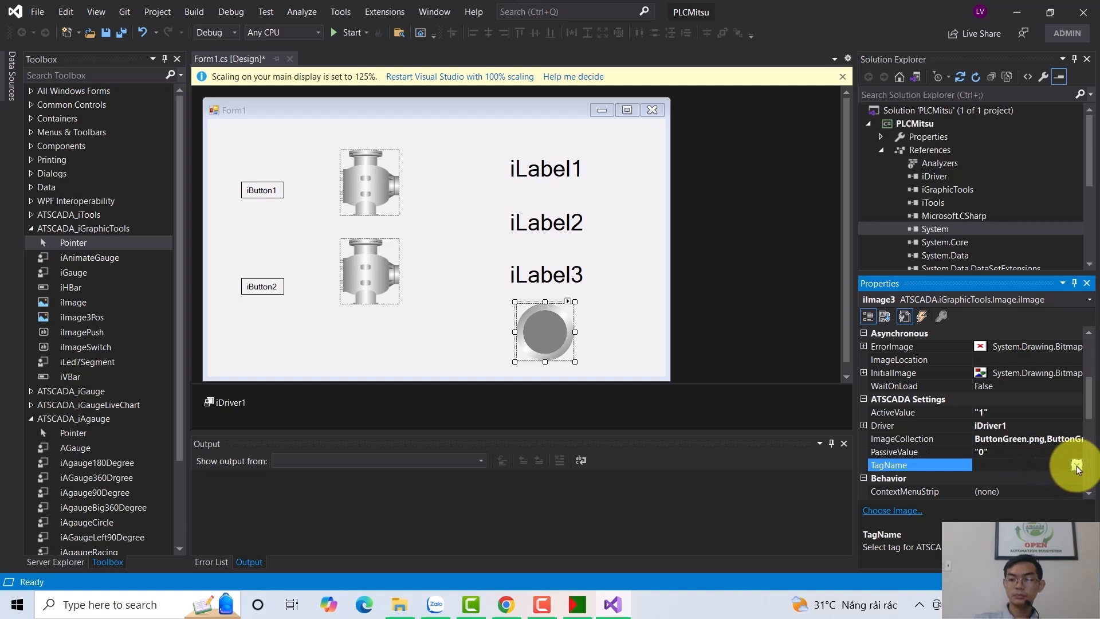
pyautogui.click(1076, 464)
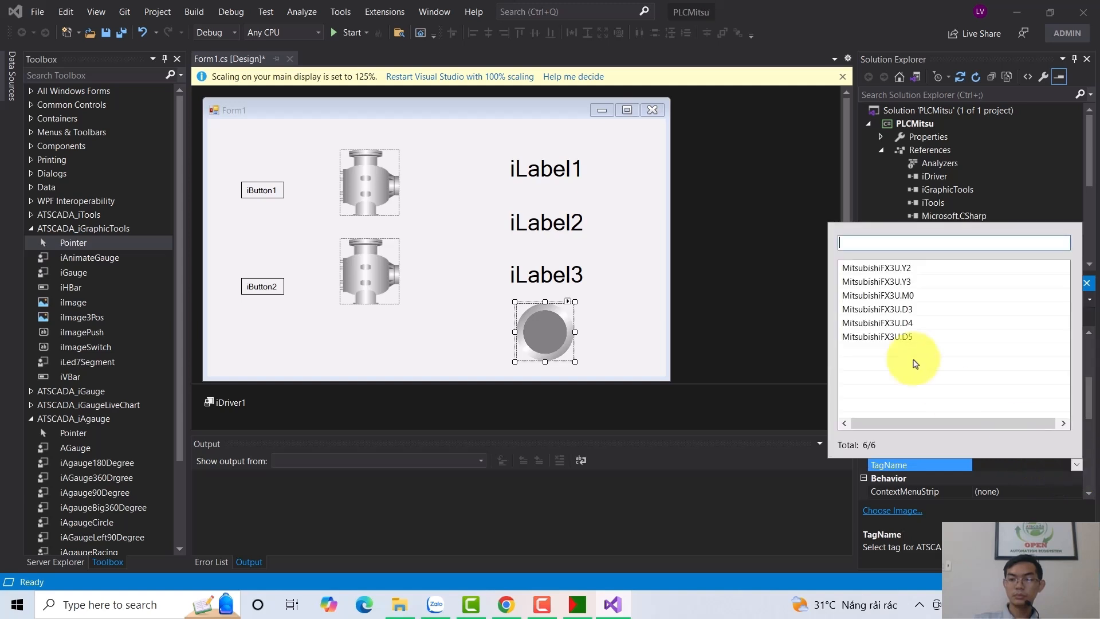
pyautogui.click(905, 296)
pyautogui.click(608, 331)
# Shift the three labels further right and place the round button image between the pump images and the labels.
pyautogui.click(544, 329)
pyautogui.moveTo(545, 330); pyautogui.dragTo(459, 336)
pyautogui.click(563, 346)
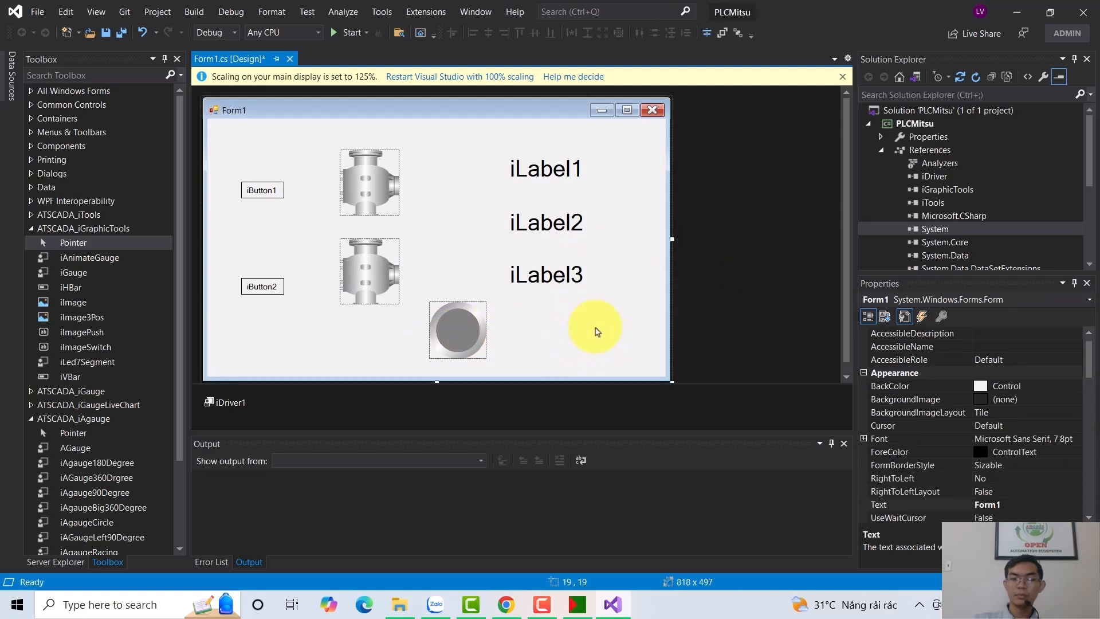
pyautogui.moveTo(491, 143); pyautogui.dragTo(609, 321)
pyautogui.moveTo(540, 222); pyautogui.dragTo(575, 226)
pyautogui.click(461, 344)
pyautogui.moveTo(461, 344); pyautogui.dragTo(476, 241)
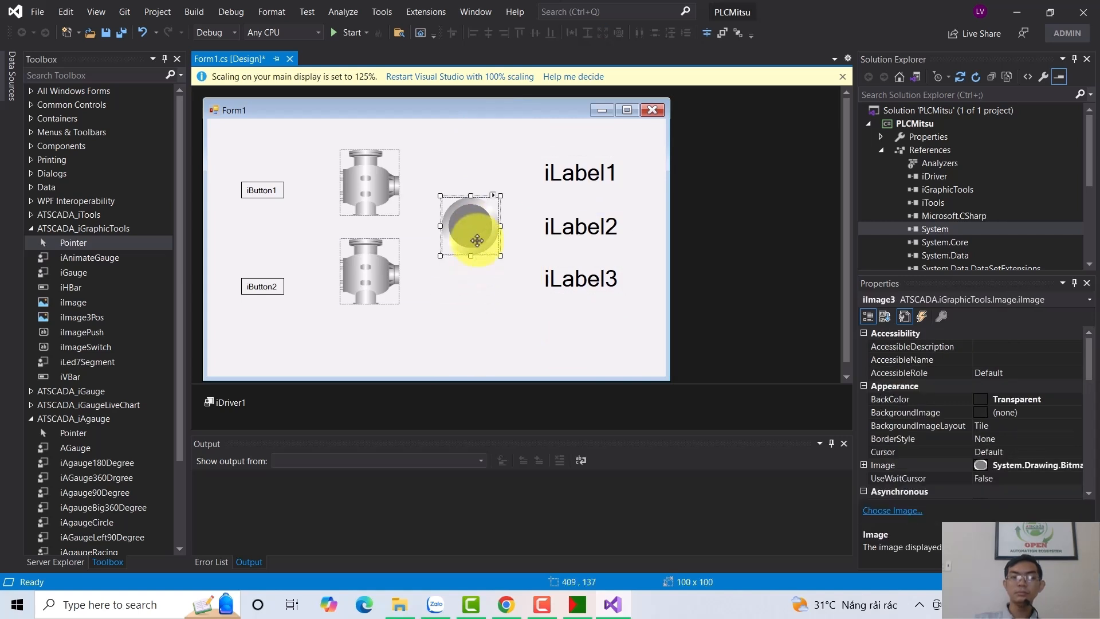
# Select all controls on the form and shift them together slightly down and to the left.
pyautogui.click(472, 302)
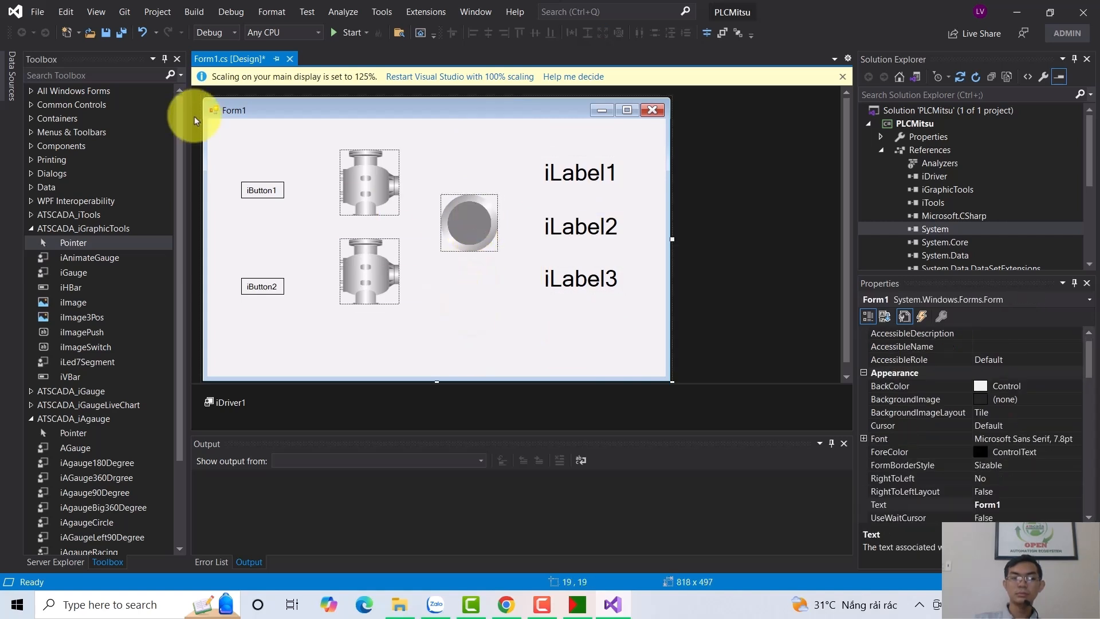
pyautogui.hotkey('ctrl', 'a')
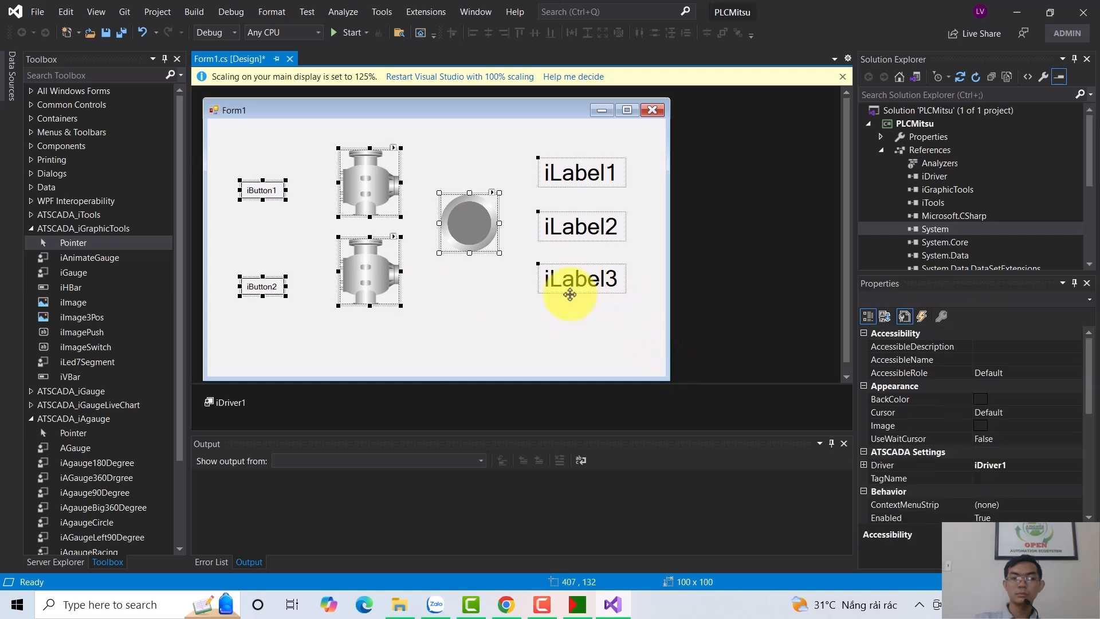
pyautogui.moveTo(468, 224)
pyautogui.mouseDown()
pyautogui.moveTo(470, 237)
pyautogui.moveTo(468, 224)
pyautogui.mouseUp()
pyautogui.click(479, 302)
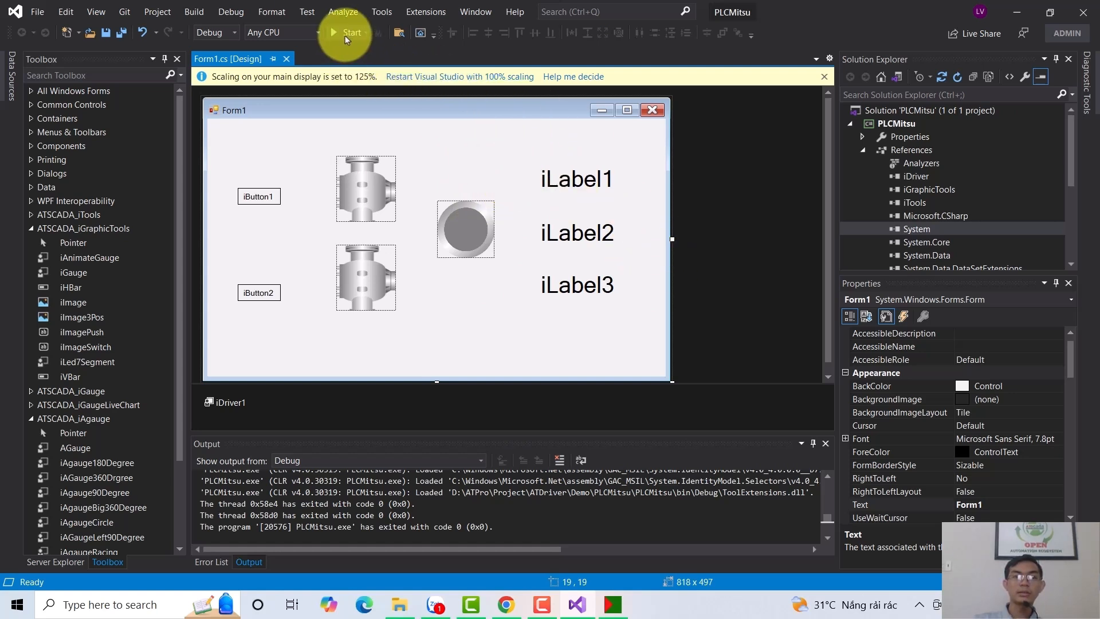
# Run the project, open the ATDriver Server window, and arrange it beside the running form.
pyautogui.click(343, 34)
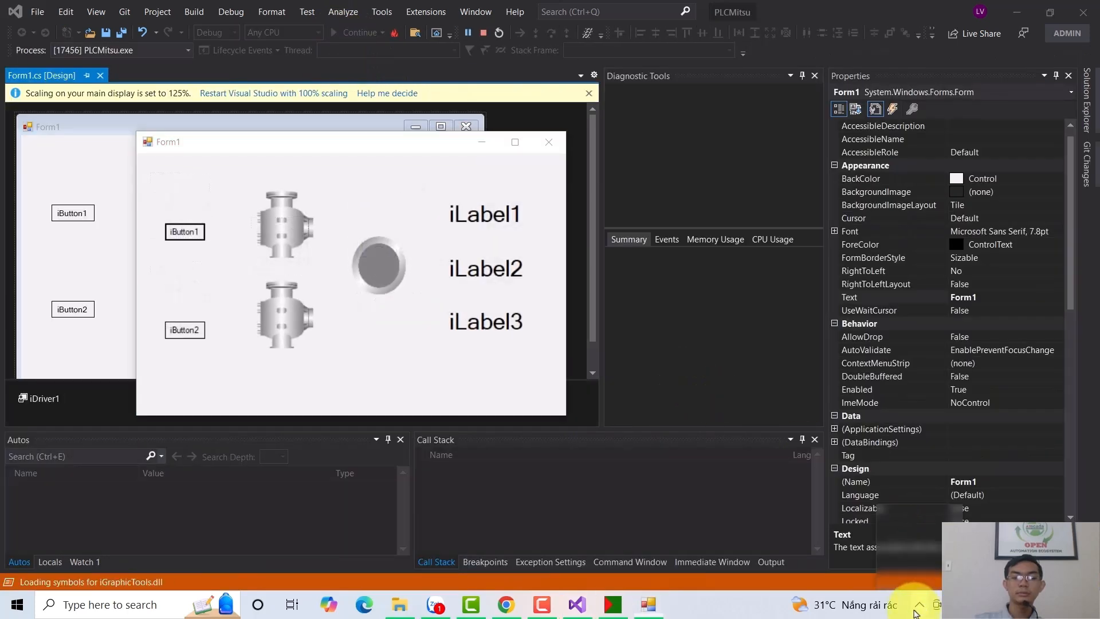
pyautogui.rightClick(919, 552)
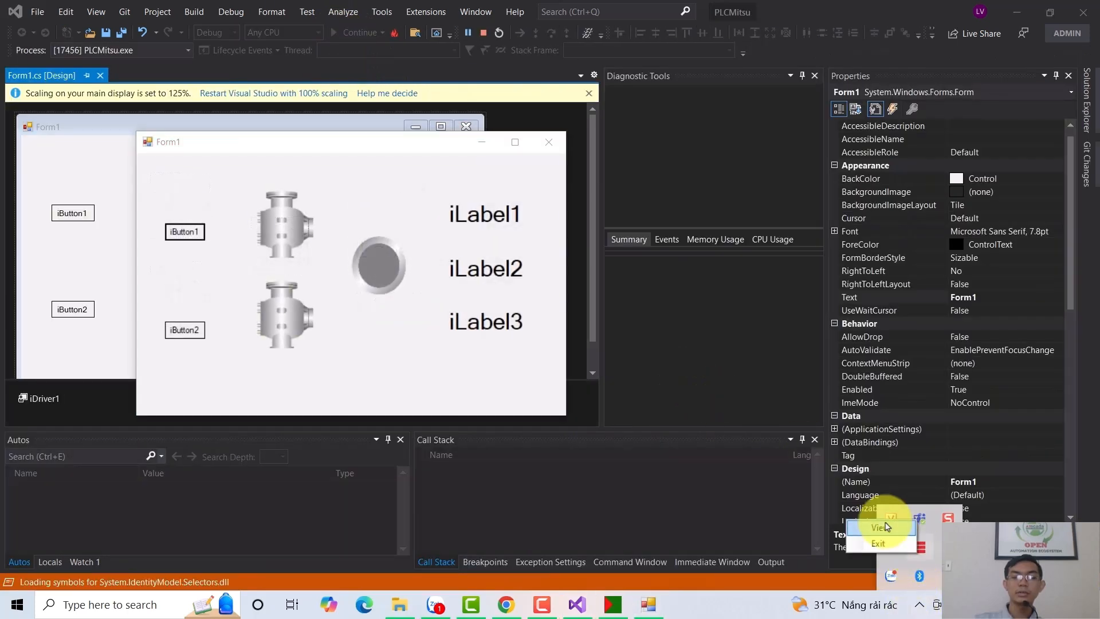
pyautogui.click(885, 529)
pyautogui.moveTo(612, 140); pyautogui.dragTo(612, 129)
pyautogui.moveTo(422, 147); pyautogui.dragTo(358, 136)
pyautogui.moveTo(670, 141); pyautogui.dragTo(652, 127)
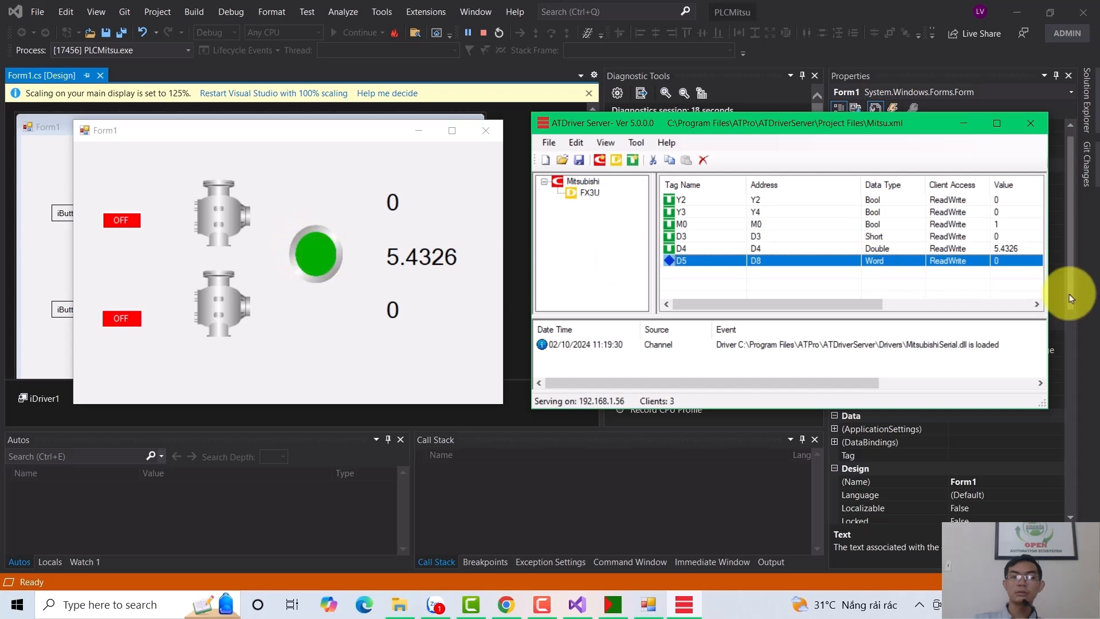
# Write the value 875 to tag D5 in ATDriver Server.
pyautogui.rightClick(1014, 266)
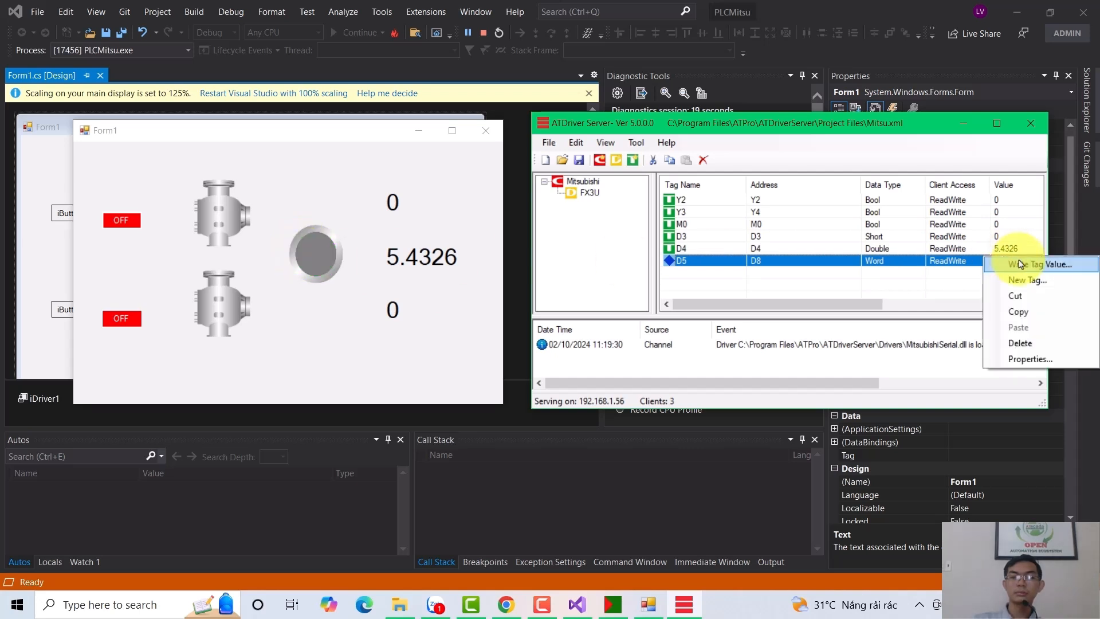
pyautogui.click(1019, 265)
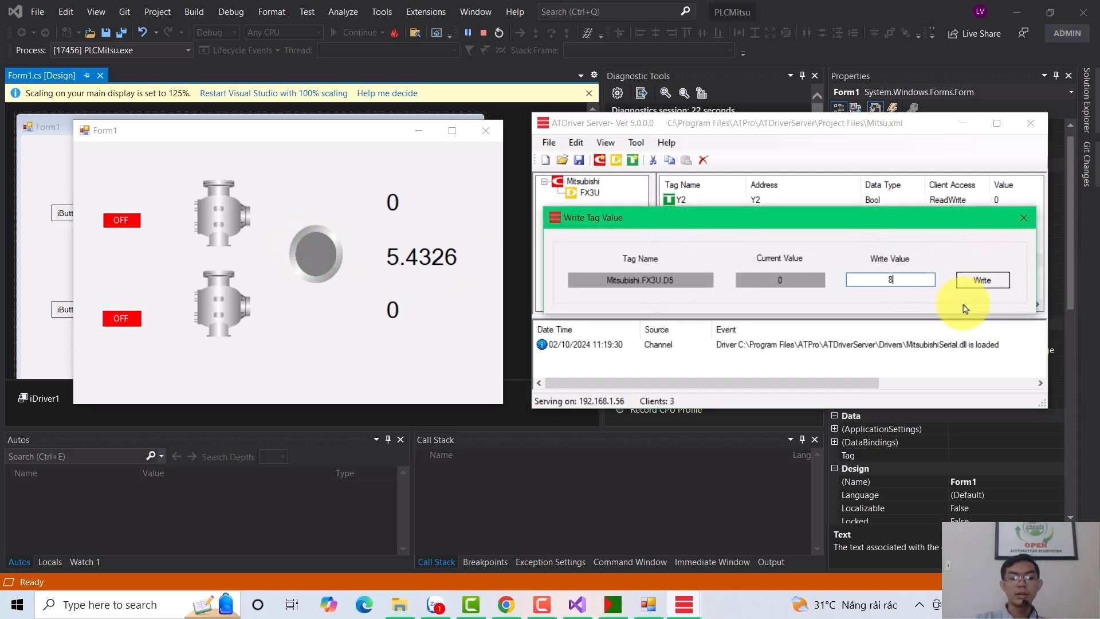
pyautogui.click(981, 280)
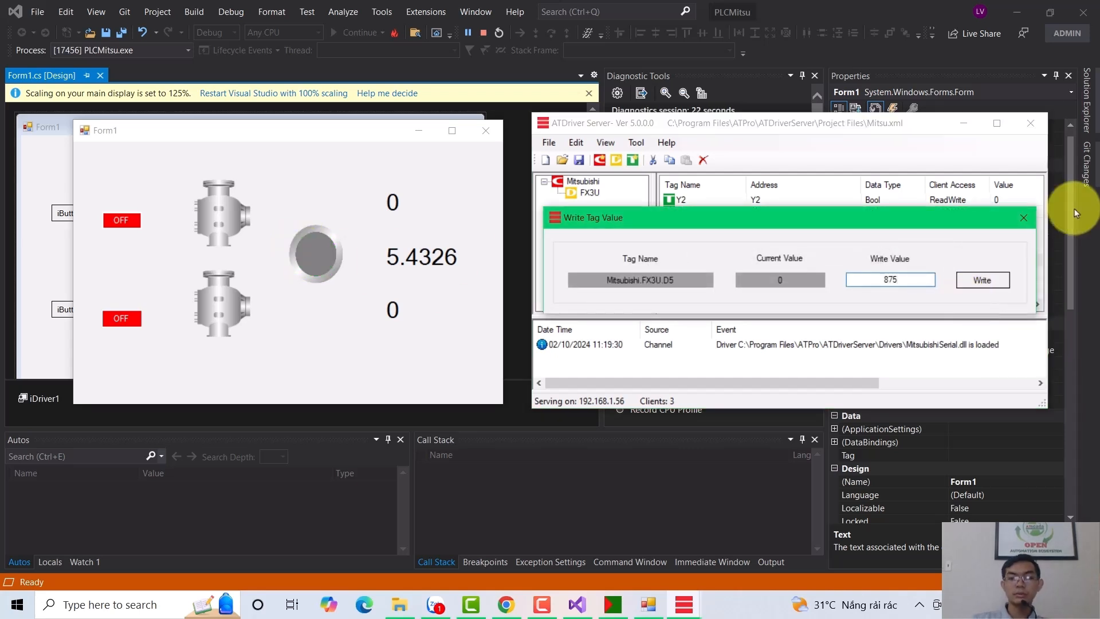
pyautogui.click(1024, 217)
# Write the value -465 to tag D3 in ATDriver Server.
pyautogui.click(1005, 236)
pyautogui.rightClick(1008, 238)
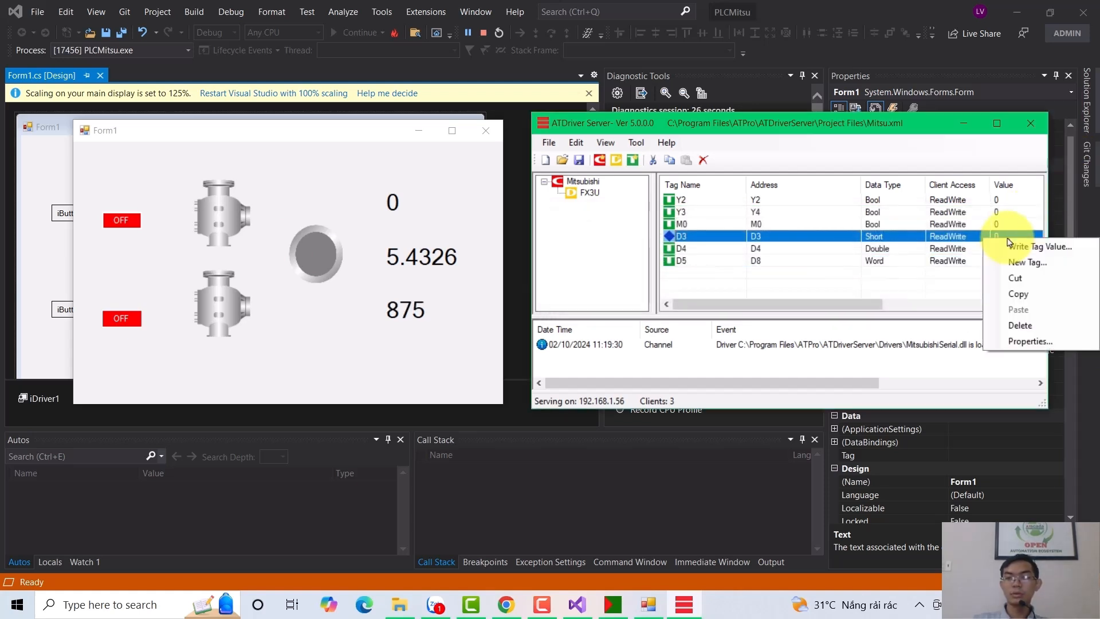
pyautogui.click(1014, 246)
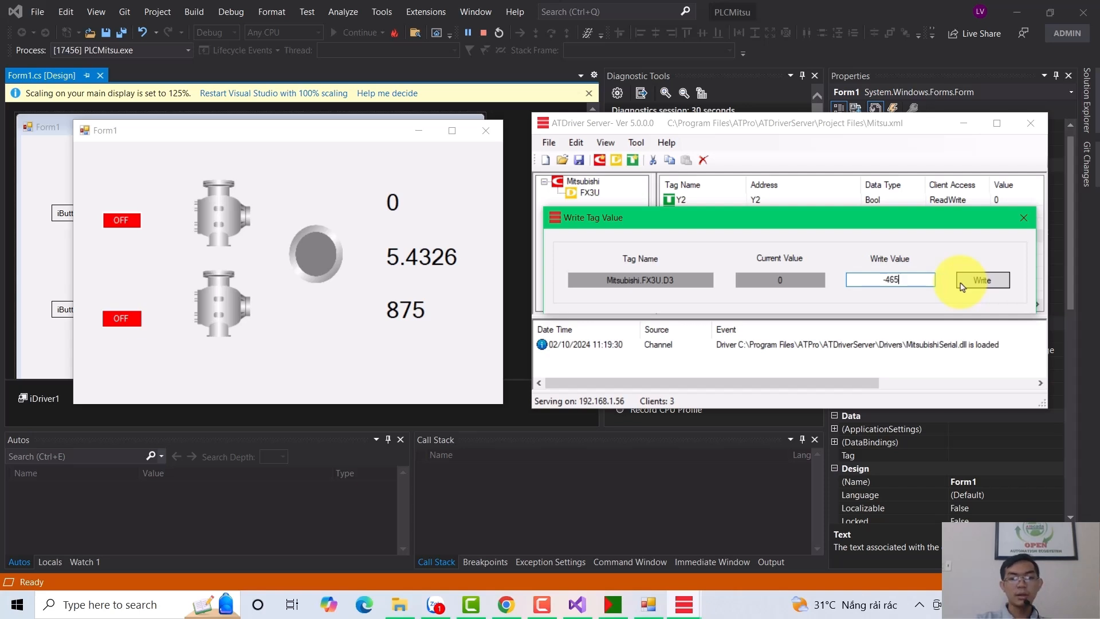
pyautogui.click(995, 272)
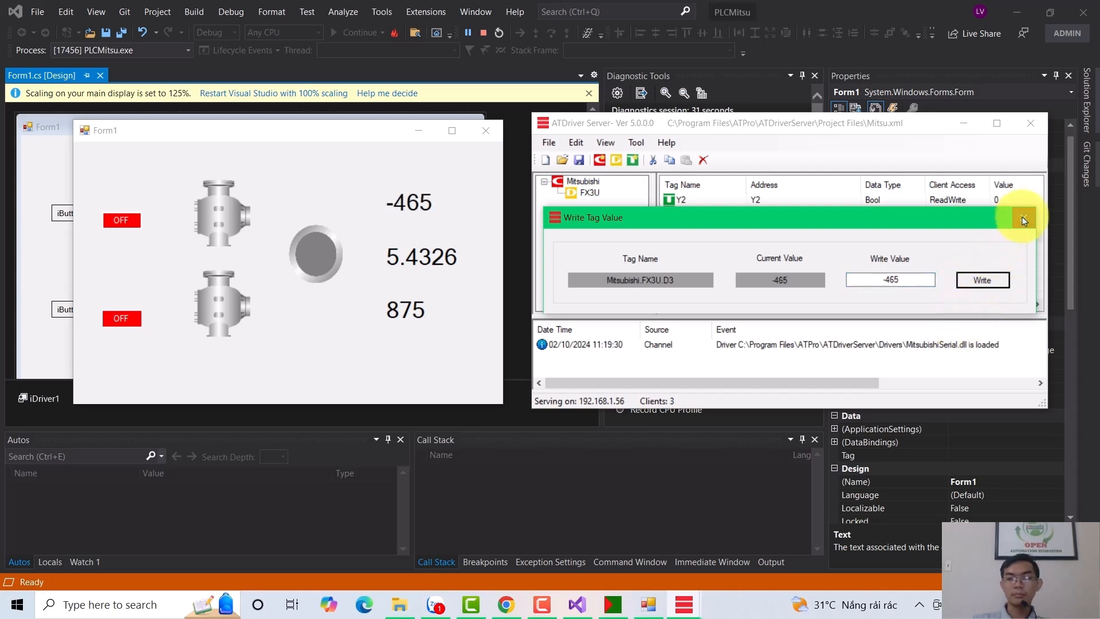
pyautogui.click(1023, 217)
# Minimise ATDriver Server and move the running form away from the form designer.
pyautogui.moveTo(316, 128); pyautogui.dragTo(317, 128)
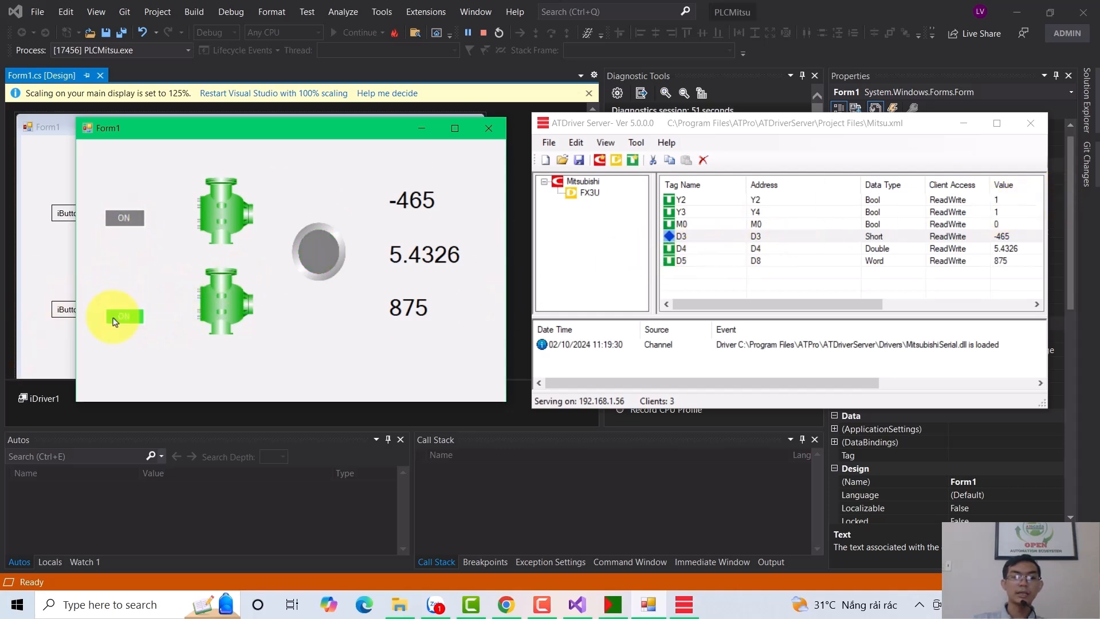
pyautogui.click(963, 124)
pyautogui.moveTo(270, 132); pyautogui.dragTo(855, 274)
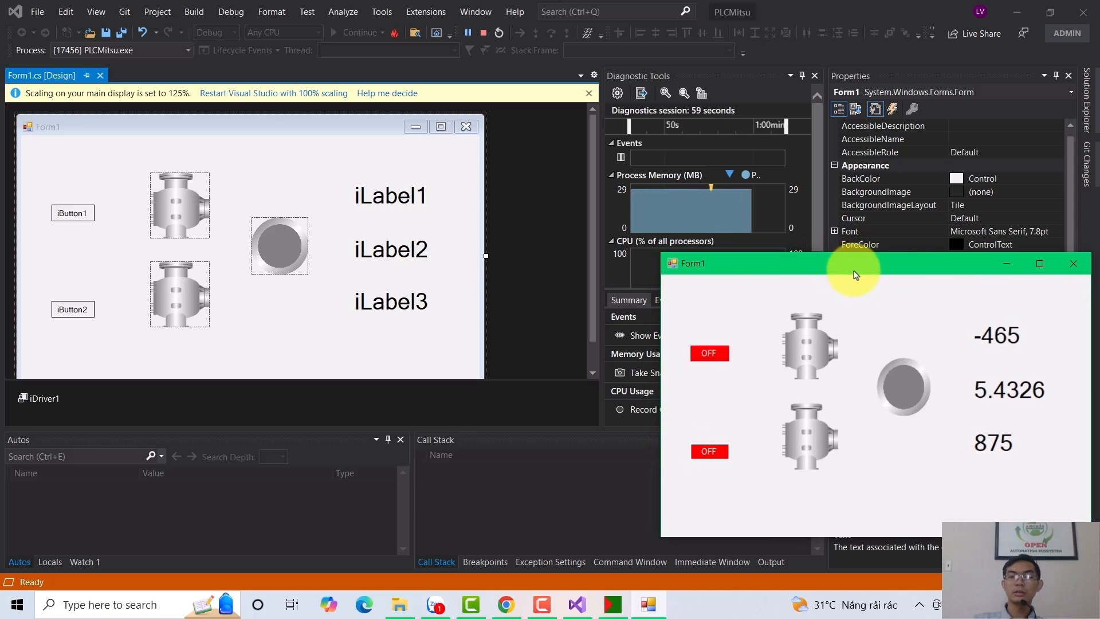
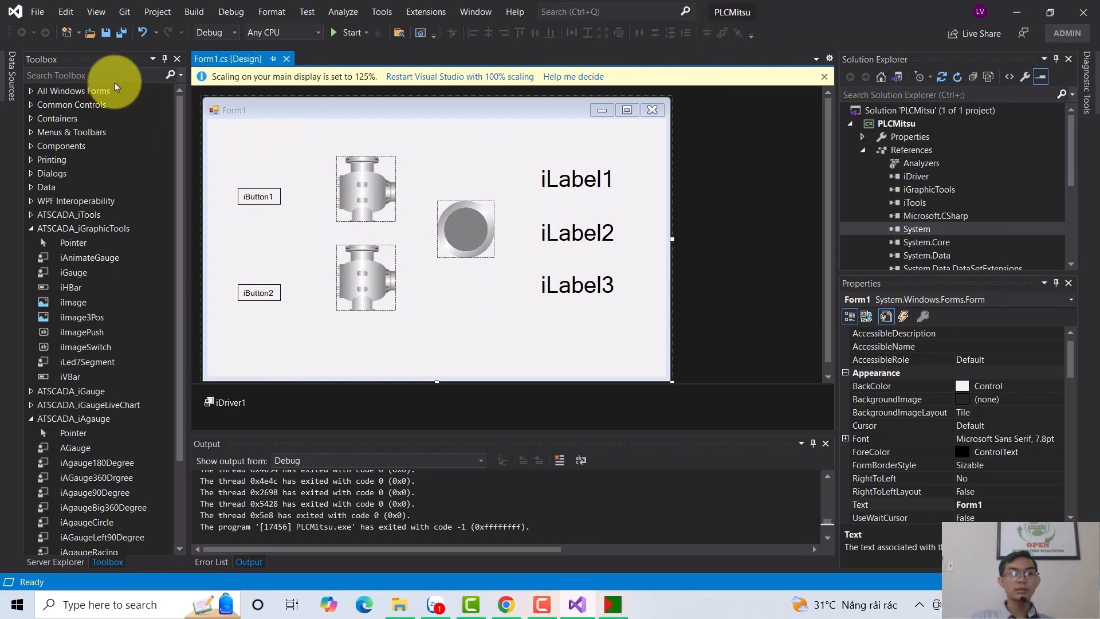
# Search the toolbox for "iwe" and add an iWebService component to the form.
pyautogui.click(96, 76)
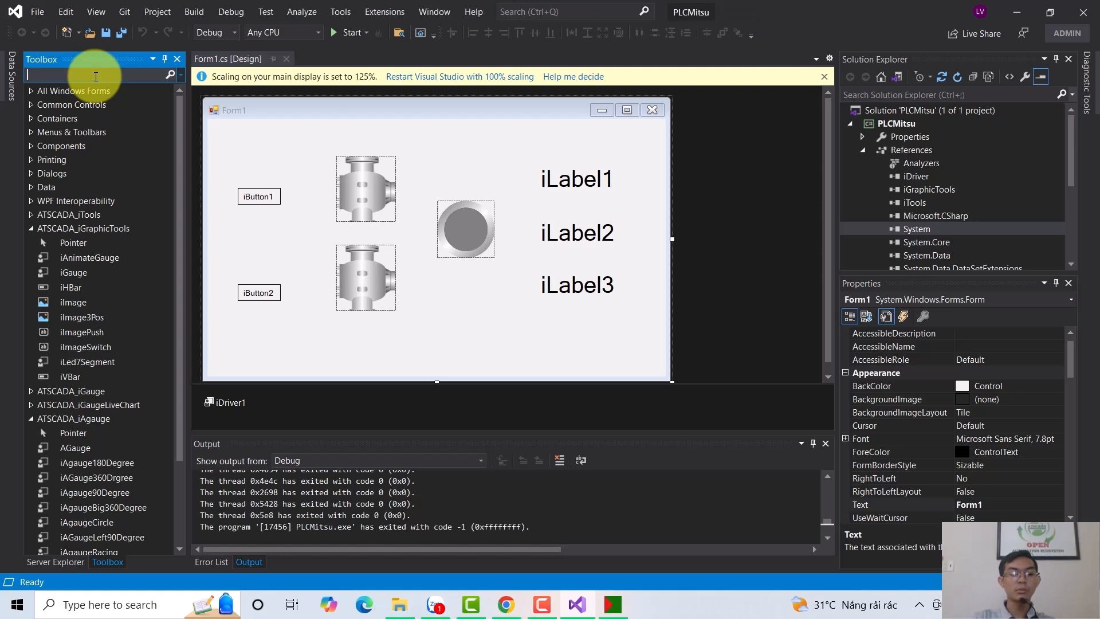
pyautogui.write('i')
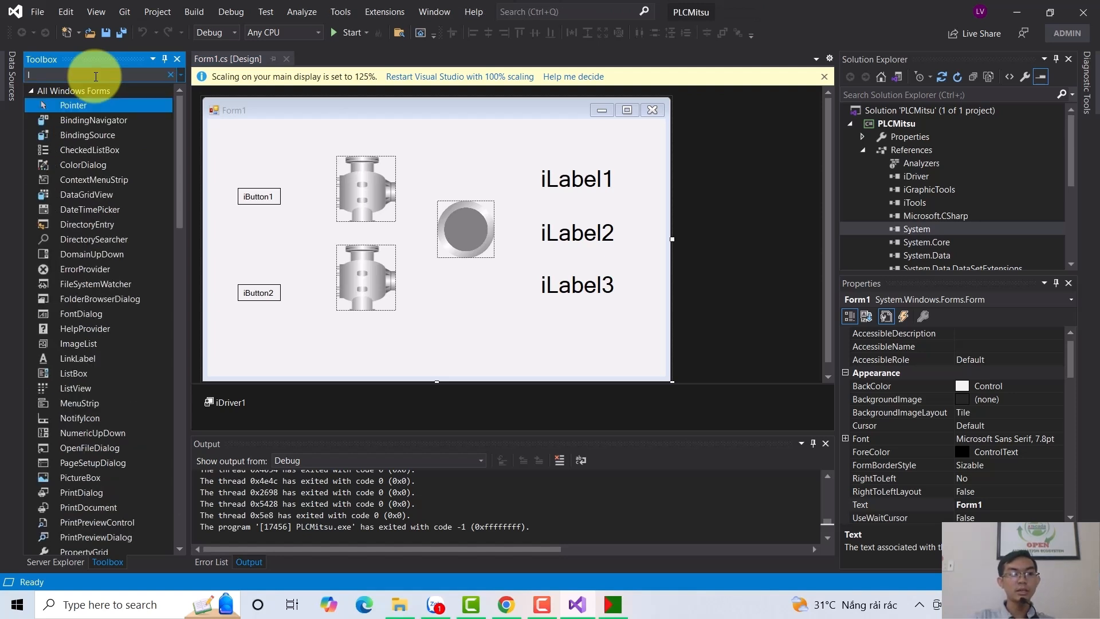
pyautogui.write('we')
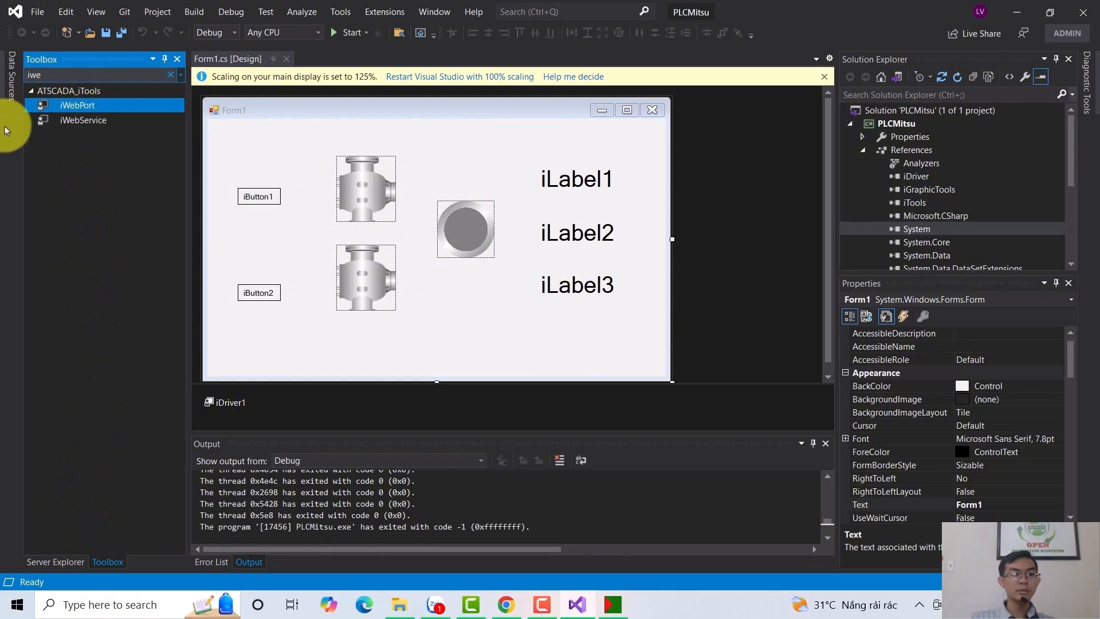
pyautogui.moveTo(85, 121); pyautogui.dragTo(378, 341)
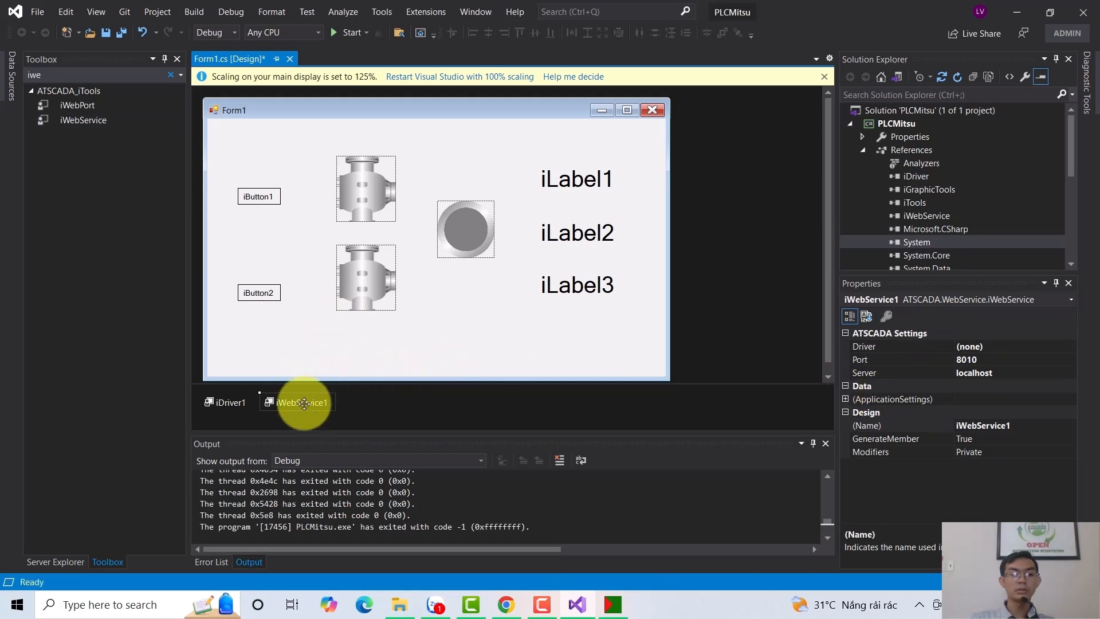
# Configure the iWebService component with Driver iDriver1, Port 9050 and Server 192.168.1.56.
pyautogui.click(991, 359)
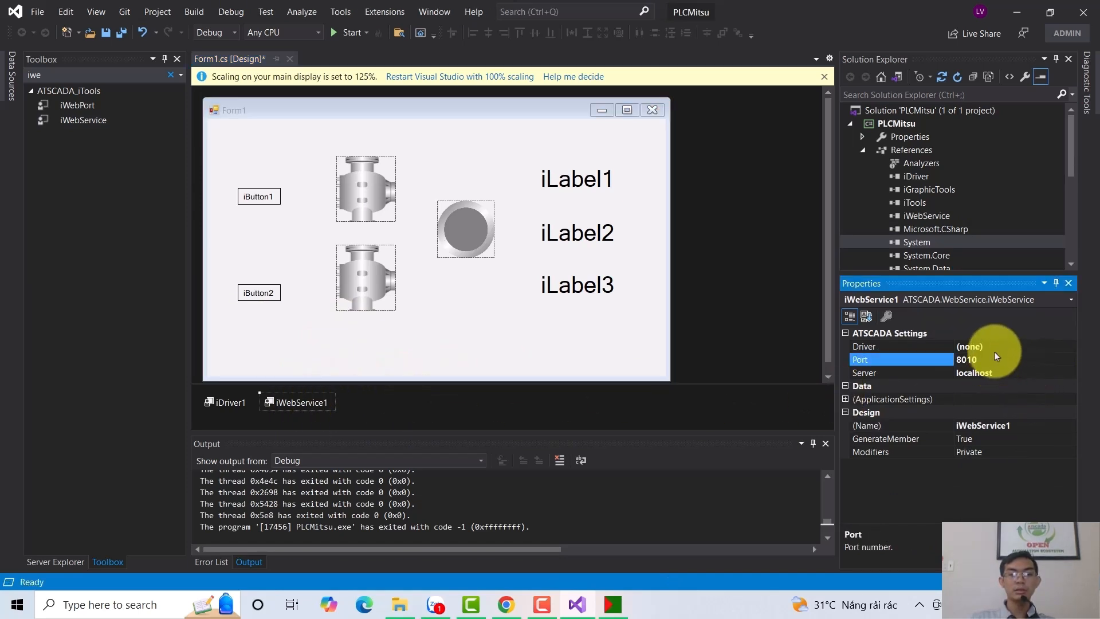
pyautogui.doubleClick(997, 345)
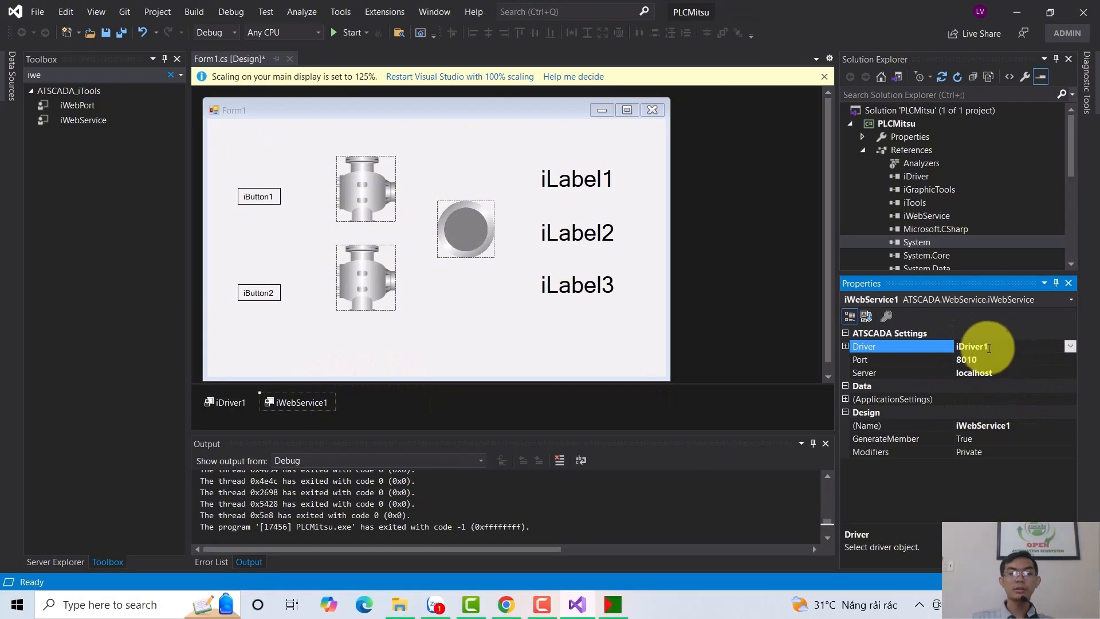
pyautogui.click(982, 359)
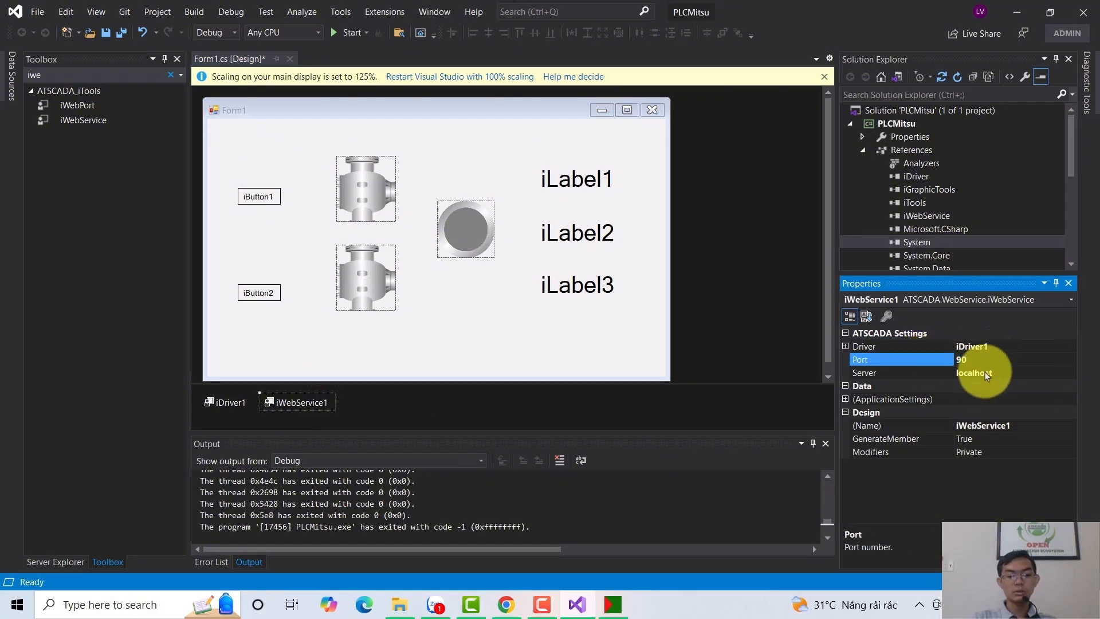
pyautogui.click(1001, 373)
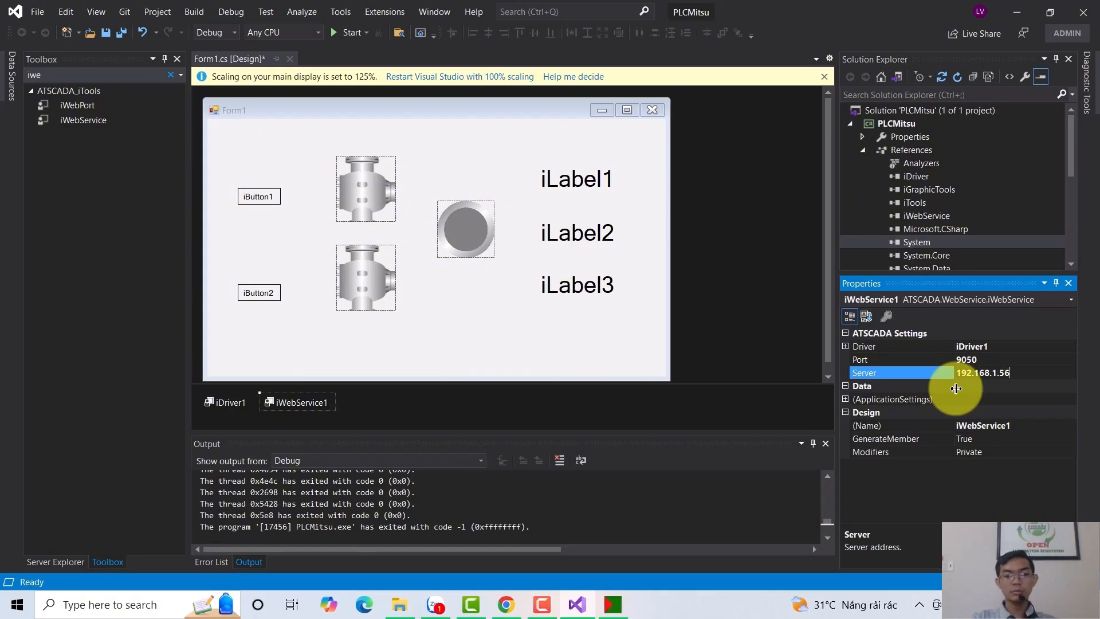
pyautogui.press('Return')
# Save the form and run the project, minimise Visual Studio and the running form, and dismiss the message.
pyautogui.click(607, 360)
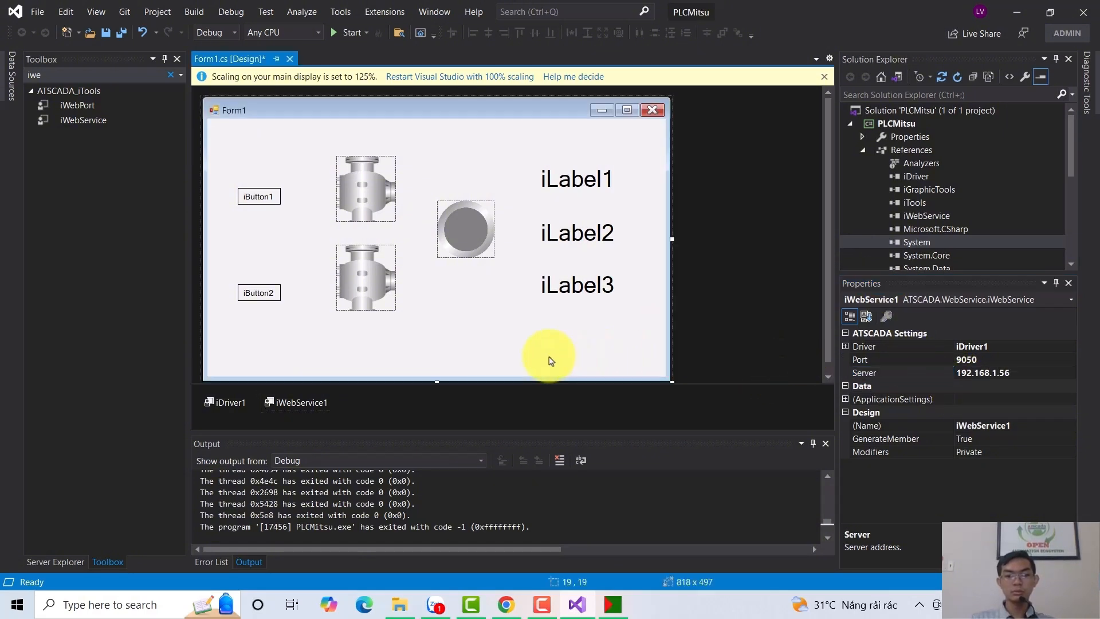
pyautogui.hotkey('ctrl', 's')
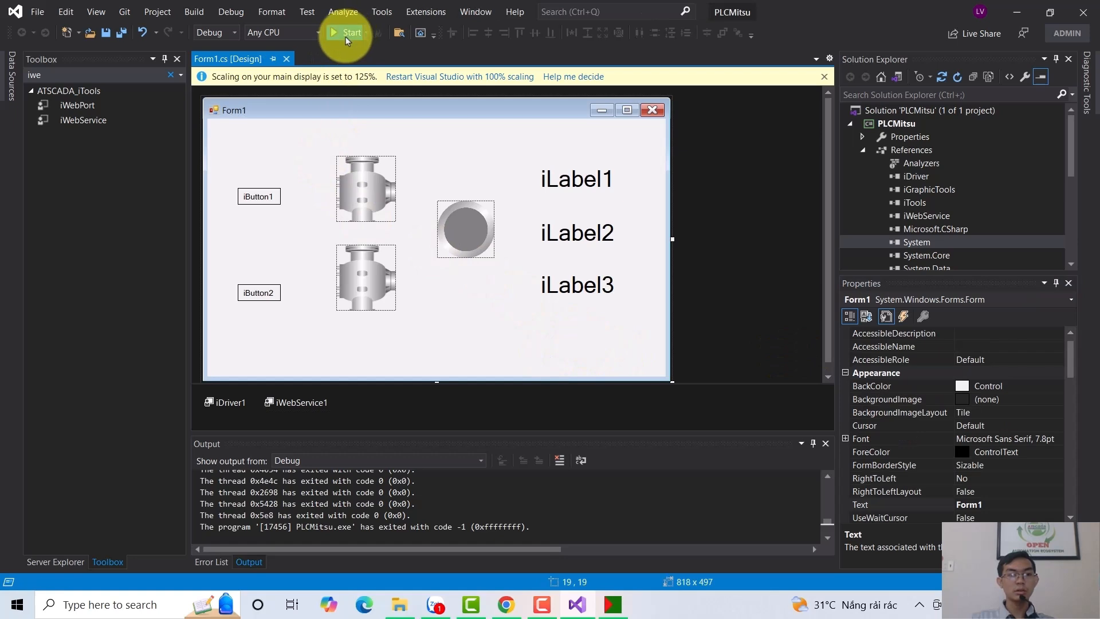
pyautogui.click(346, 34)
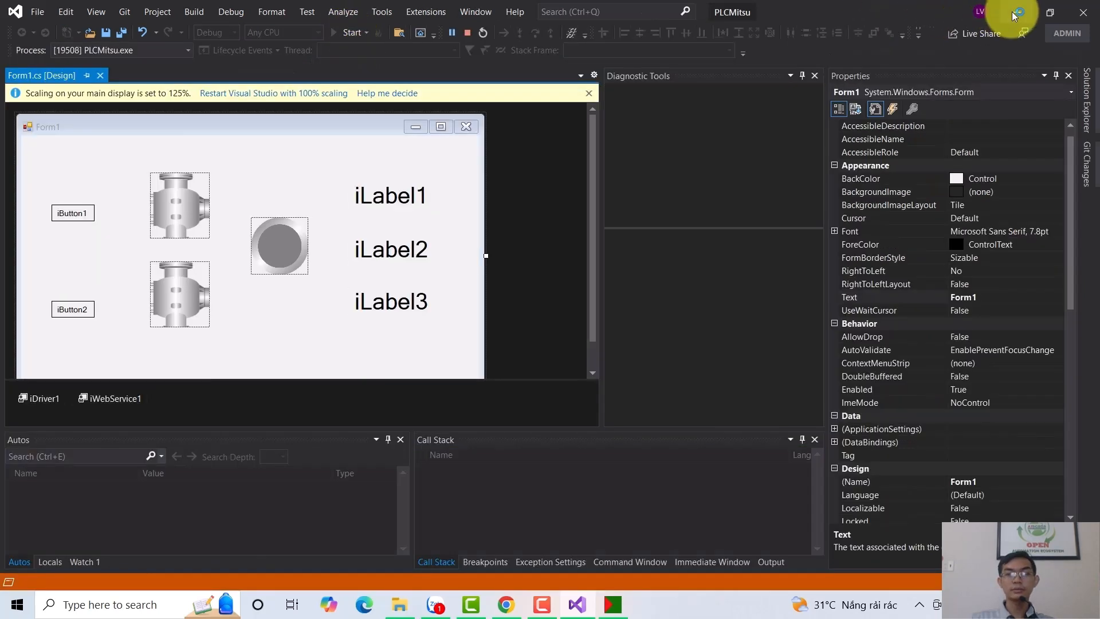
pyautogui.click(1015, 13)
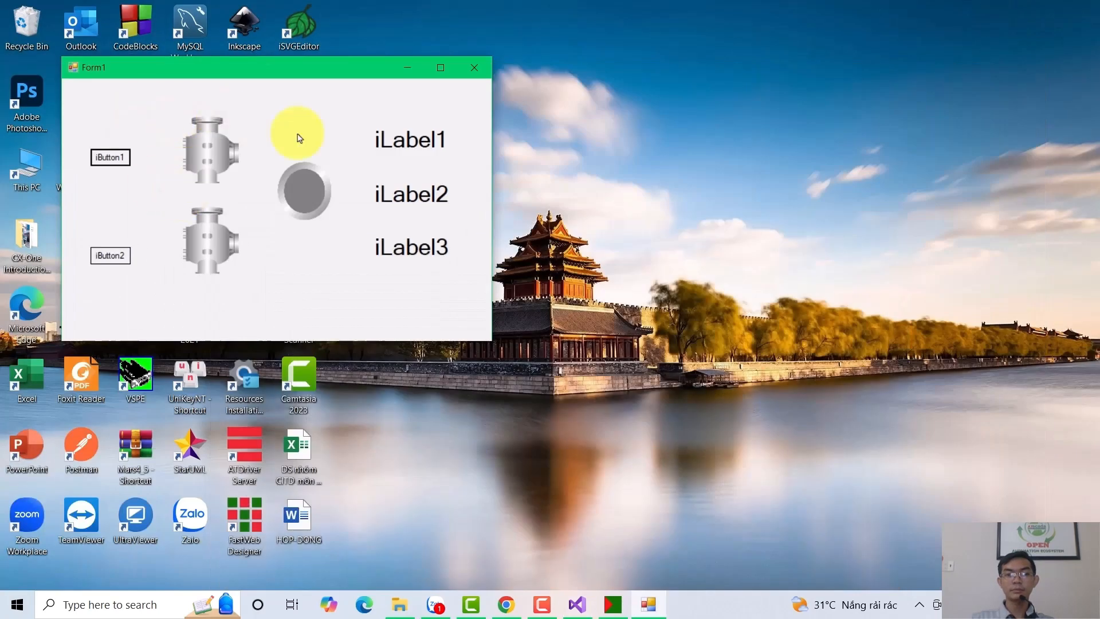
pyautogui.click(407, 68)
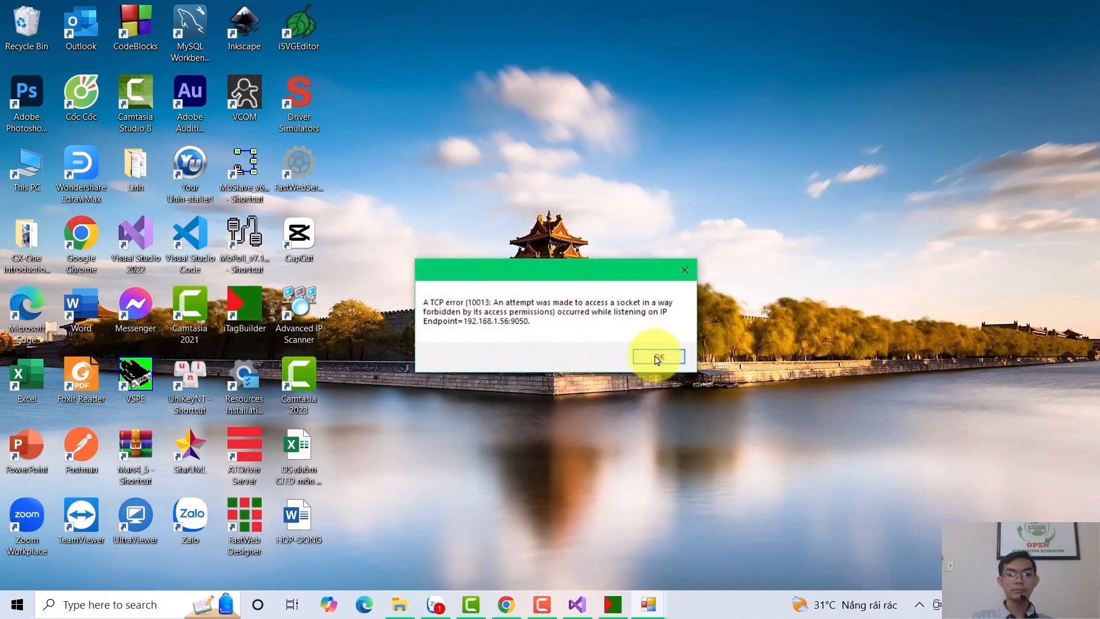
pyautogui.click(657, 357)
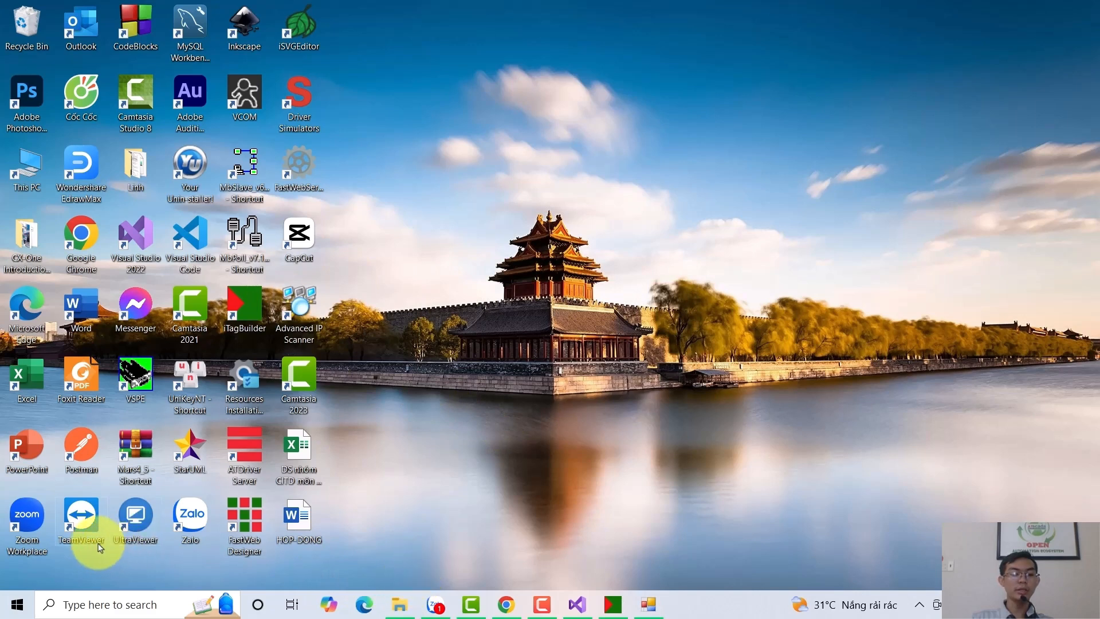
# In File Explorer, go to C:\Program Files\ATPro\FastWeb Designer and select the Template folder.
pyautogui.click(400, 605)
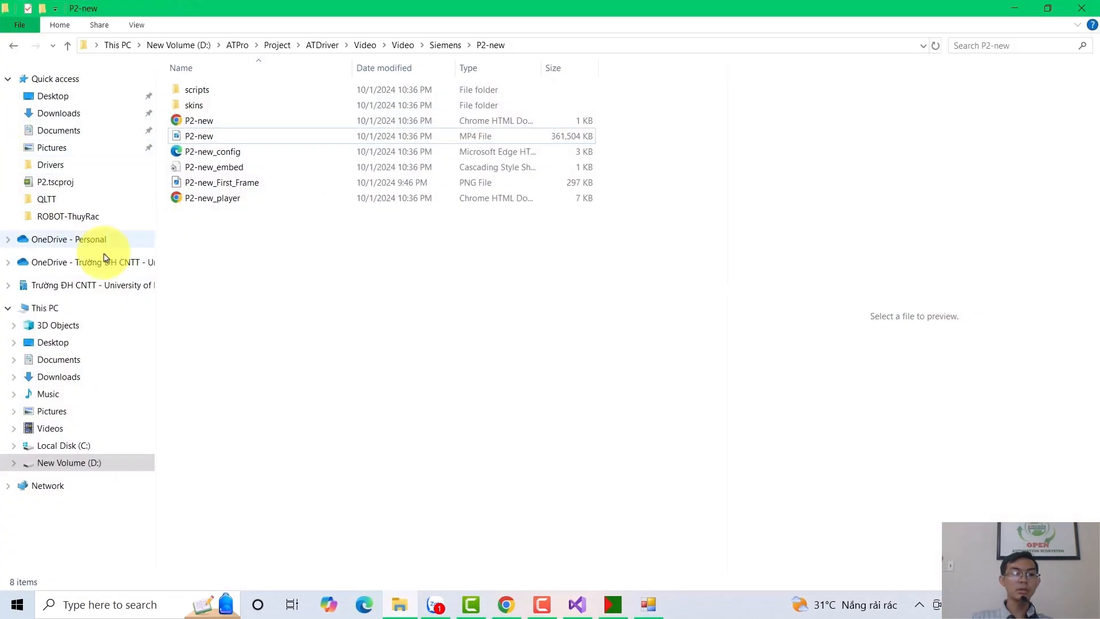
pyautogui.click(94, 445)
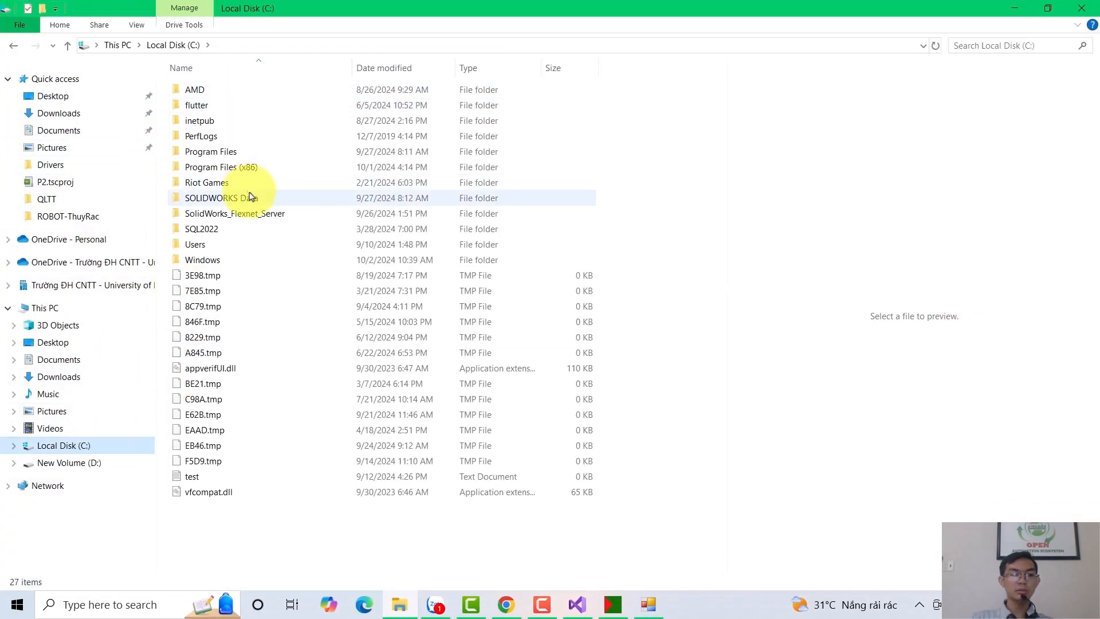
pyautogui.doubleClick(224, 151)
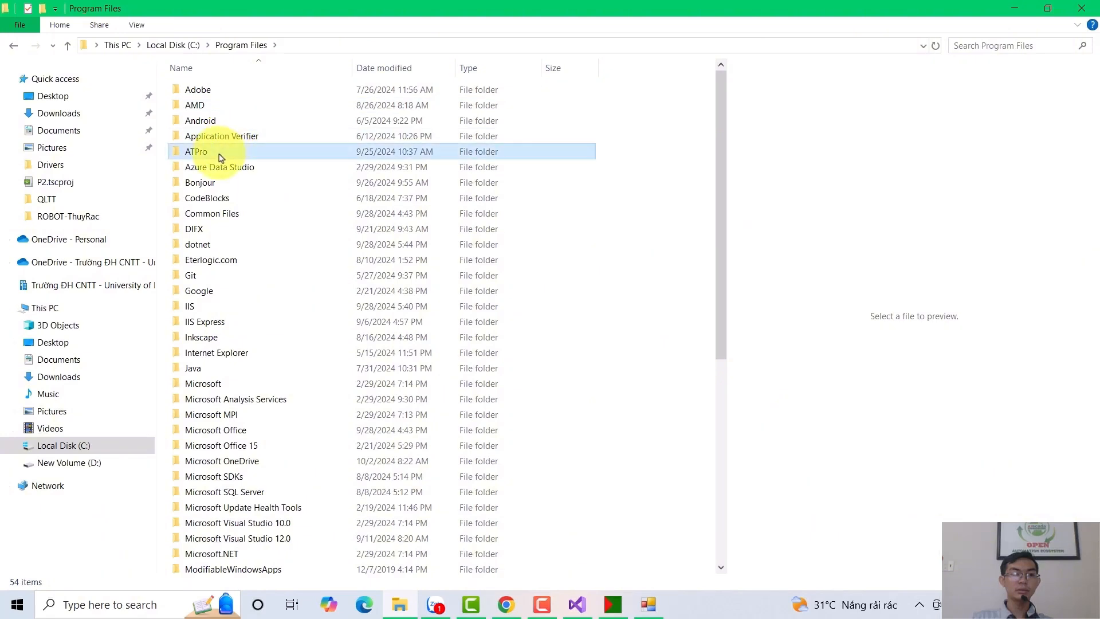
pyautogui.doubleClick(219, 156)
pyautogui.click(241, 171)
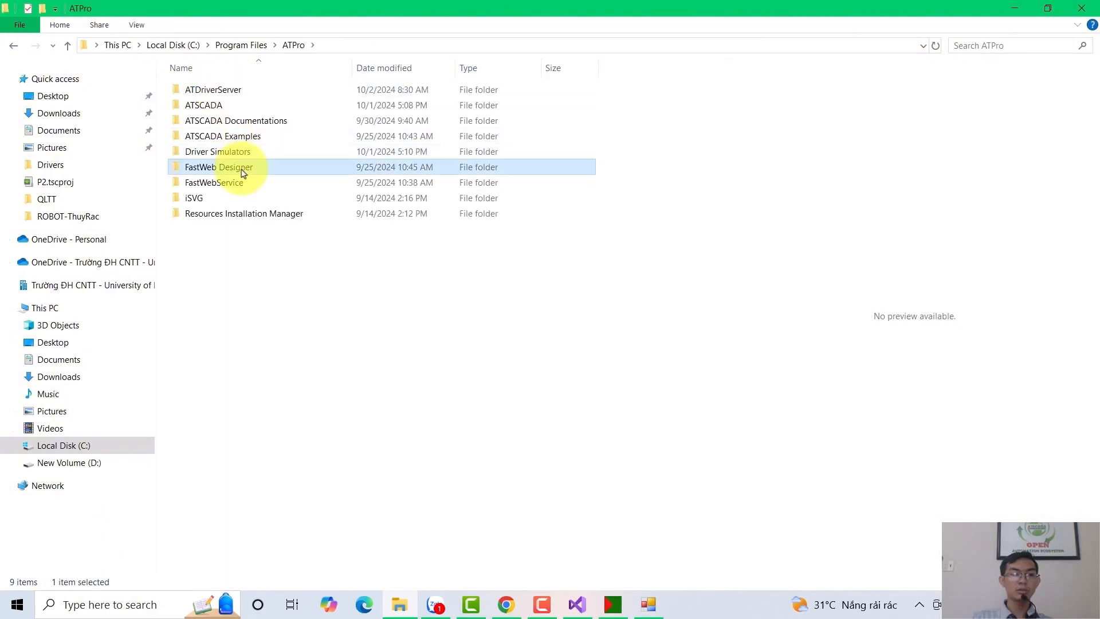
pyautogui.doubleClick(241, 170)
pyautogui.click(206, 89)
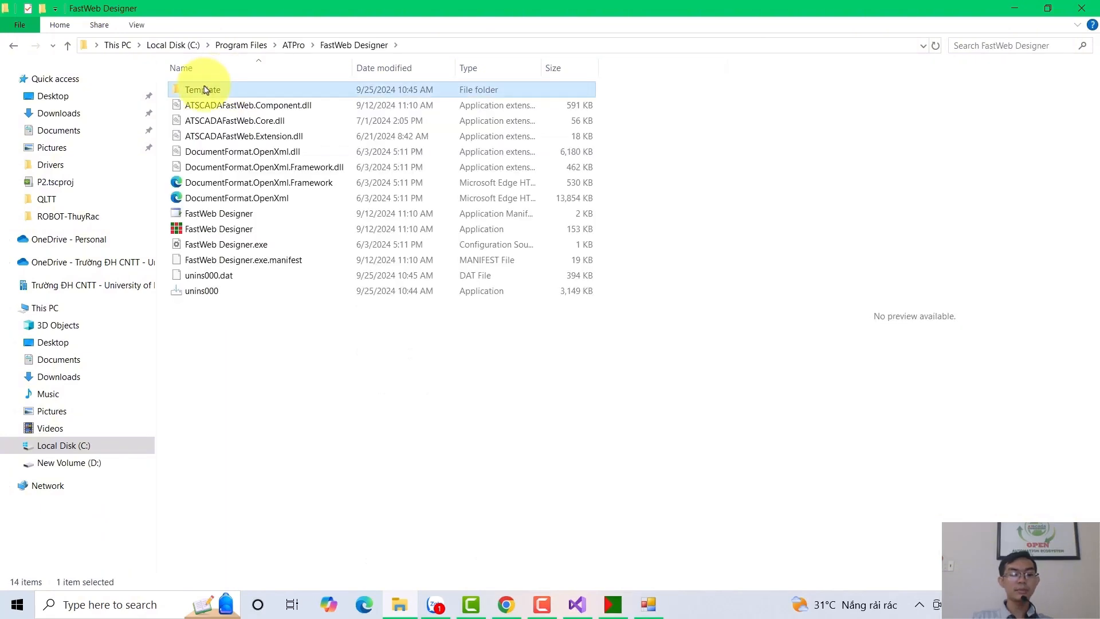
# Go to D:\ATPro\Project\ATDriver\Web and paste the copied Template folder there.
pyautogui.click(89, 464)
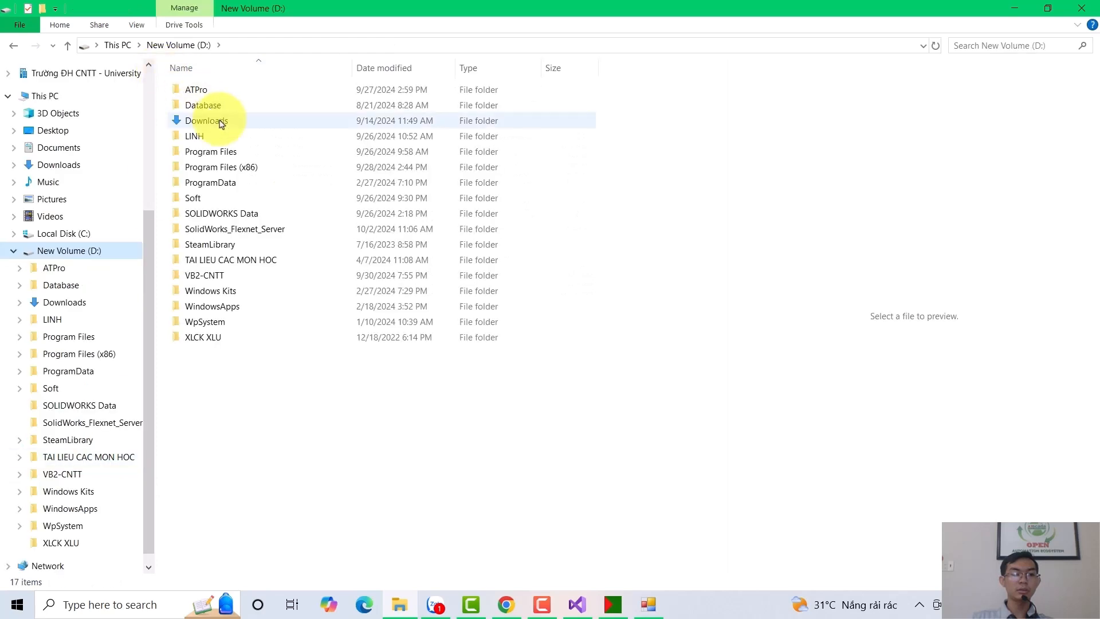
pyautogui.doubleClick(195, 90)
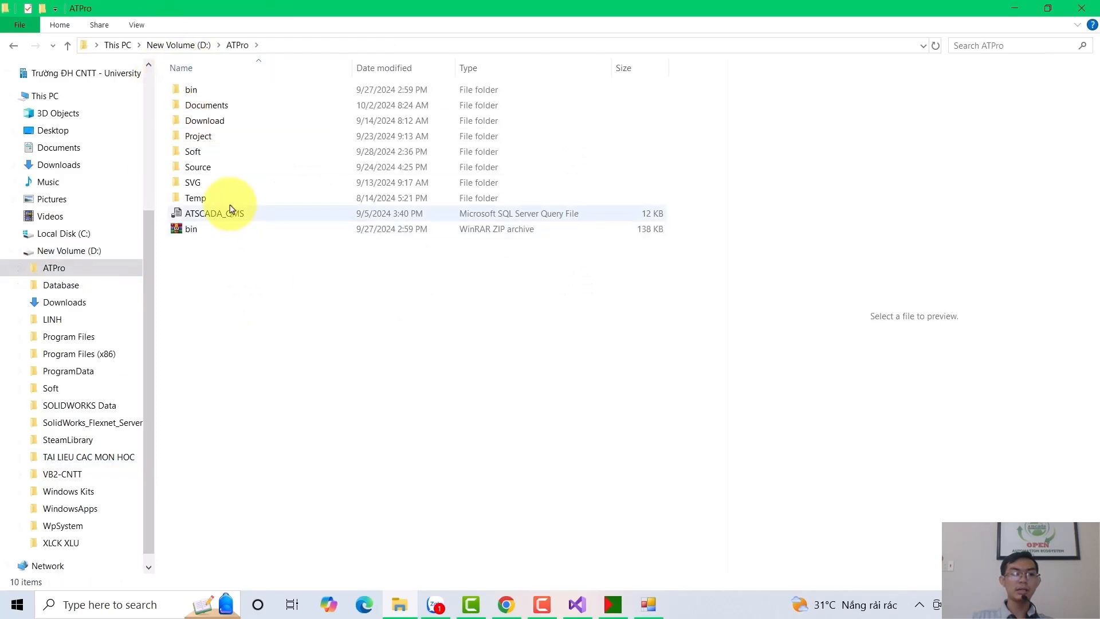
pyautogui.doubleClick(208, 138)
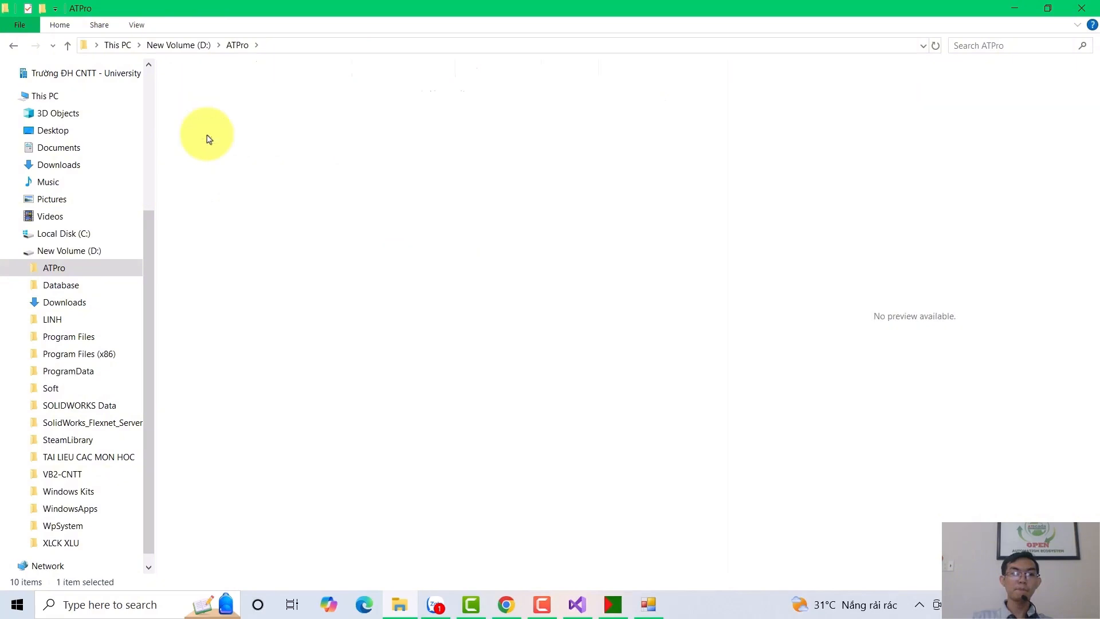
pyautogui.doubleClick(217, 91)
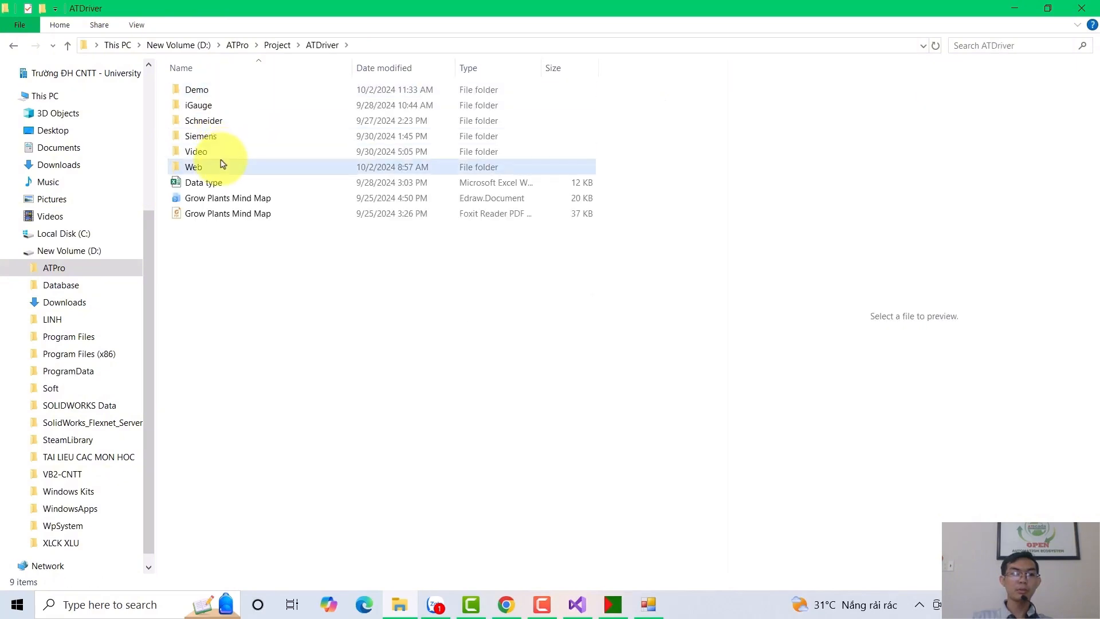
pyautogui.doubleClick(223, 165)
pyautogui.hotkey('ctrl', 'v')
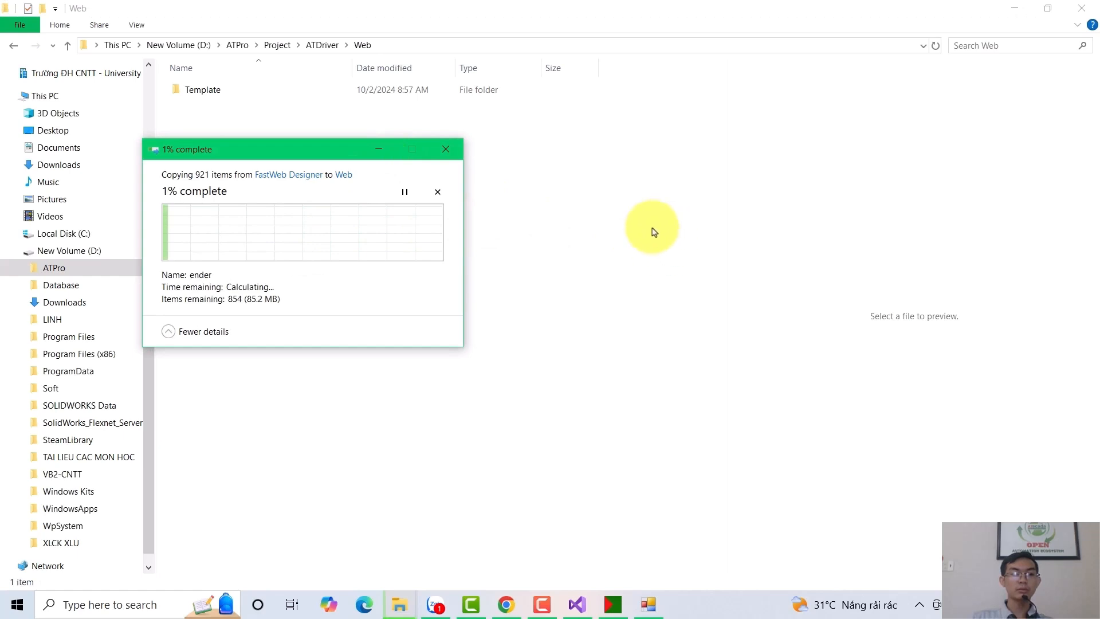
# Search Windows for "fa" and launch FastWeb Designer, and replace the same-named files in the Template copy's destination.
pyautogui.click(74, 605)
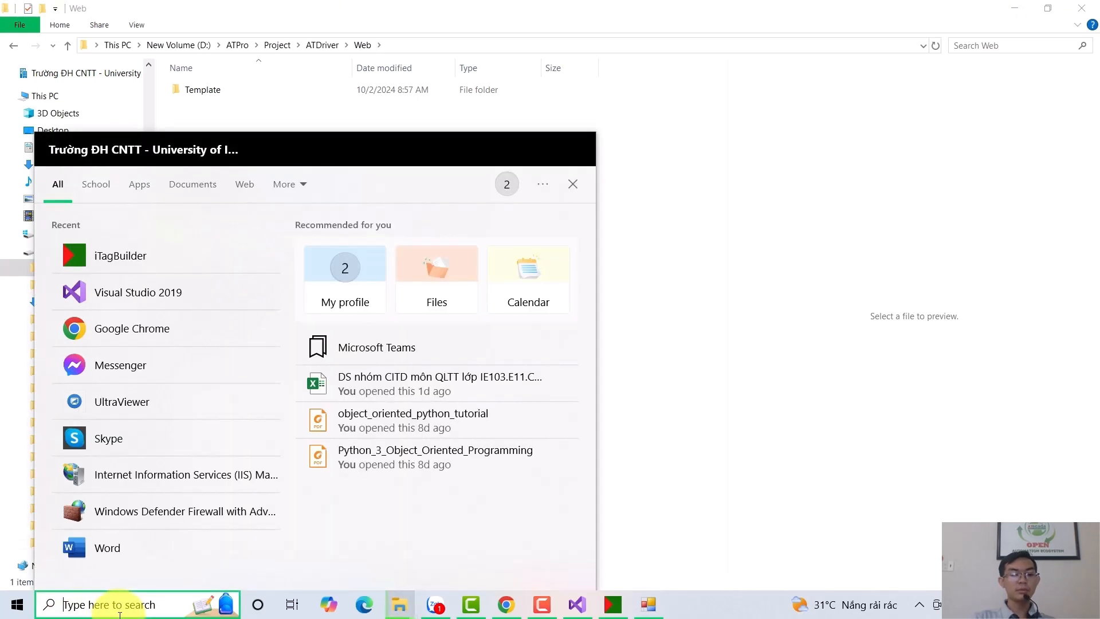
pyautogui.write('fa')
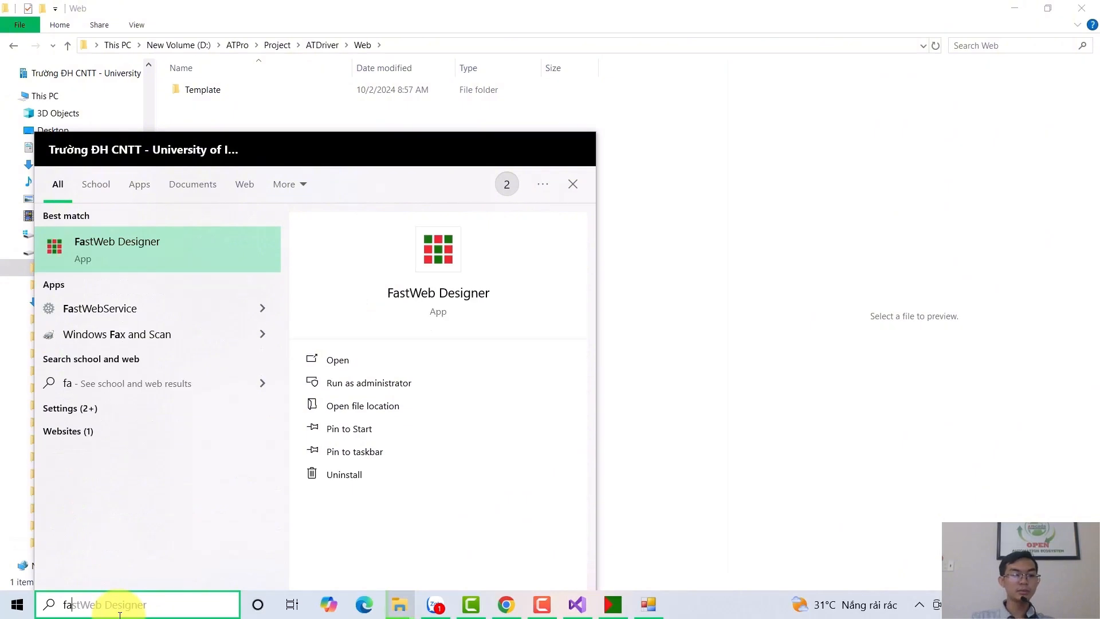
pyautogui.rightClick(116, 241)
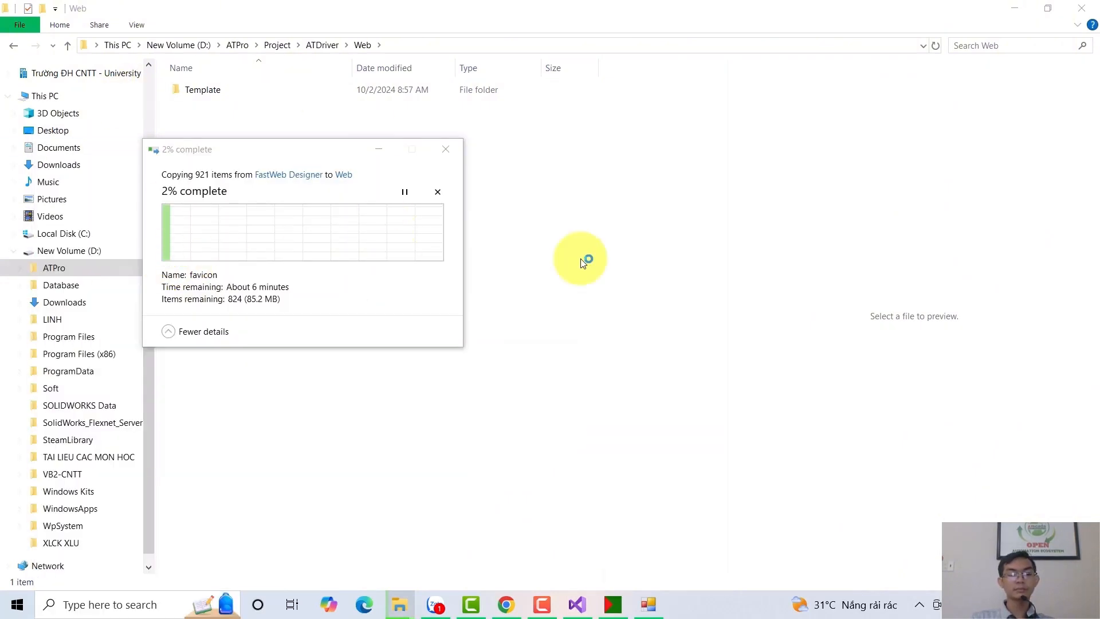
pyautogui.click(202, 150)
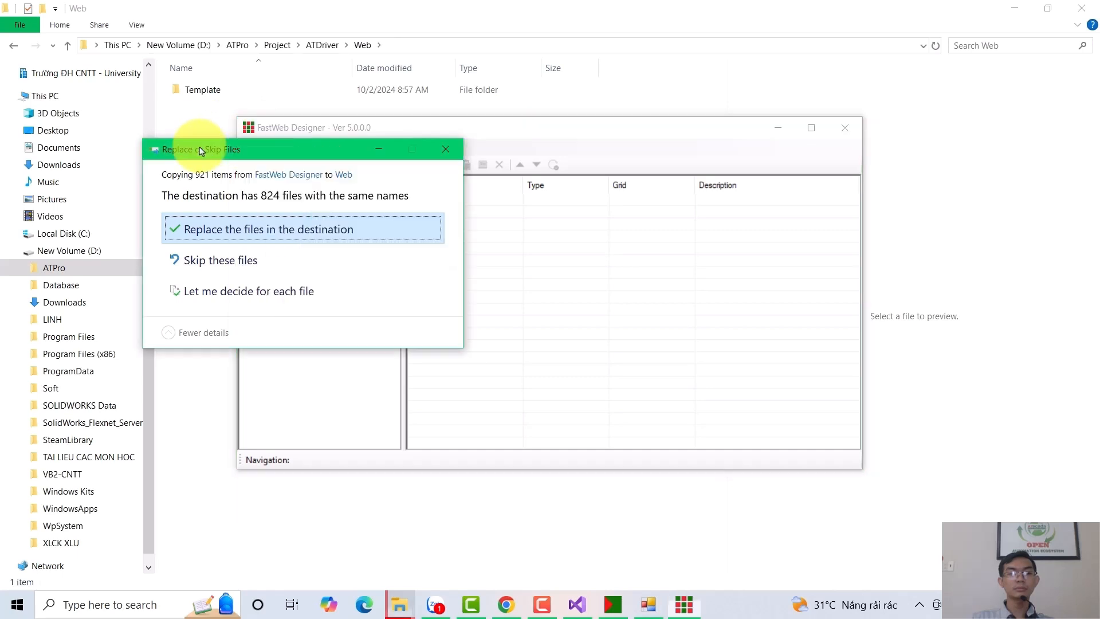
pyautogui.click(283, 227)
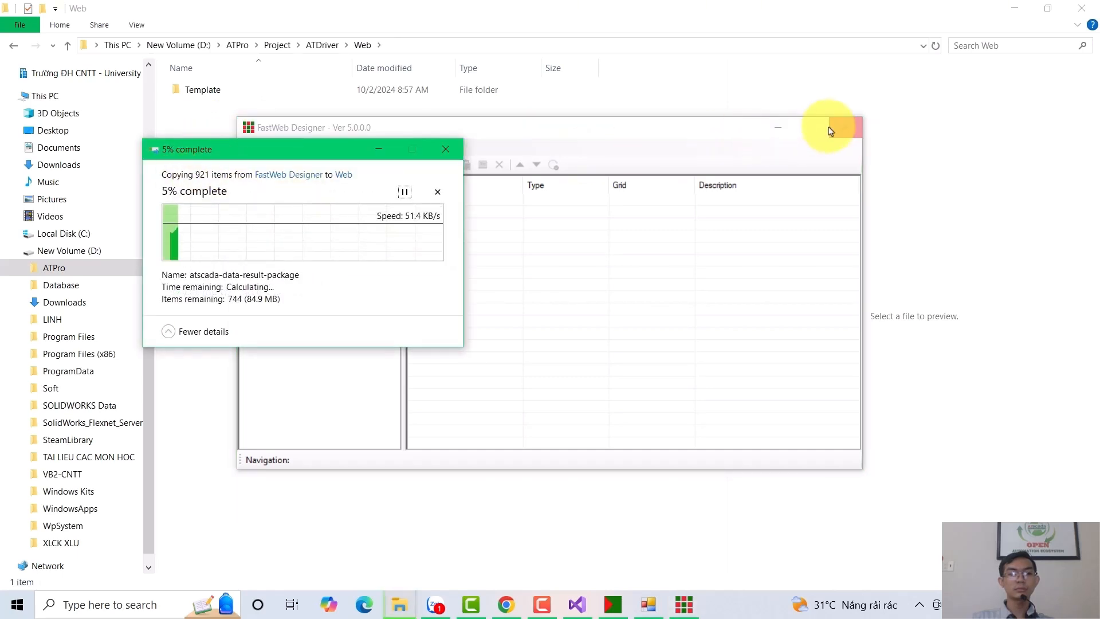
# Maximise FastWeb Designer and create a new application with service address 192.168.1.56 and port 9050.
pyautogui.click(811, 127)
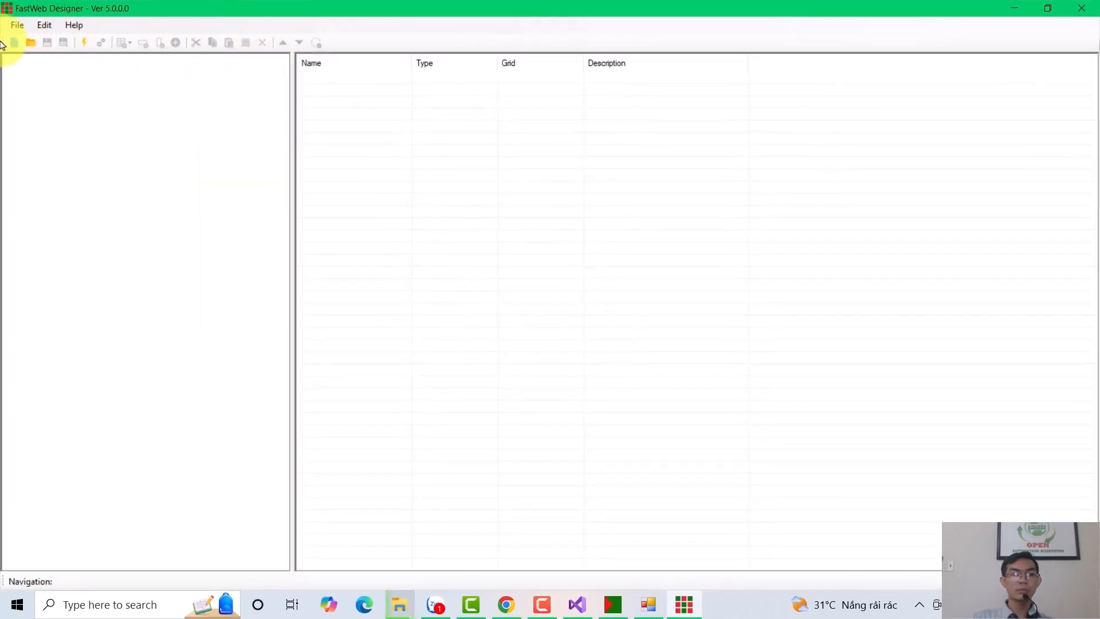
pyautogui.click(17, 24)
pyautogui.click(34, 40)
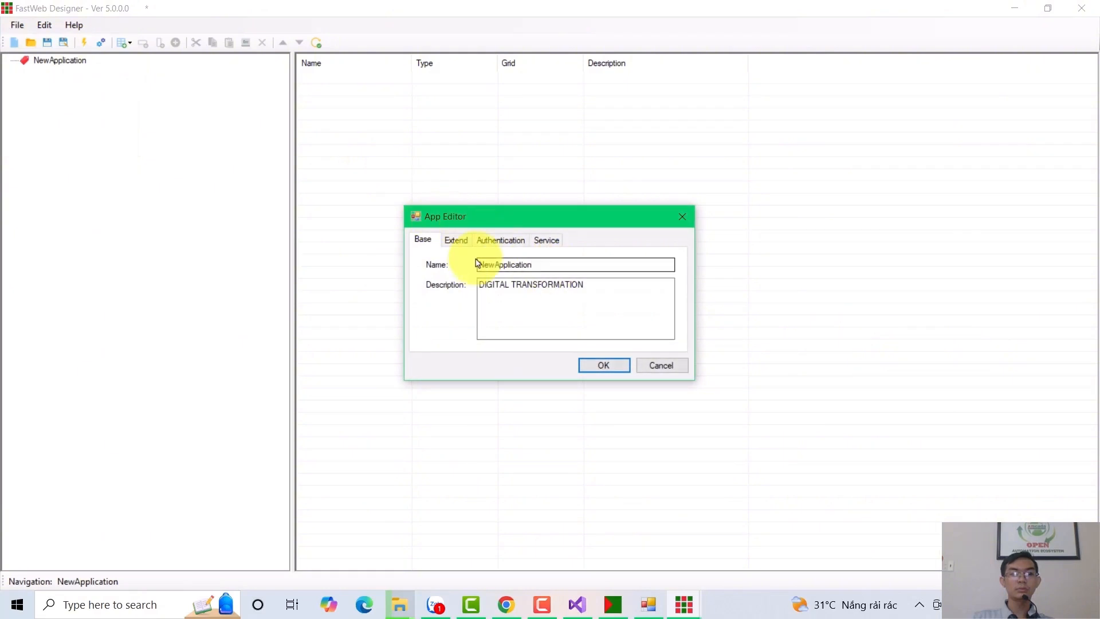
pyautogui.click(500, 239)
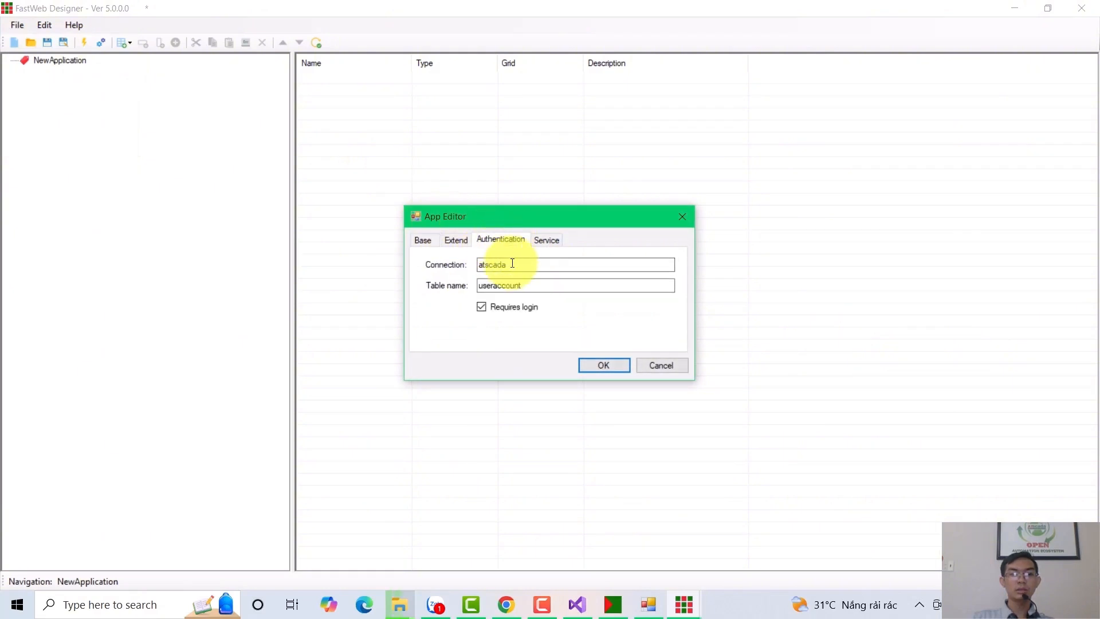
pyautogui.click(539, 239)
pyautogui.moveTo(524, 264); pyautogui.dragTo(438, 264)
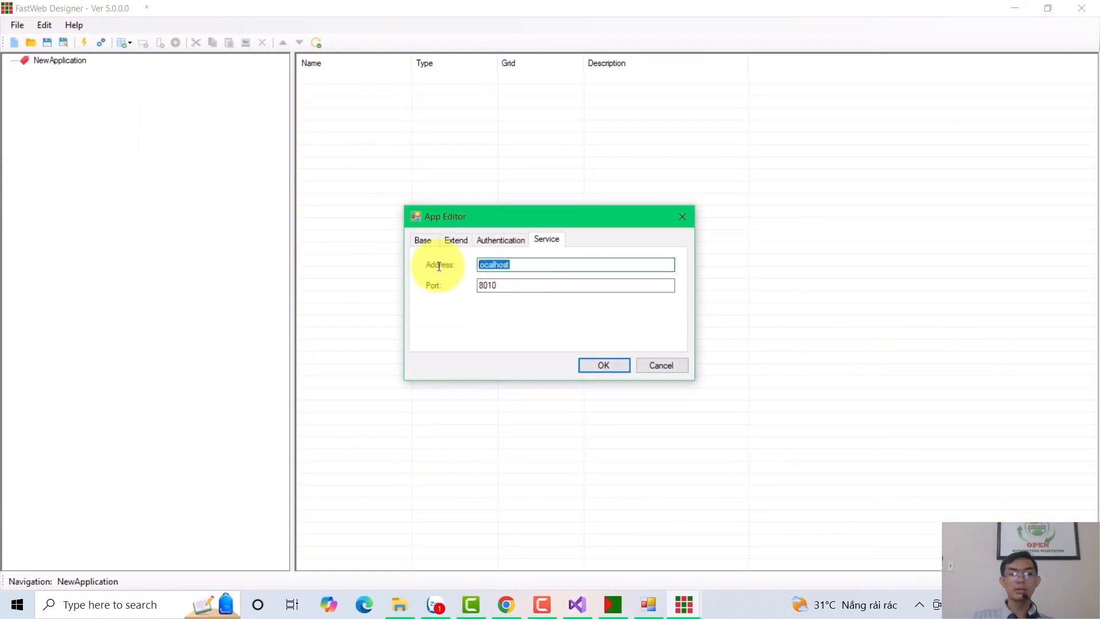
pyautogui.moveTo(524, 265); pyautogui.dragTo(482, 268)
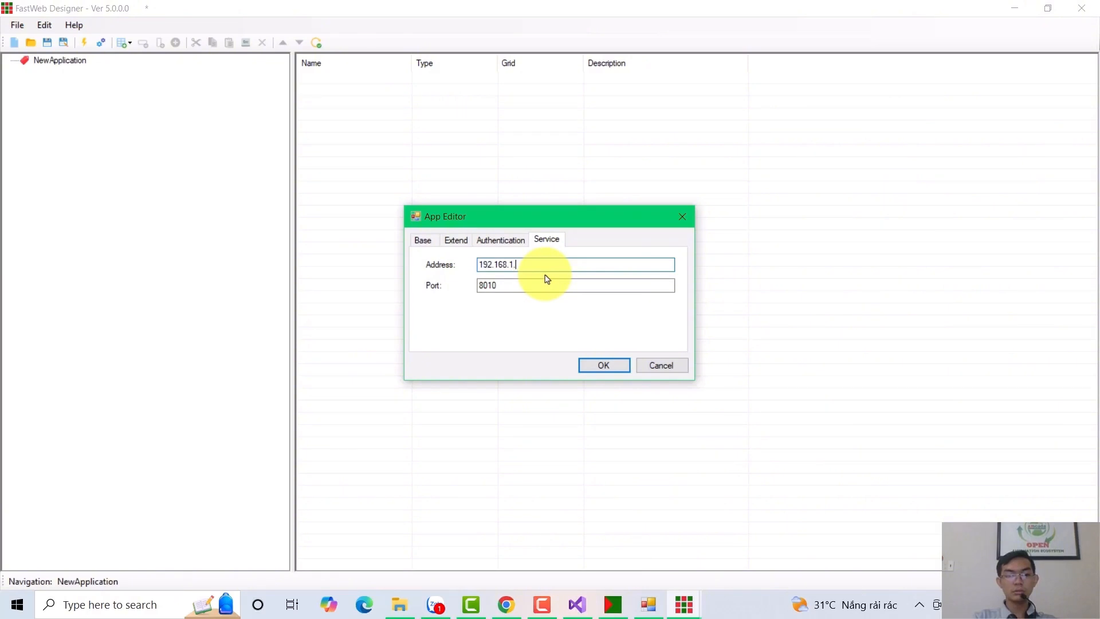
pyautogui.moveTo(515, 284); pyautogui.dragTo(411, 294)
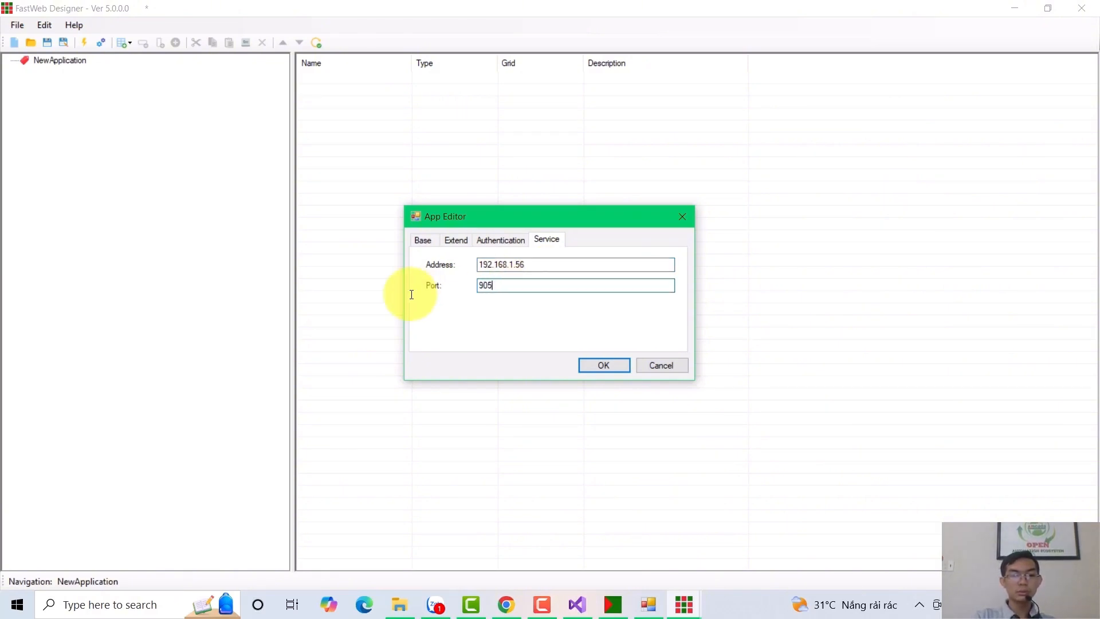
pyautogui.click(596, 366)
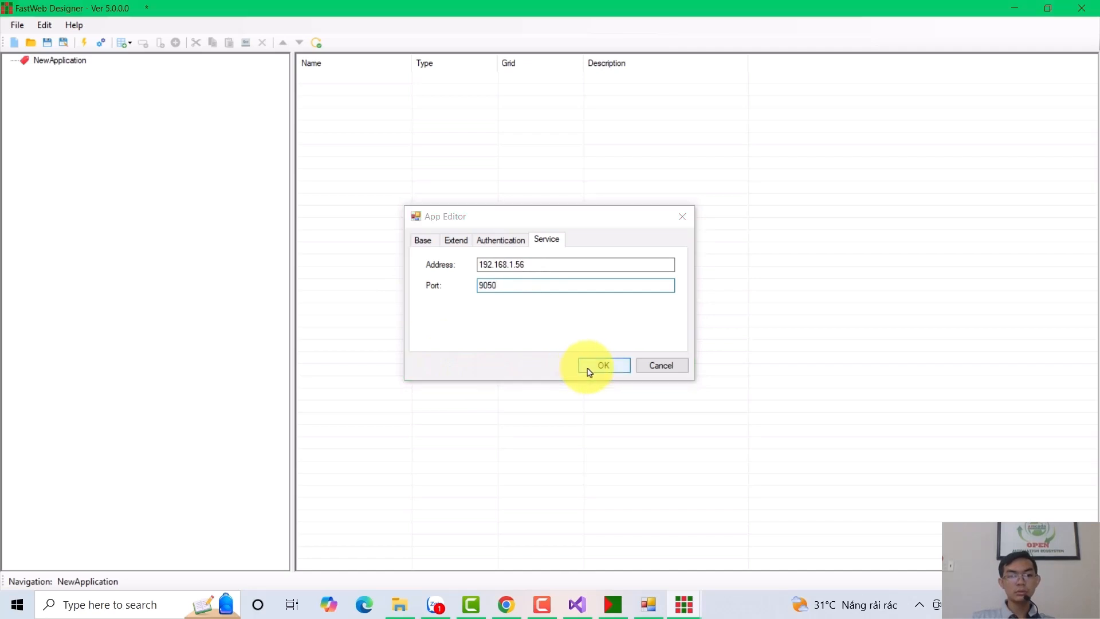
pyautogui.click(391, 103)
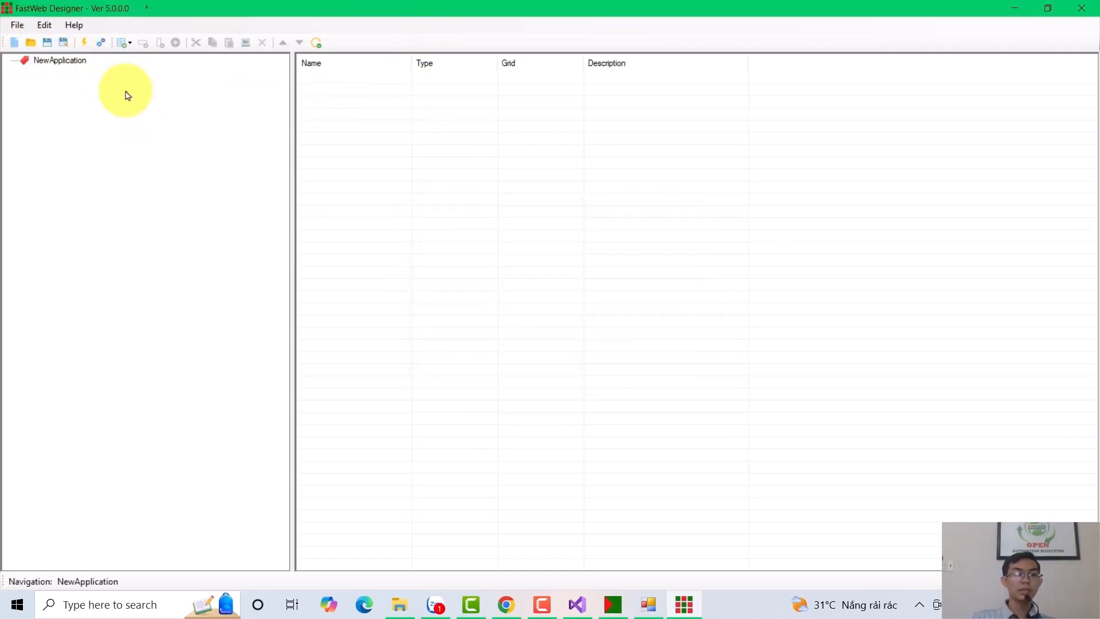
# Add a view with the default name NewView to NewApplication.
pyautogui.rightClick(56, 64)
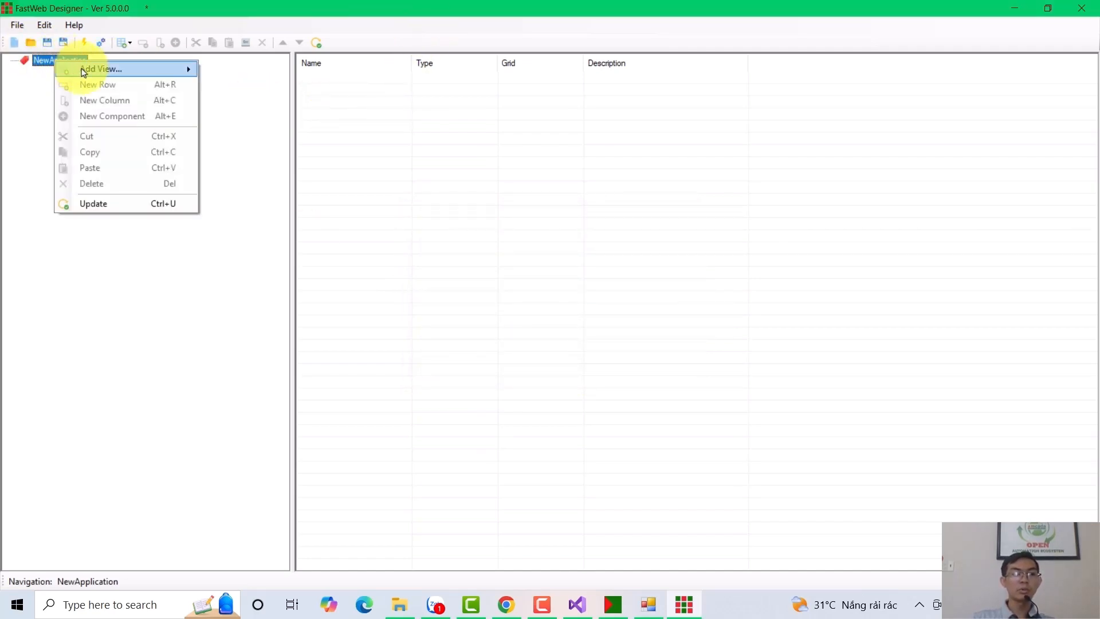
pyautogui.moveTo(115, 69)
pyautogui.click(256, 70)
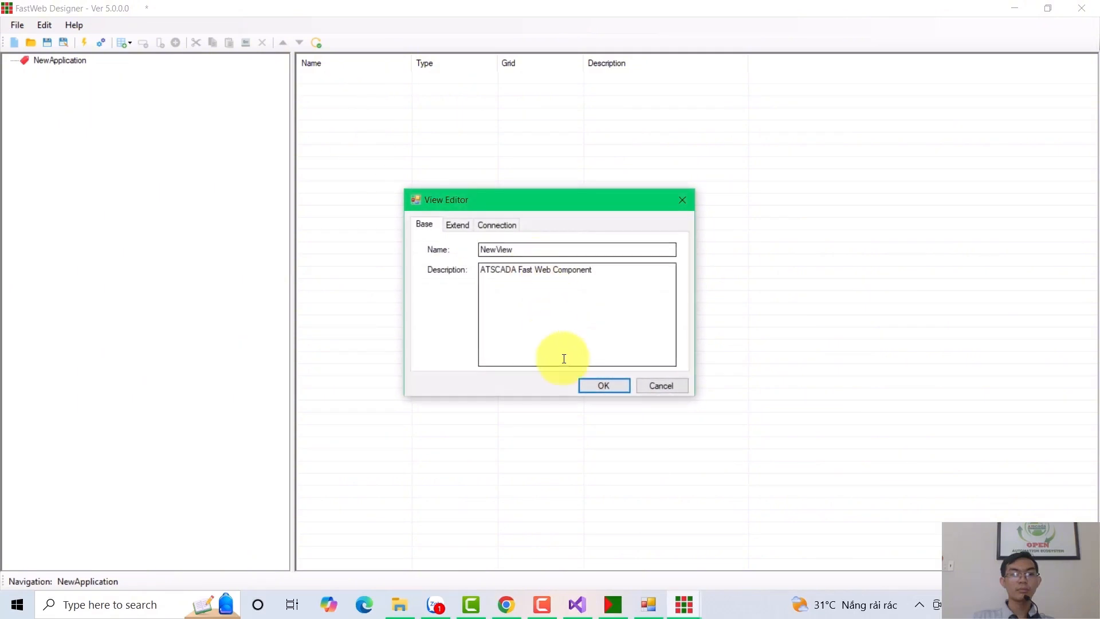
pyautogui.click(601, 383)
# Add a row to NewView and a column inside that row, keeping the default names and settings.
pyautogui.rightClick(57, 76)
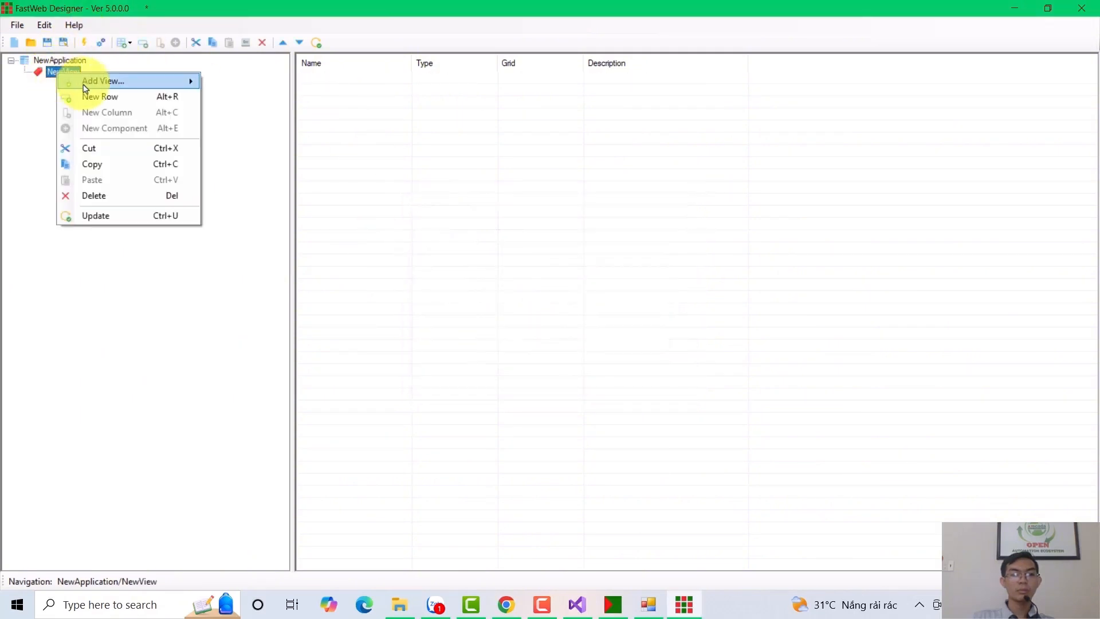
pyautogui.click(135, 96)
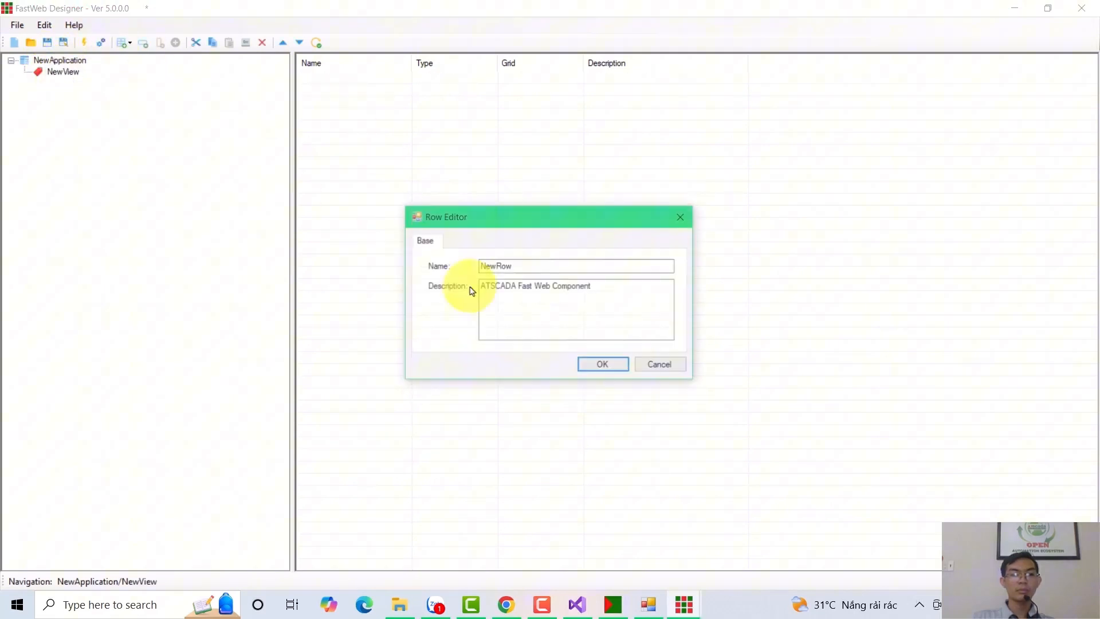
pyautogui.click(600, 363)
pyautogui.rightClick(78, 84)
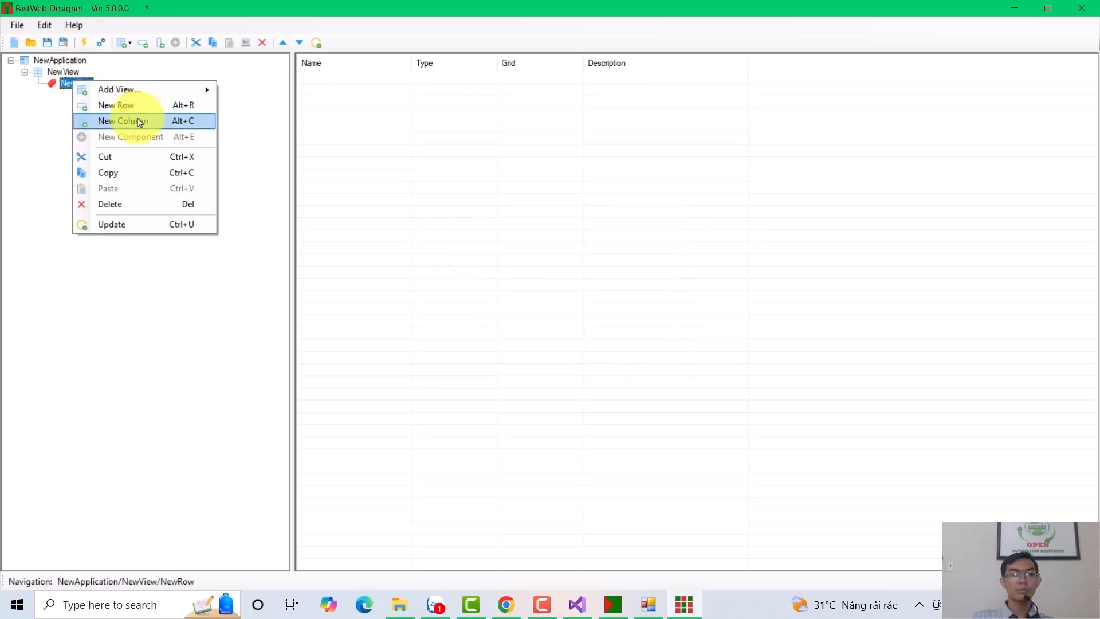
pyautogui.click(132, 120)
pyautogui.click(593, 365)
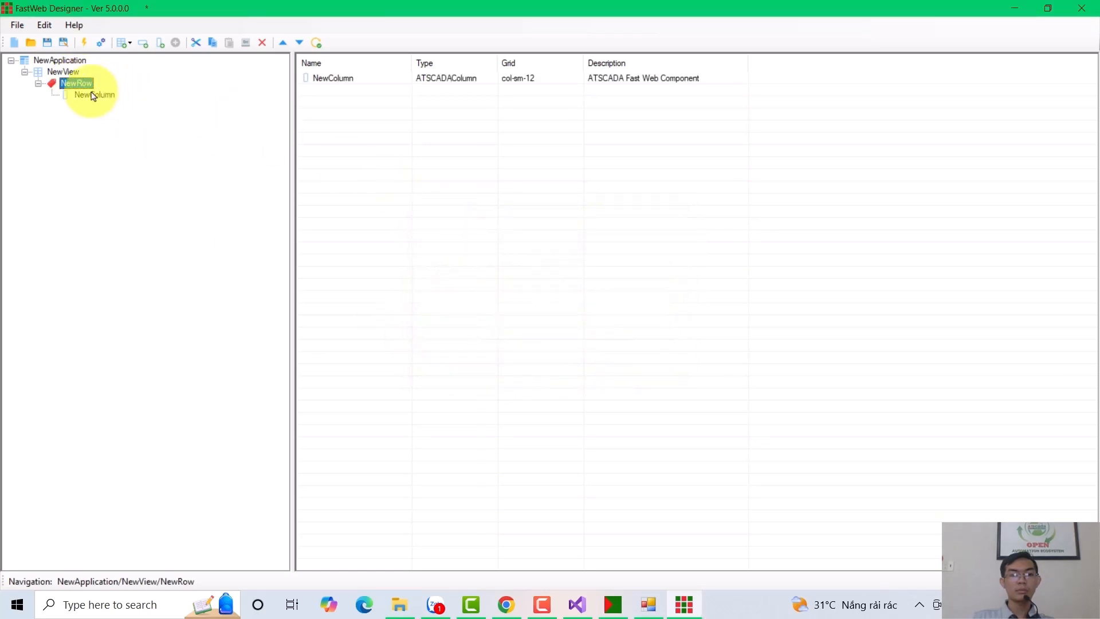
# Add an iCard component to NewColumn.
pyautogui.click(92, 94)
pyautogui.rightClick(350, 116)
pyautogui.click(389, 173)
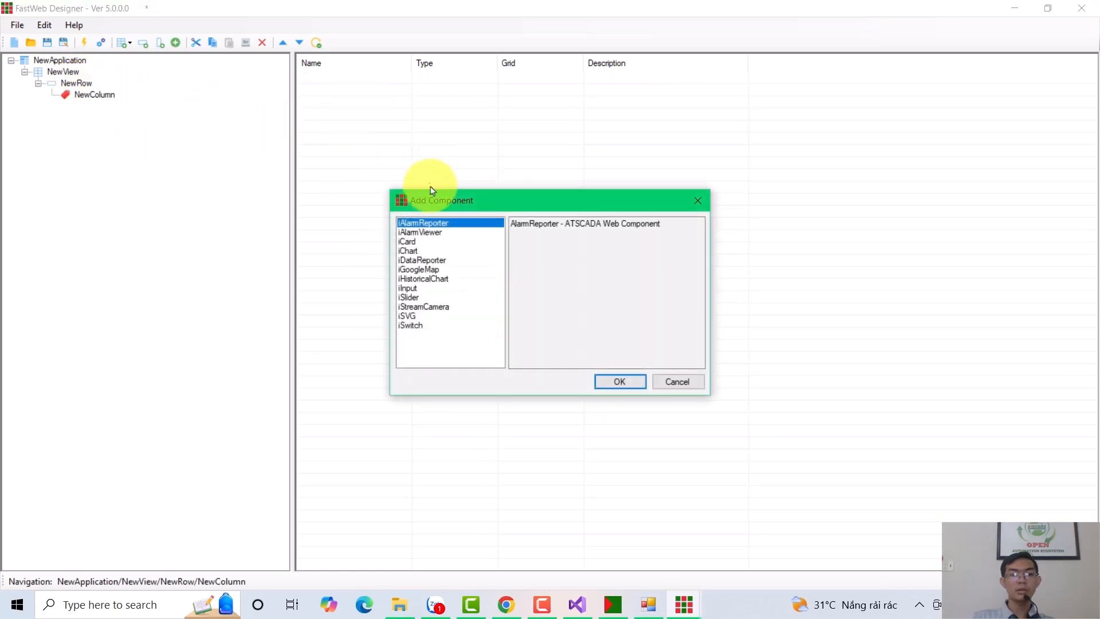
pyautogui.click(408, 242)
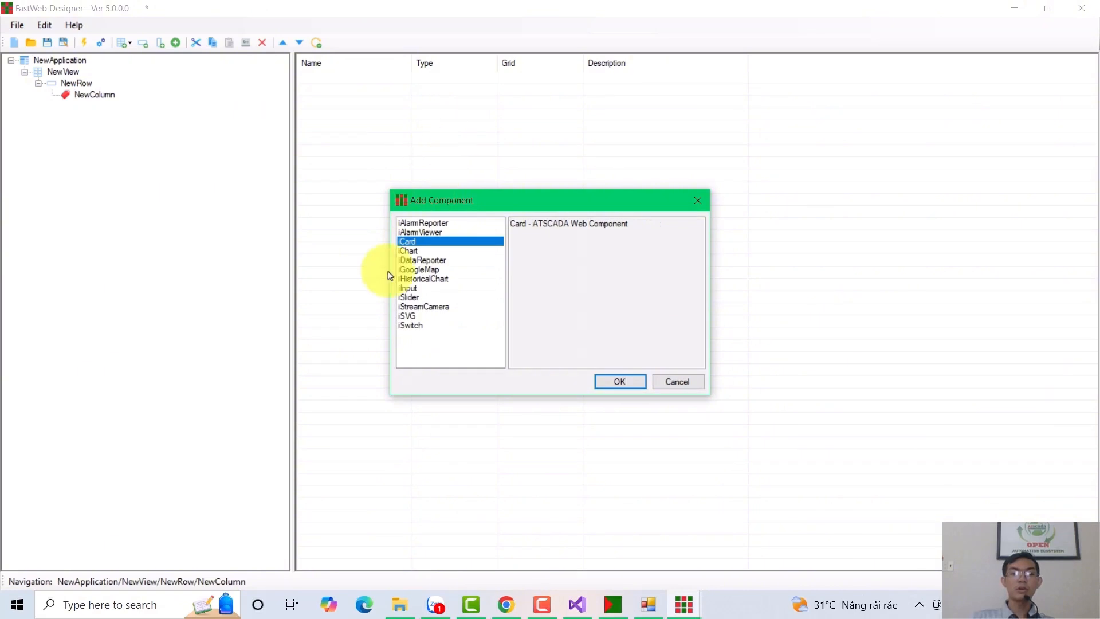
pyautogui.click(620, 382)
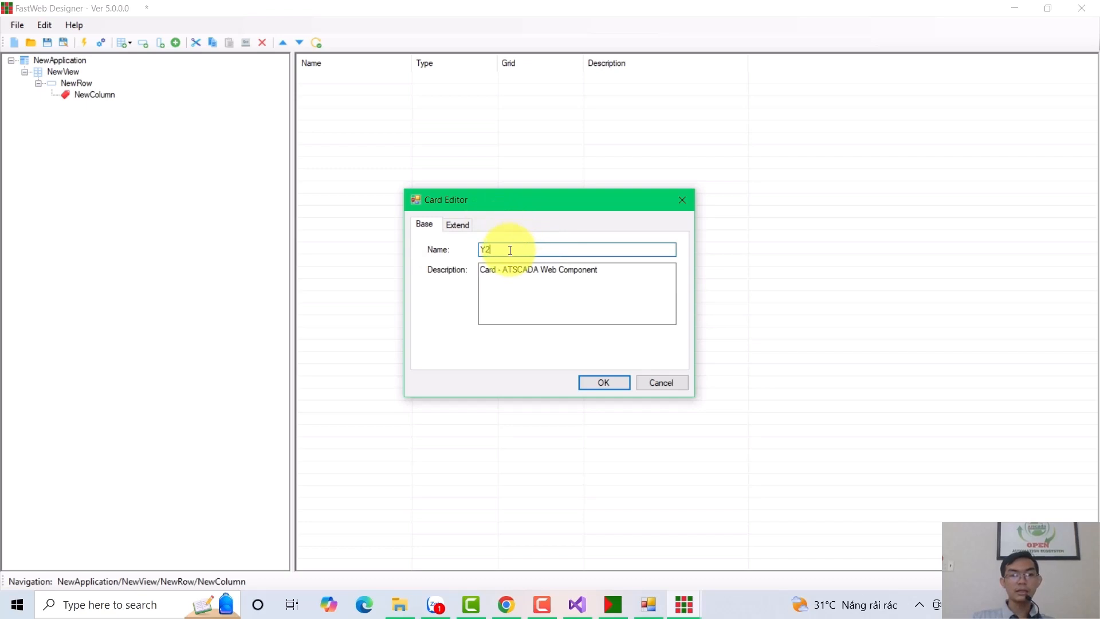
# Set the card's name and content to Y2 and its tag to MitsubishiFX3U.Y2.
pyautogui.moveTo(509, 251); pyautogui.dragTo(462, 255)
pyautogui.hotkey('ctrl', 'c')
pyautogui.click(453, 225)
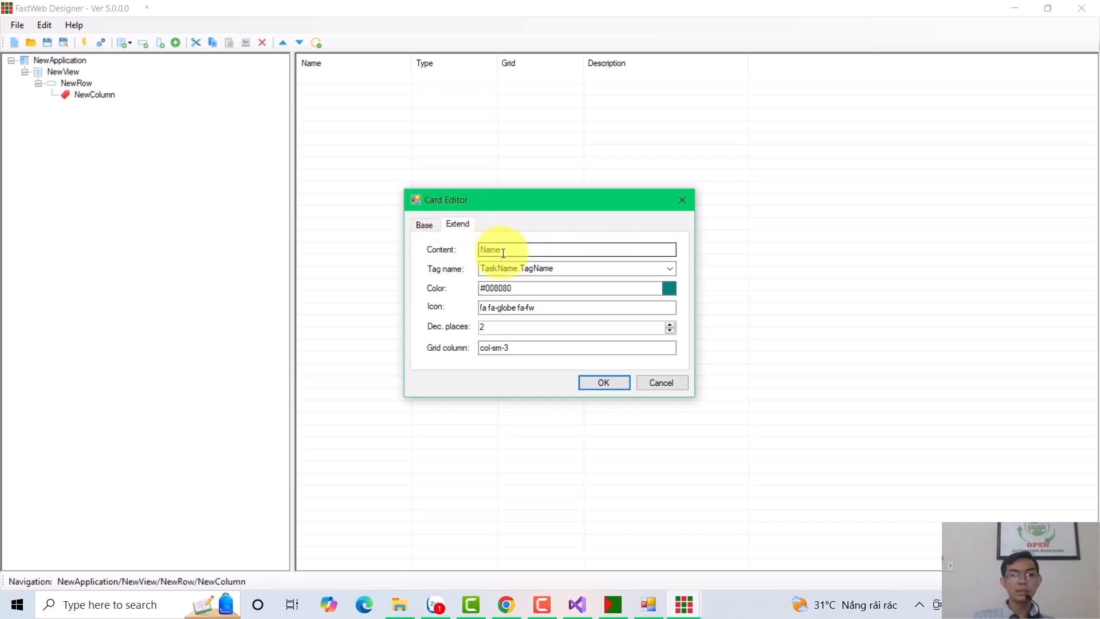
pyautogui.hotkey('ctrl', 'v')
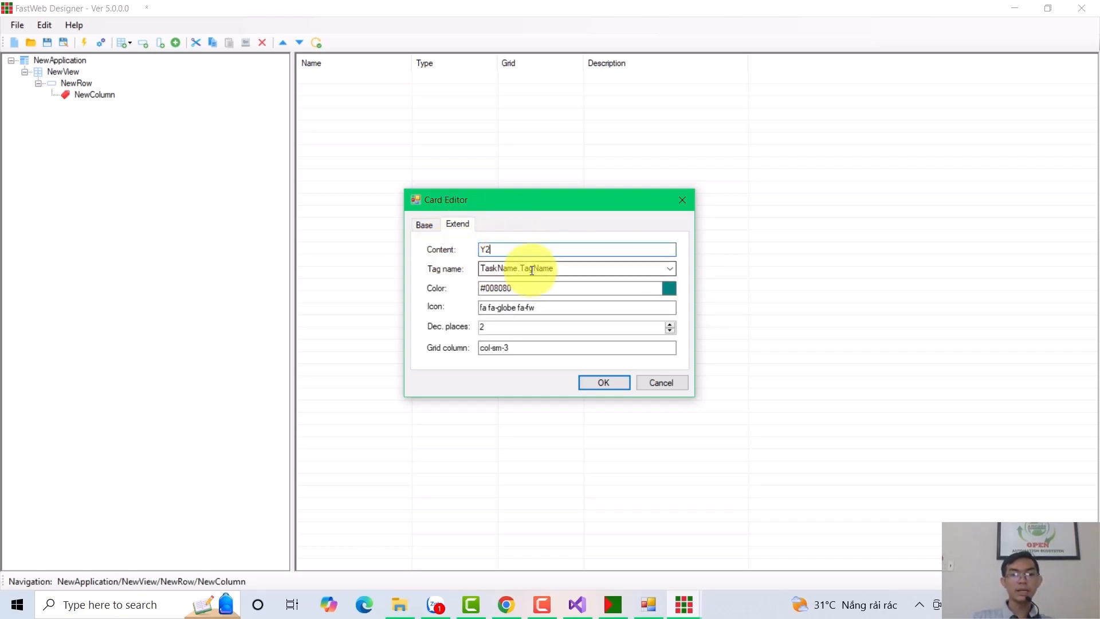
pyautogui.click(670, 269)
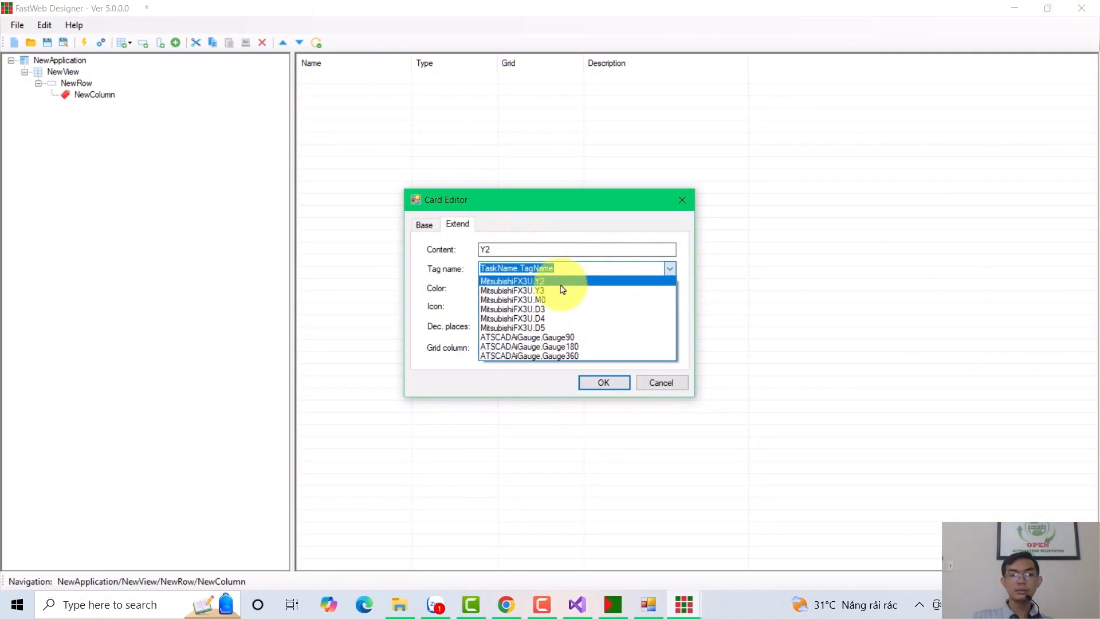
pyautogui.click(548, 279)
pyautogui.click(602, 381)
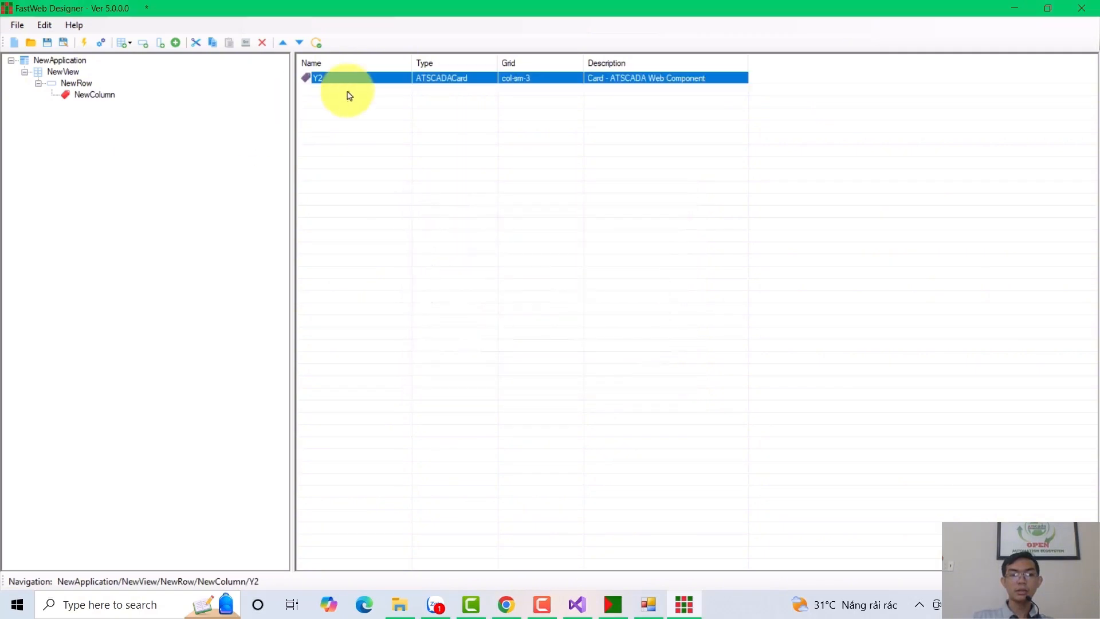
# Copy the Y2 card and paste four duplicates of it into NewColumn.
pyautogui.click(344, 81)
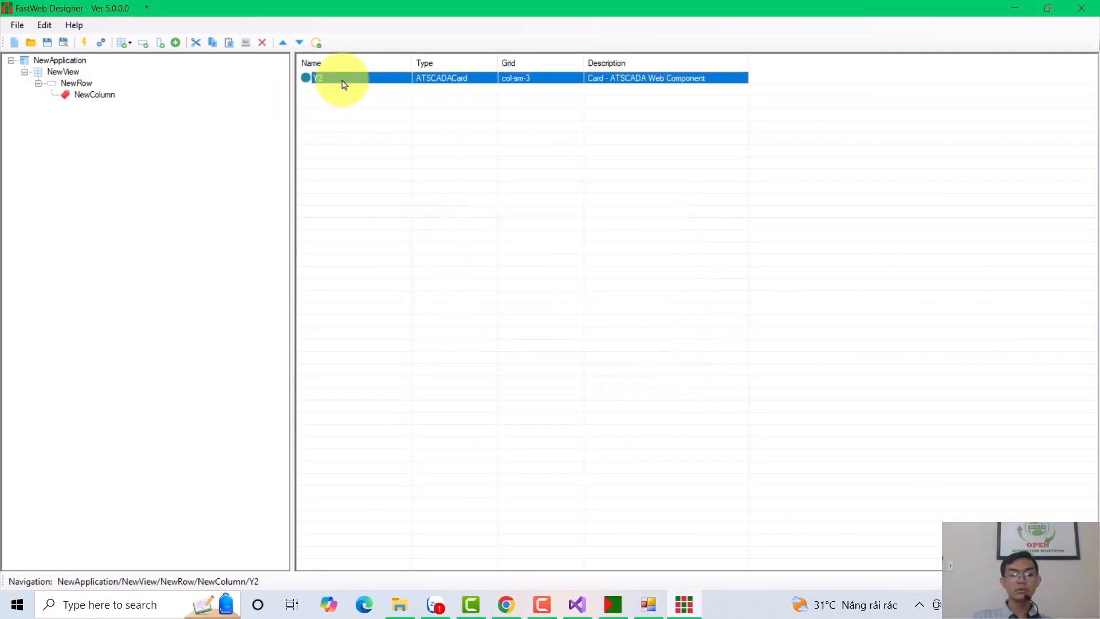
pyautogui.hotkey('ctrl', 'v')
pyautogui.hotkey('ctrl', 'v')
pyautogui.hotkey('ctrl', 'v')
# Set the first Y2 copy's name and content to Y3 and its tag to MitsubishiFX3U.Y3.
pyautogui.click(349, 91)
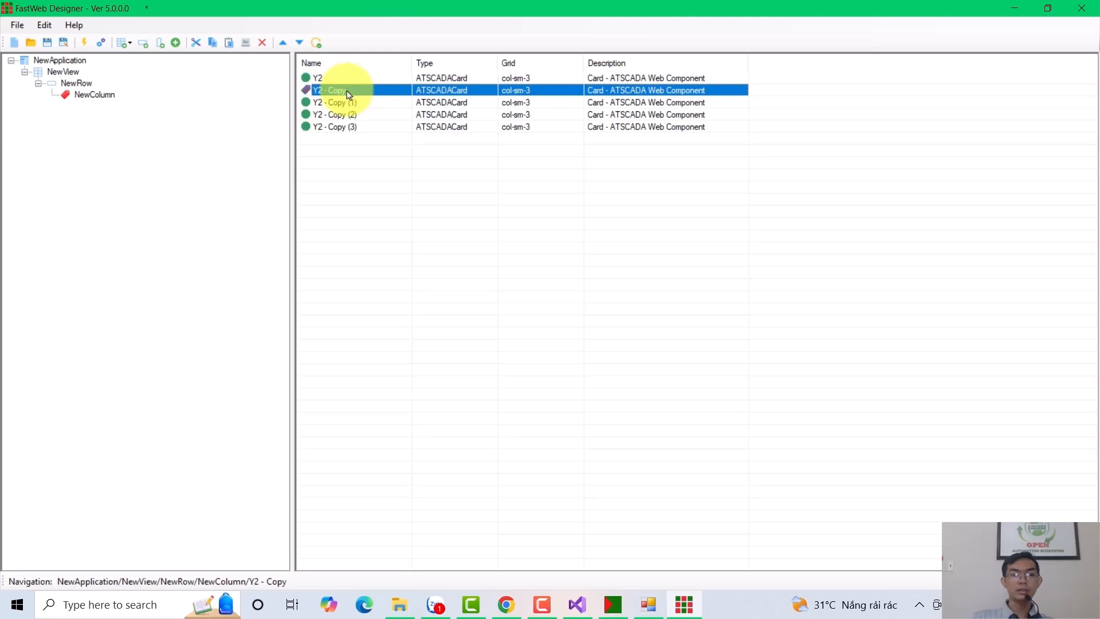
pyautogui.doubleClick(348, 92)
pyautogui.moveTo(519, 251); pyautogui.dragTo(469, 252)
pyautogui.hotkey('ctrl', 'c')
pyautogui.write('Y3')
pyautogui.click(457, 223)
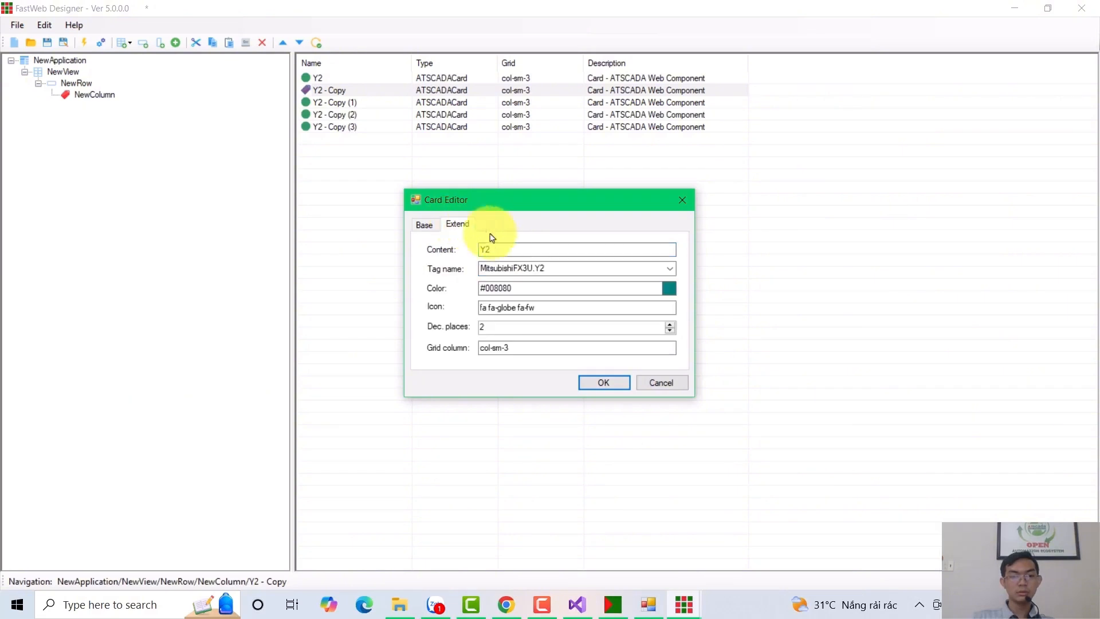
pyautogui.hotkey('ctrl', 'v')
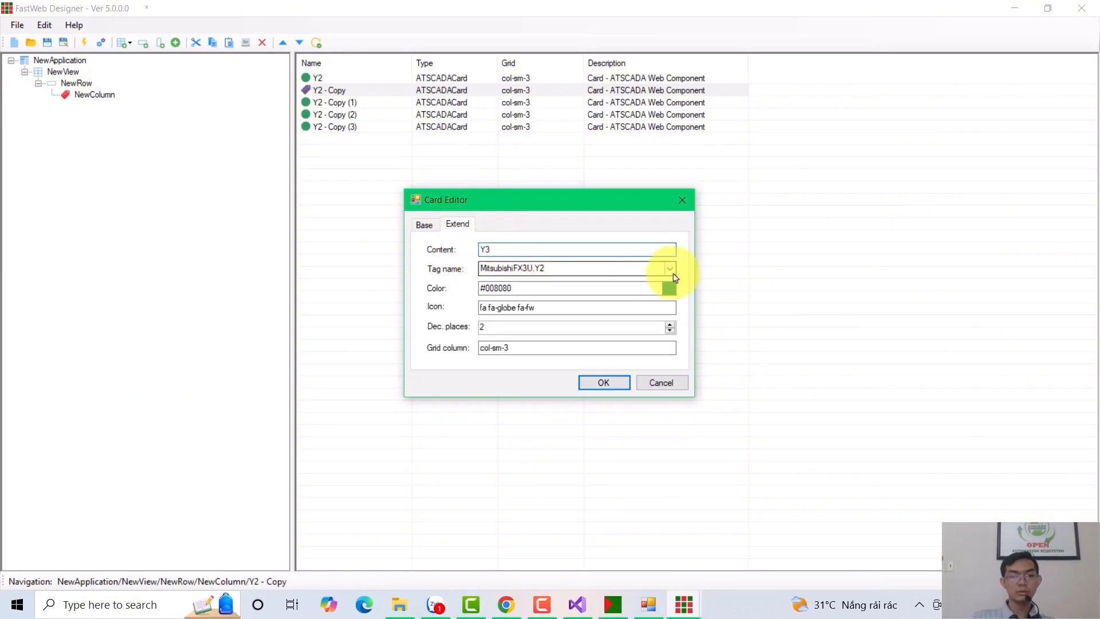
pyautogui.click(669, 269)
pyautogui.click(546, 291)
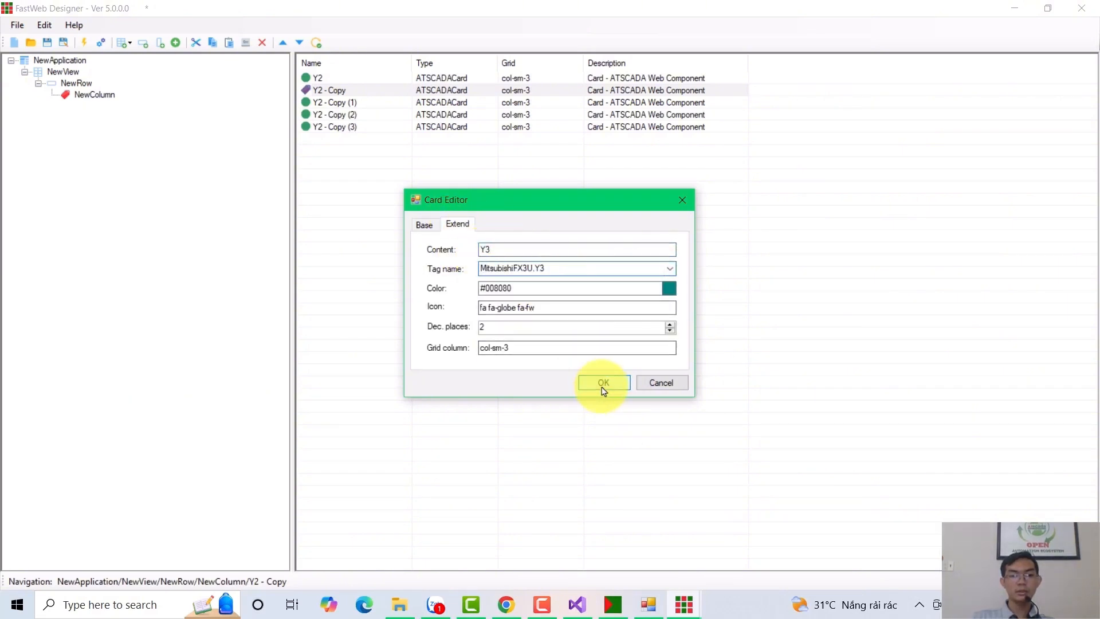
pyautogui.click(603, 383)
# Set the Y2 - Copy (1) card's name and content to M0 and its tag to MitsubishiFX3U.M0.
pyautogui.doubleClick(323, 102)
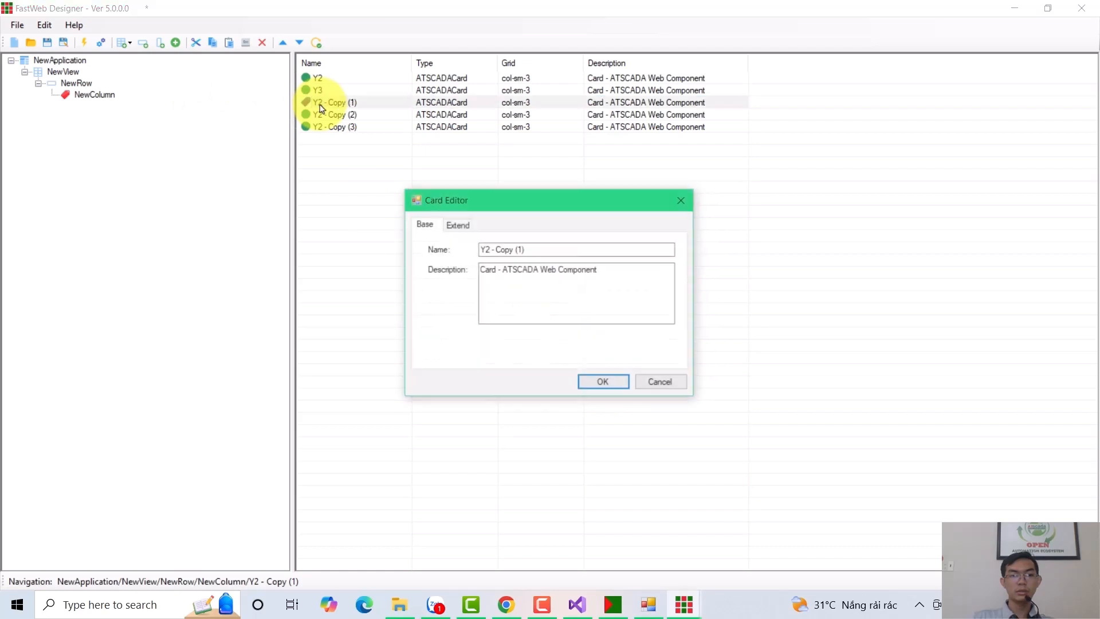
pyautogui.moveTo(534, 249); pyautogui.dragTo(452, 248)
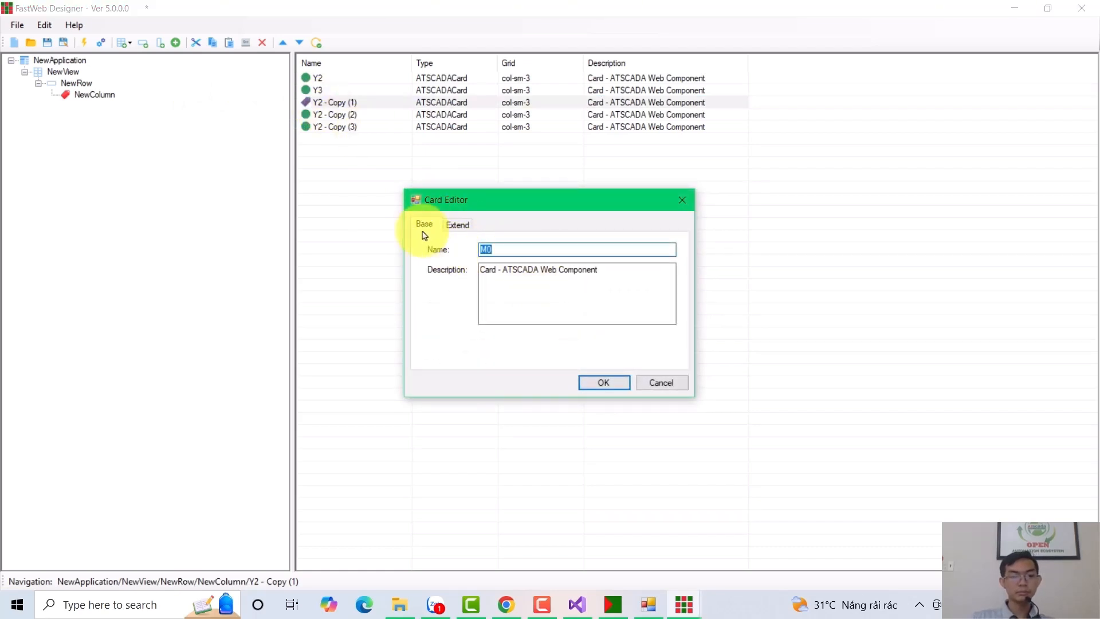
pyautogui.click(453, 229)
pyautogui.moveTo(491, 248); pyautogui.dragTo(449, 248)
pyautogui.write('M0')
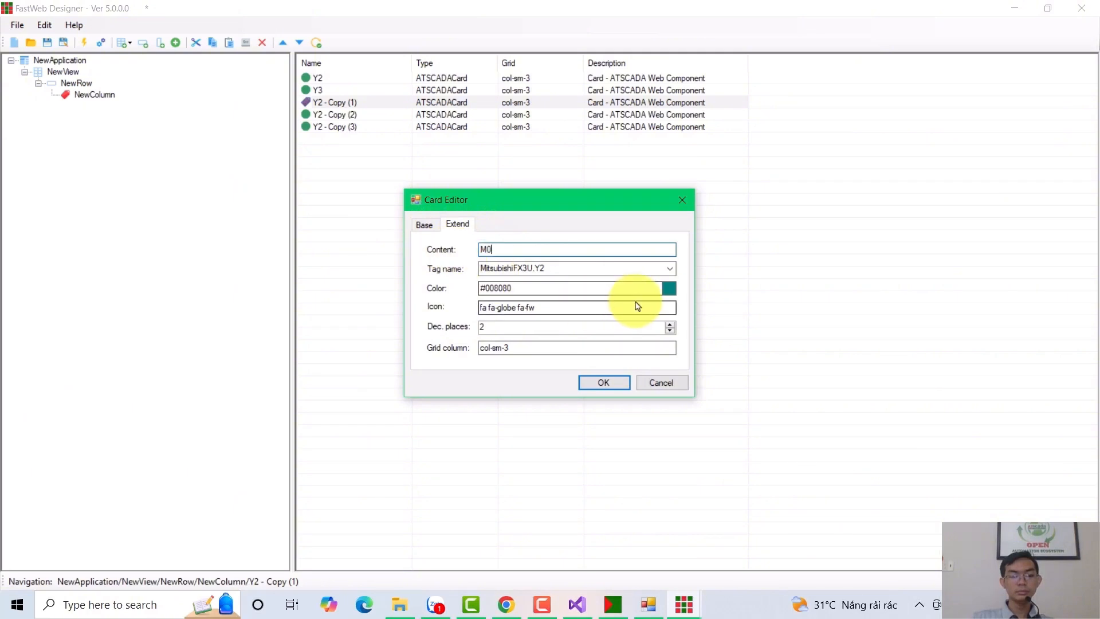
pyautogui.click(669, 268)
pyautogui.click(589, 297)
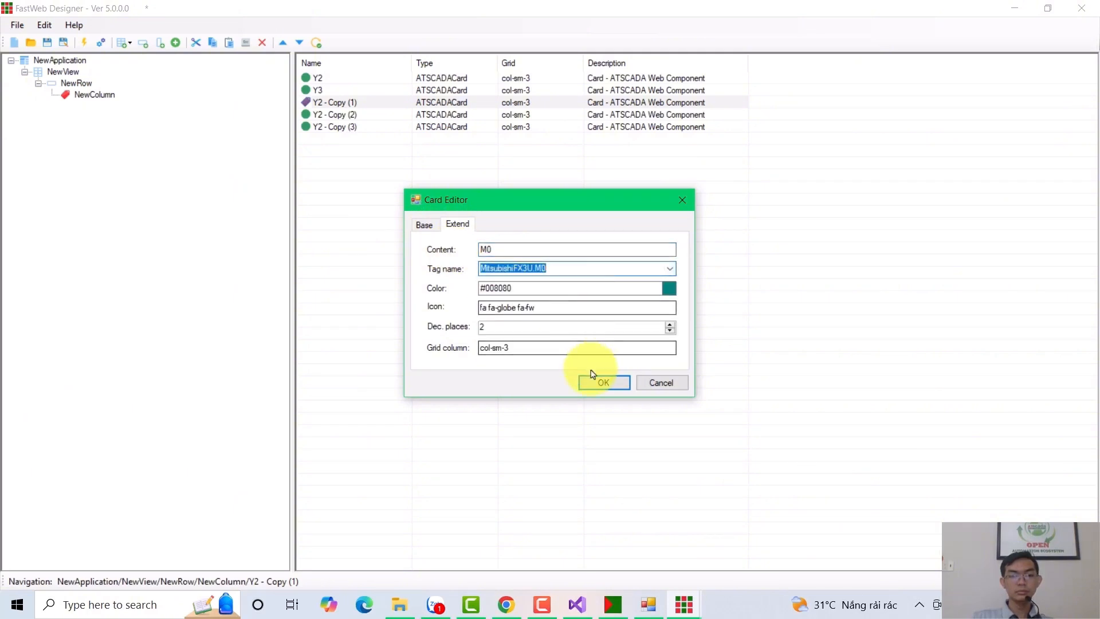
pyautogui.click(598, 384)
# Set the Y2 - Copy (2) card's name and content to D3 and its tag to MitsubishiFX3U.D3.
pyautogui.doubleClick(337, 114)
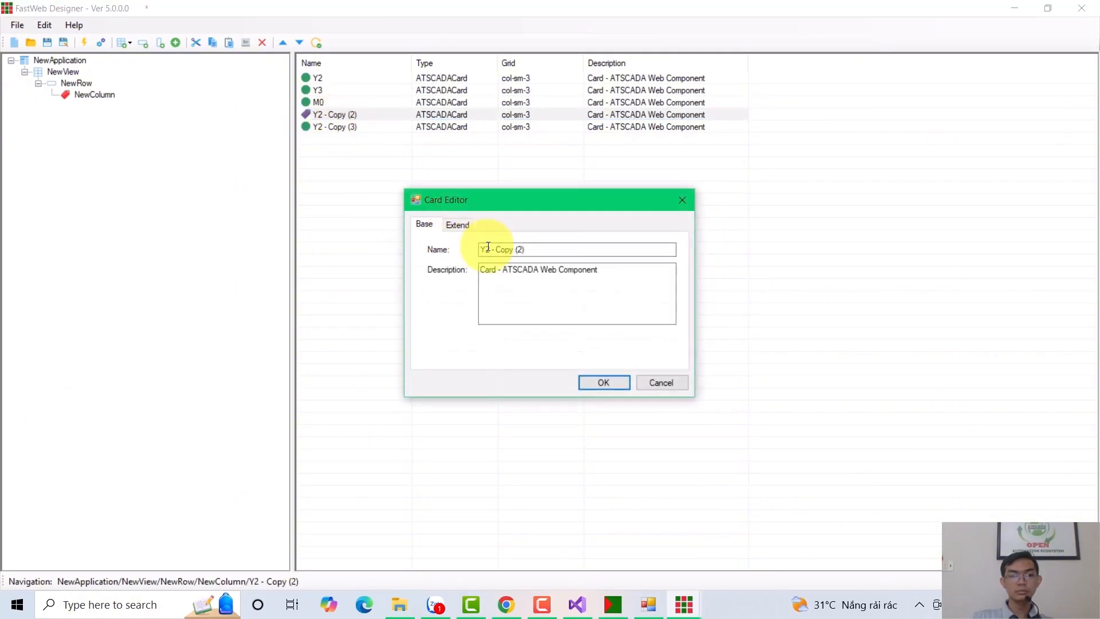
pyautogui.write('D3')
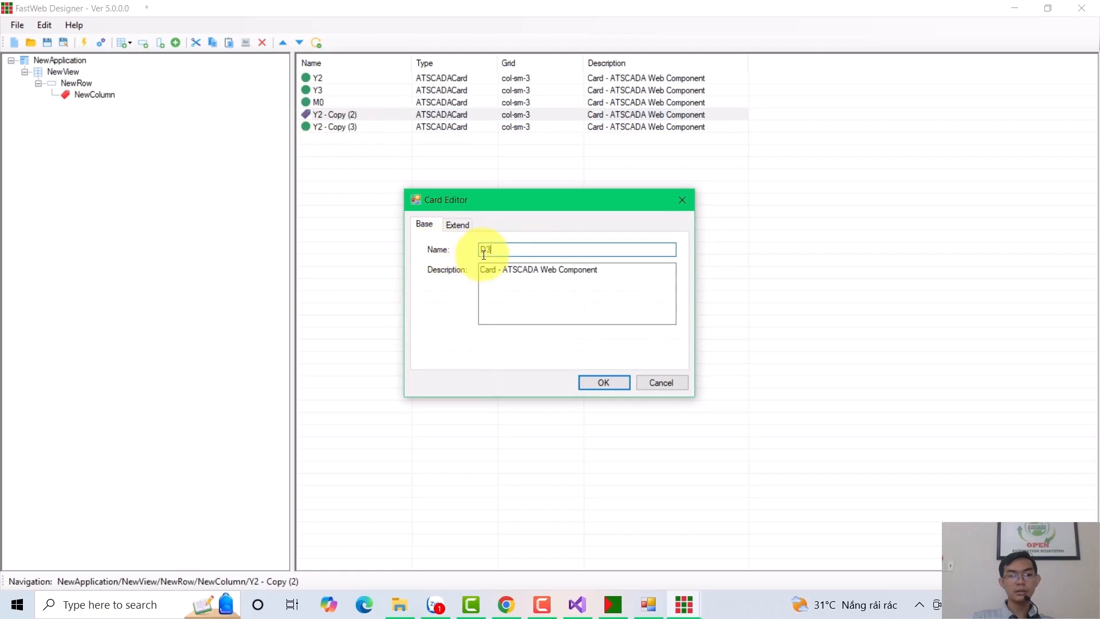
pyautogui.click(456, 225)
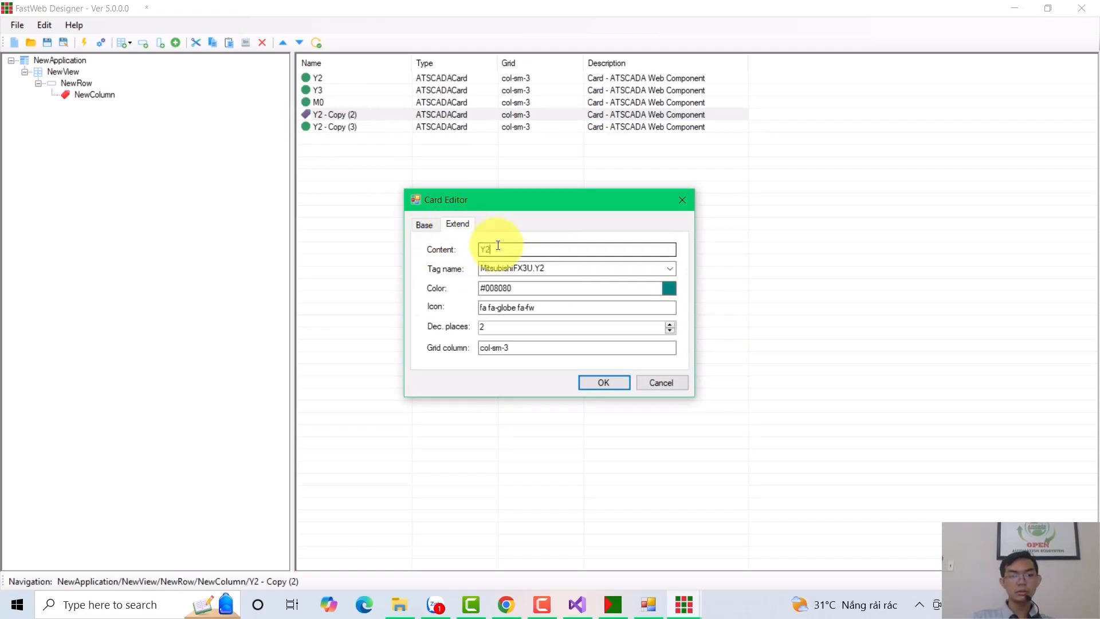
pyautogui.click(675, 269)
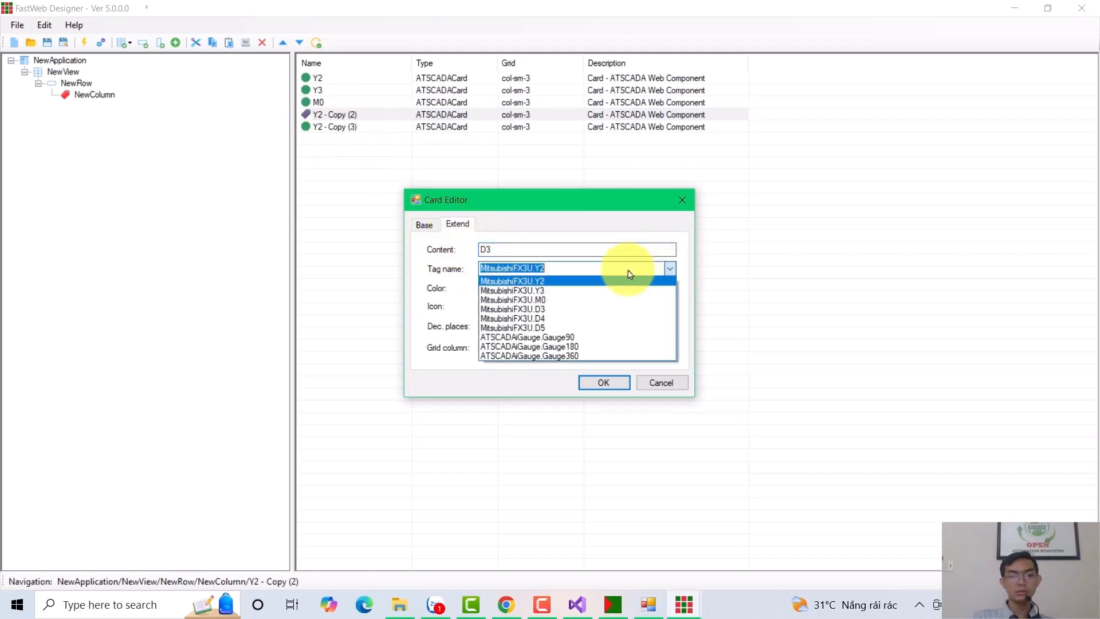
pyautogui.click(613, 308)
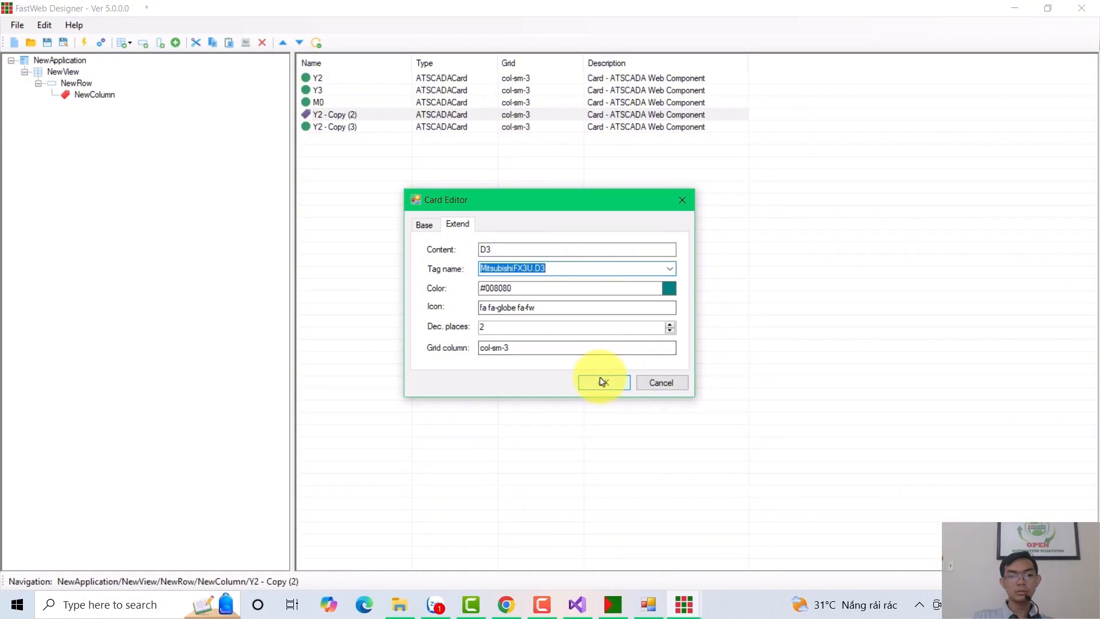
pyautogui.click(601, 380)
# Set the Y2 - Copy (3) card's name and content to D4 and its tag to MitsubishiFX3U.D4.
pyautogui.doubleClick(332, 127)
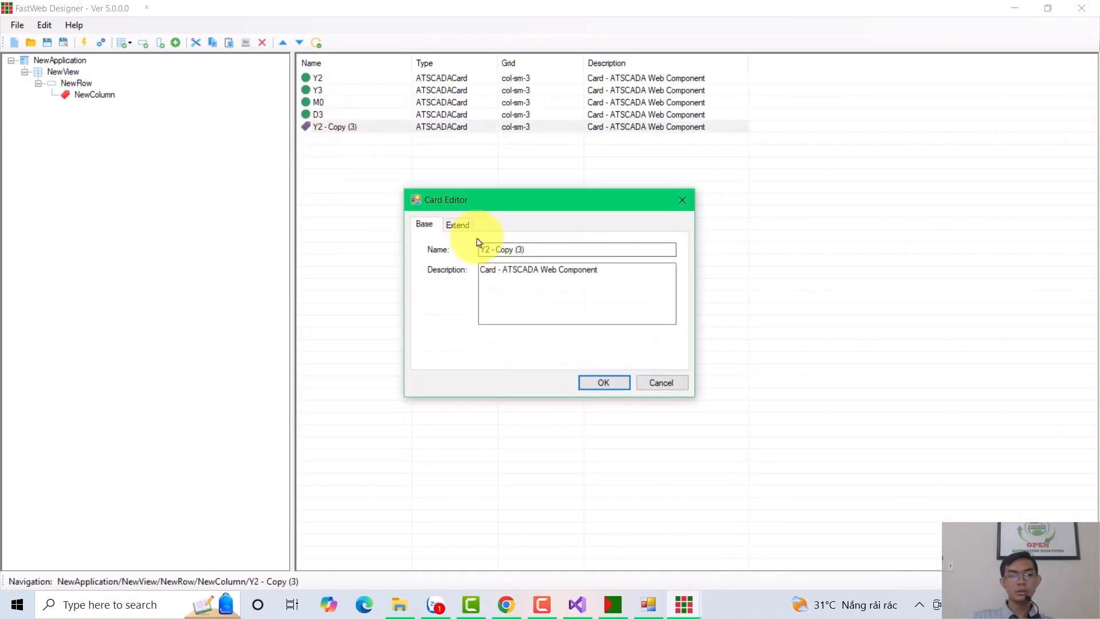
pyautogui.moveTo(530, 249); pyautogui.dragTo(465, 249)
pyautogui.write('D')
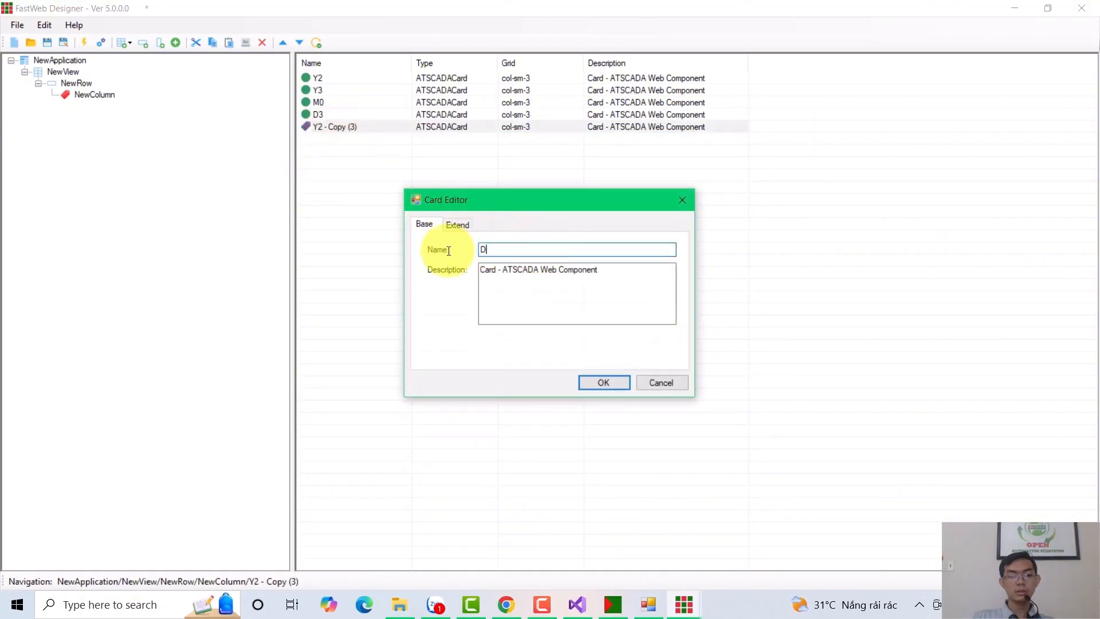
pyautogui.write('4')
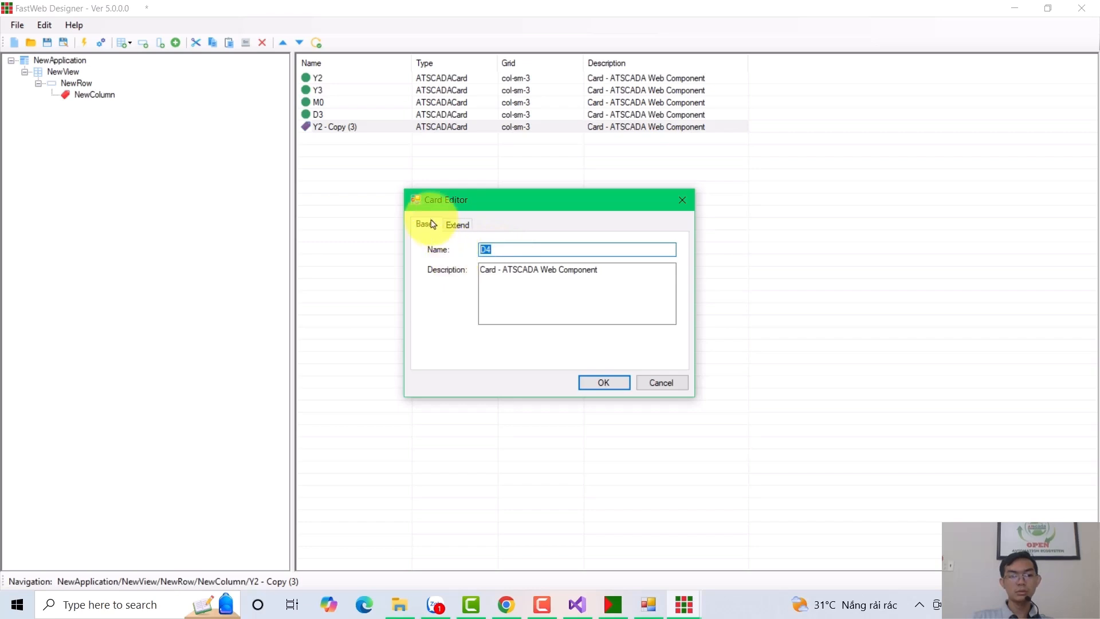
pyautogui.click(457, 224)
pyautogui.click(499, 248)
pyautogui.write('D4')
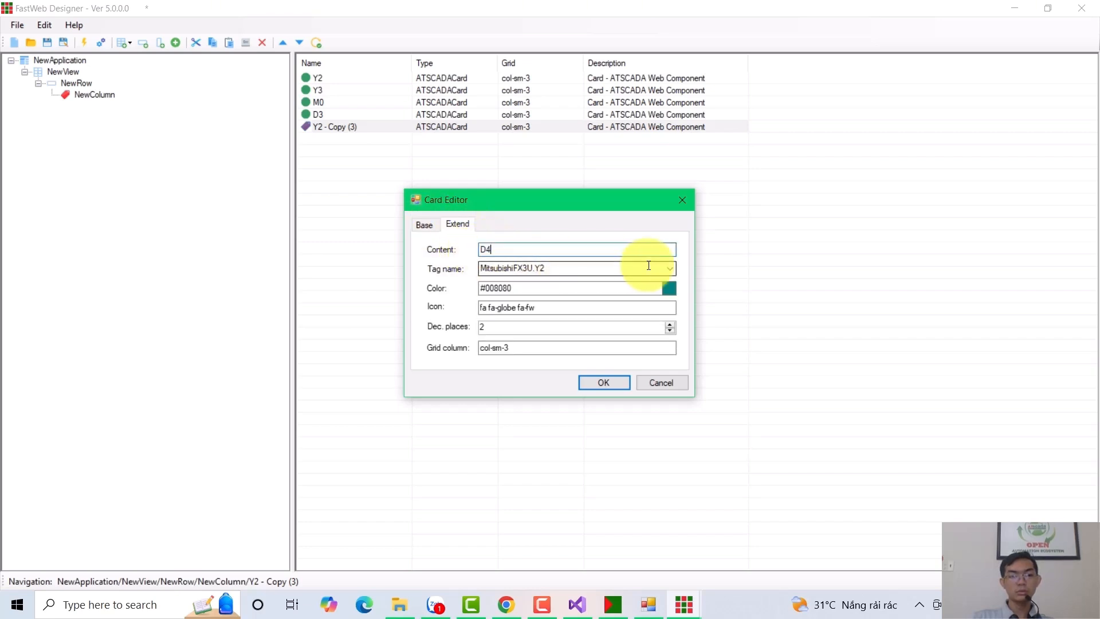
pyautogui.click(669, 268)
pyautogui.click(564, 318)
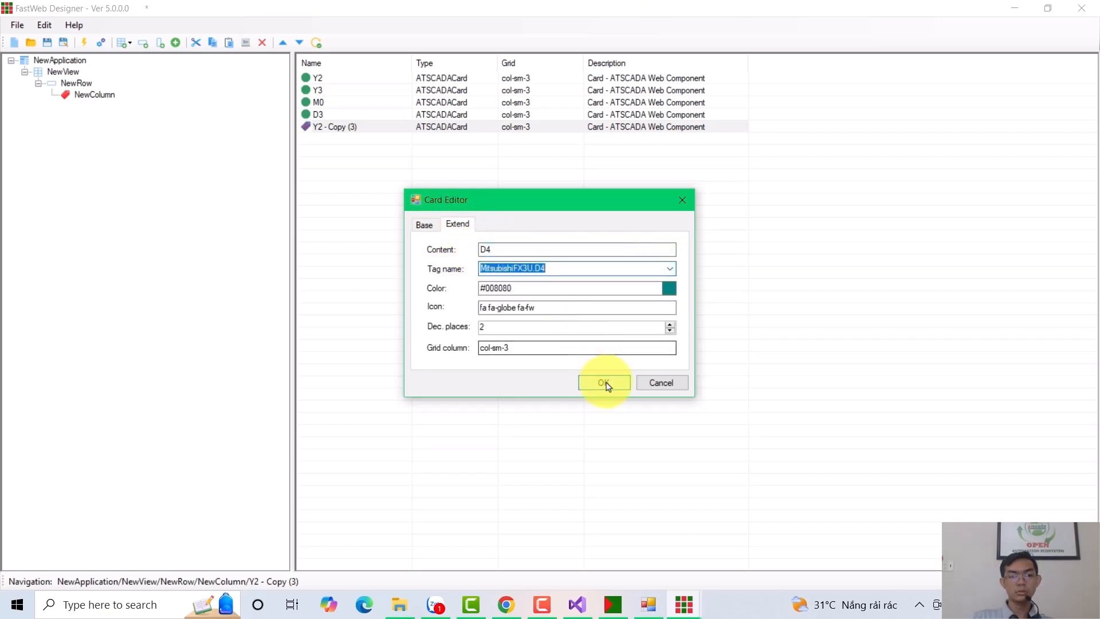
pyautogui.click(604, 382)
# Copy the D4 card and paste one duplicate of it into NewColumn.
pyautogui.click(331, 134)
pyautogui.click(332, 127)
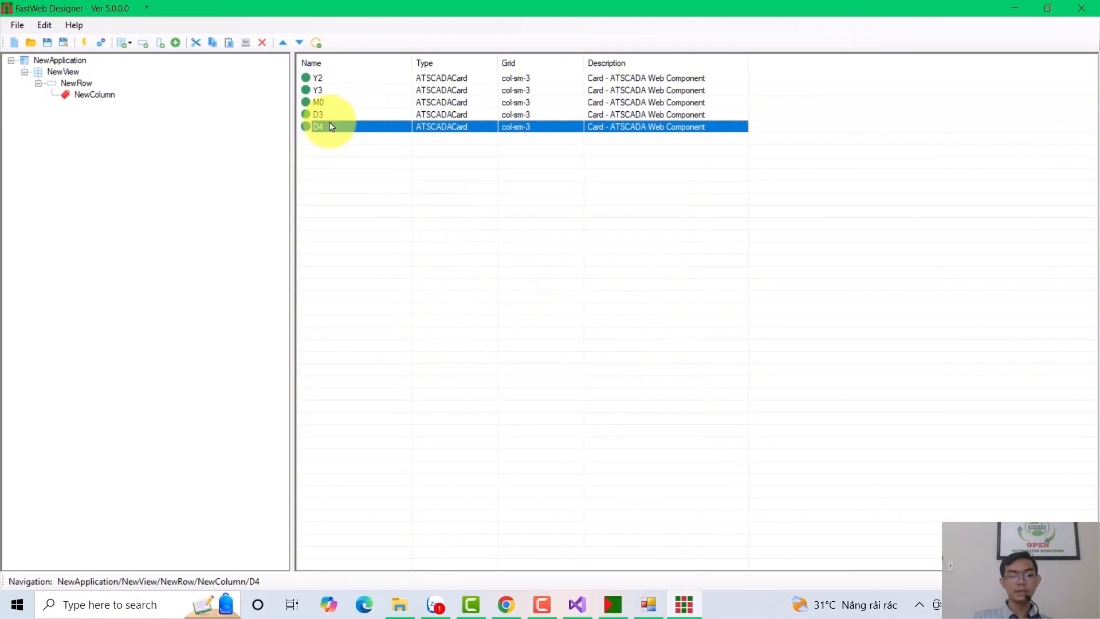
pyautogui.hotkey('ctrl', 'c')
pyautogui.hotkey('ctrl', 'v')
# Set the D4 copy's name and content to D5 and its tag to MitsubishiFX3U.D5.
pyautogui.click(345, 143)
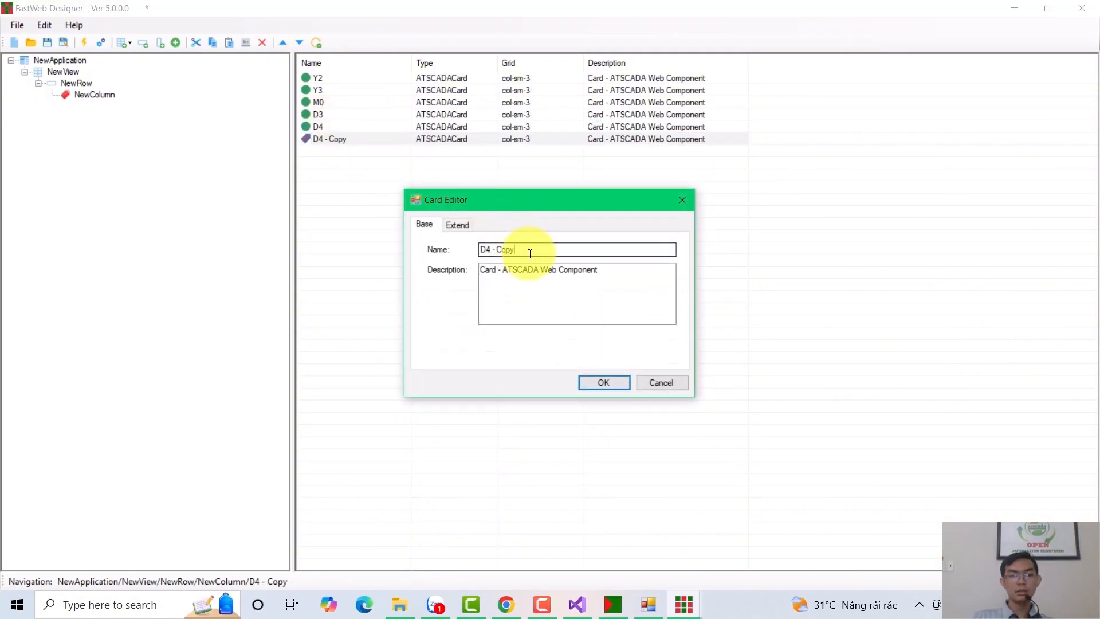
pyautogui.moveTo(530, 253); pyautogui.dragTo(462, 251)
pyautogui.click(457, 224)
pyautogui.click(491, 249)
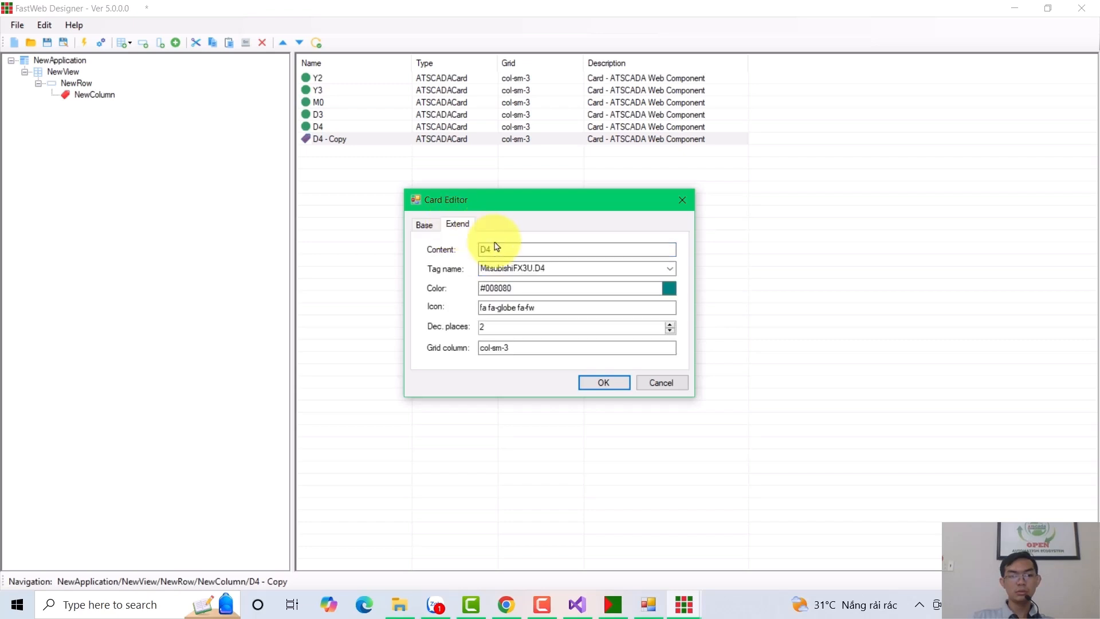
pyautogui.hotkey('ctrl', 'v')
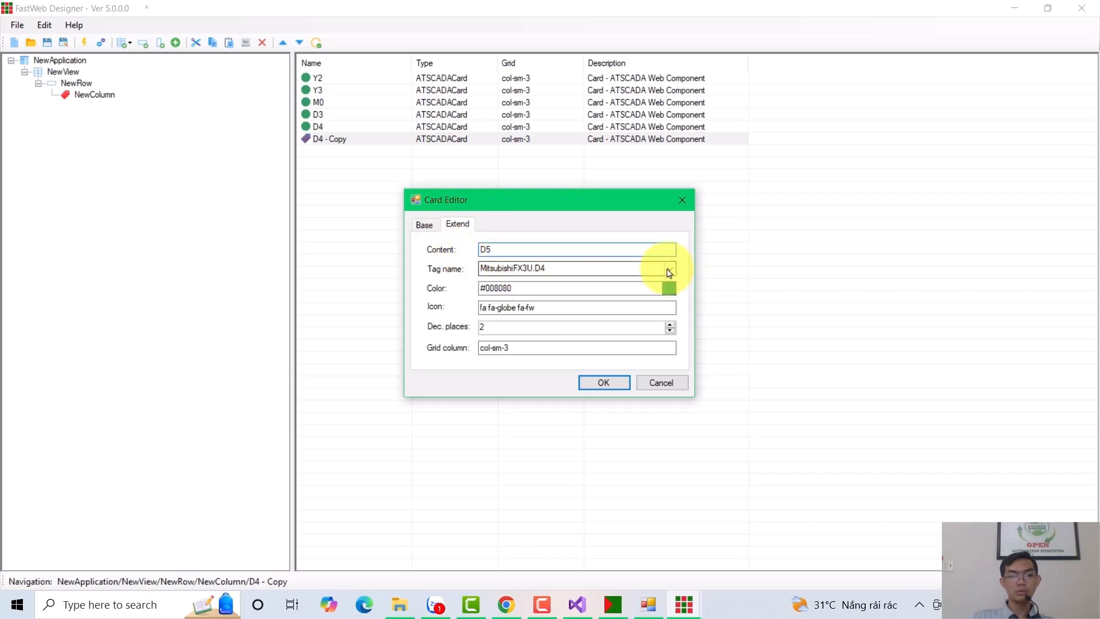
pyautogui.click(669, 269)
pyautogui.click(558, 323)
pyautogui.click(603, 382)
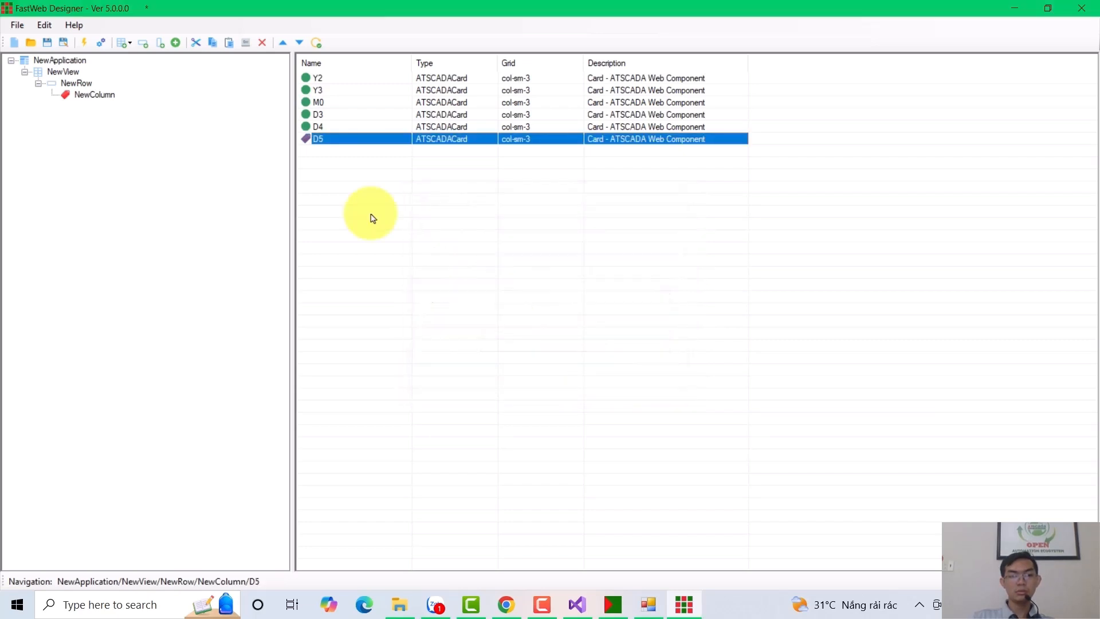
# Save the web application as ATSCADAWebConfig in the project's Web\Template\AppConfig folder, replacing the existing XML file.
pyautogui.click(444, 221)
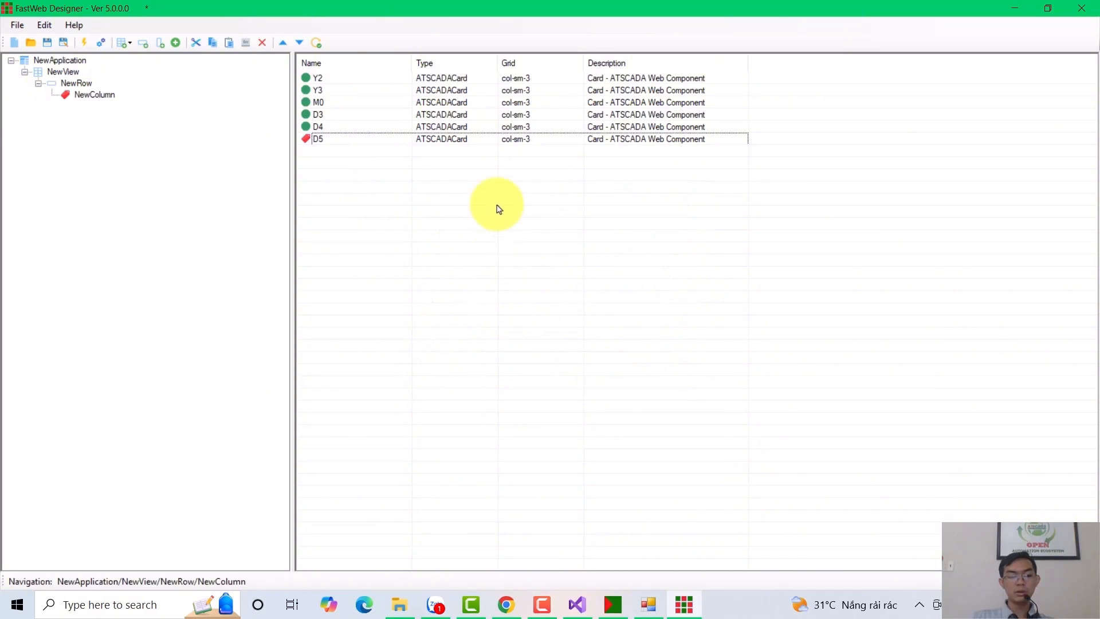
pyautogui.hotkey('ctrl', 's')
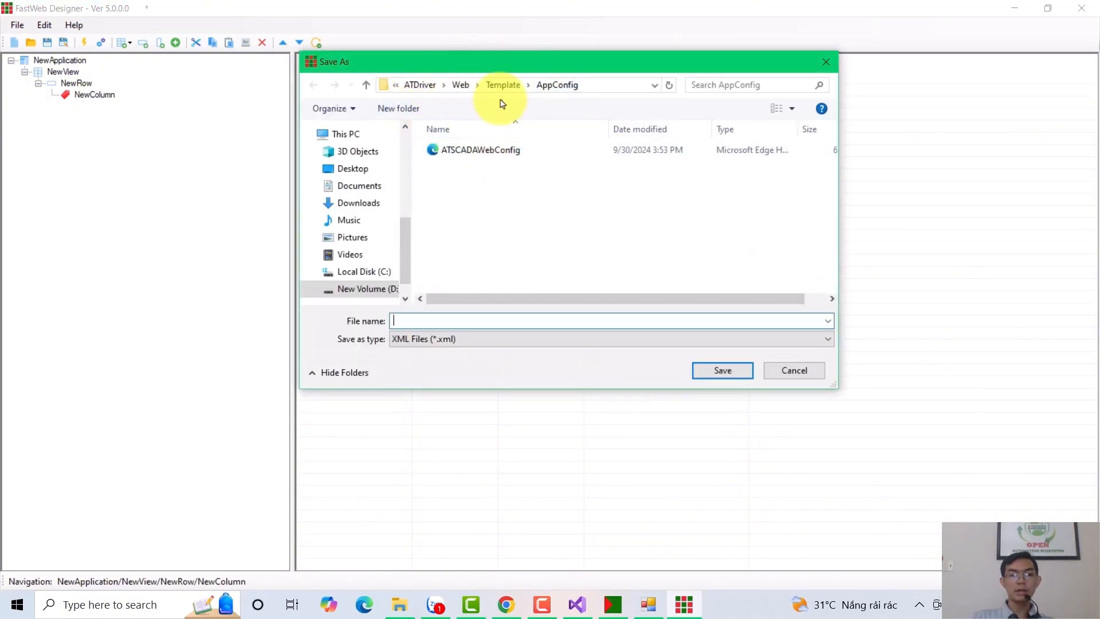
pyautogui.click(462, 85)
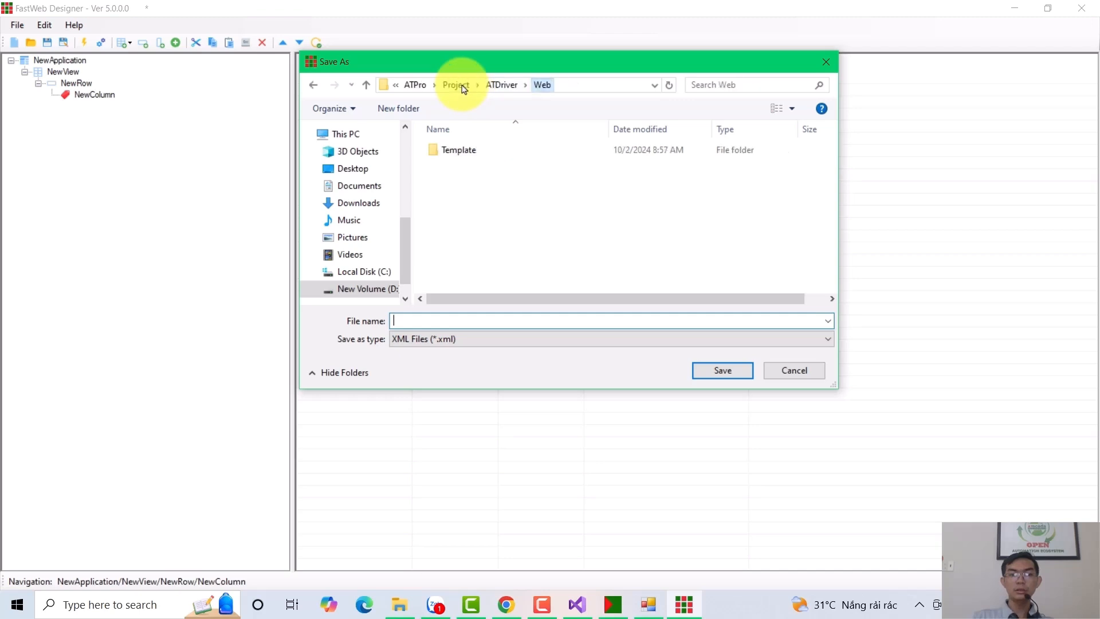
pyautogui.doubleClick(471, 155)
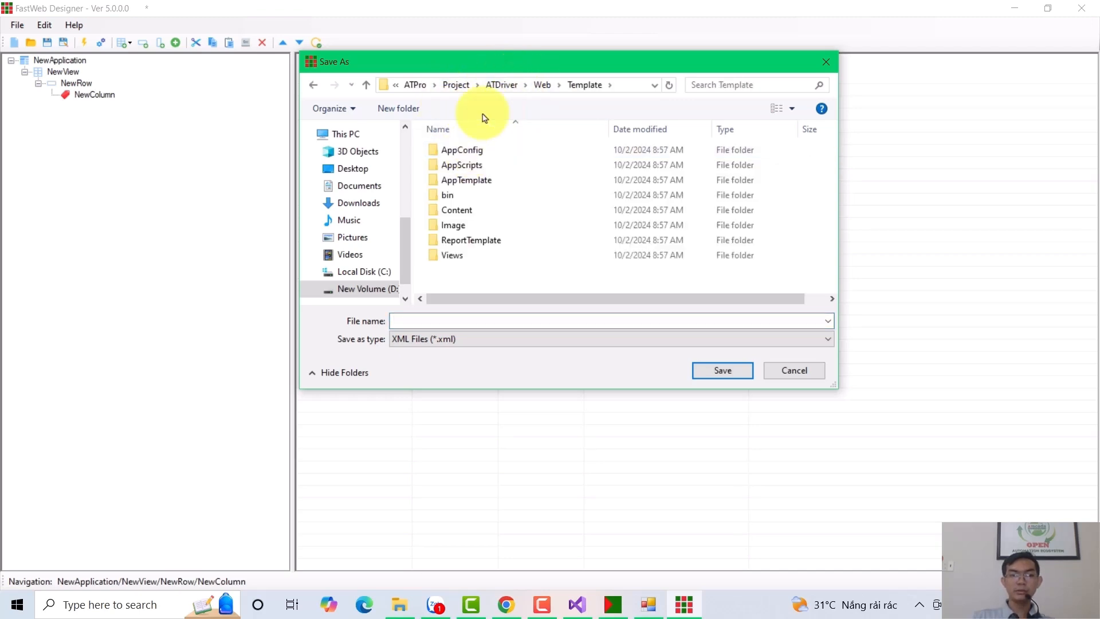
pyautogui.doubleClick(463, 150)
pyautogui.click(504, 150)
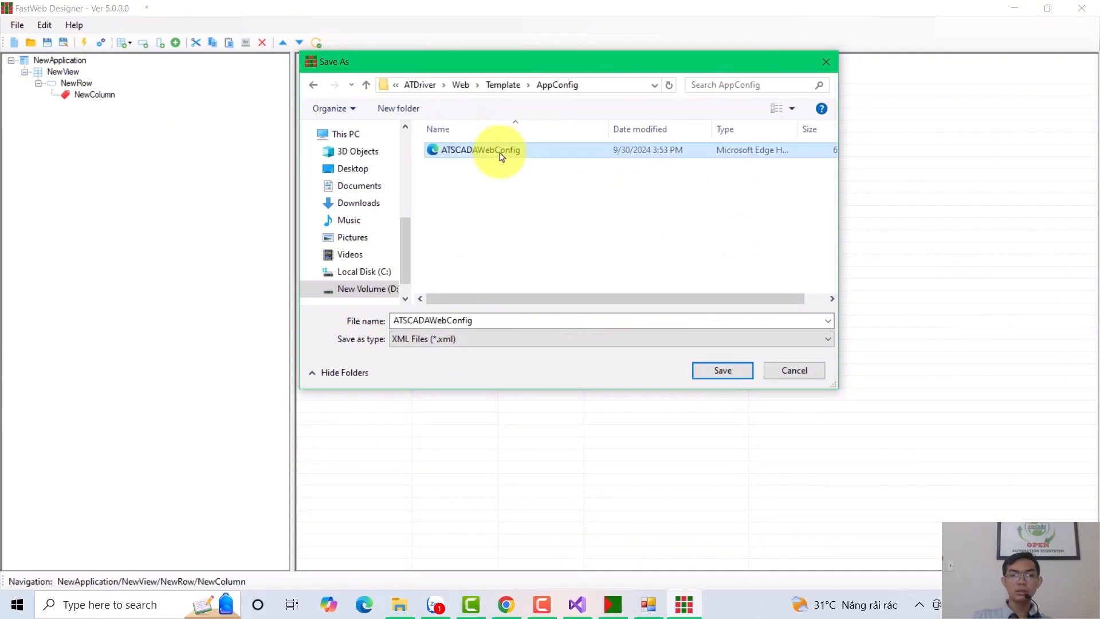
pyautogui.click(724, 371)
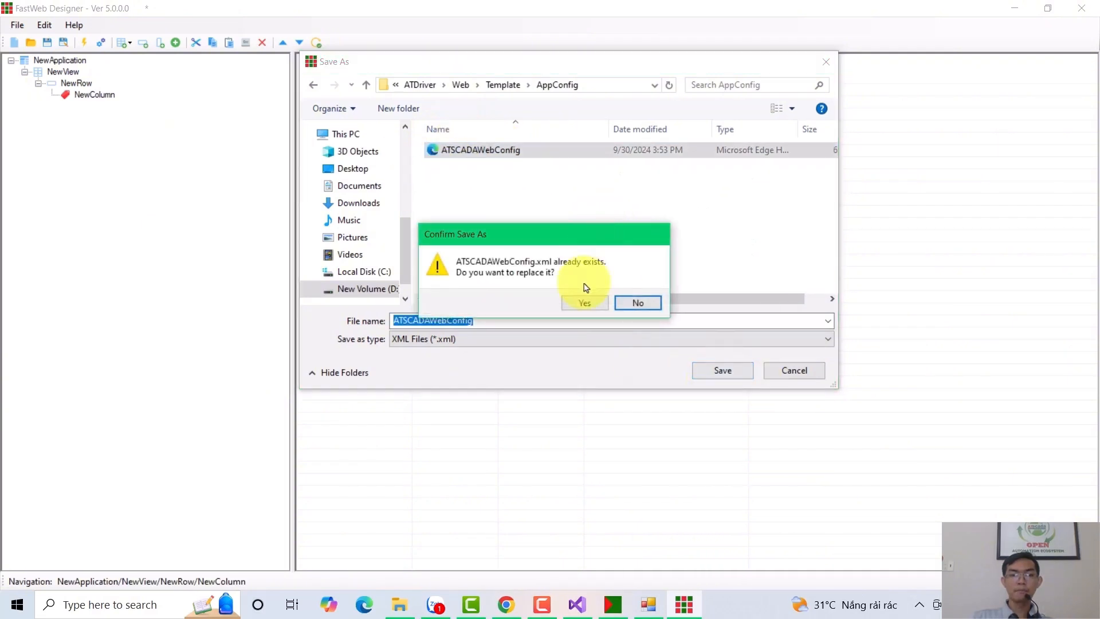
pyautogui.click(583, 303)
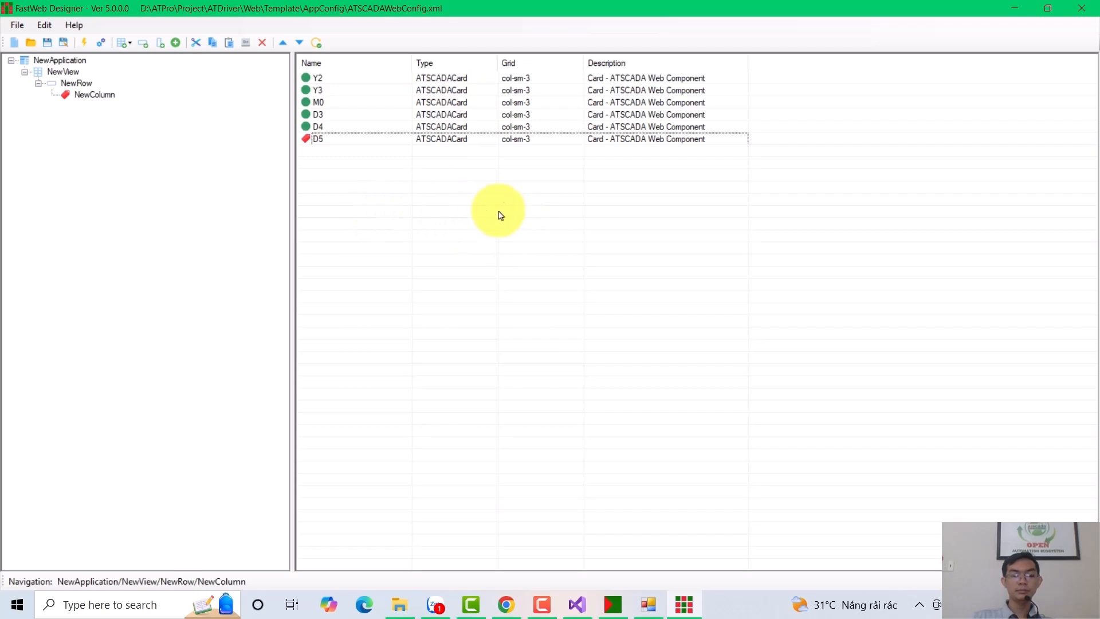
# Minimize the open windows and search Windows for iis to launch Internet Information Services (IIS) Manager.
pyautogui.click(1016, 7)
pyautogui.click(1013, 8)
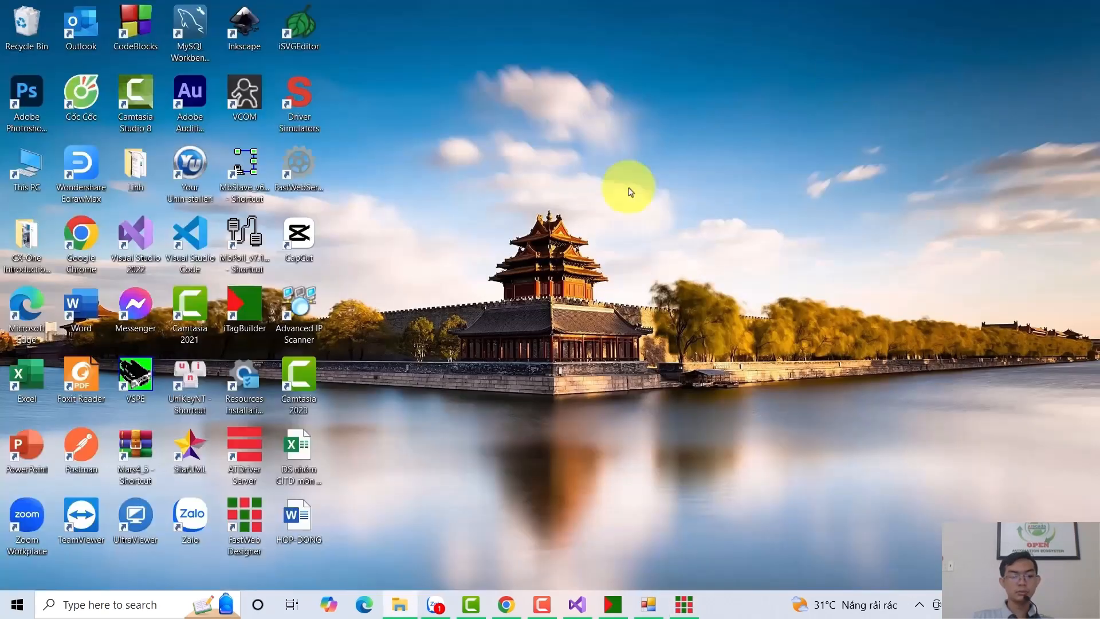
pyautogui.click(146, 604)
pyautogui.write('i')
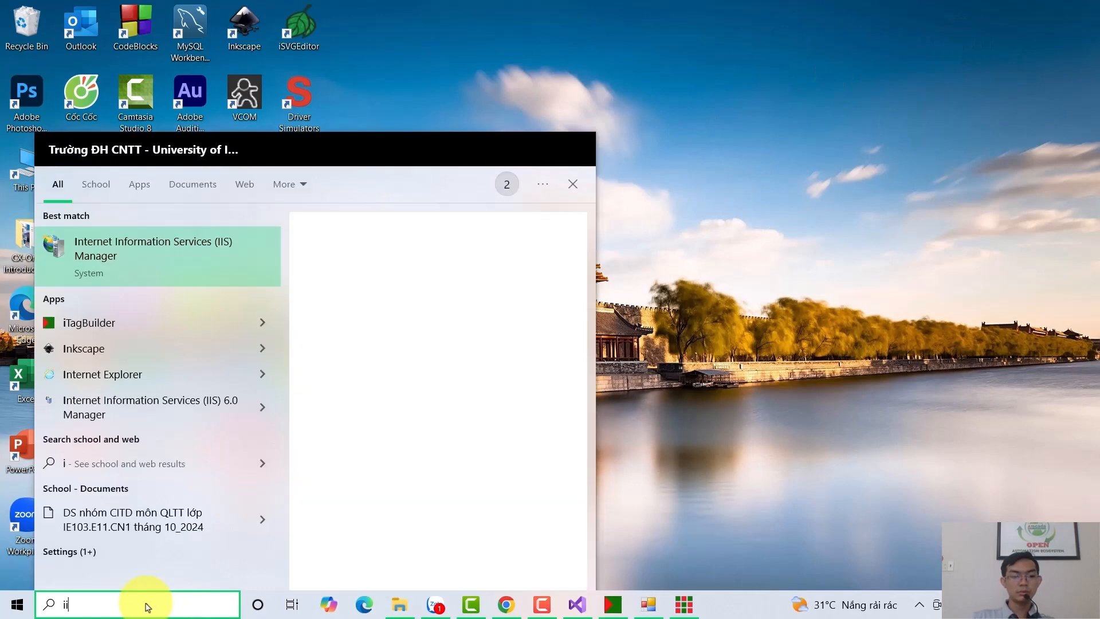
pyautogui.write('is')
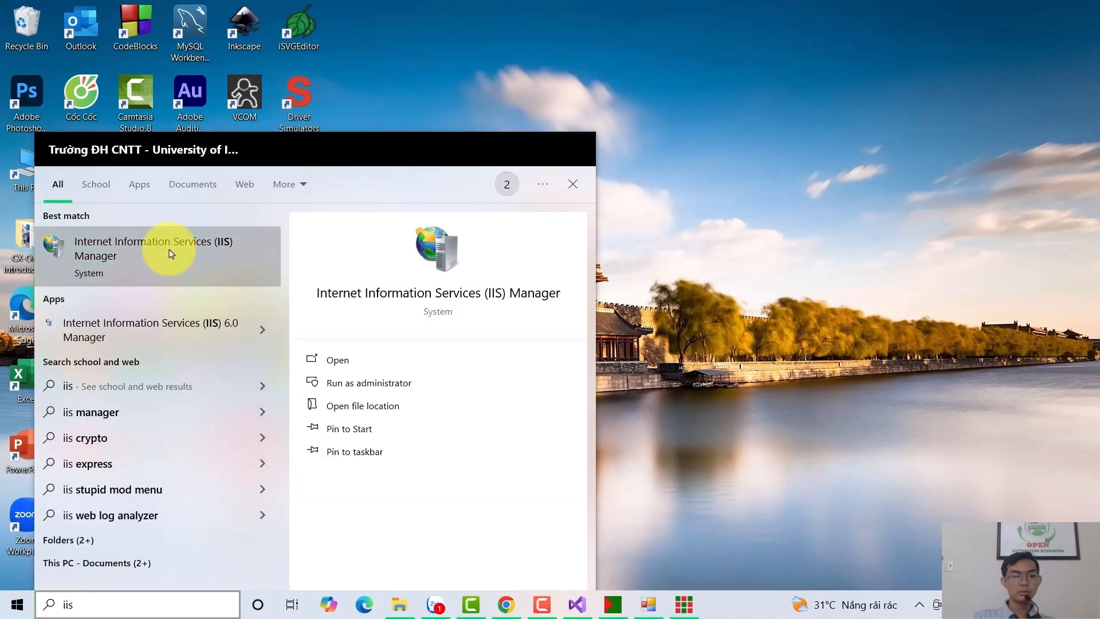
pyautogui.click(171, 254)
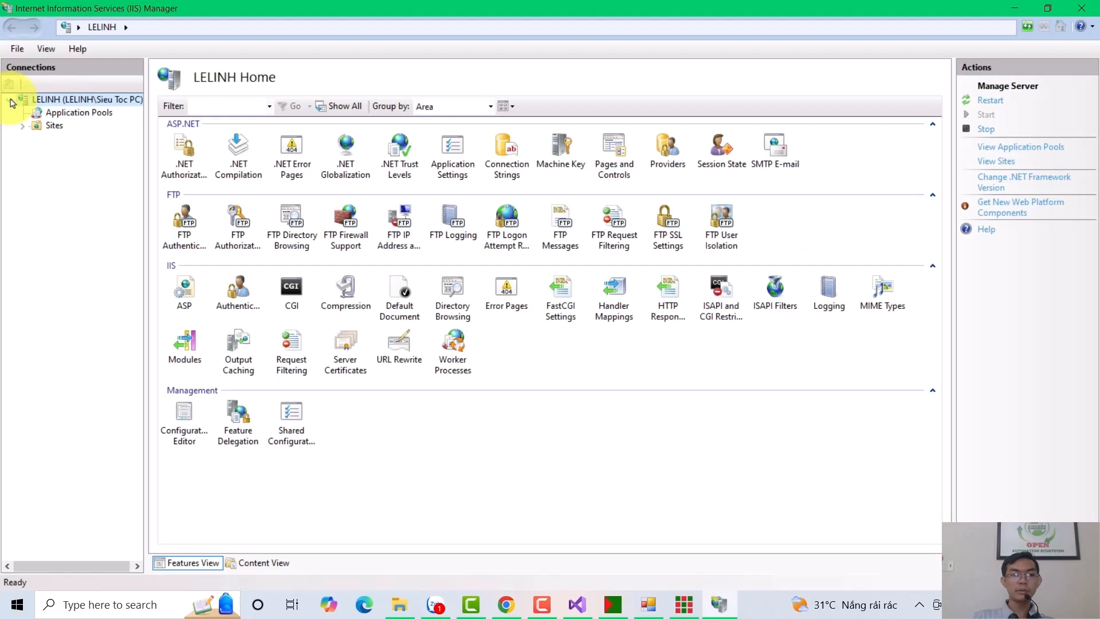
# Start adding a new IIS website named Mitsu and assign it the .NET v4.5 application pool.
pyautogui.rightClick(35, 125)
pyautogui.click(54, 133)
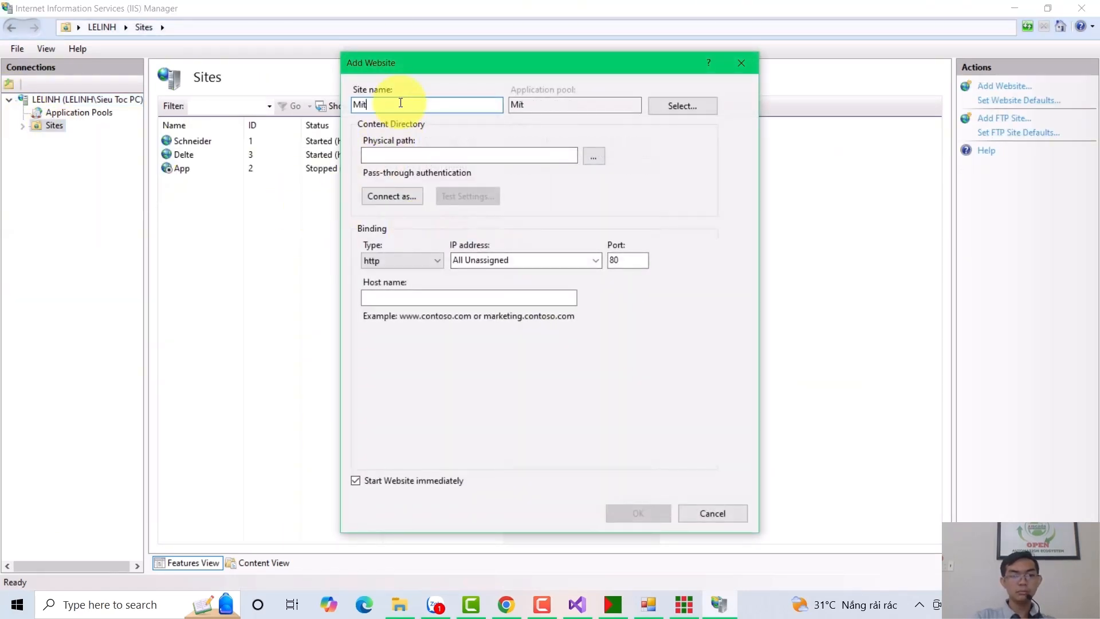
pyautogui.click(686, 104)
pyautogui.click(578, 264)
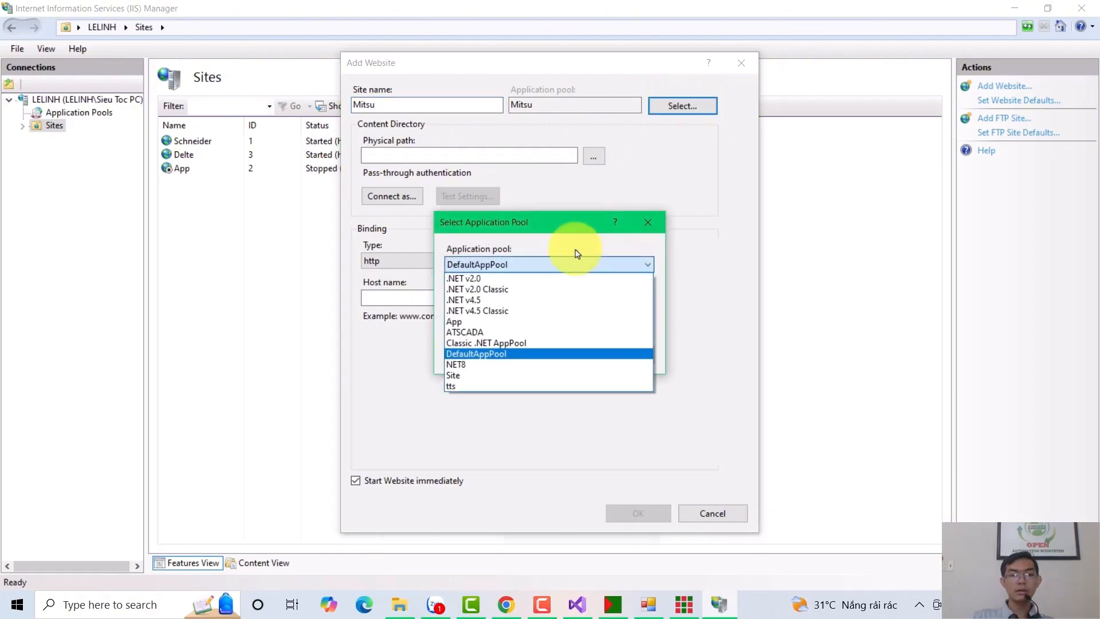
pyautogui.click(487, 299)
pyautogui.click(544, 353)
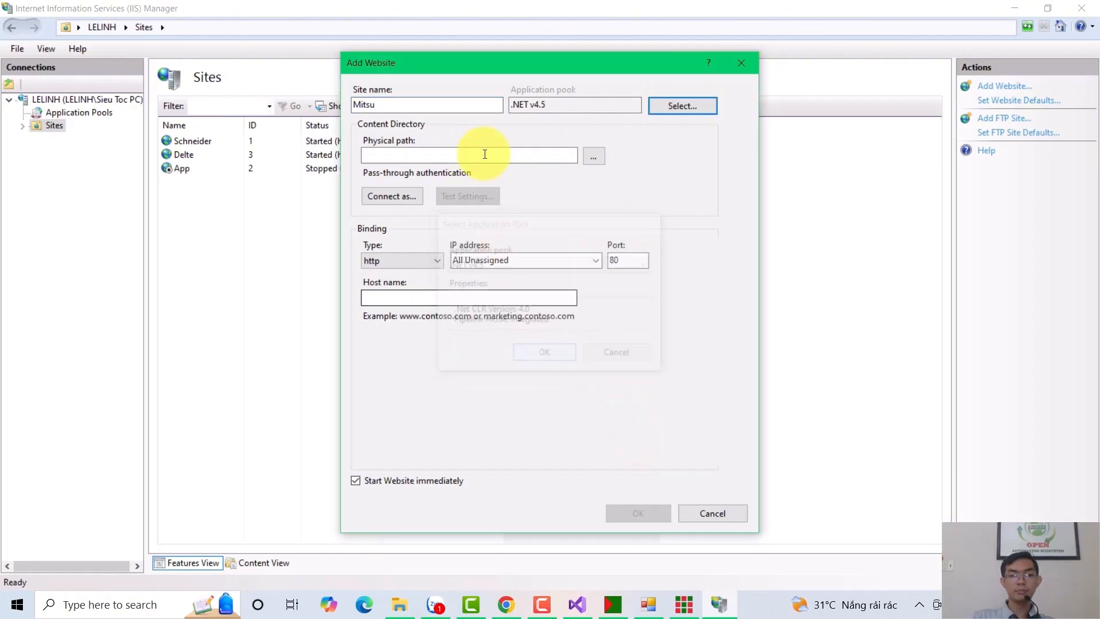
# Set the Mitsu site's physical path to the folder D:\ATPro\Project\ATDriver\Web\Template.
pyautogui.click(592, 152)
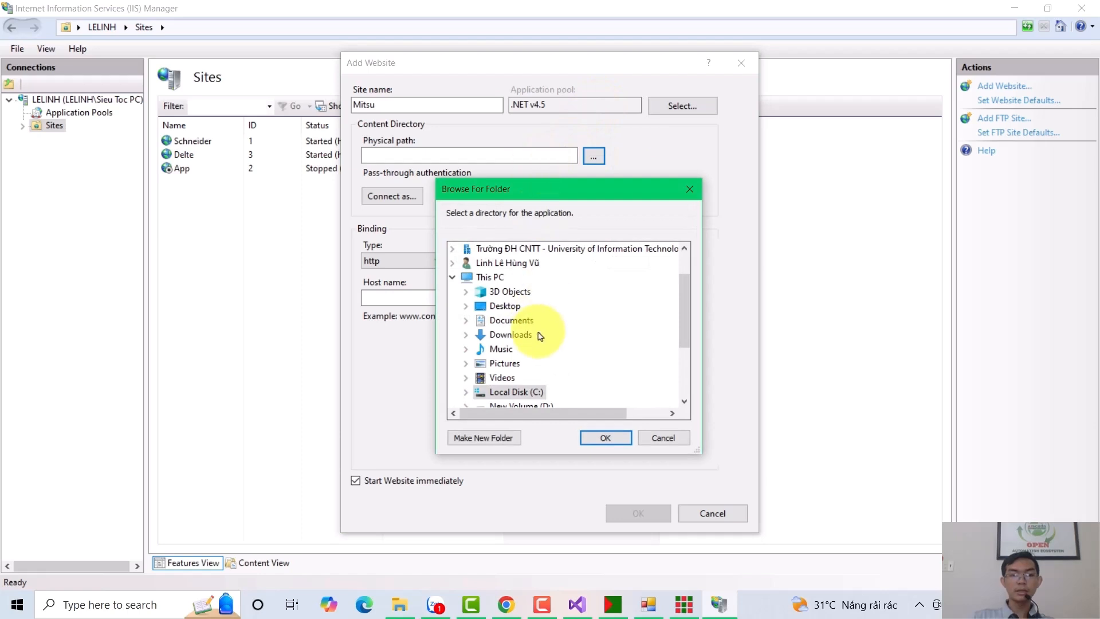
pyautogui.scroll(-2, 552, 329)
pyautogui.doubleClick(511, 319)
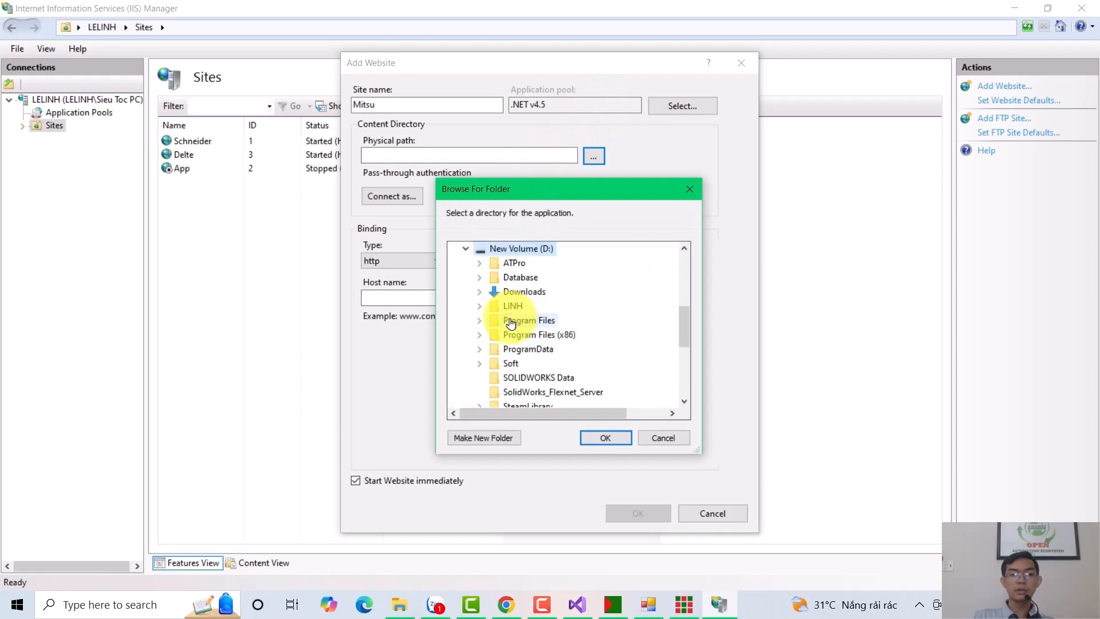
pyautogui.doubleClick(512, 263)
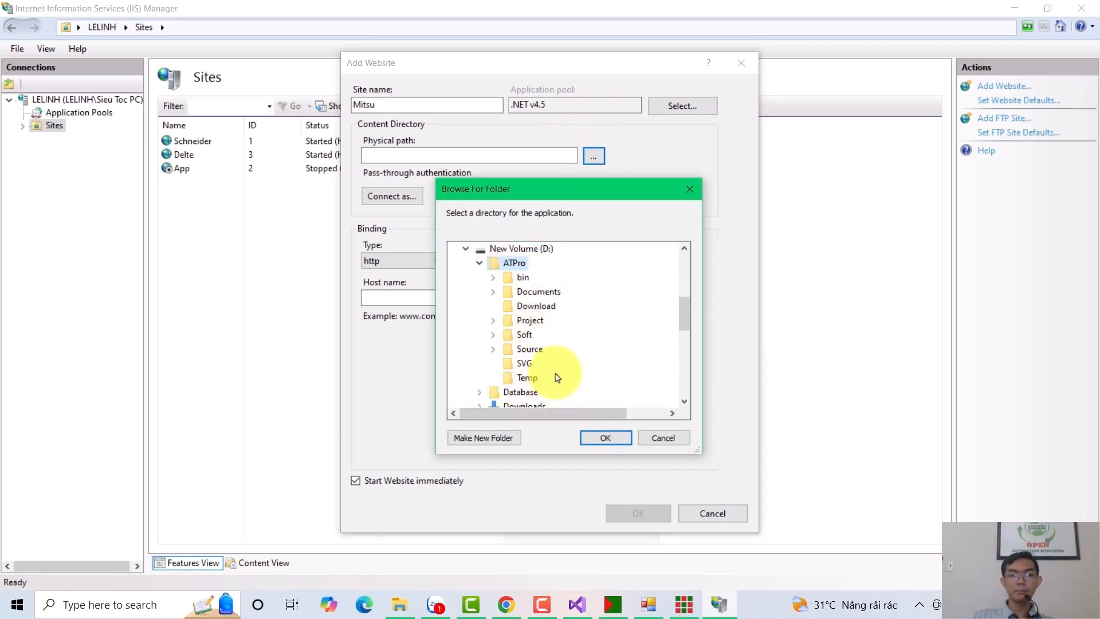
pyautogui.doubleClick(508, 321)
pyautogui.scroll(-1, 501, 281)
pyautogui.scroll(1, 554, 321)
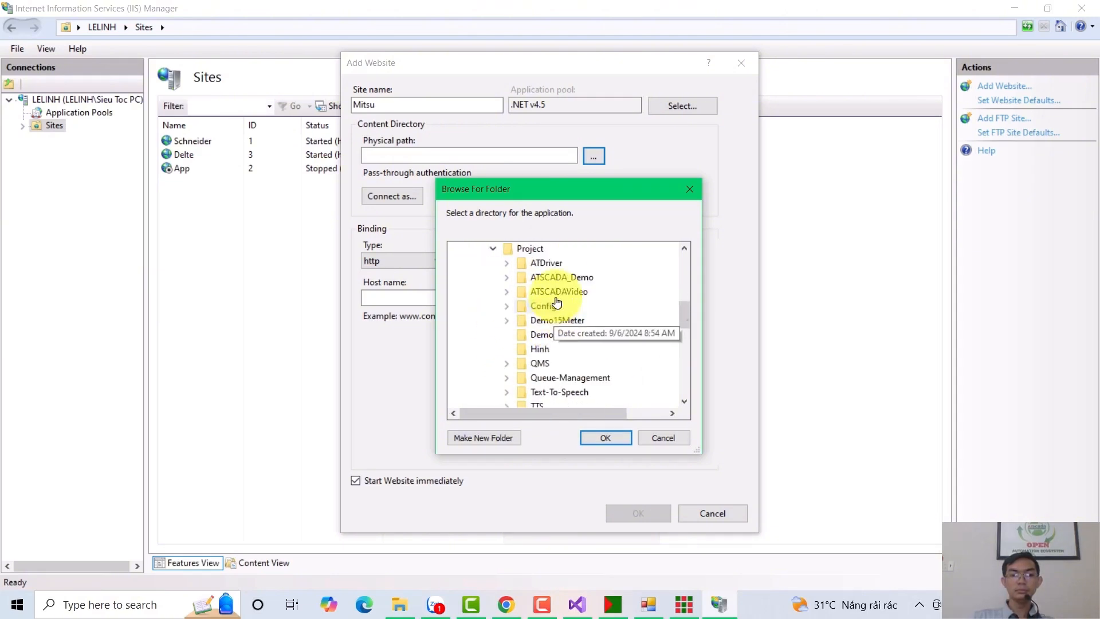
pyautogui.doubleClick(545, 264)
pyautogui.doubleClick(553, 348)
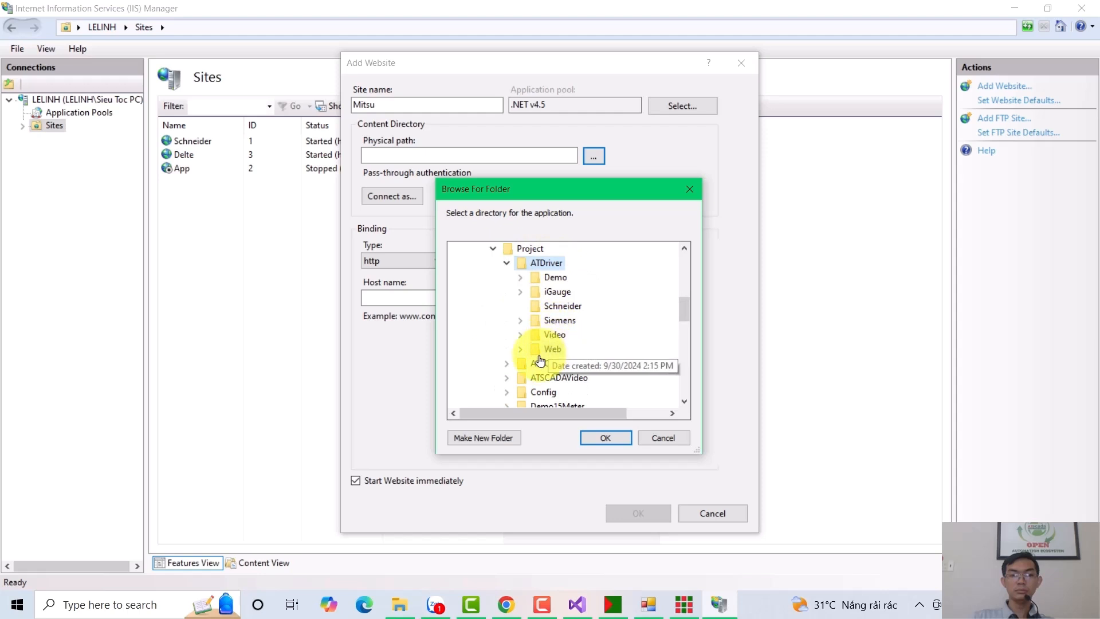
pyautogui.scroll(1, 530, 373)
pyautogui.scroll(-1, 573, 367)
pyautogui.click(574, 365)
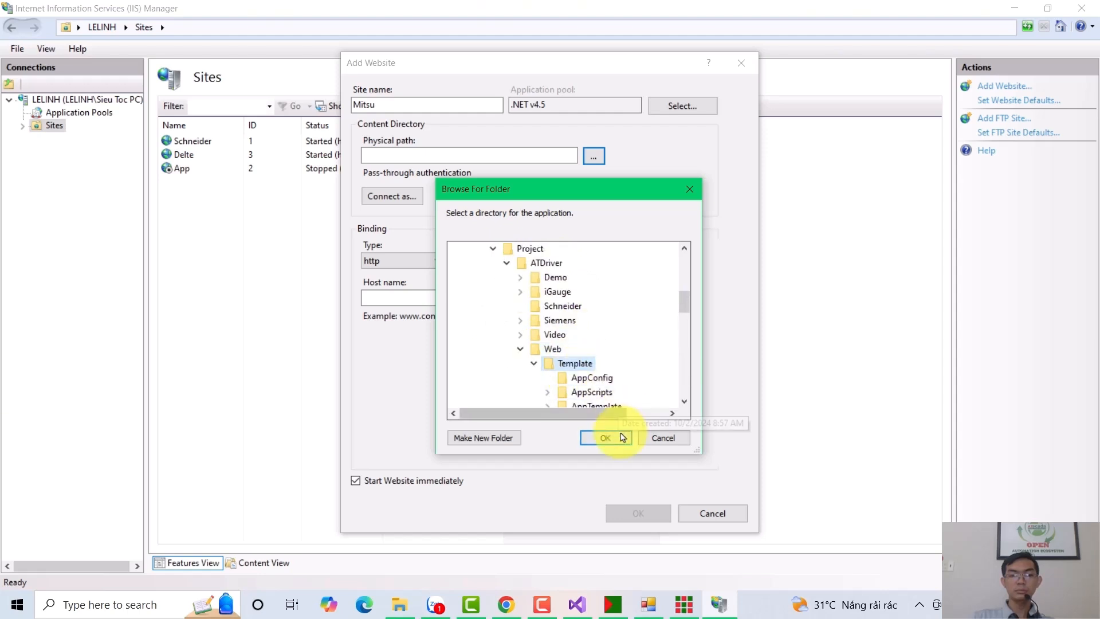
pyautogui.click(607, 438)
# Create the Mitsu site with an http binding to 192.168.1.56 on port 9080 and browse to it.
pyautogui.click(595, 266)
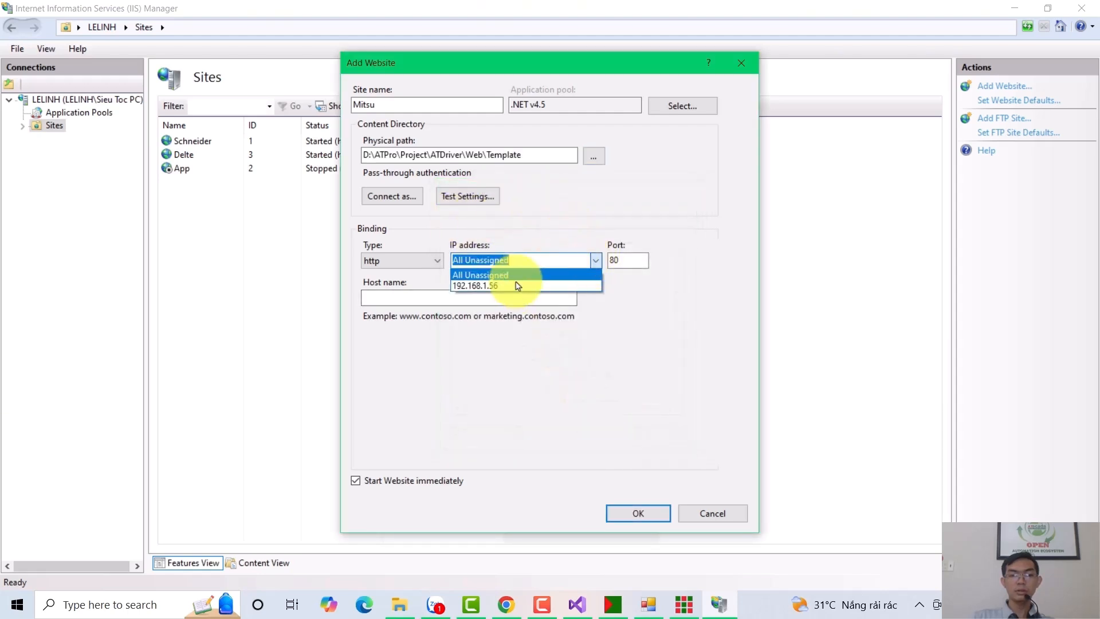
pyautogui.click(505, 287)
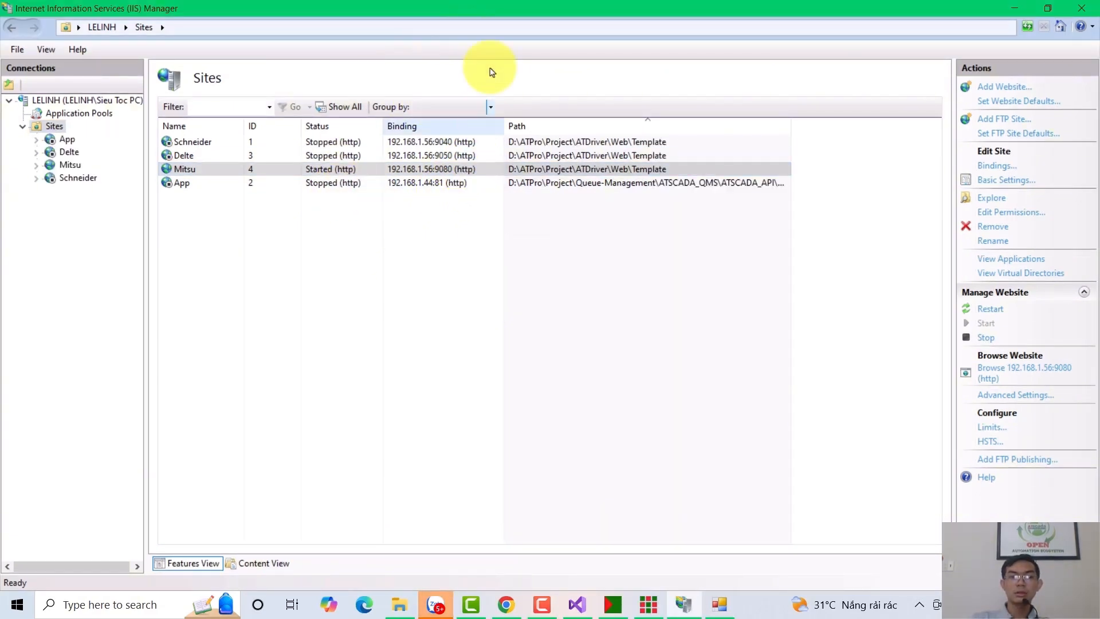
pyautogui.click(440, 172)
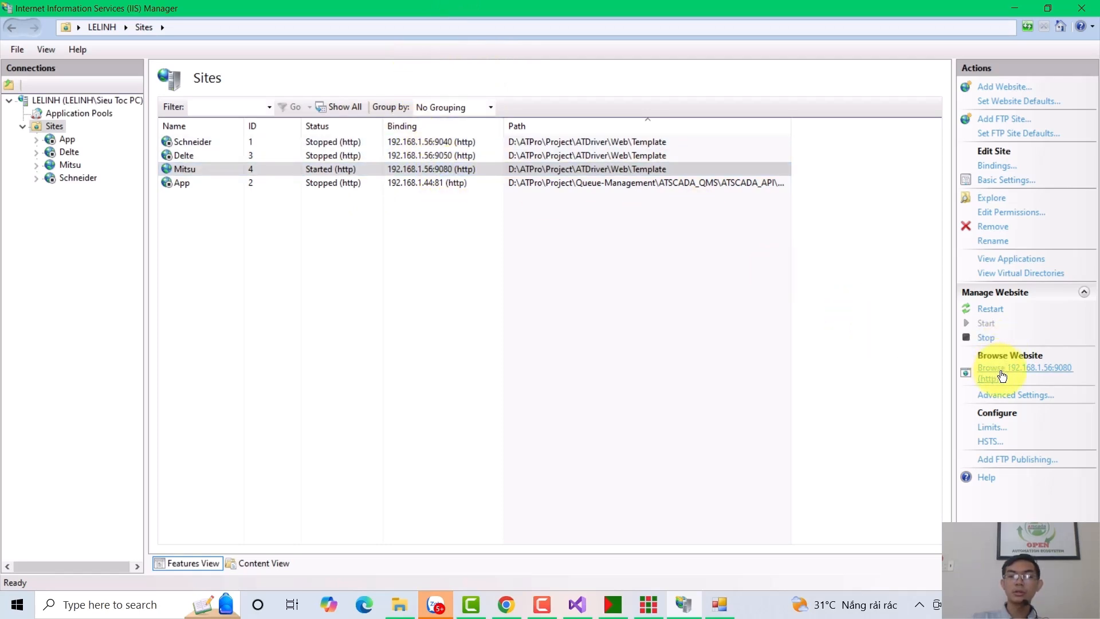
pyautogui.click(1042, 374)
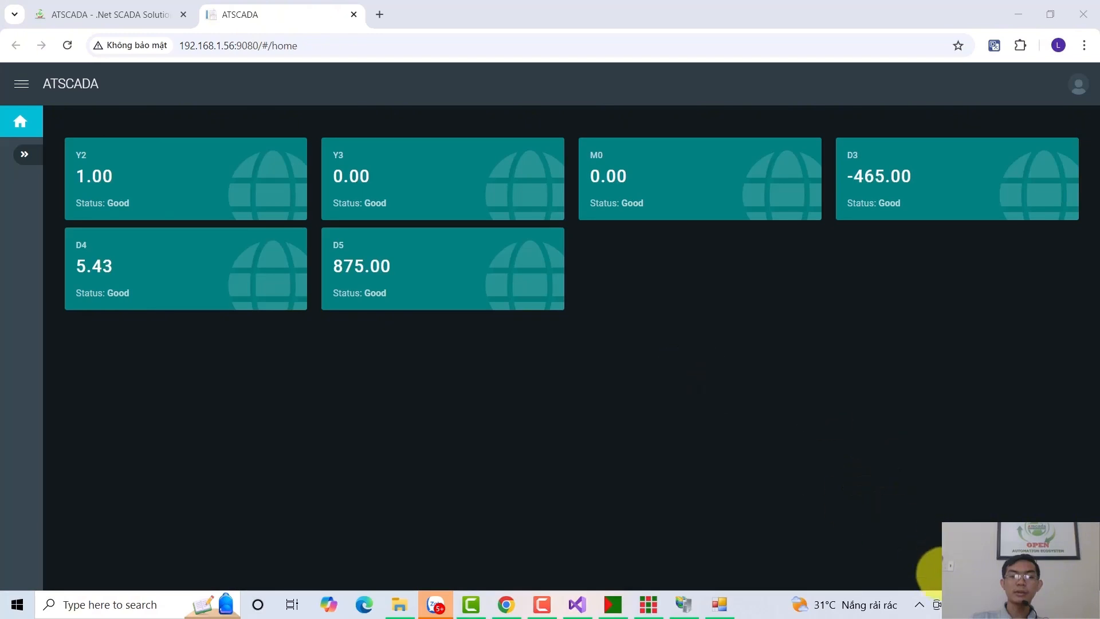
# Switch to ATDriver Server and place its window over the web page.
pyautogui.click(919, 604)
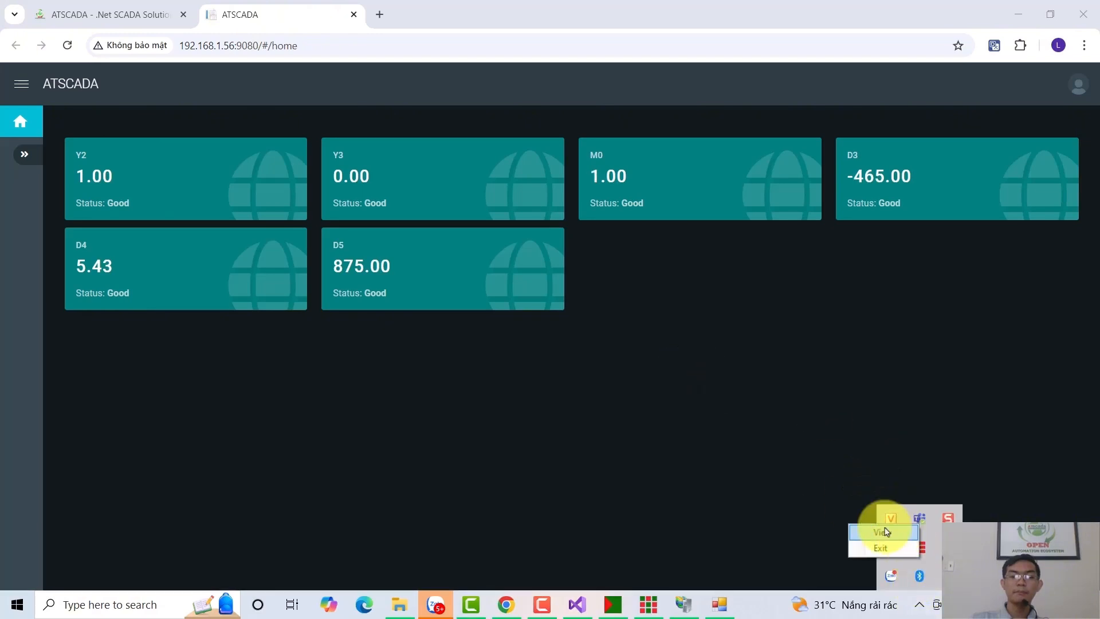
pyautogui.click(886, 541)
pyautogui.moveTo(726, 113); pyautogui.dragTo(591, 194)
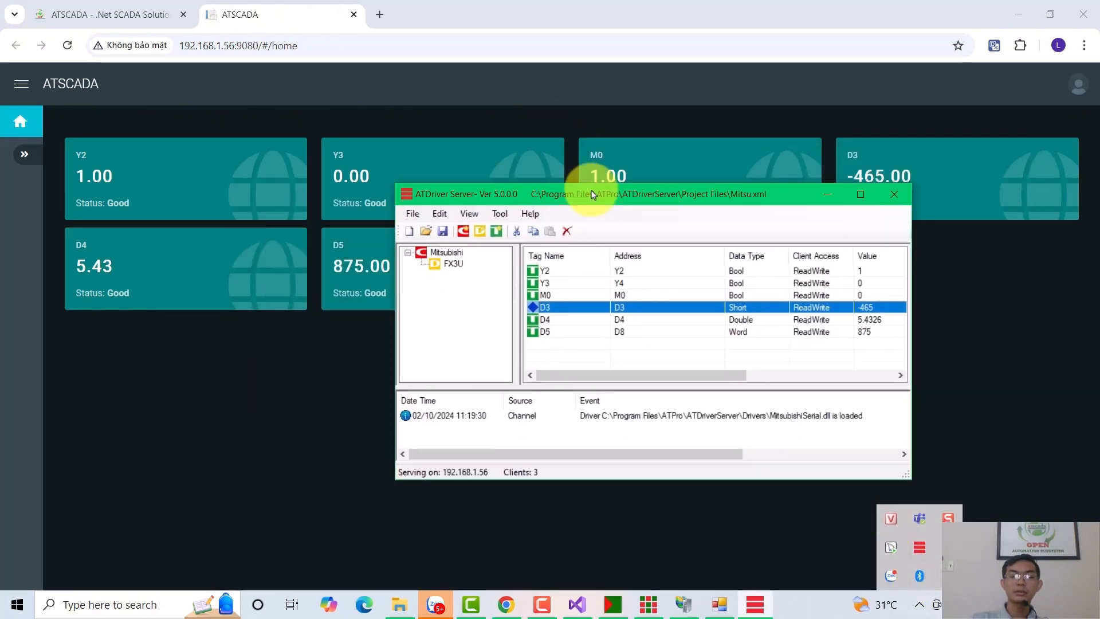
# Write the value 453 to tag D5 of the FX3U device in ATDriver Server.
pyautogui.click(869, 273)
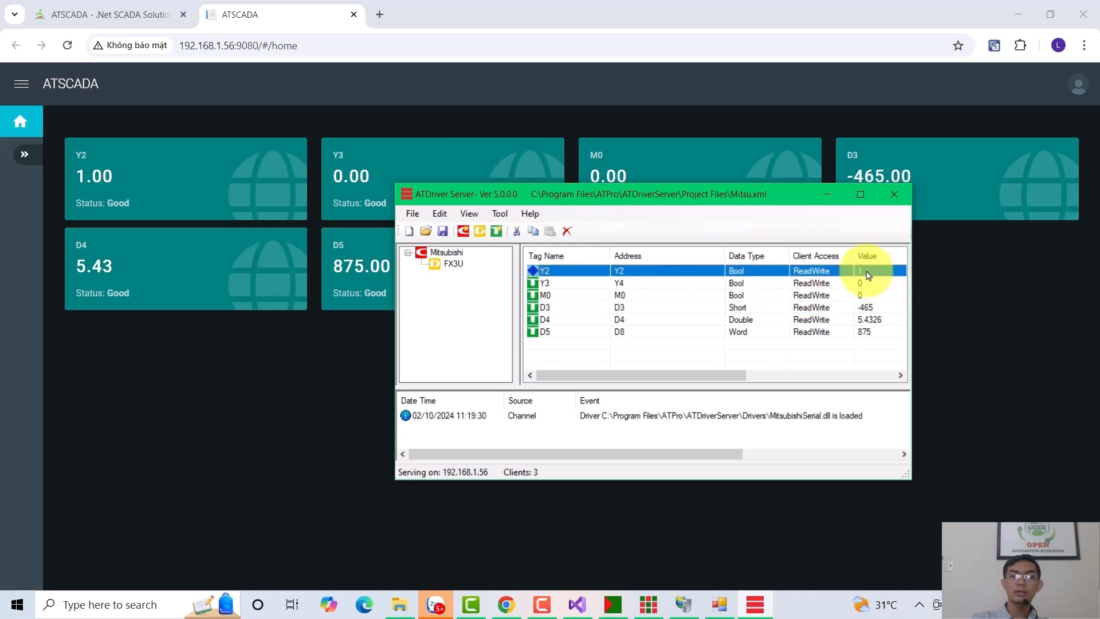
pyautogui.rightClick(875, 333)
pyautogui.click(894, 340)
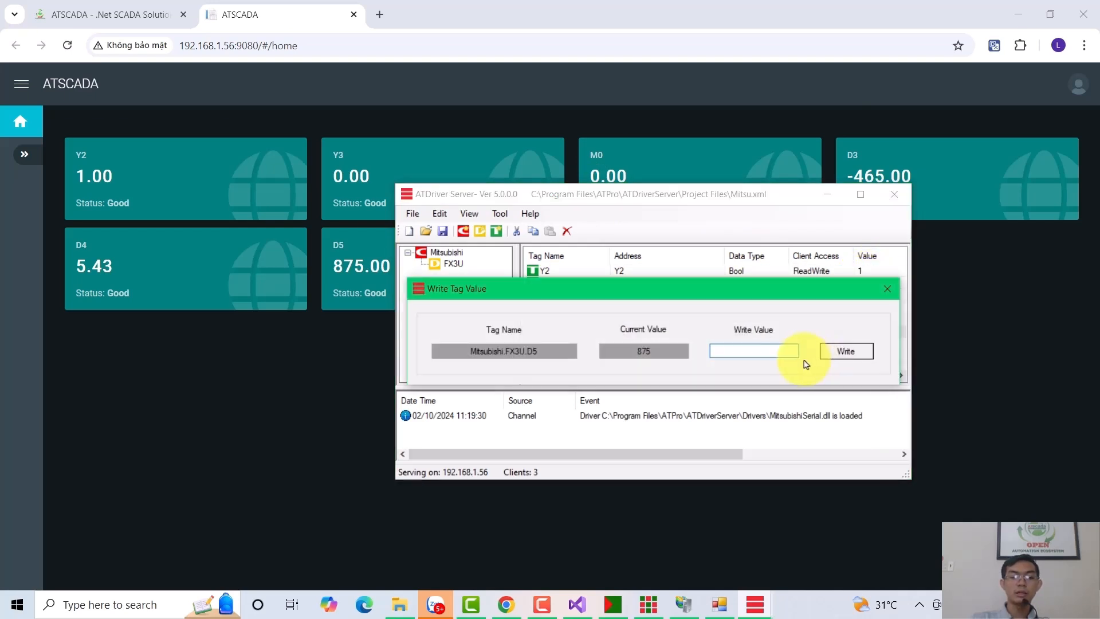
pyautogui.click(842, 351)
pyautogui.click(886, 290)
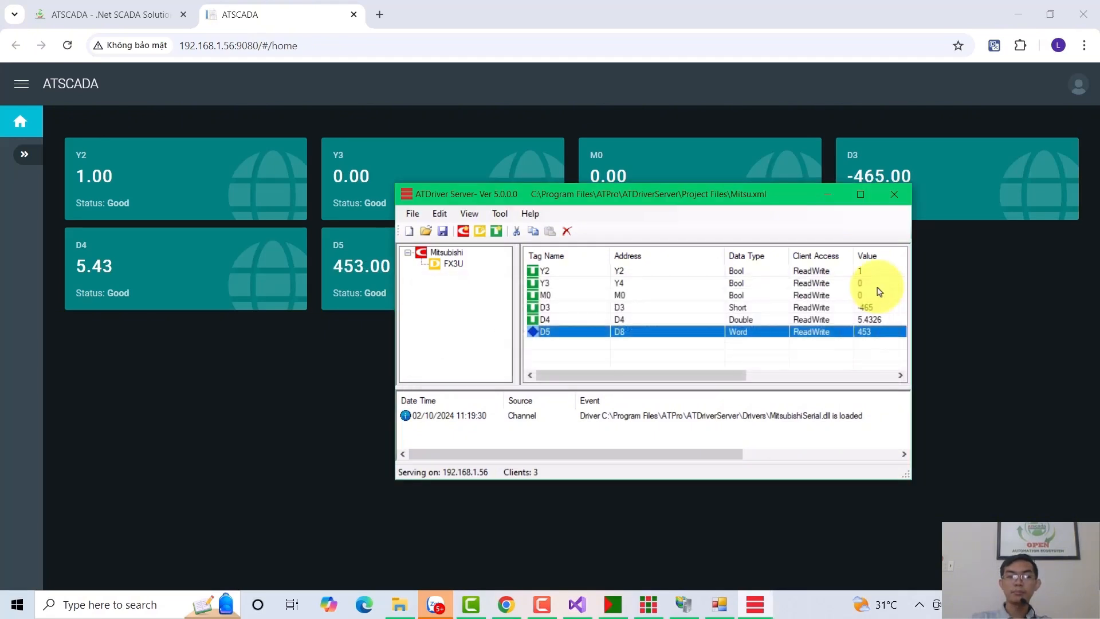
# Move the ATDriver Server window clear of the web cards and write the value 4.232 to tag D4.
pyautogui.moveTo(796, 195); pyautogui.dragTo(898, 243)
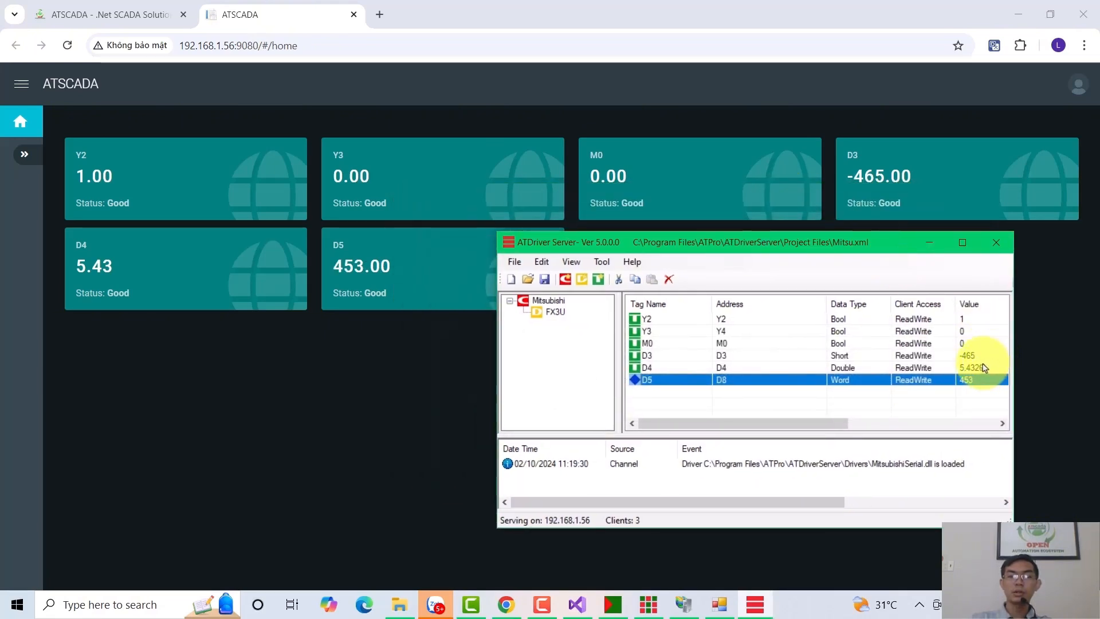
pyautogui.click(984, 367)
pyautogui.rightClick(984, 368)
pyautogui.click(989, 374)
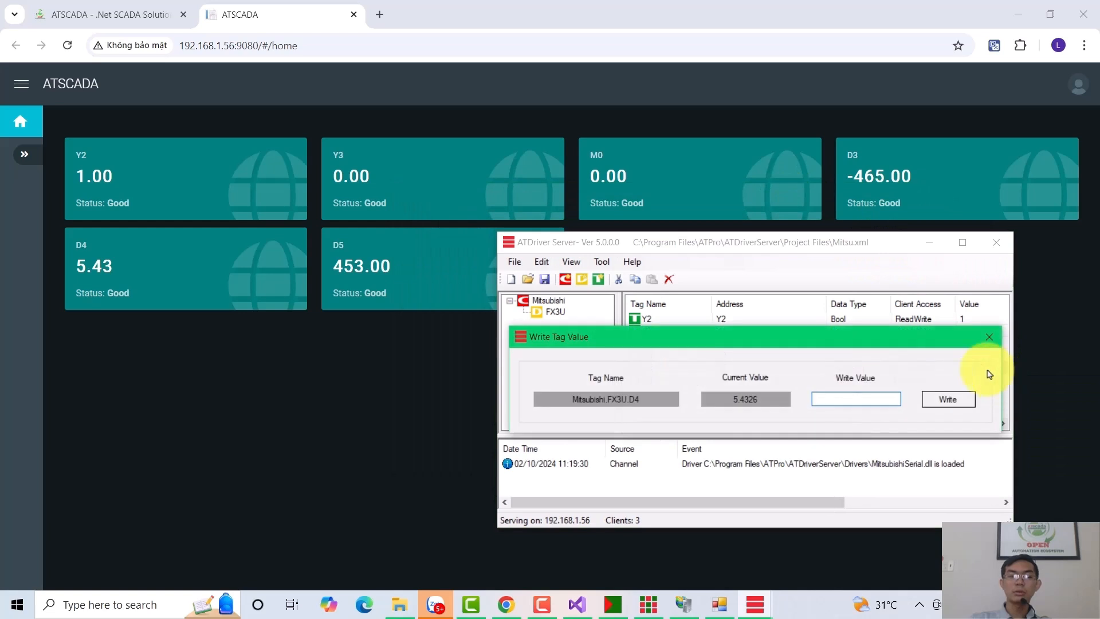
pyautogui.write('4.232')
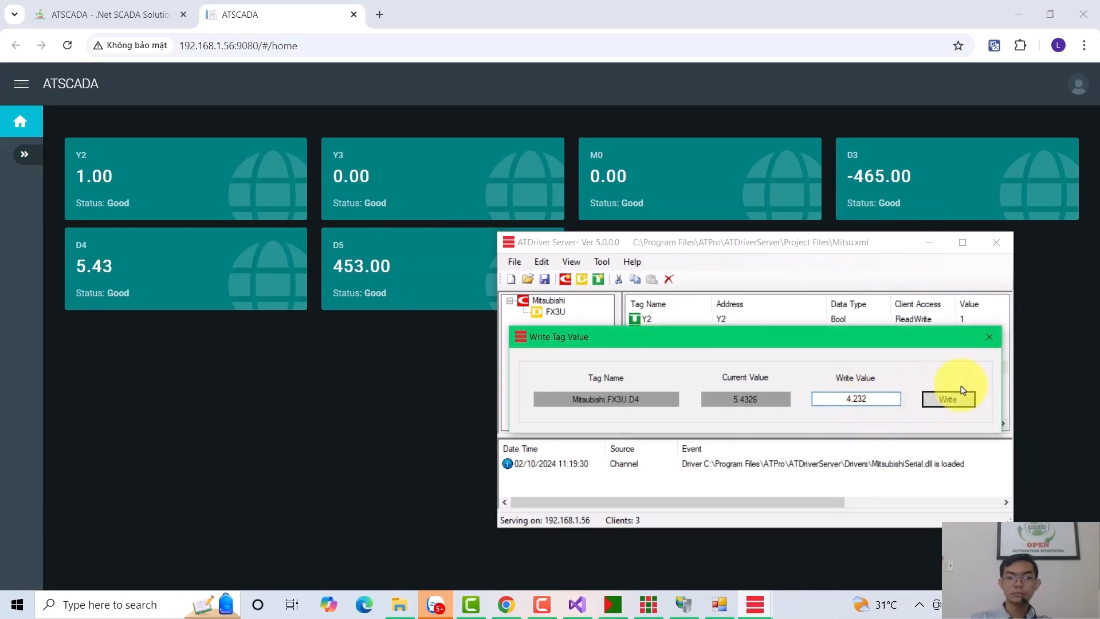
pyautogui.click(949, 400)
pyautogui.click(989, 336)
# Write the value 0 to tag Y2, and minimize the ATDriver Server and browser windows.
pyautogui.rightClick(974, 320)
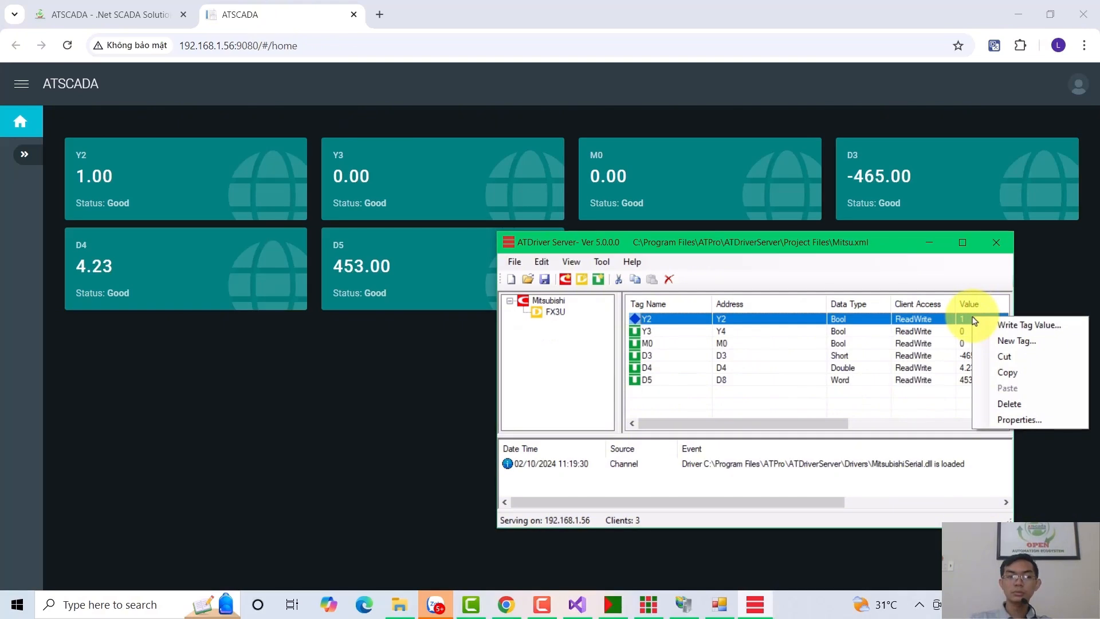
pyautogui.click(980, 325)
pyautogui.write('0')
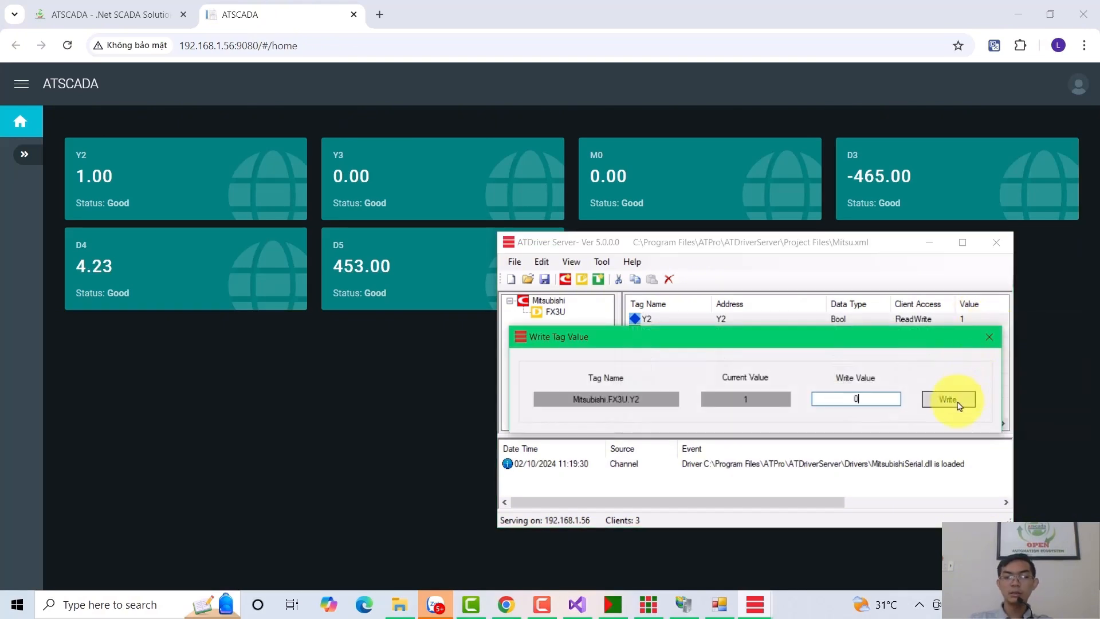
pyautogui.click(948, 399)
pyautogui.click(989, 336)
pyautogui.click(945, 247)
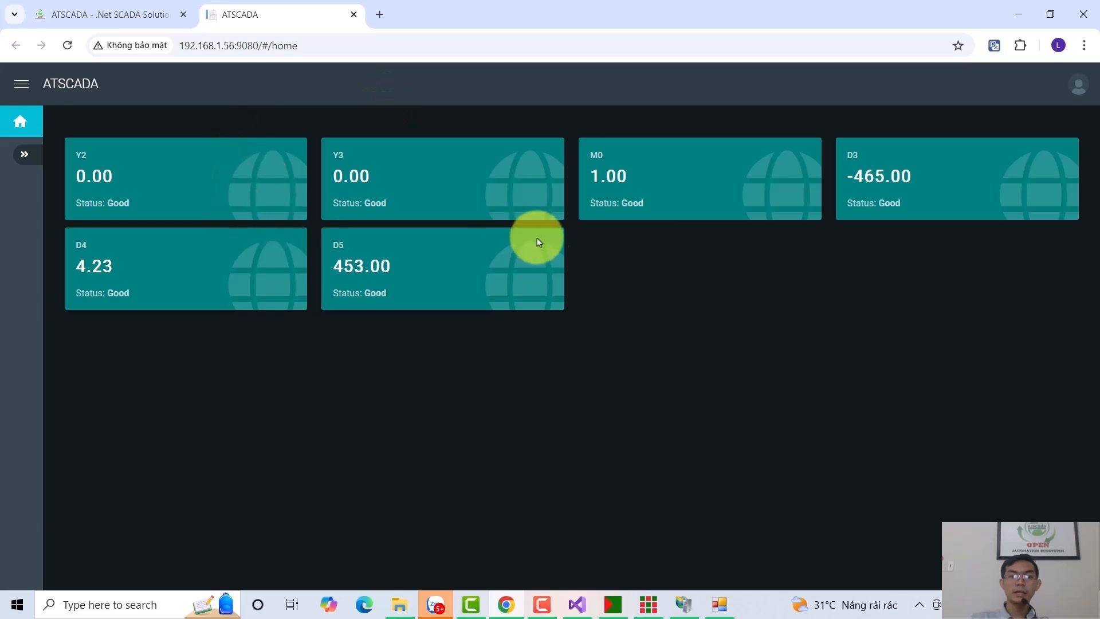
pyautogui.click(1012, 11)
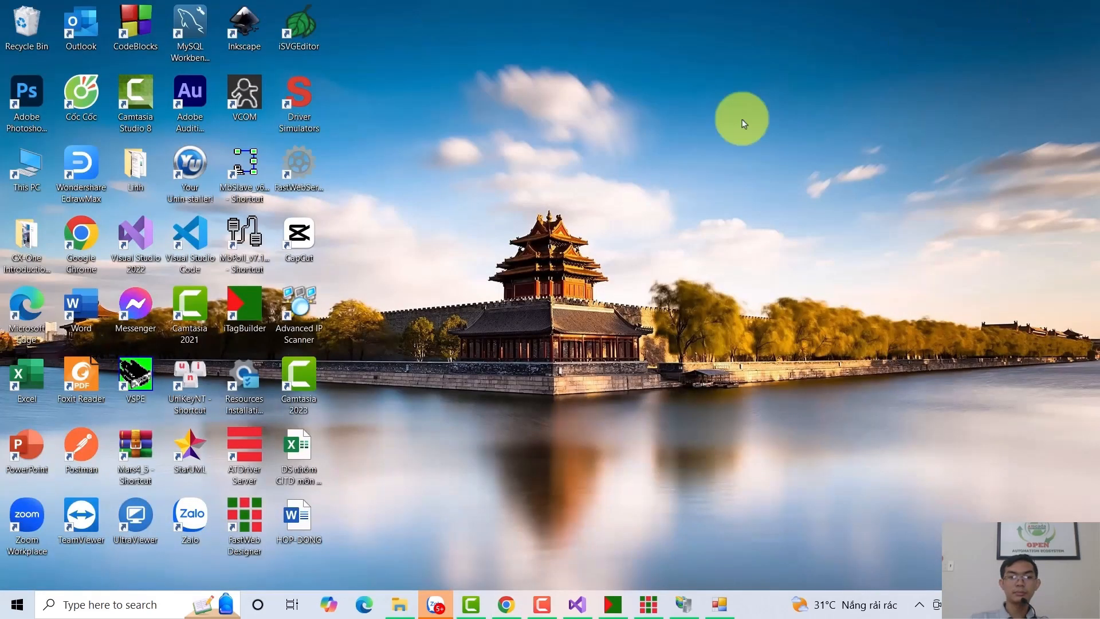